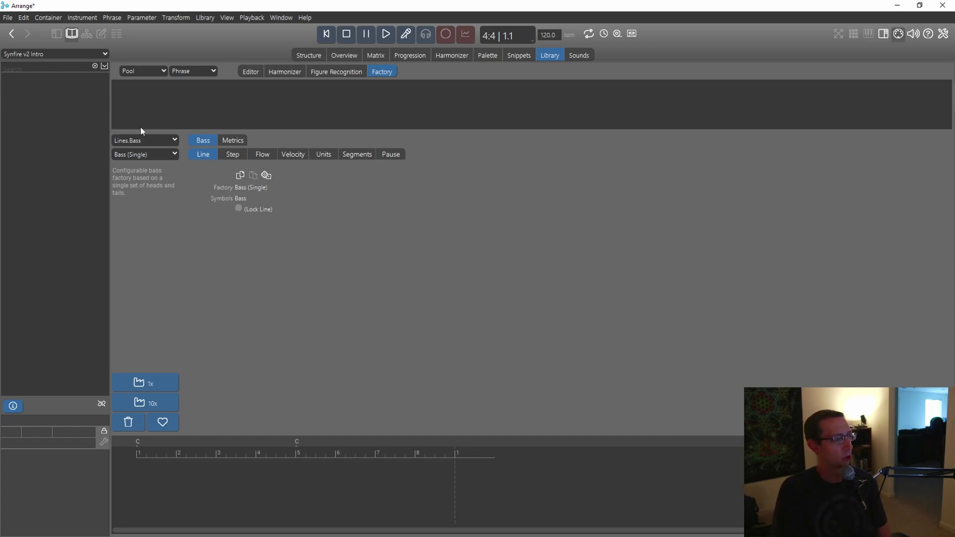
pyautogui.click(142, 139)
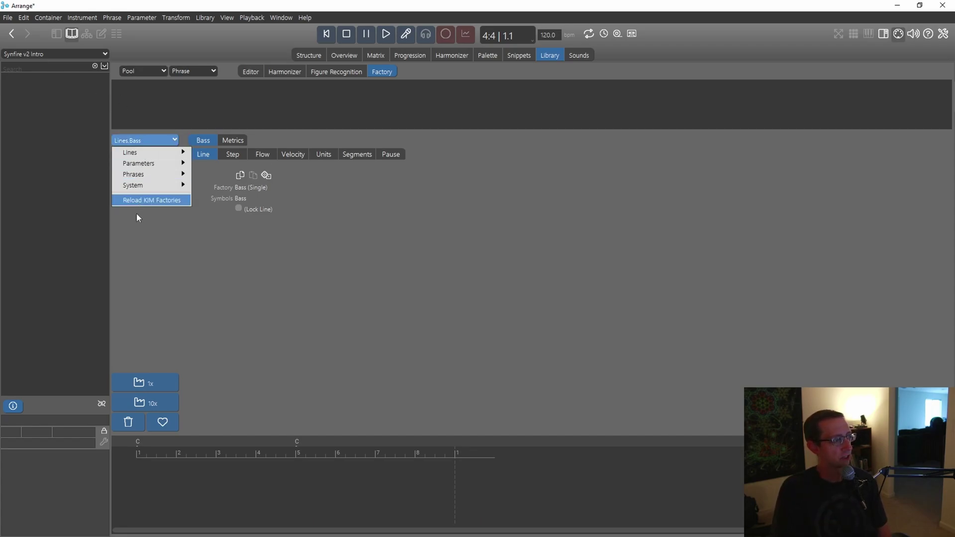
pyautogui.moveTo(138, 151)
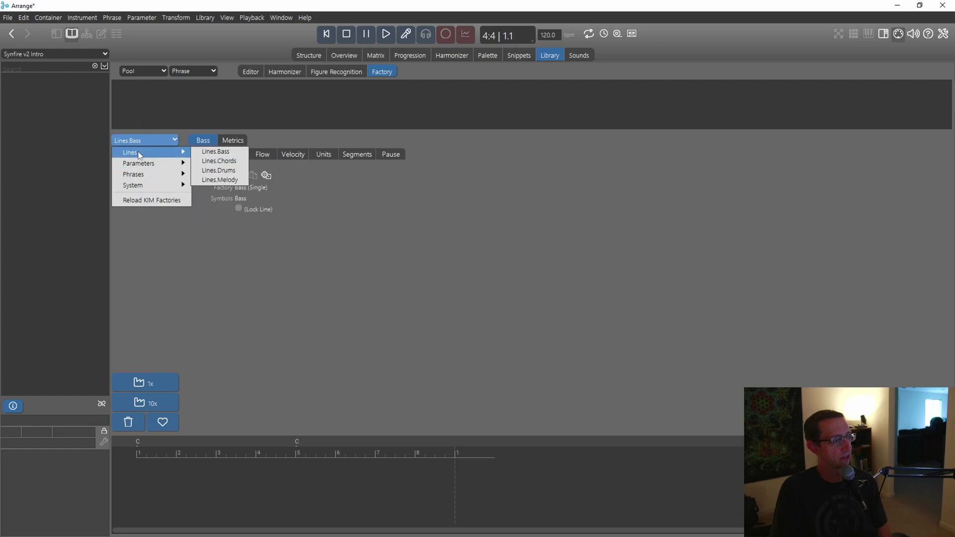
pyautogui.click(209, 160)
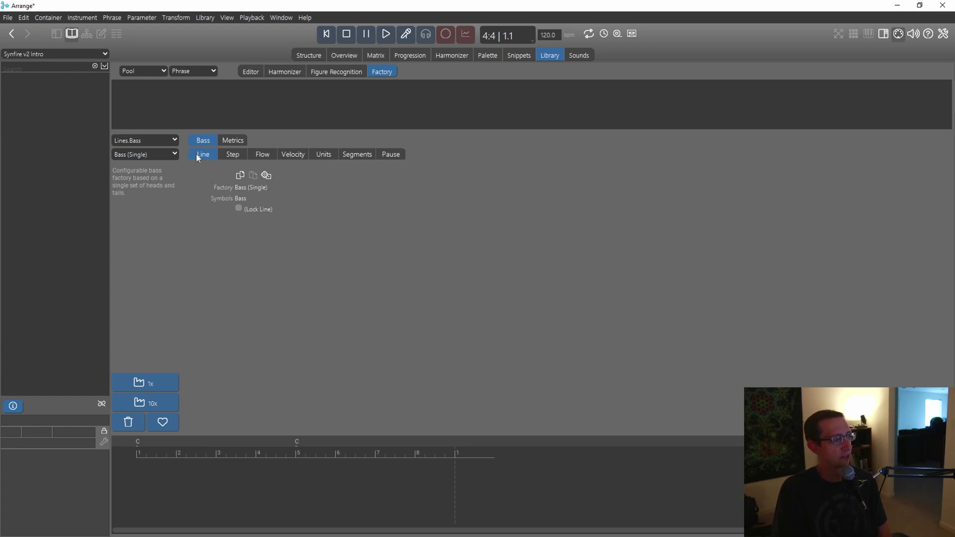
# Step: Open the Step settings of the Bass (Single) factory, generate one phrase and audition it twice
pyautogui.click(235, 154)
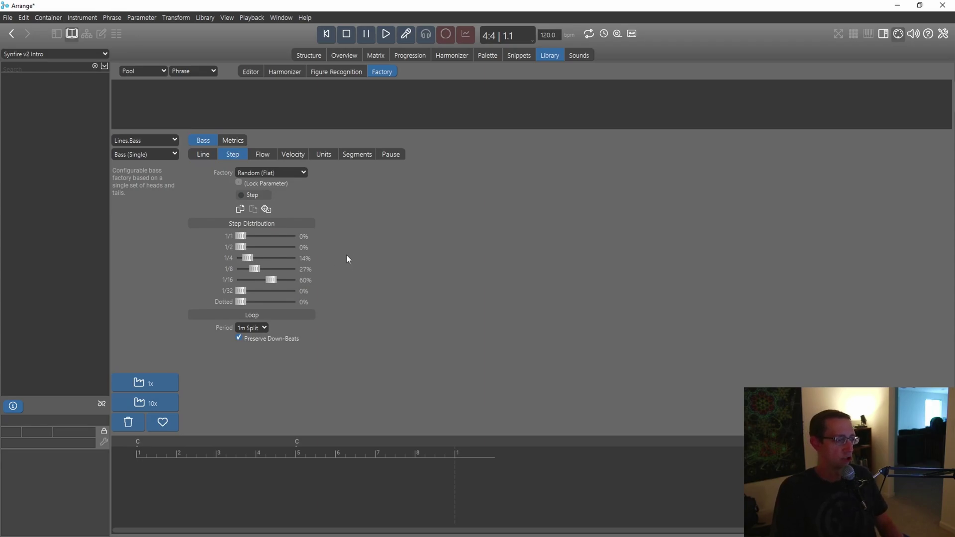
pyautogui.moveTo(338, 256)
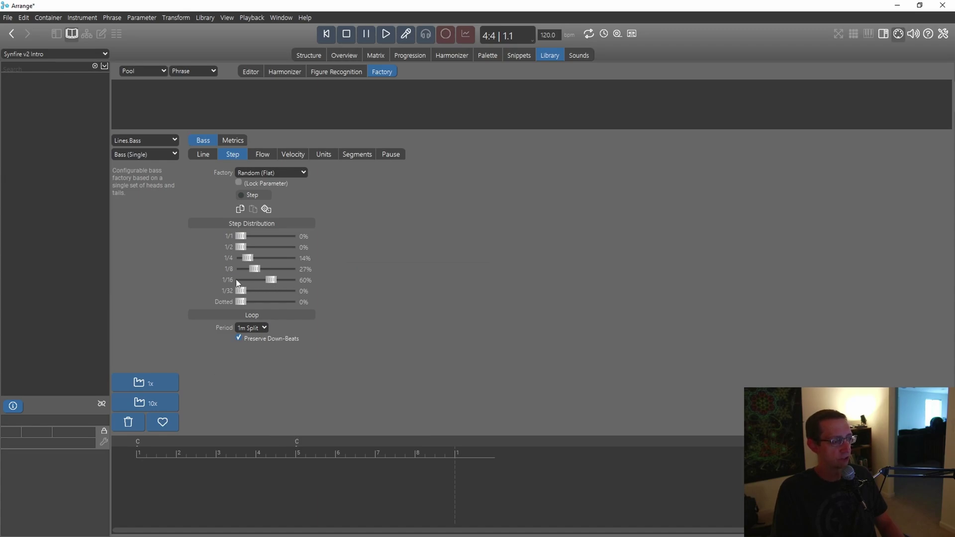
pyautogui.click(135, 383)
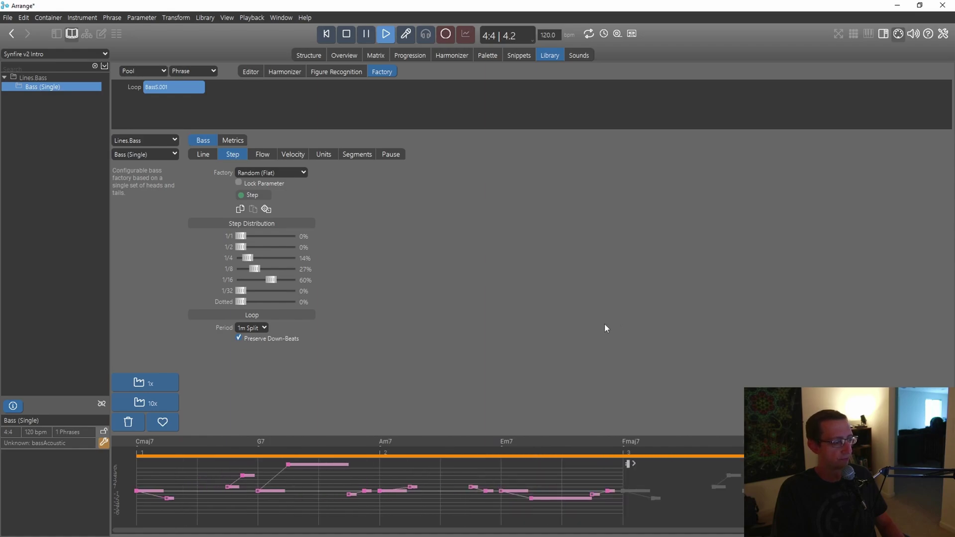
pyautogui.click(347, 33)
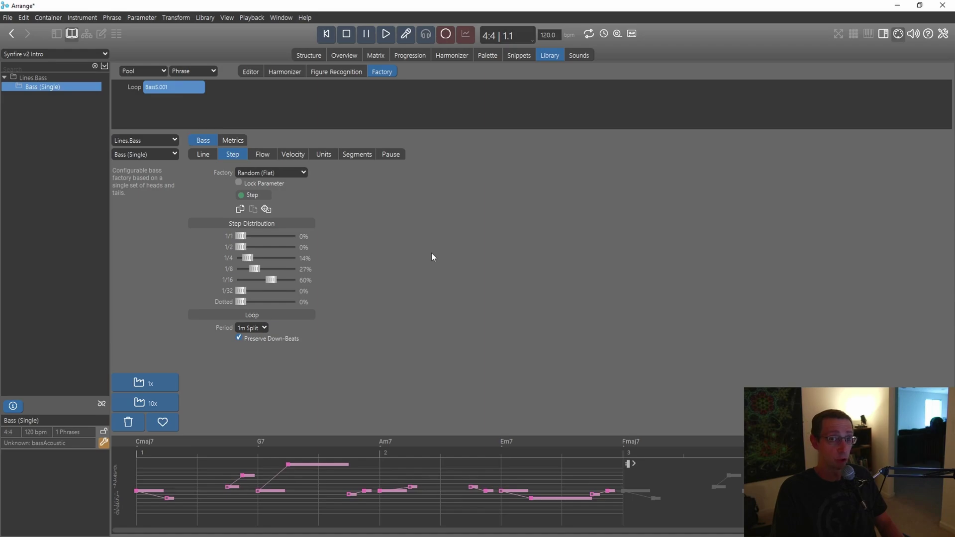
pyautogui.click(387, 35)
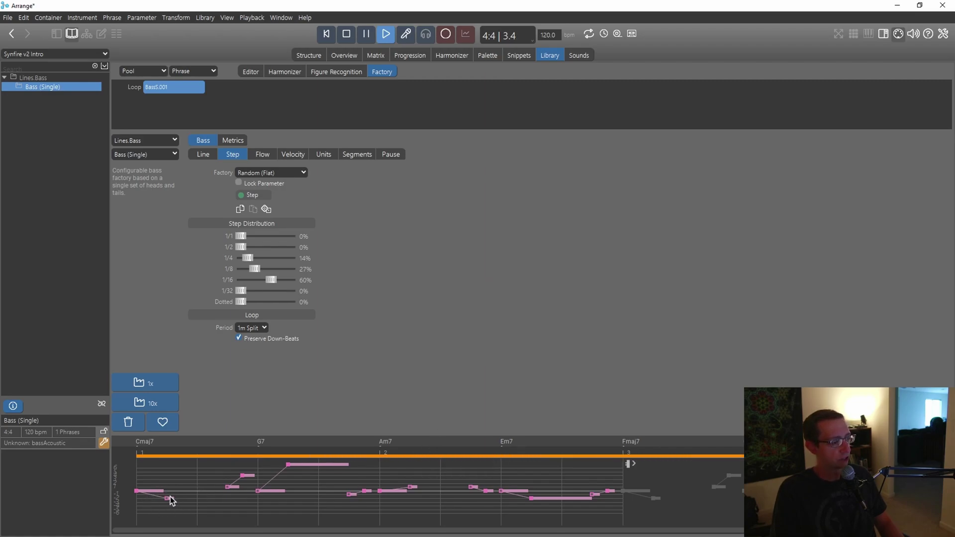
pyautogui.click(348, 35)
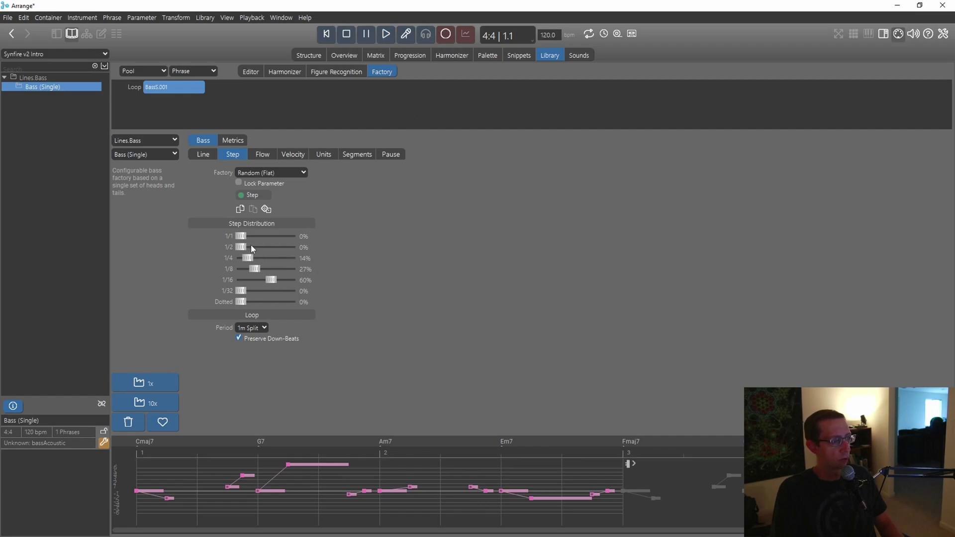
# Step: Set the step distribution to 77% for 1/4, 22% for 1/8 and 1% for 1/16, and audition one newly generated phrase
pyautogui.moveTo(250, 258); pyautogui.dragTo(358, 265)
pyautogui.moveTo(246, 271); pyautogui.dragTo(252, 271)
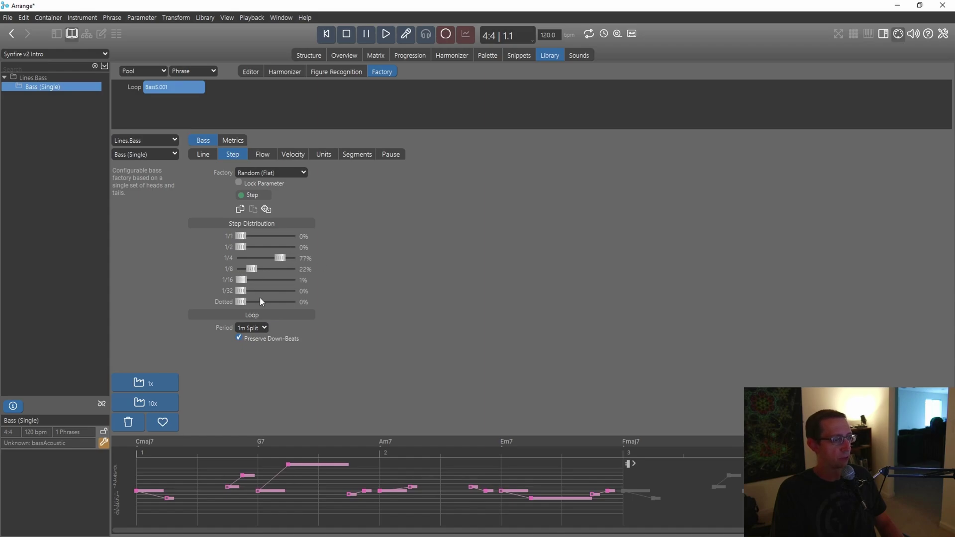
pyautogui.click(161, 384)
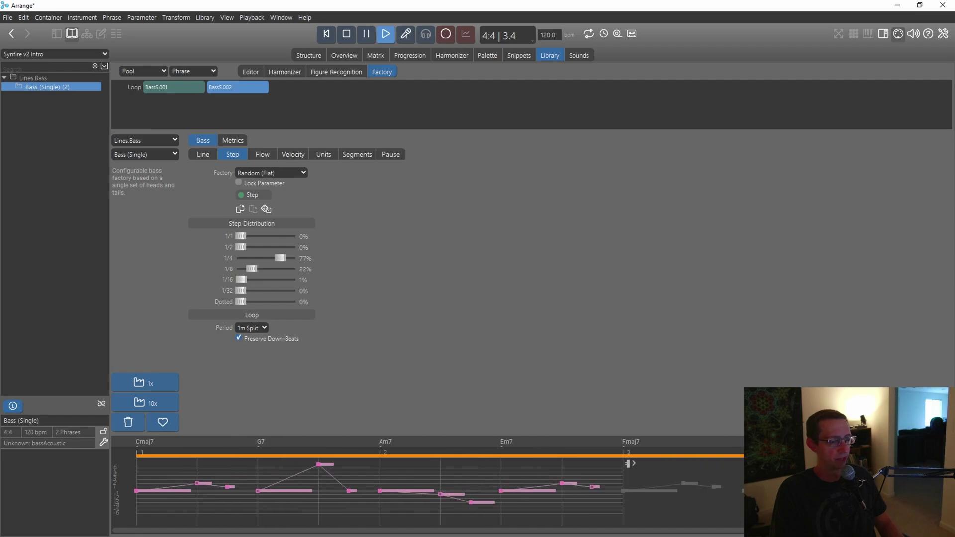
pyautogui.click(344, 36)
# Step: Generate and audition one more bass phrase from the same step distribution
pyautogui.moveTo(468, 248)
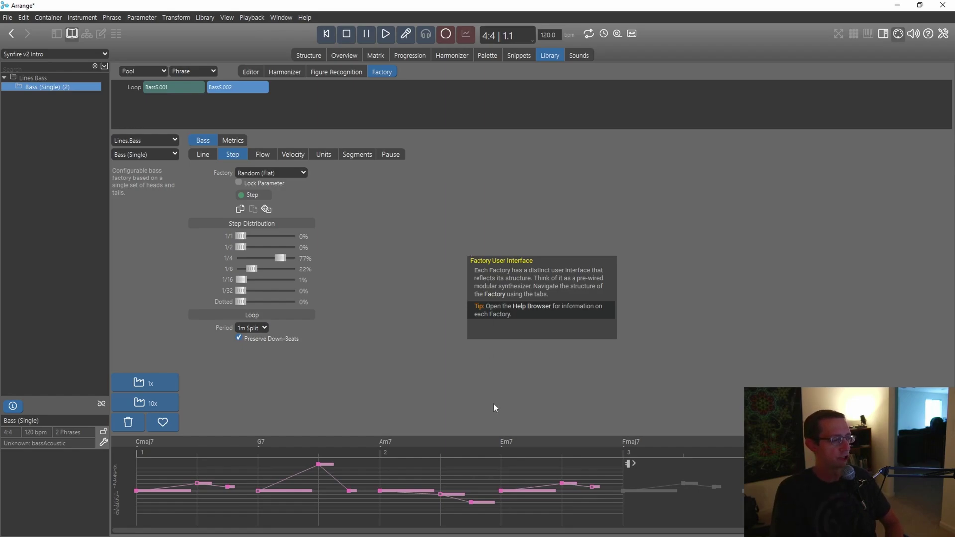
pyautogui.click(139, 382)
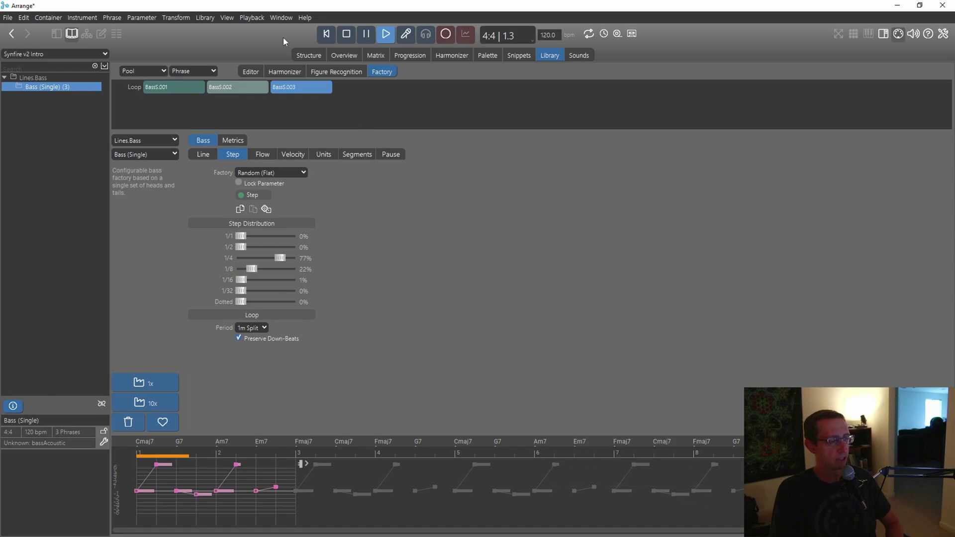
pyautogui.click(346, 34)
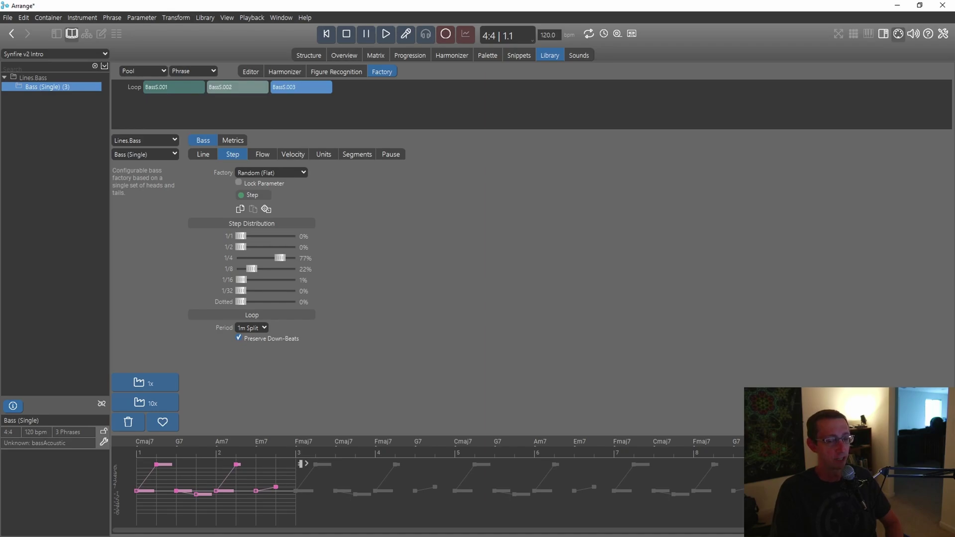
pyautogui.scroll(5, 368, 452)
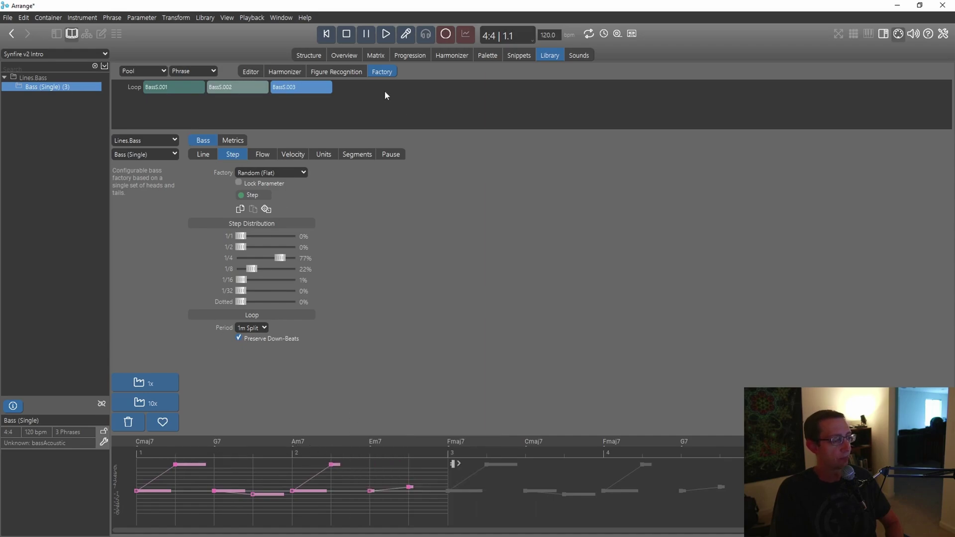
# Step: Compare the settings of the Step factories Bass One, Random (Flat), Random (Structured) and Sequencer
pyautogui.click(286, 177)
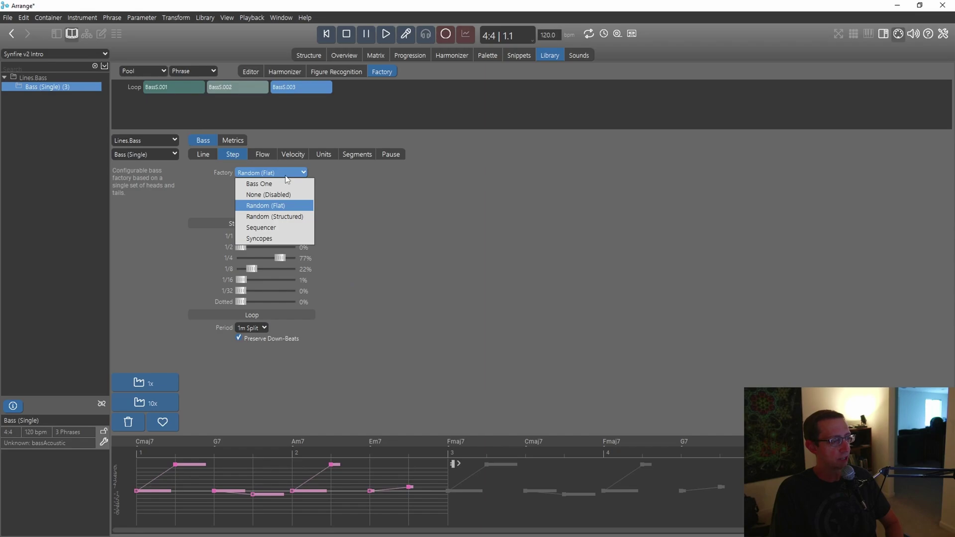
pyautogui.click(279, 184)
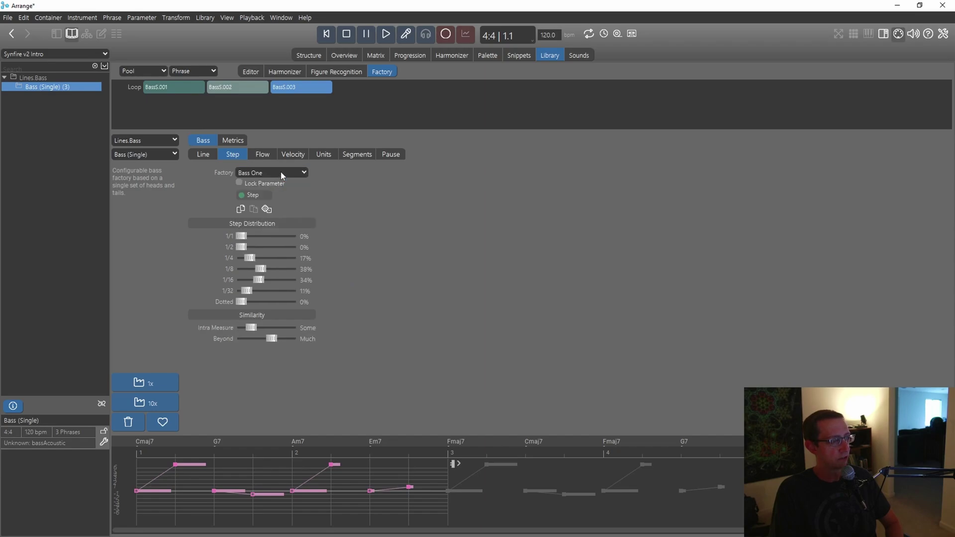
pyautogui.click(281, 172)
pyautogui.click(282, 208)
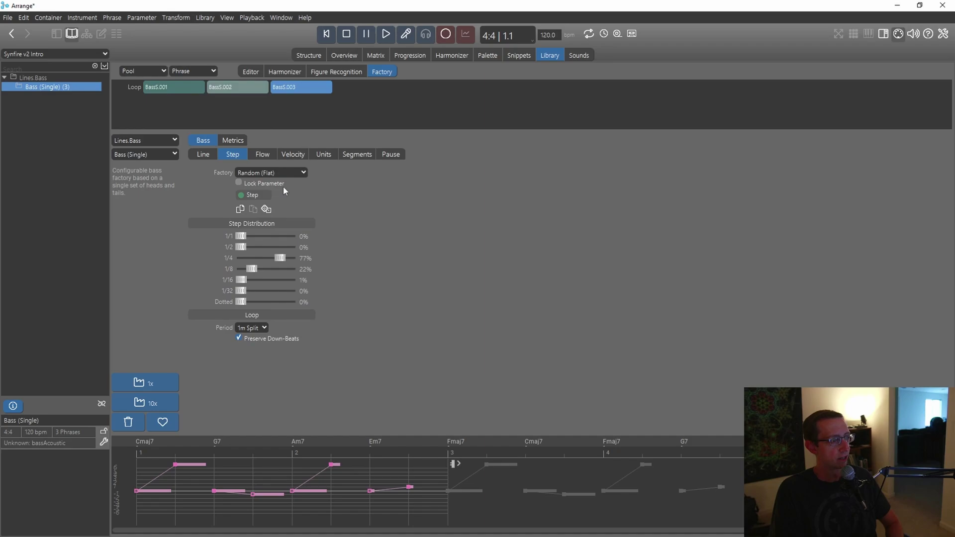
pyautogui.click(281, 173)
pyautogui.click(273, 218)
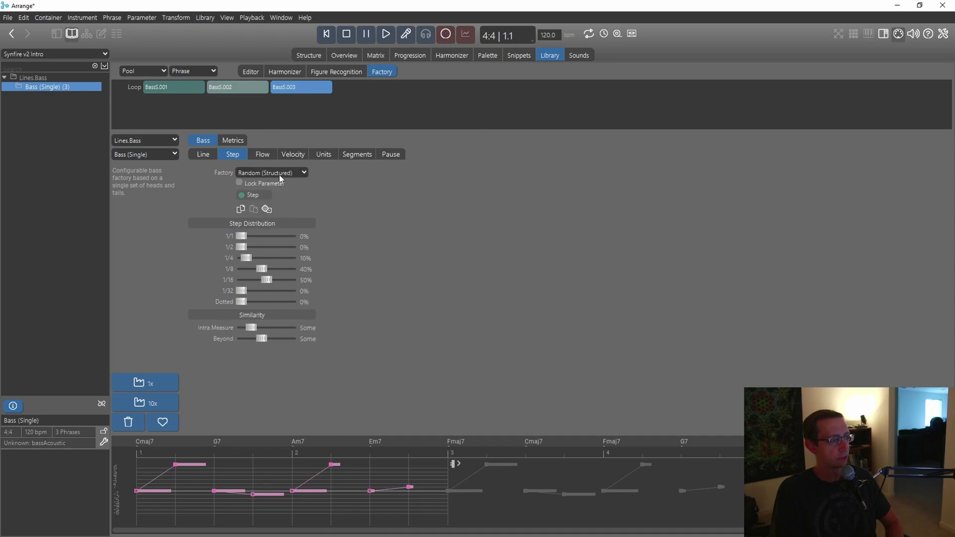
pyautogui.click(281, 172)
pyautogui.click(278, 229)
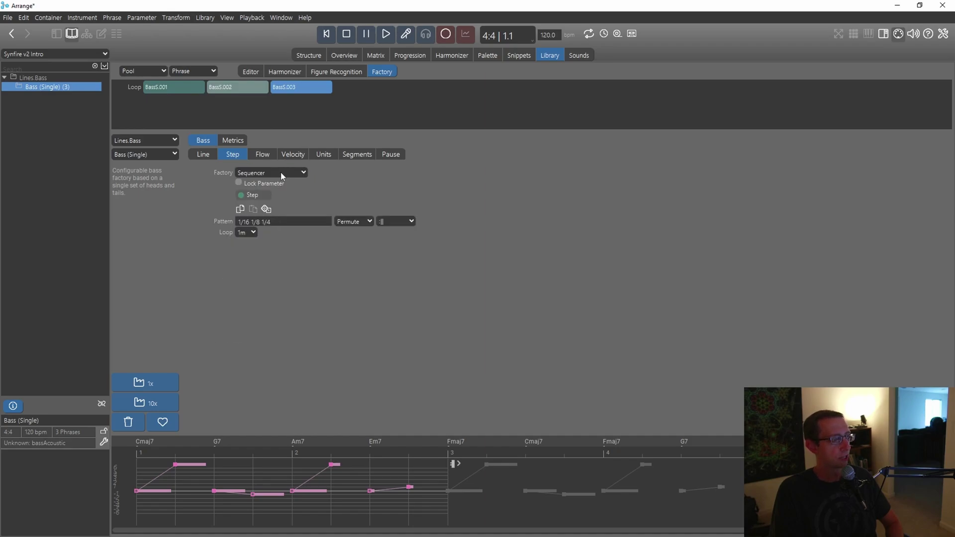
# Step: Use the Bass One step factory with Intra Measure similarity set to Identic, and generate and audition one phrase
pyautogui.click(281, 172)
pyautogui.click(269, 185)
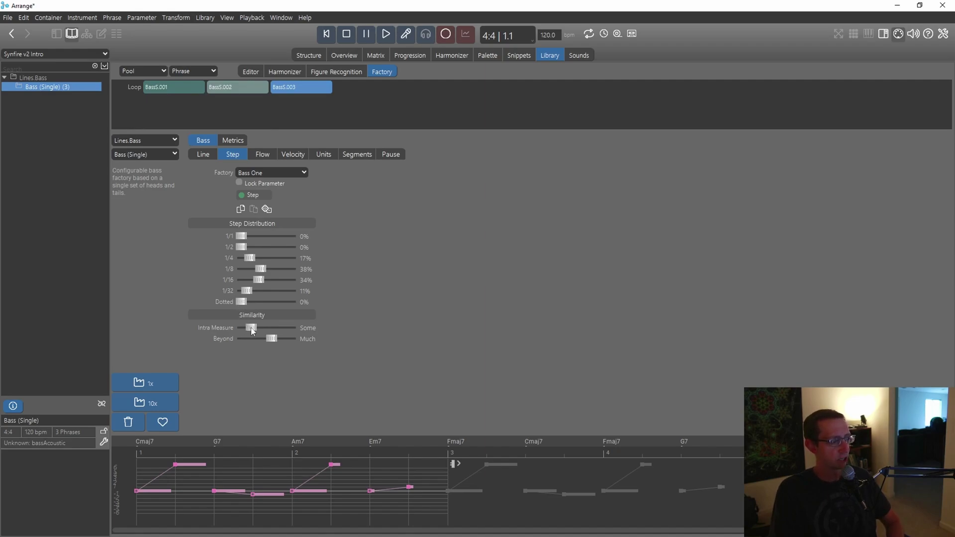
pyautogui.moveTo(251, 328); pyautogui.dragTo(341, 333)
pyautogui.click(159, 386)
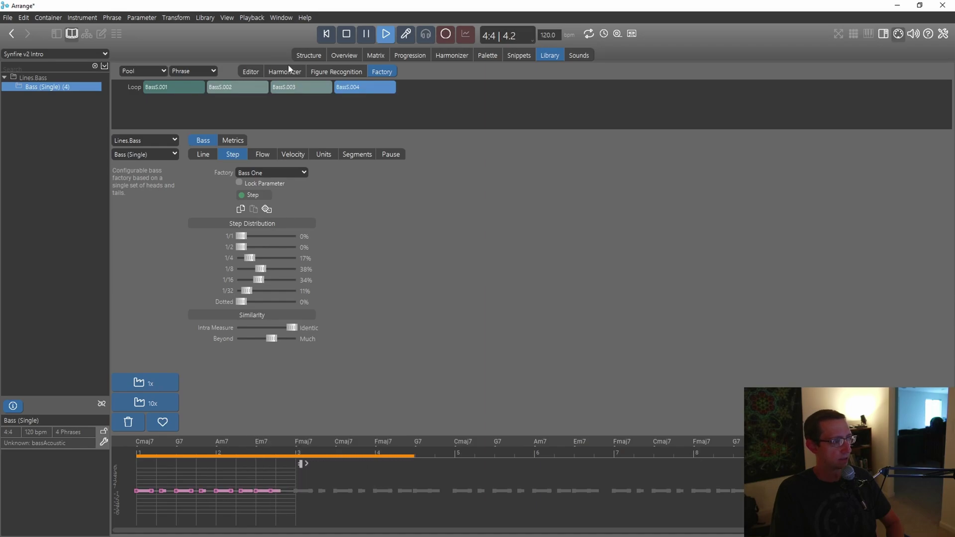
pyautogui.click(347, 34)
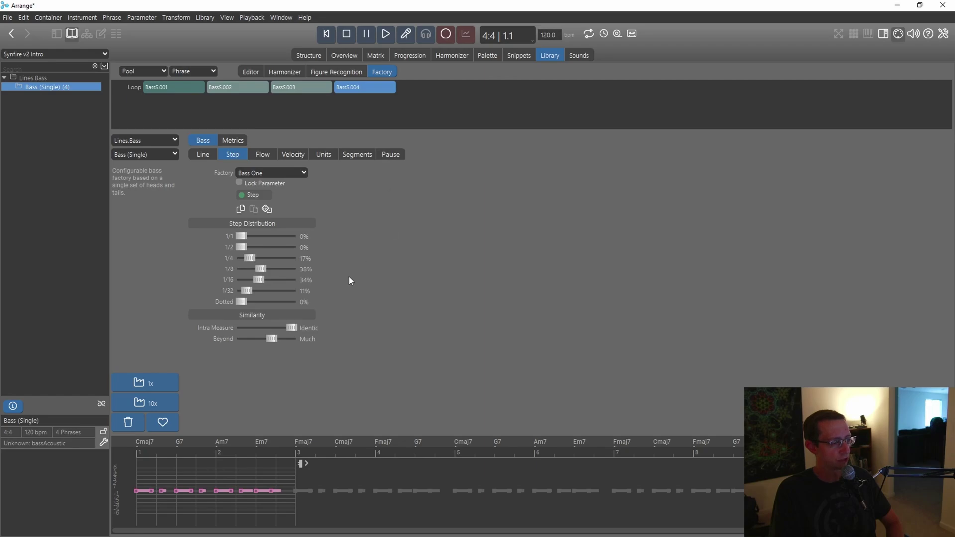
# Step: Lower the Intra Measure similarity of the Bass One step factory and generate two more phrases
pyautogui.moveTo(291, 328); pyautogui.dragTo(248, 331)
# Step: Examine the Flow factories Rhythmic Bass, Rhythmic Chords, Static and None (Disabled), and return to Metric Stops
pyautogui.click(262, 154)
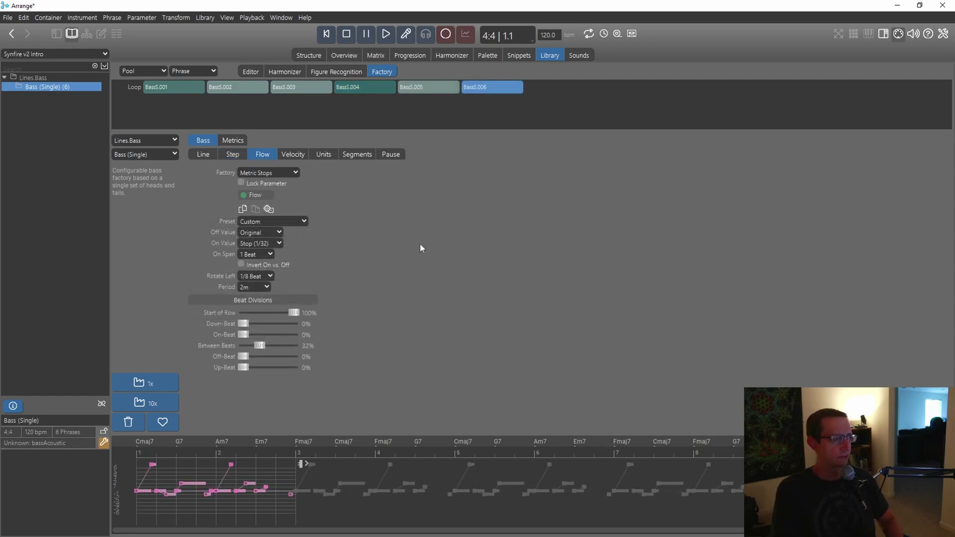
pyautogui.click(285, 172)
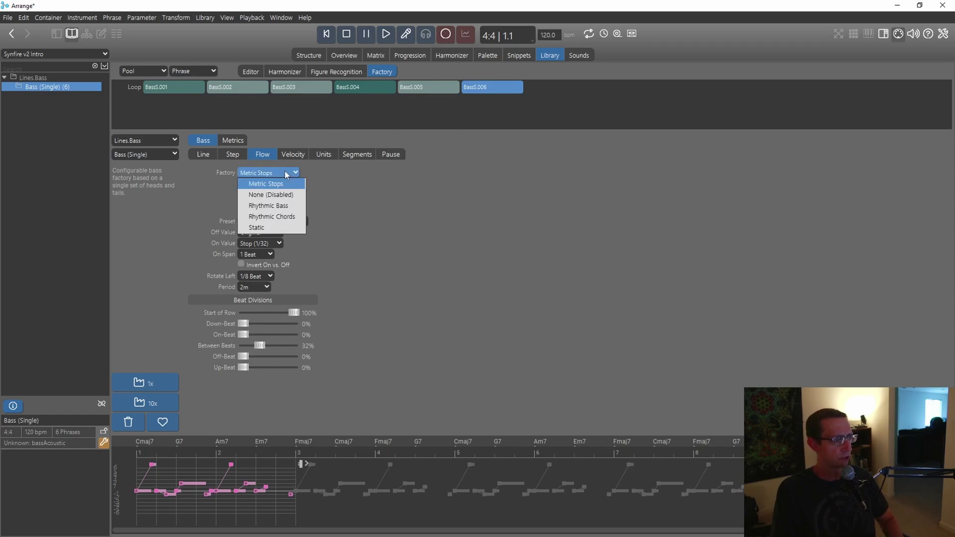
pyautogui.click(263, 206)
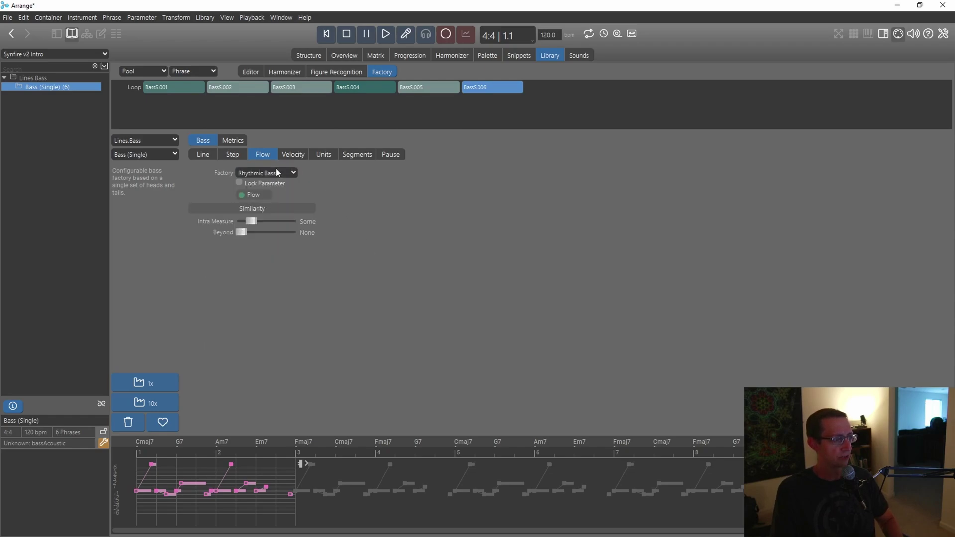
pyautogui.click(275, 173)
pyautogui.click(269, 217)
pyautogui.click(273, 173)
pyautogui.click(258, 229)
pyautogui.click(266, 175)
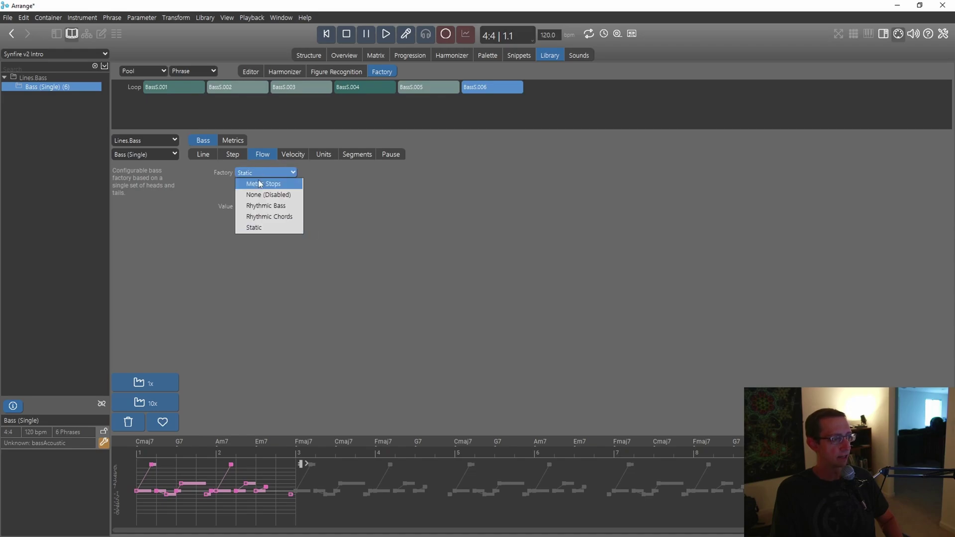
pyautogui.click(259, 184)
pyautogui.click(273, 173)
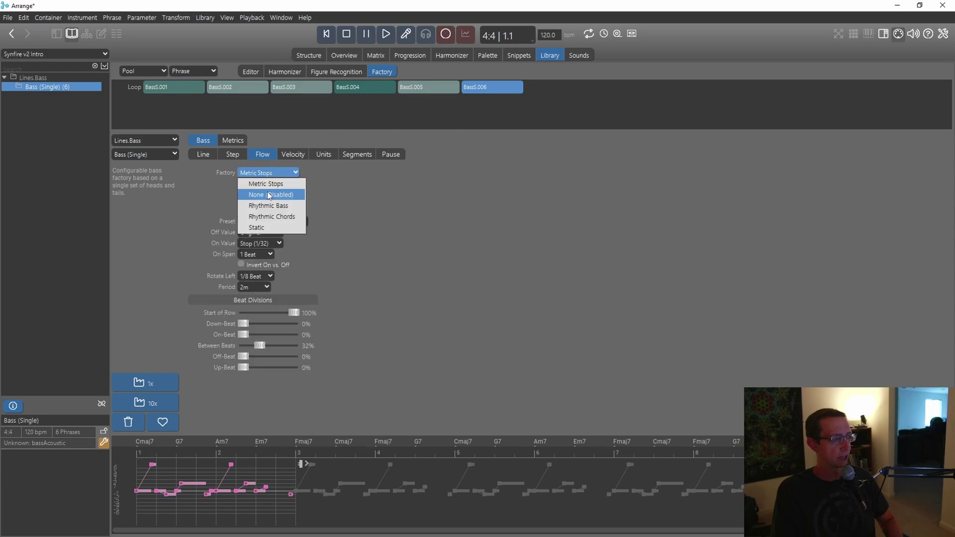
pyautogui.click(269, 195)
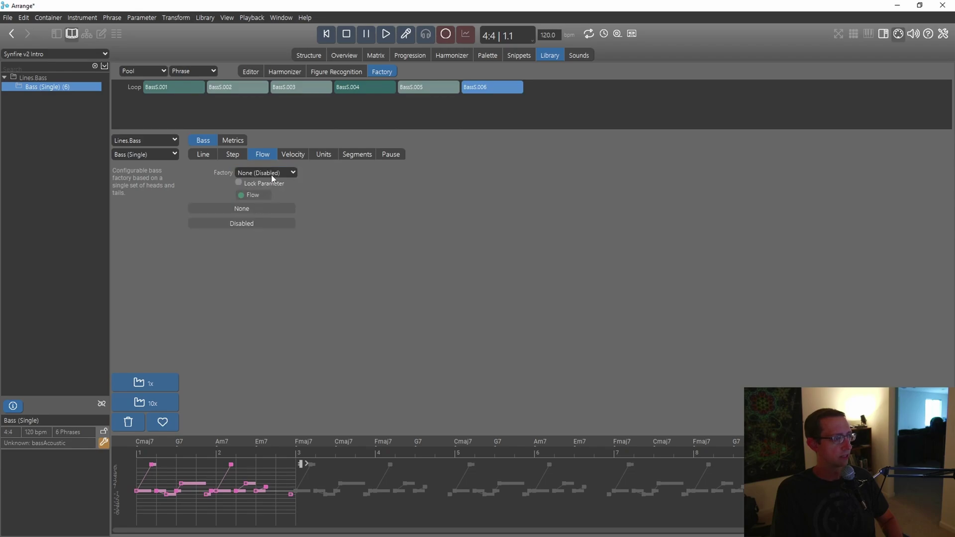
pyautogui.click(270, 174)
pyautogui.click(267, 184)
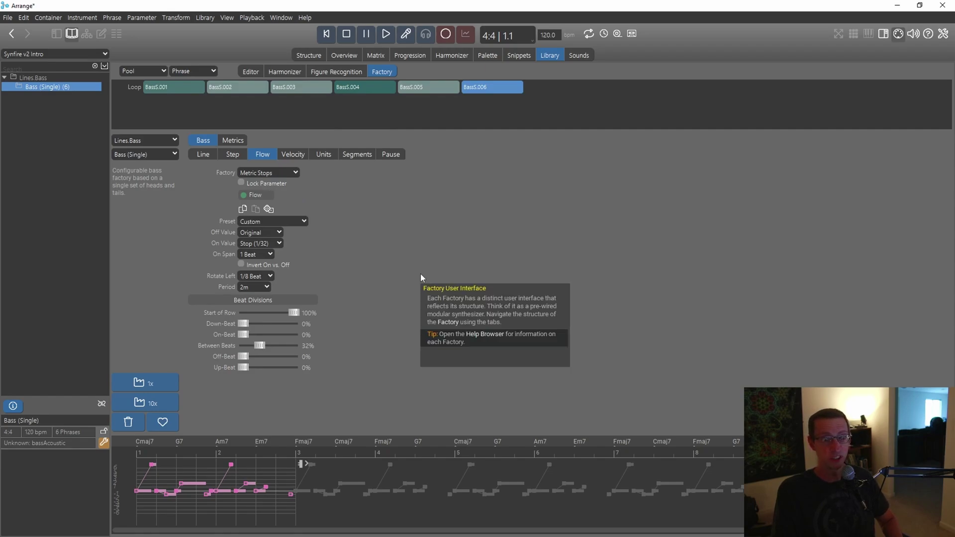
pyautogui.click(303, 18)
pyautogui.press('Escape')
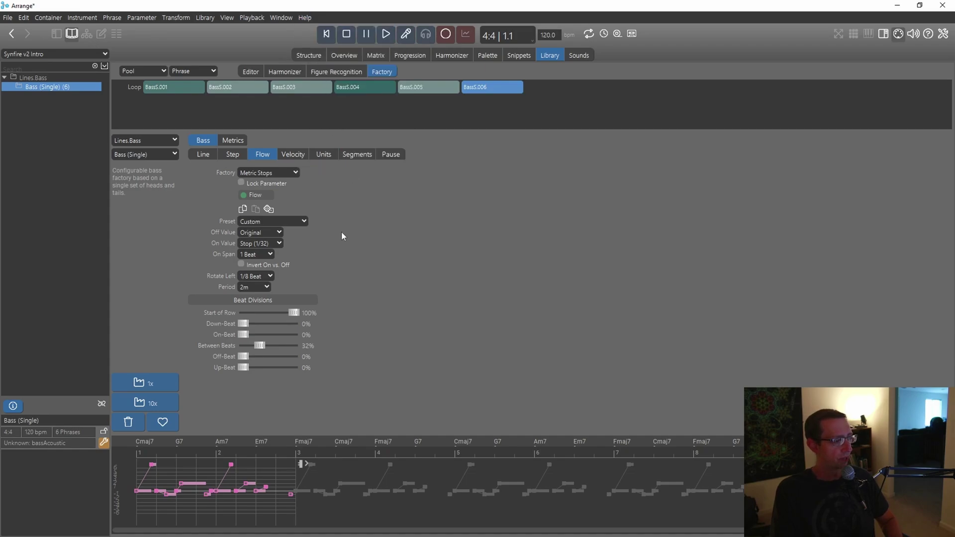
# Step: Apply the Stopped Strumming preset to the Metric Stops flow factory, and generate and audition one phrase
pyautogui.click(301, 222)
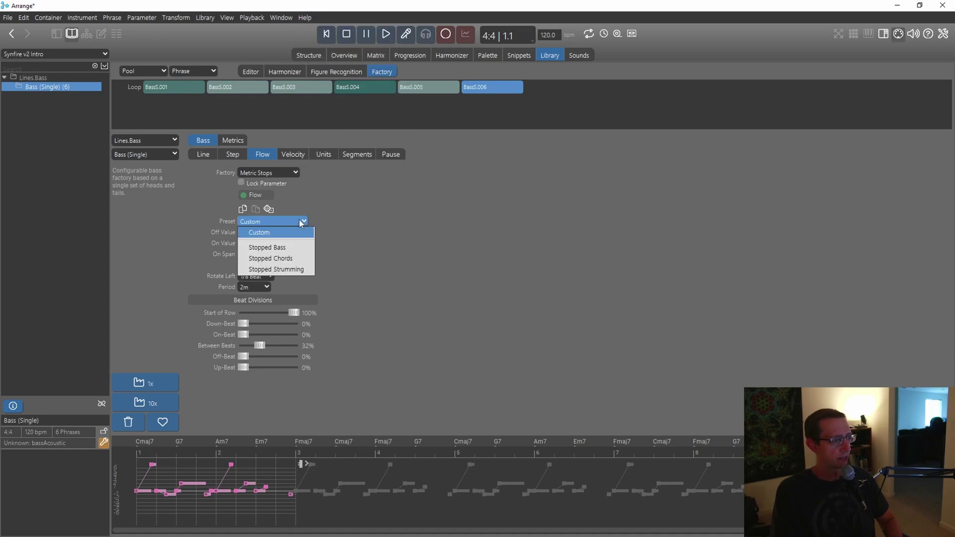
pyautogui.click(268, 270)
pyautogui.click(150, 389)
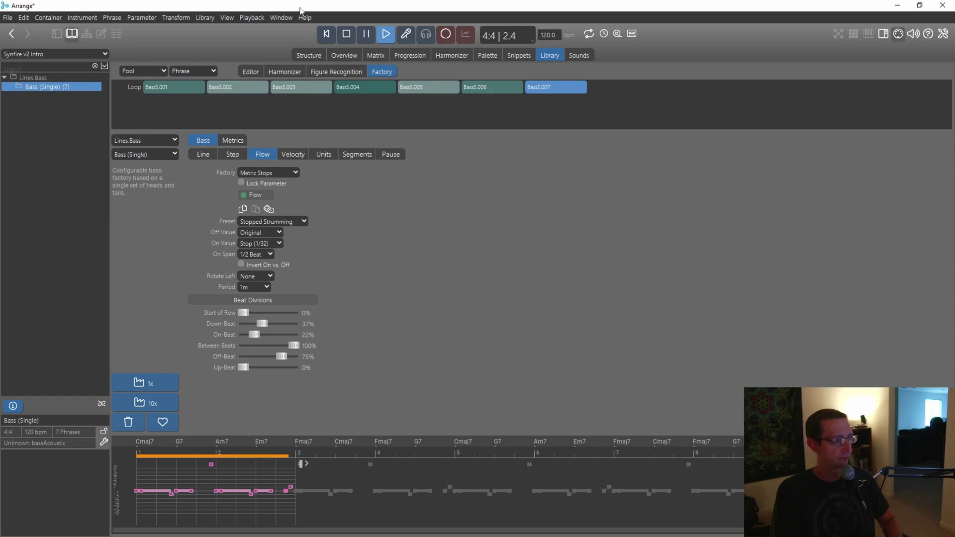
pyautogui.click(345, 33)
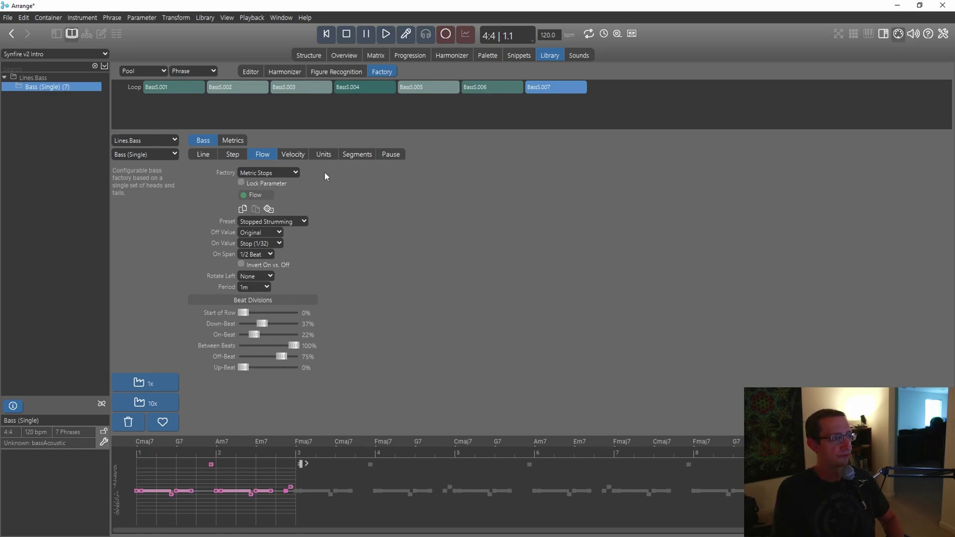
# Step: Keep the Metric Velocities factory for the Velocity parameter, and generate and audition one phrase
pyautogui.click(292, 154)
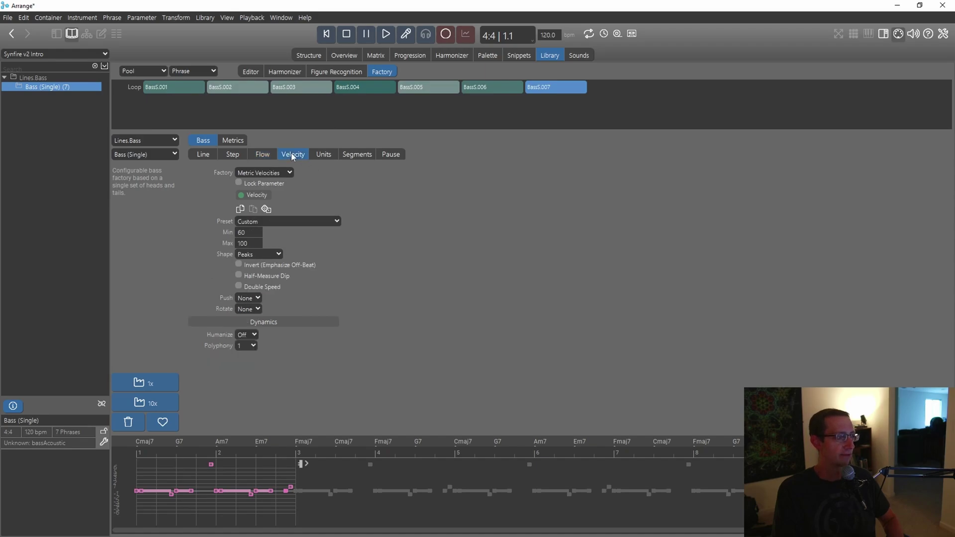
pyautogui.click(284, 173)
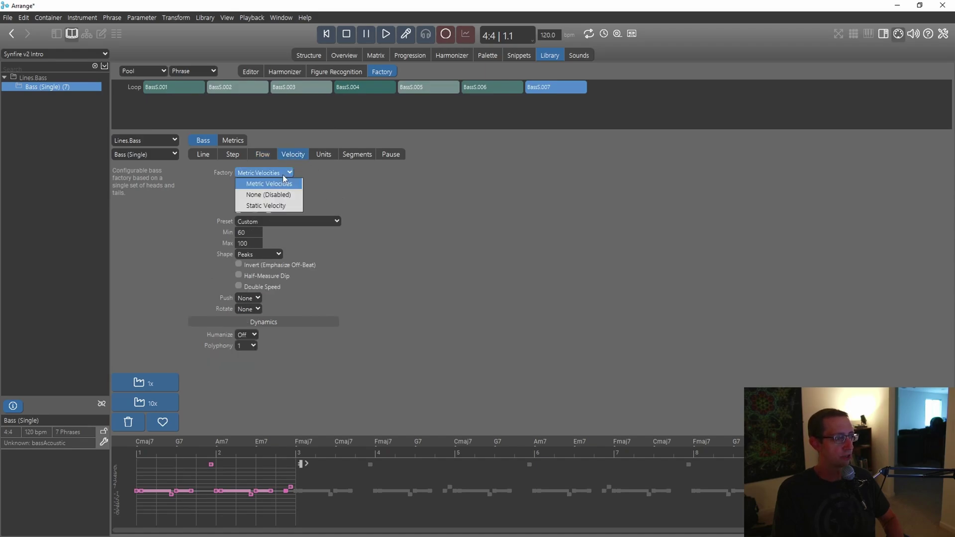
pyautogui.click(283, 176)
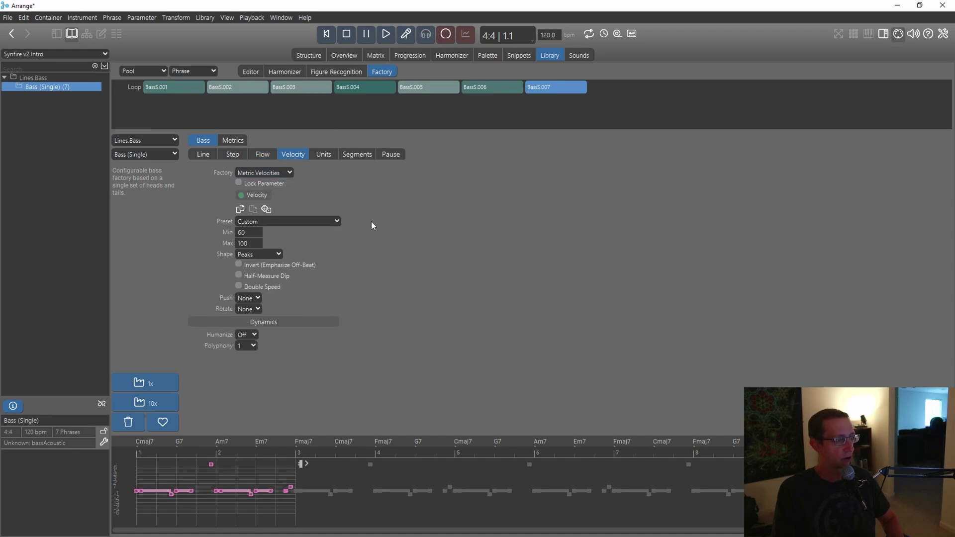
pyautogui.click(139, 384)
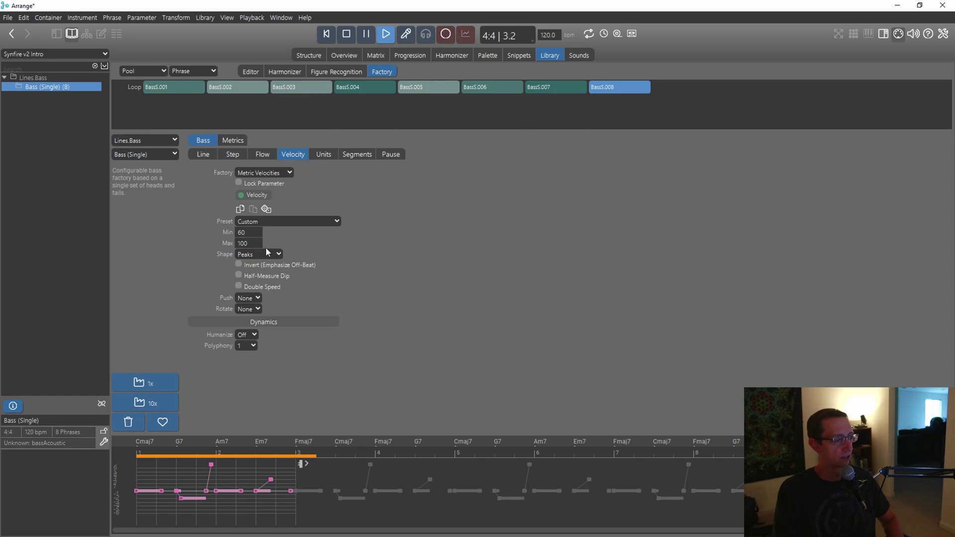
pyautogui.click(346, 36)
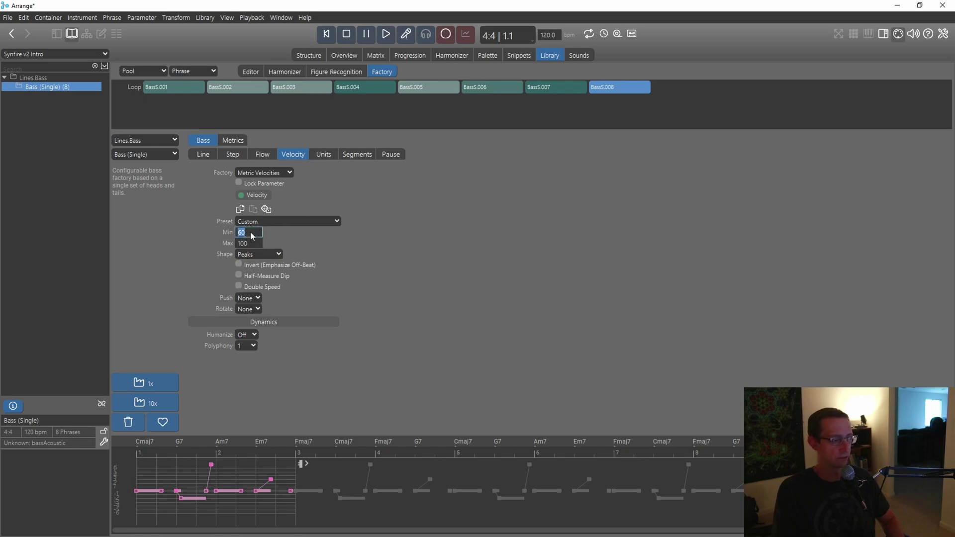
# Step: Generate and audition one phrase with the minimum velocity set to 100, and randomize the Velocity settings
pyautogui.click(151, 386)
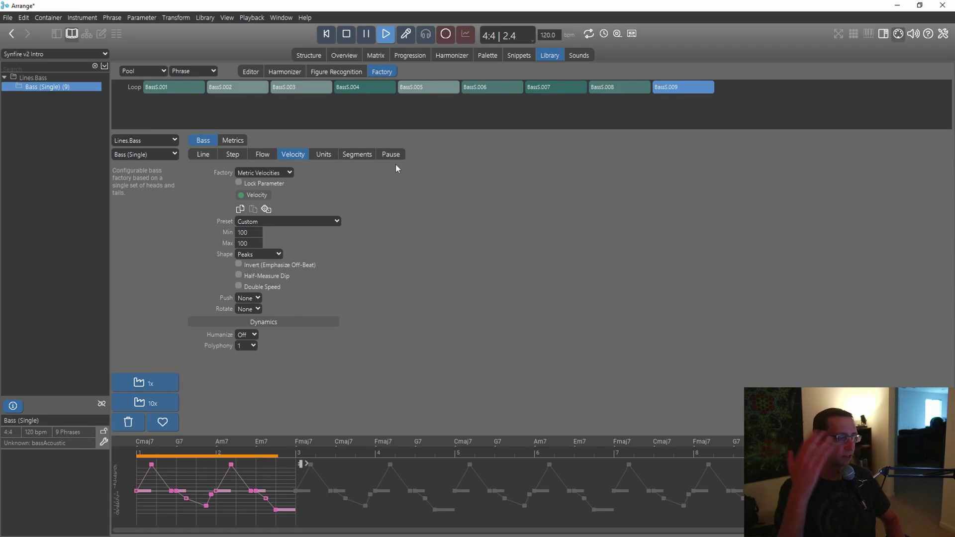
pyautogui.click(347, 33)
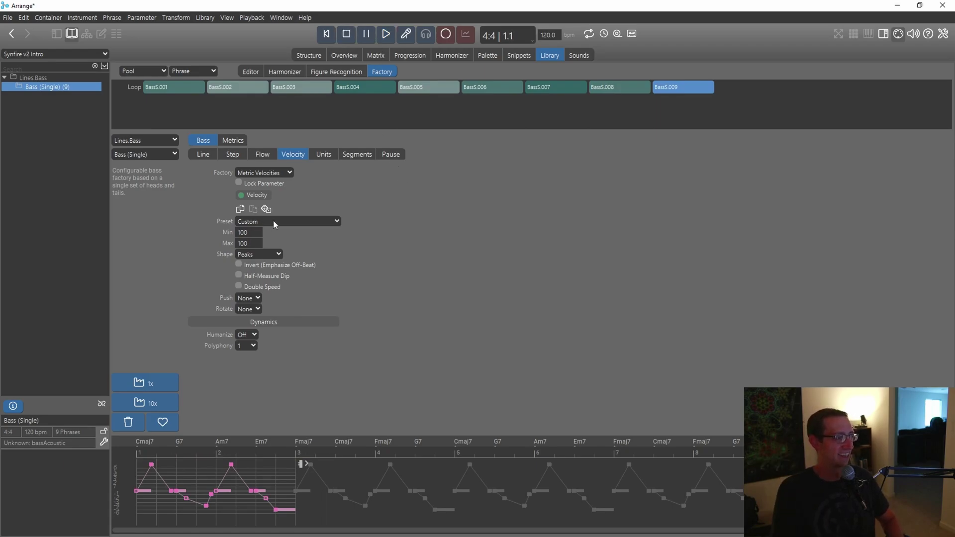
pyautogui.click(267, 210)
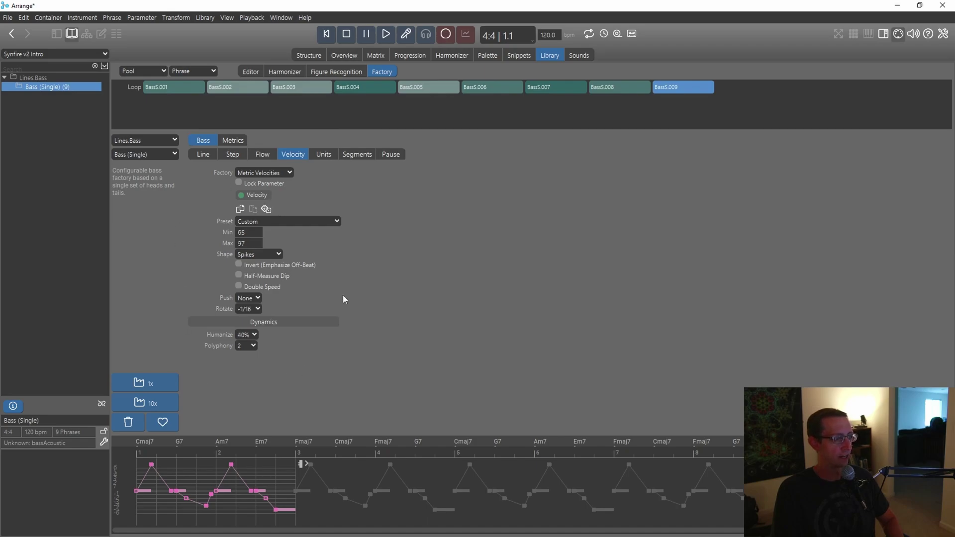
# Step: Review the Units spans, types and similarity settings alongside the Step, Flow and Velocity parameter settings
pyautogui.click(323, 154)
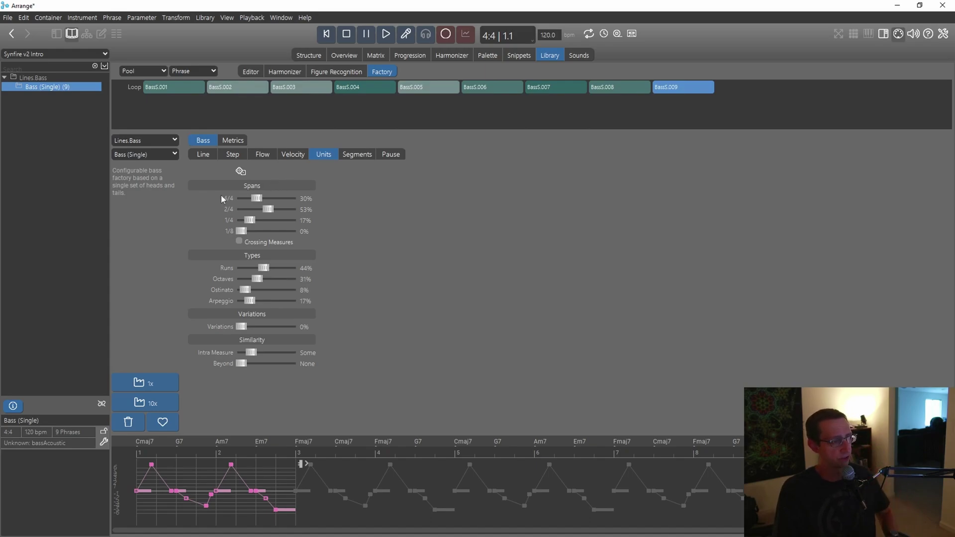
pyautogui.click(261, 154)
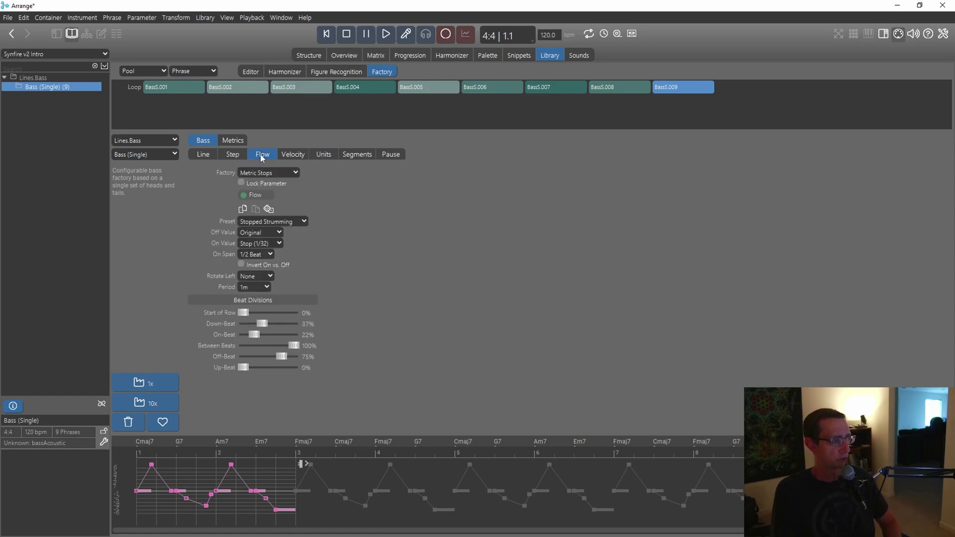
pyautogui.click(235, 155)
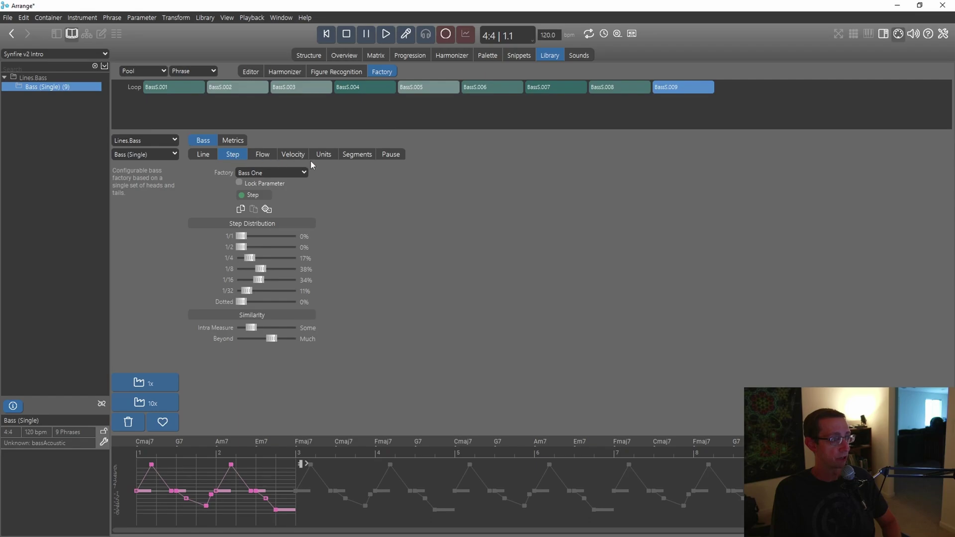
pyautogui.click(260, 155)
pyautogui.click(323, 155)
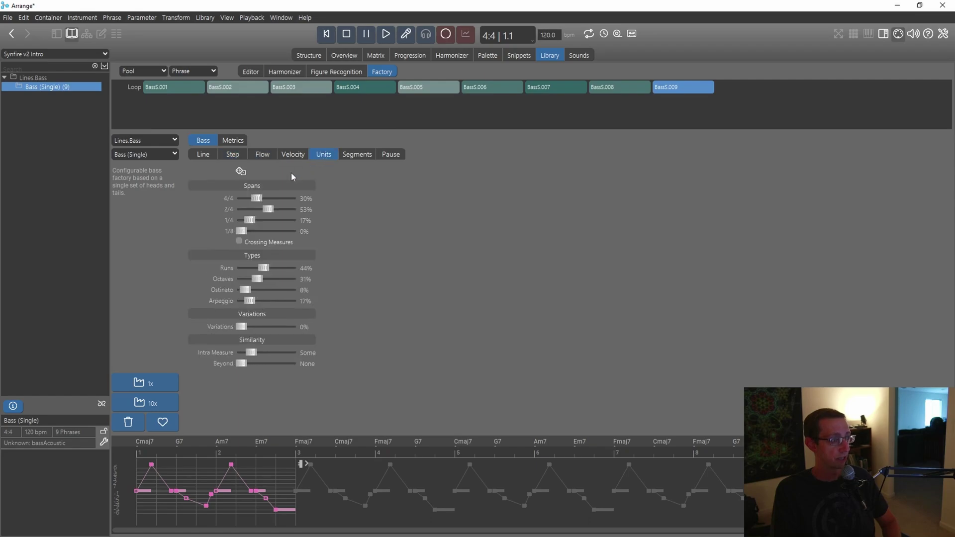
pyautogui.click(265, 155)
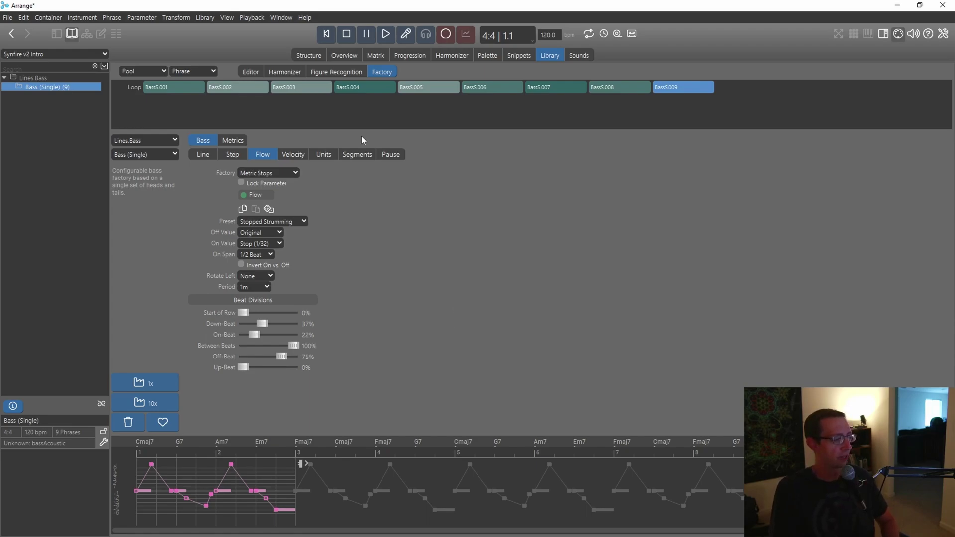
pyautogui.click(295, 156)
# Step: Generate and audition one phrase with the Ostinato unit type at 100% and another with Arpeggio at 100%
pyautogui.click(329, 157)
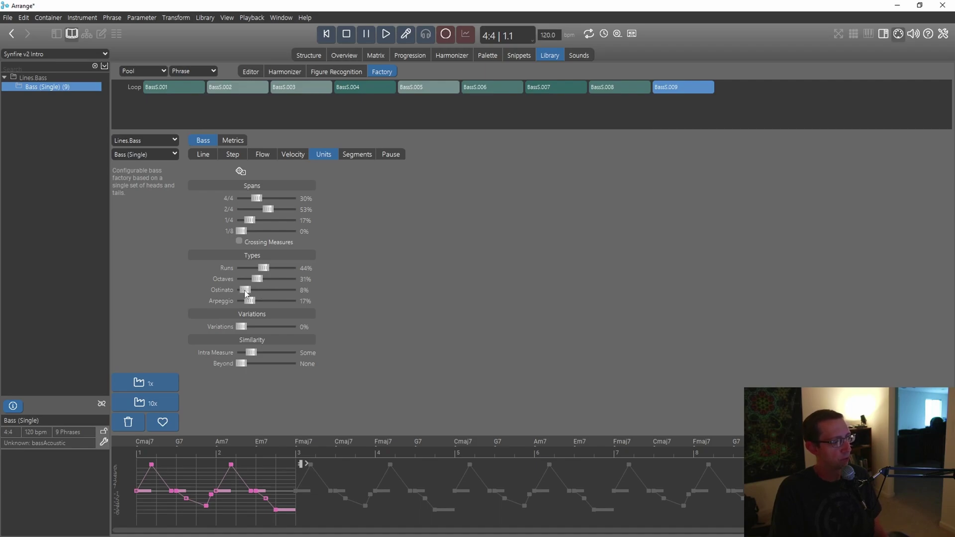
pyautogui.moveTo(300, 289); pyautogui.dragTo(312, 288)
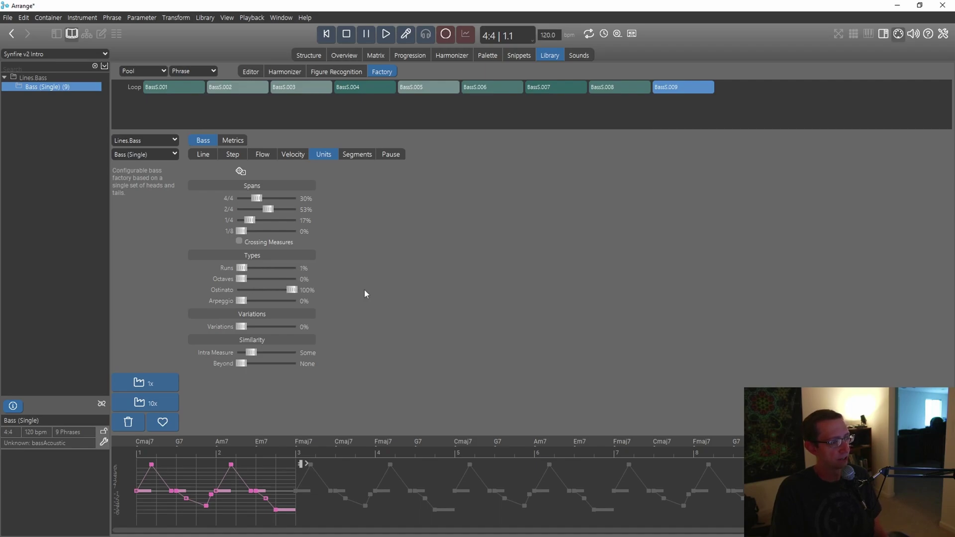
pyautogui.click(155, 386)
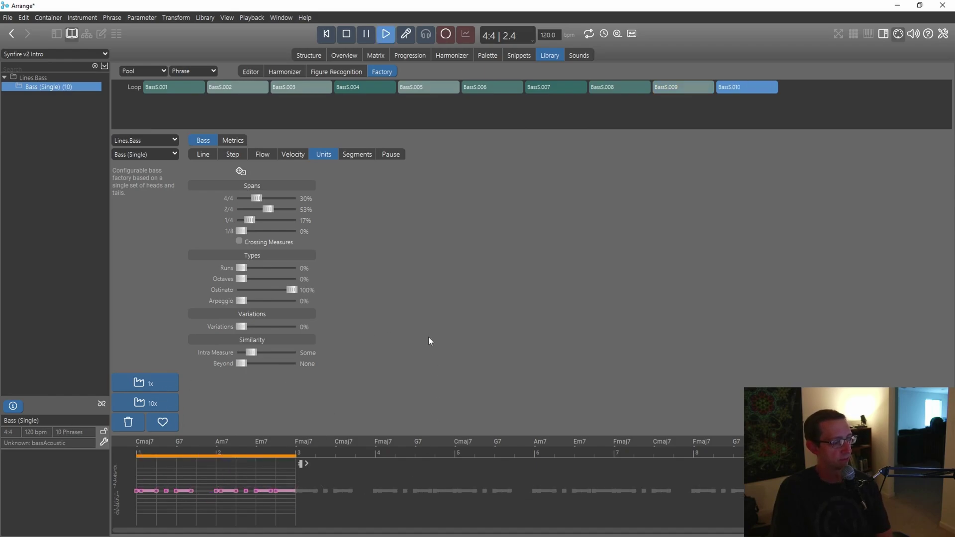
pyautogui.moveTo(241, 301); pyautogui.dragTo(362, 301)
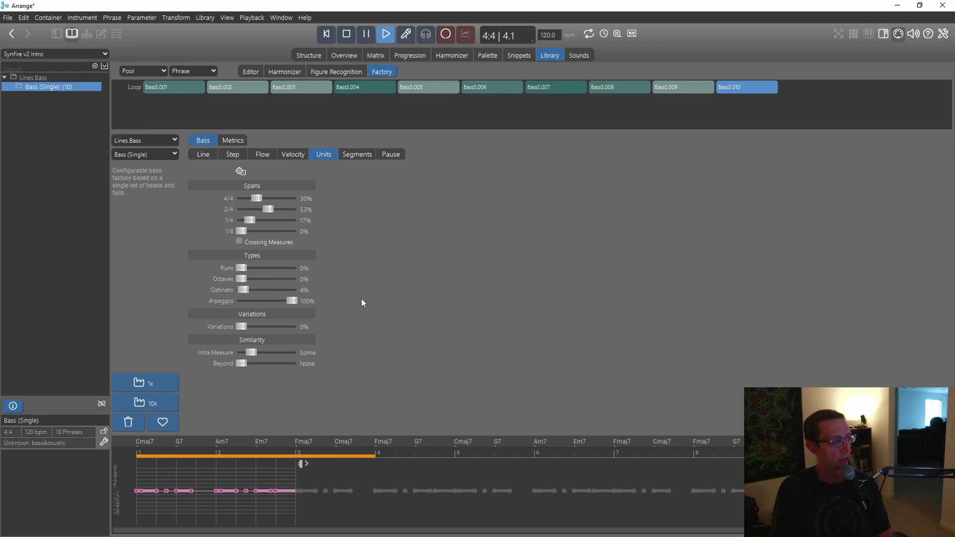
pyautogui.click(146, 385)
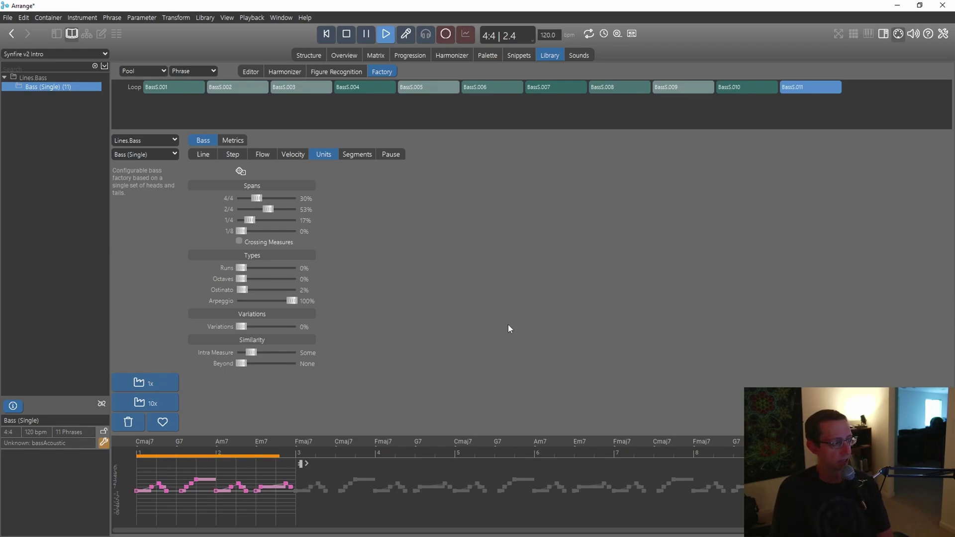
# Step: Generate and audition one phrase with the Octaves unit type at 100% and another with Runs at 100%
pyautogui.moveTo(241, 279); pyautogui.dragTo(353, 280)
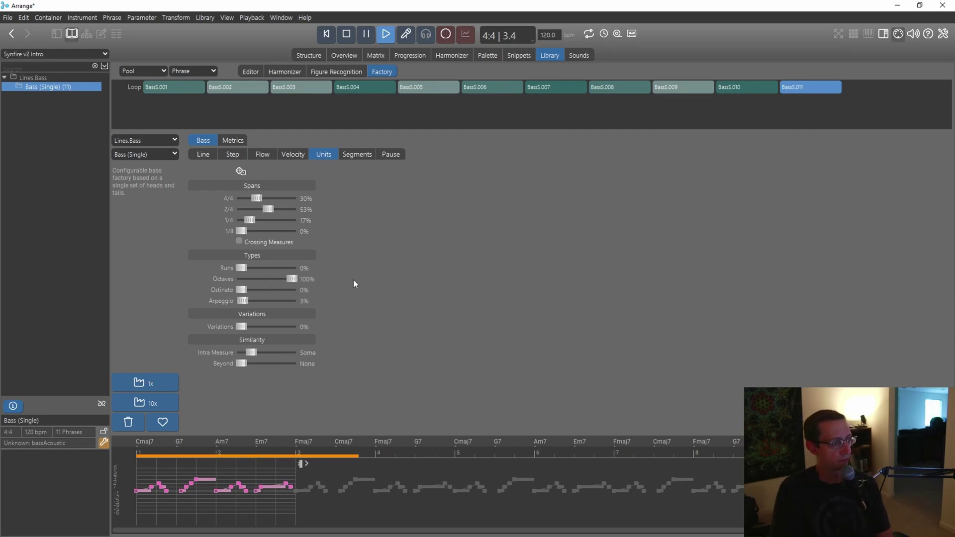
pyautogui.click(143, 380)
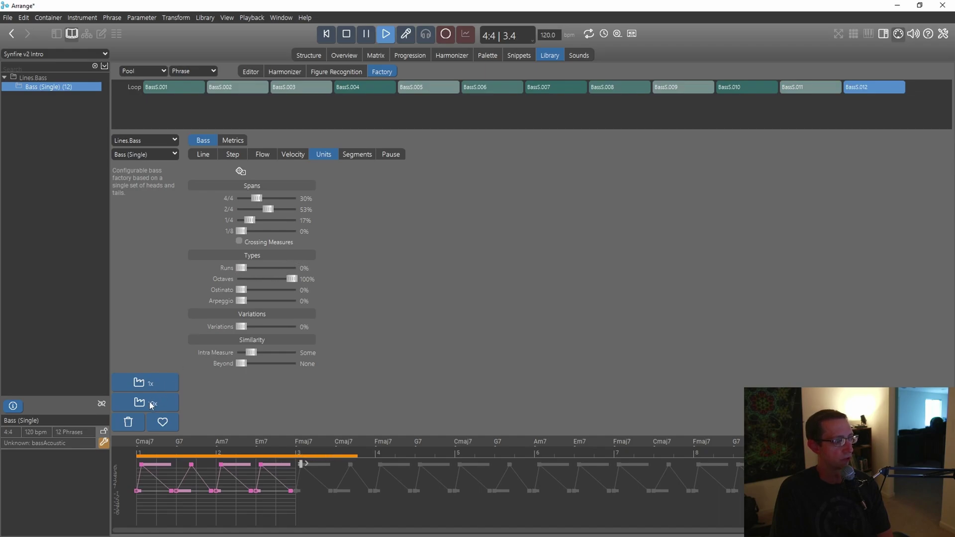
pyautogui.moveTo(240, 268); pyautogui.dragTo(334, 272)
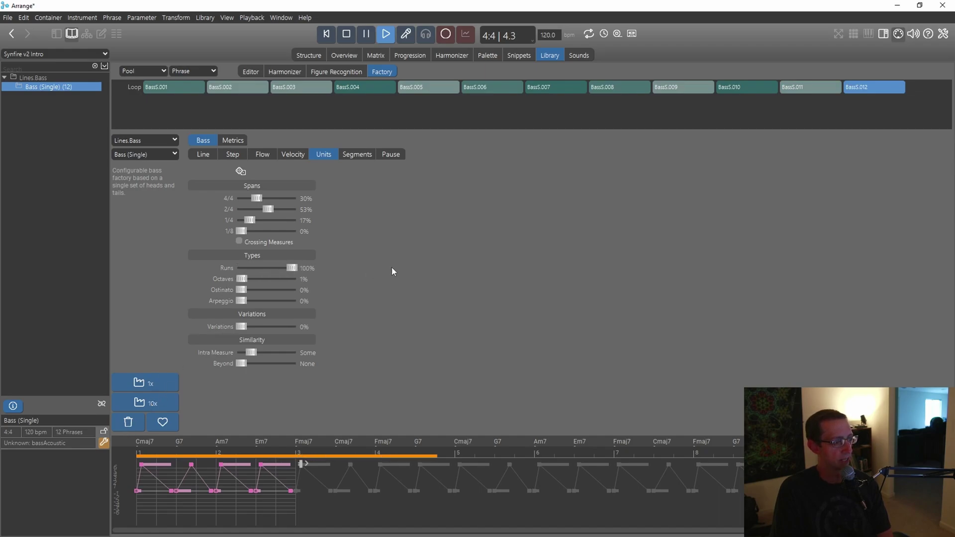
pyautogui.click(138, 383)
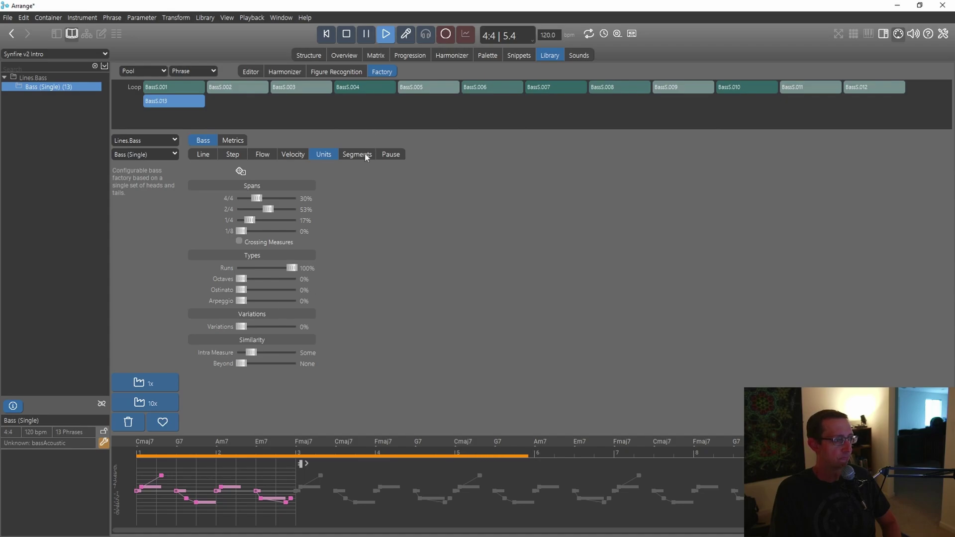
# Step: Randomize the Units settings, and generate and audition one phrase
pyautogui.click(241, 171)
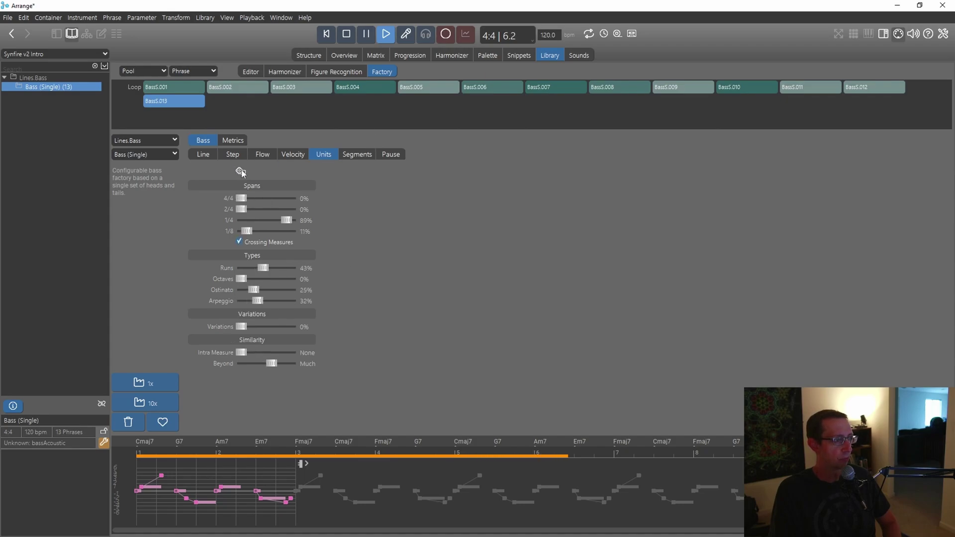
pyautogui.click(147, 385)
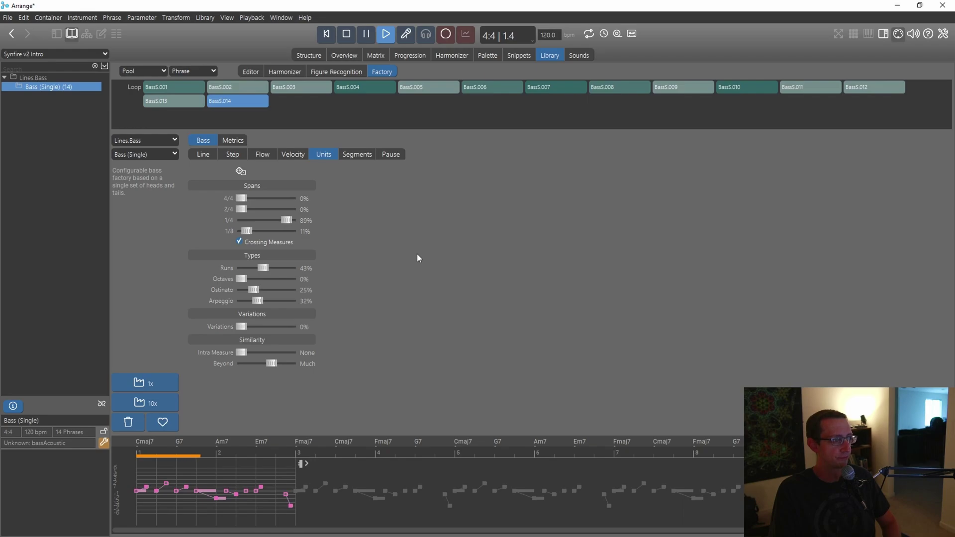
pyautogui.click(346, 33)
# Step: Examine the Segments settings and the available figure symbol types, leaving the symbol on Bass
pyautogui.click(357, 154)
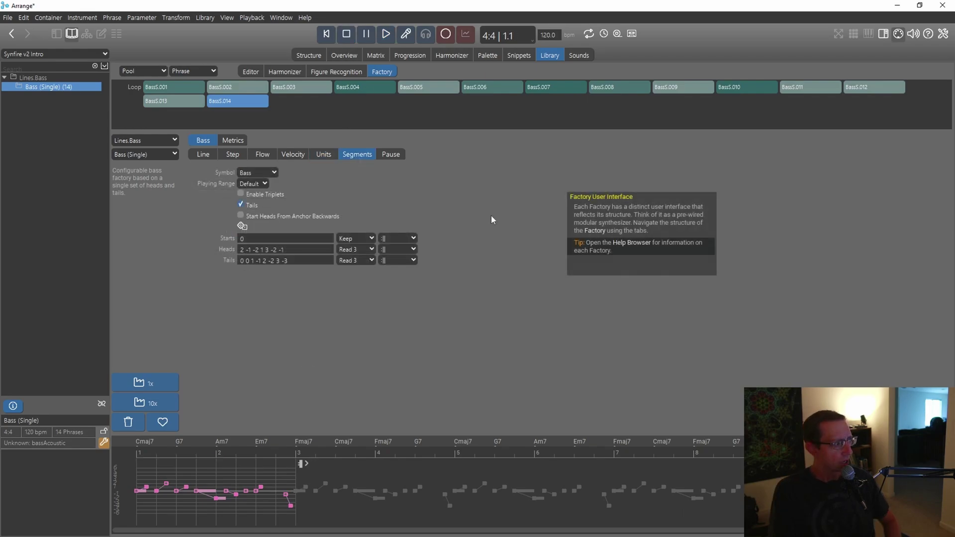
pyautogui.click(266, 173)
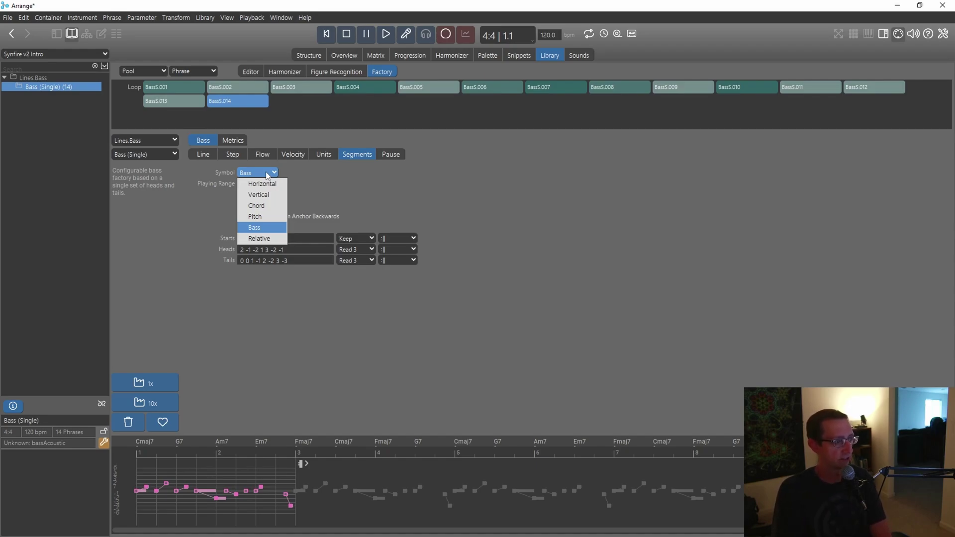
pyautogui.click(339, 175)
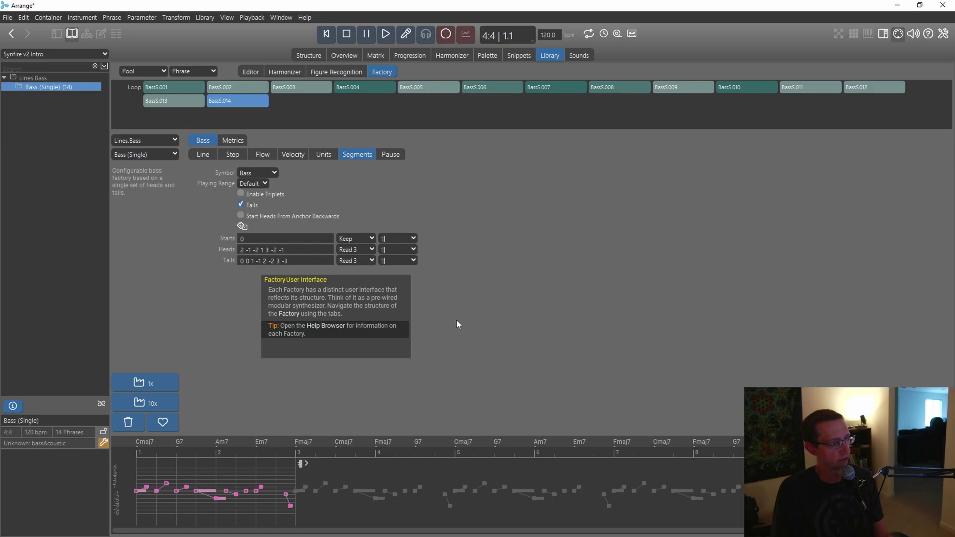
# Step: Switch to the Synfire User Manual in the browser and read the Segments page on Heads, Tails, Number Sequences, Transformation and Streaming
pyautogui.hotkey('alt', 'Tab')
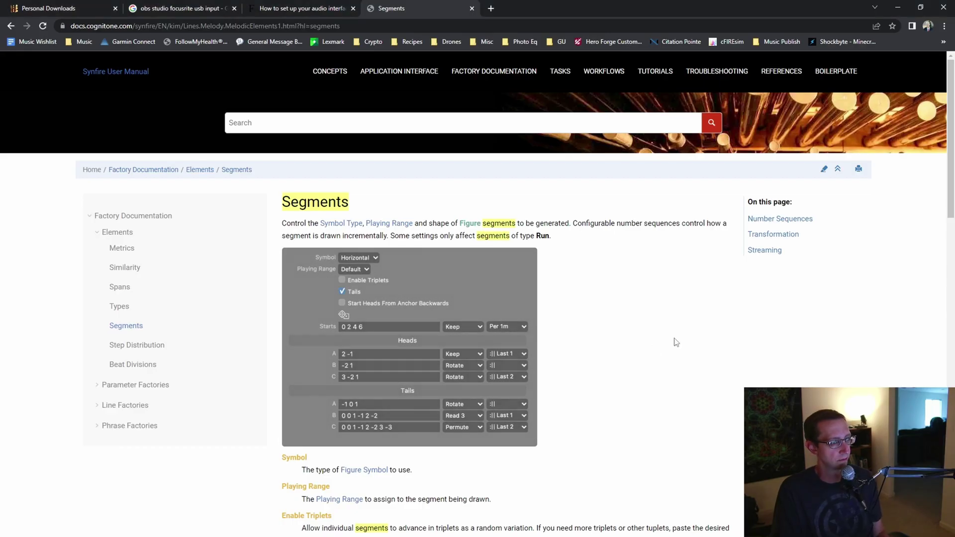
pyautogui.scroll(-4, 611, 259)
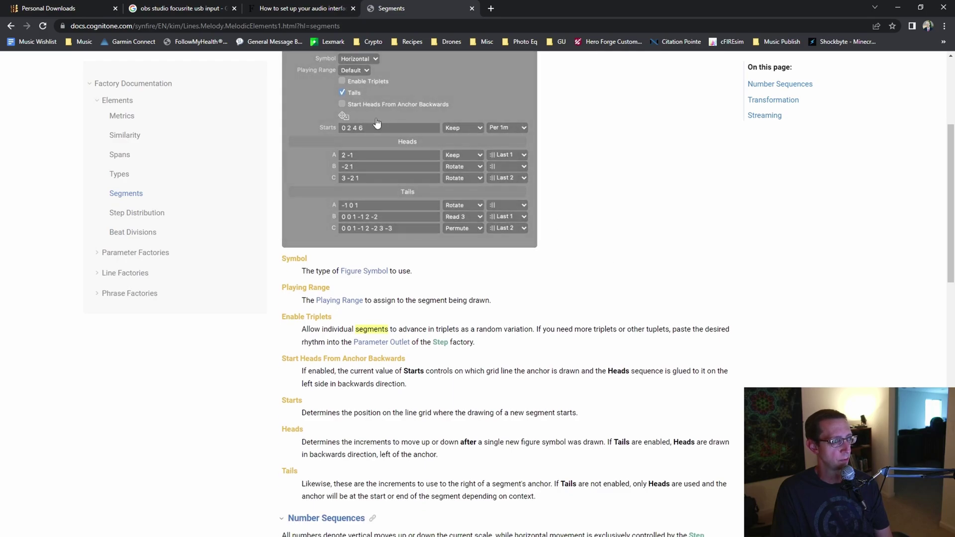
pyautogui.scroll(-4, 570, 260)
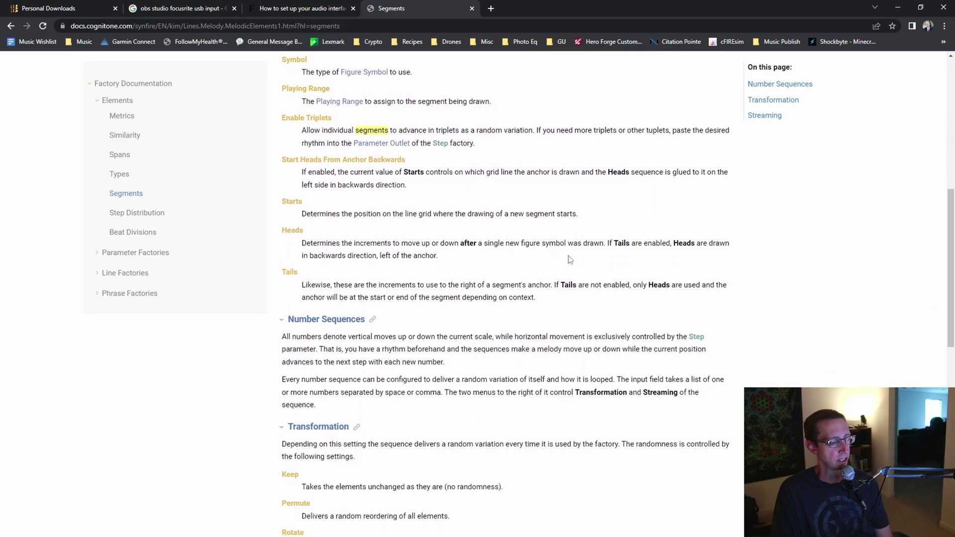
pyautogui.scroll(-10, 570, 259)
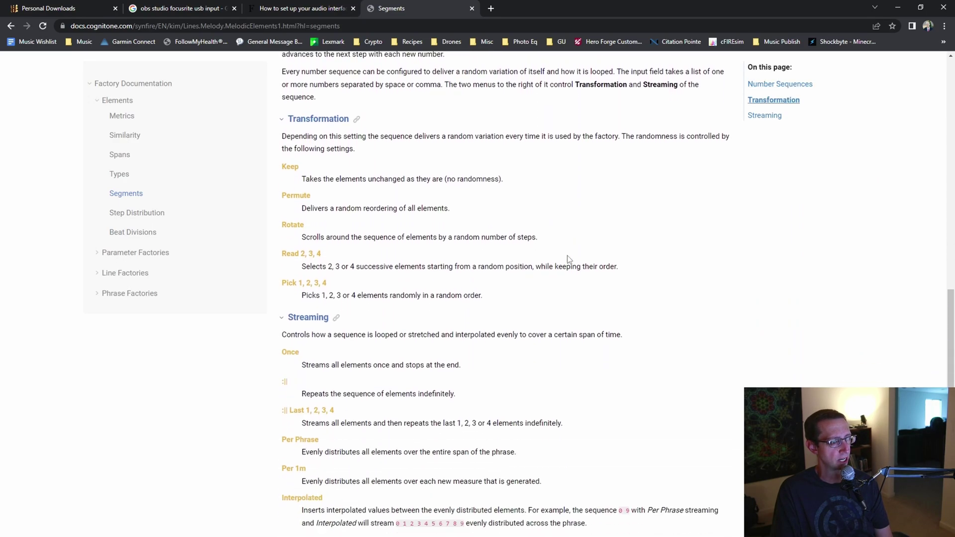
pyautogui.scroll(13, 561, 260)
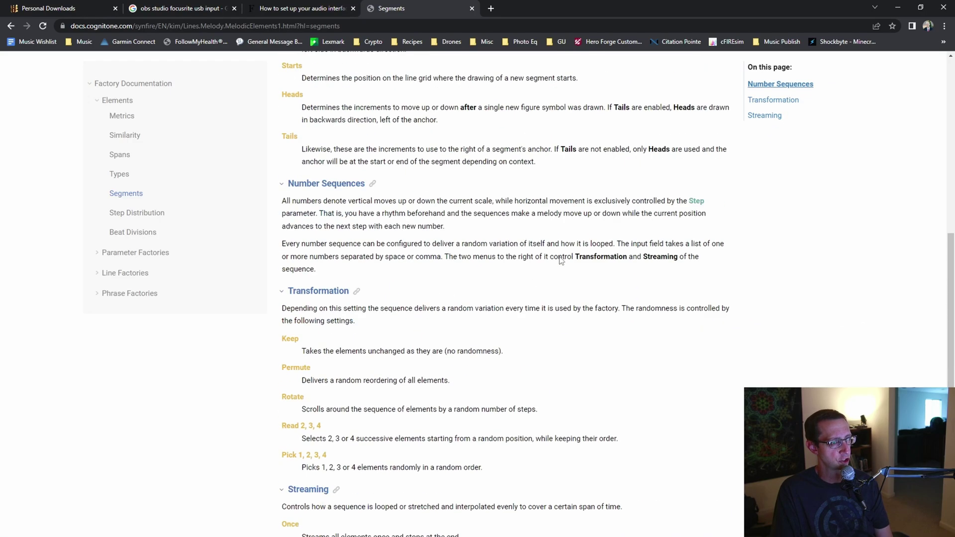
pyautogui.scroll(4, 561, 261)
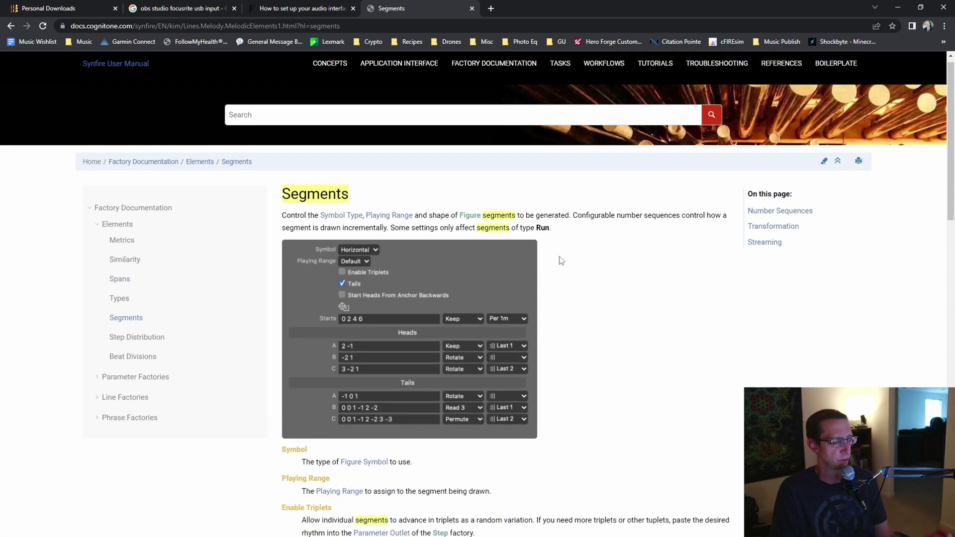
# Step: Switch back to Synfire, randomize the Segments number sequences, and generate and audition one phrase
pyautogui.hotkey('alt', 'Tab')
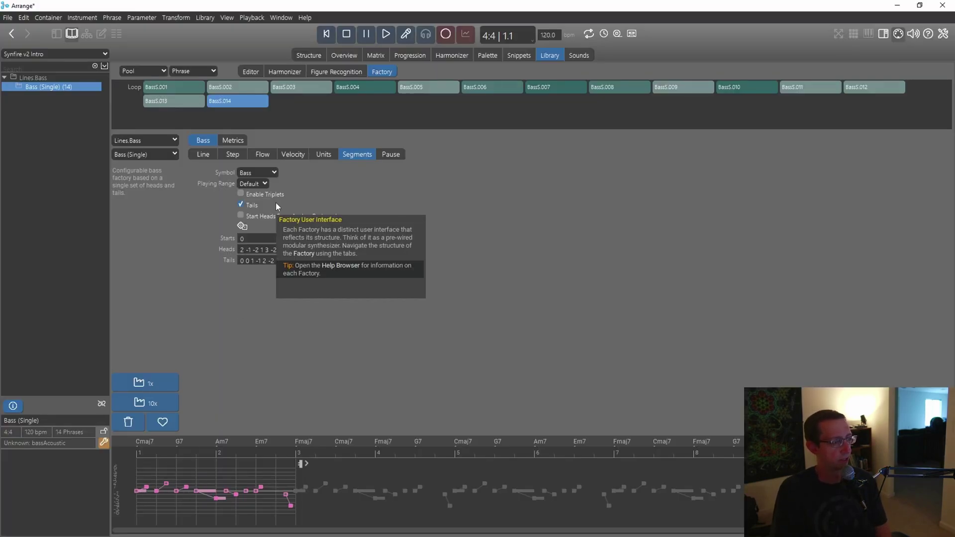
pyautogui.click(243, 226)
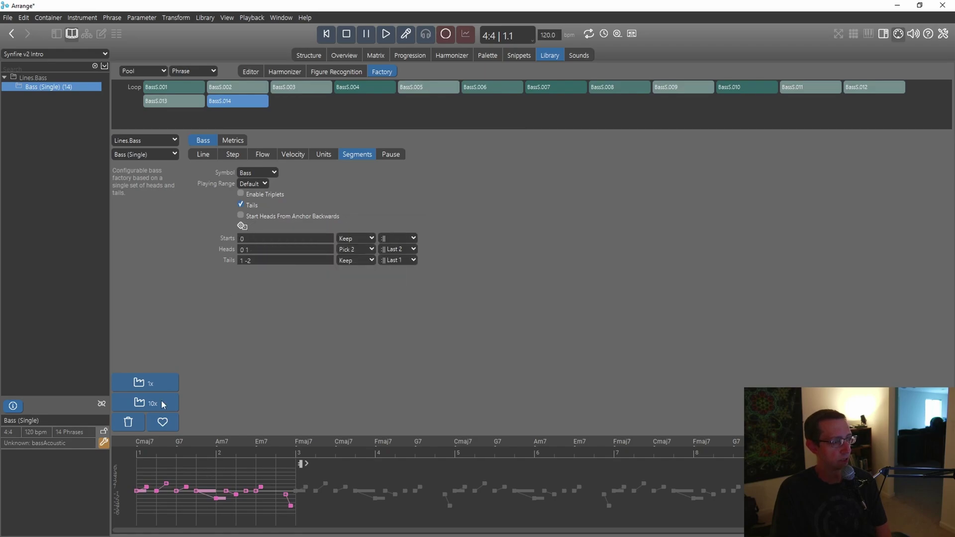
pyautogui.click(149, 384)
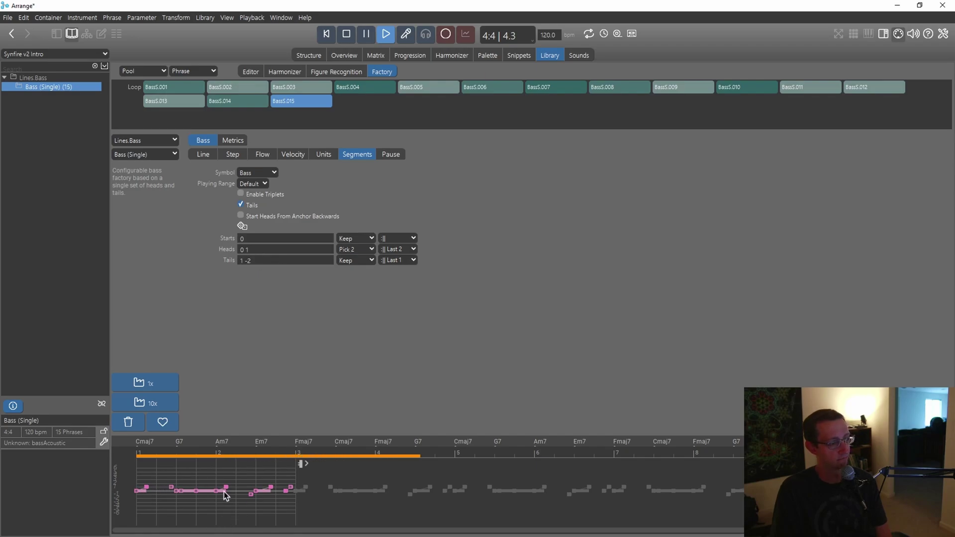
pyautogui.click(256, 250)
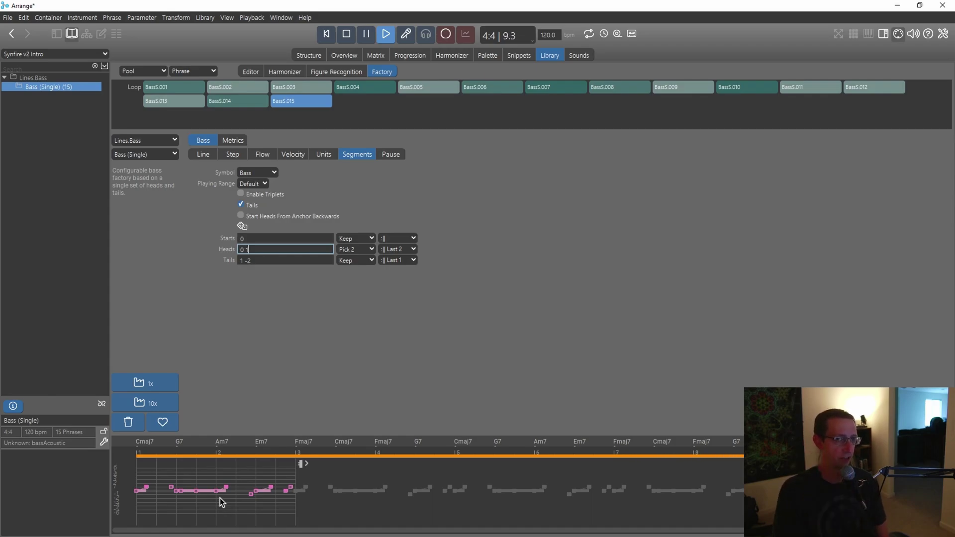
pyautogui.click(347, 35)
# Step: Generate and audition two phrases while reviewing the Pause factory's Metric Pauses settings and the Units settings
pyautogui.click(391, 154)
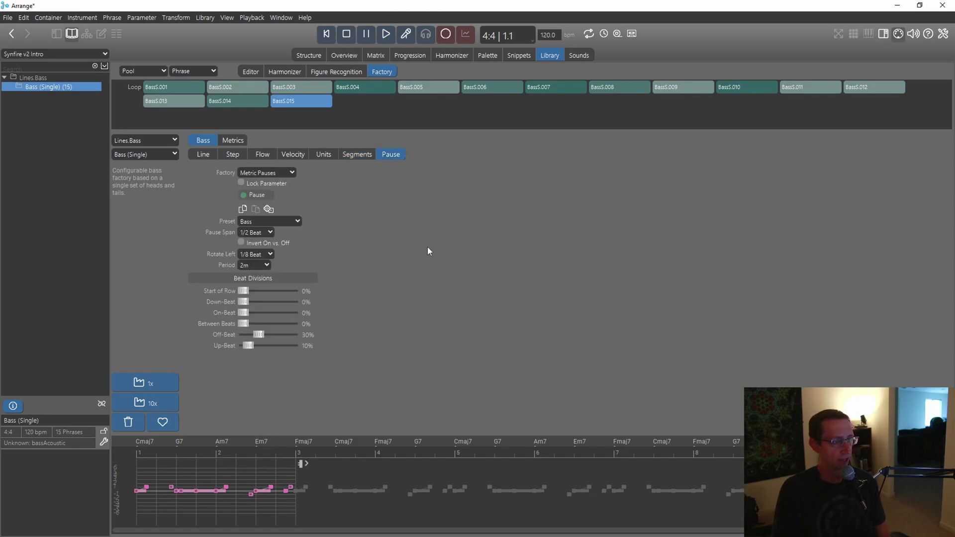
pyautogui.click(156, 381)
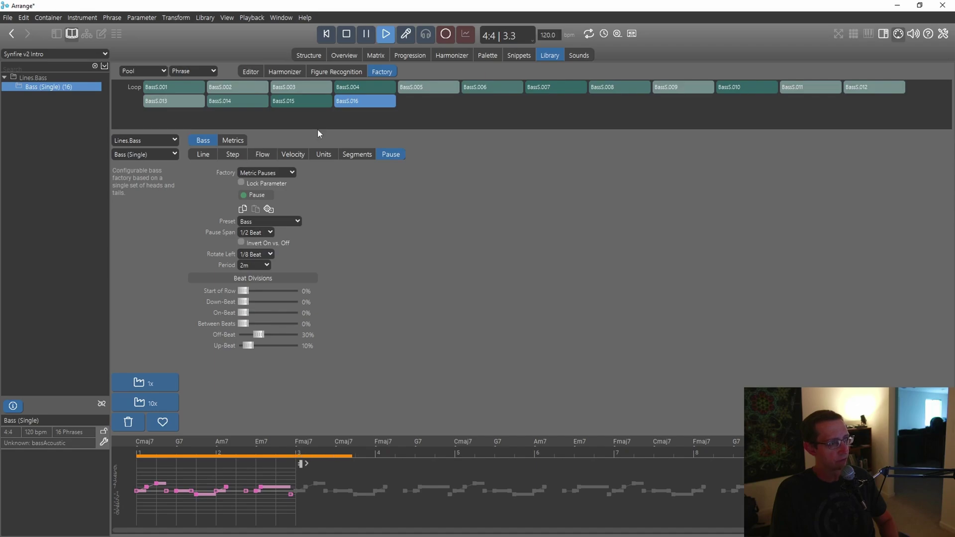
pyautogui.click(323, 155)
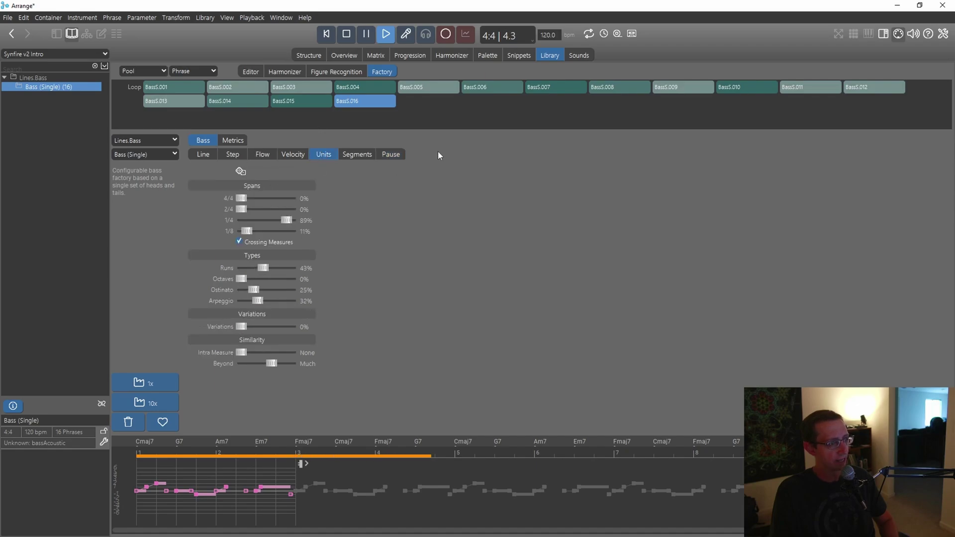
pyautogui.click(391, 155)
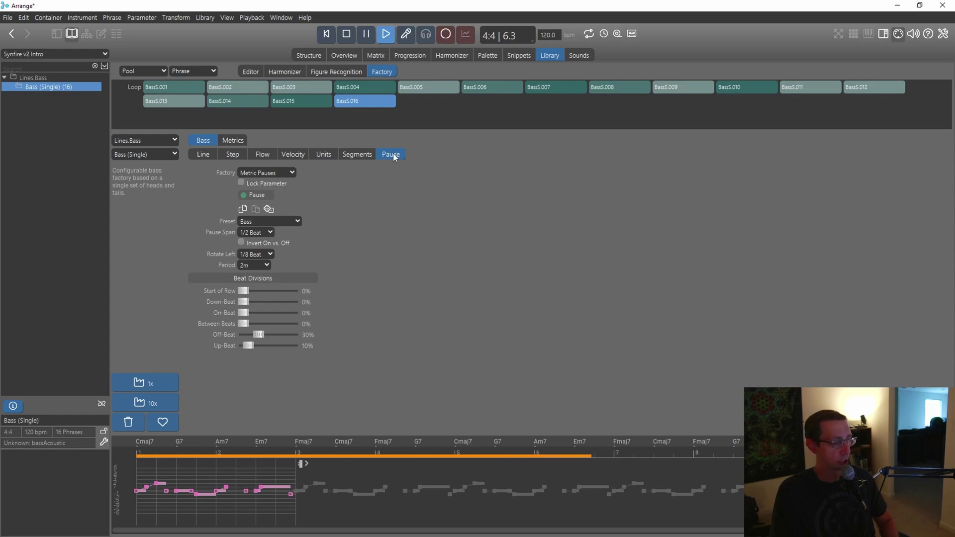
pyautogui.click(346, 34)
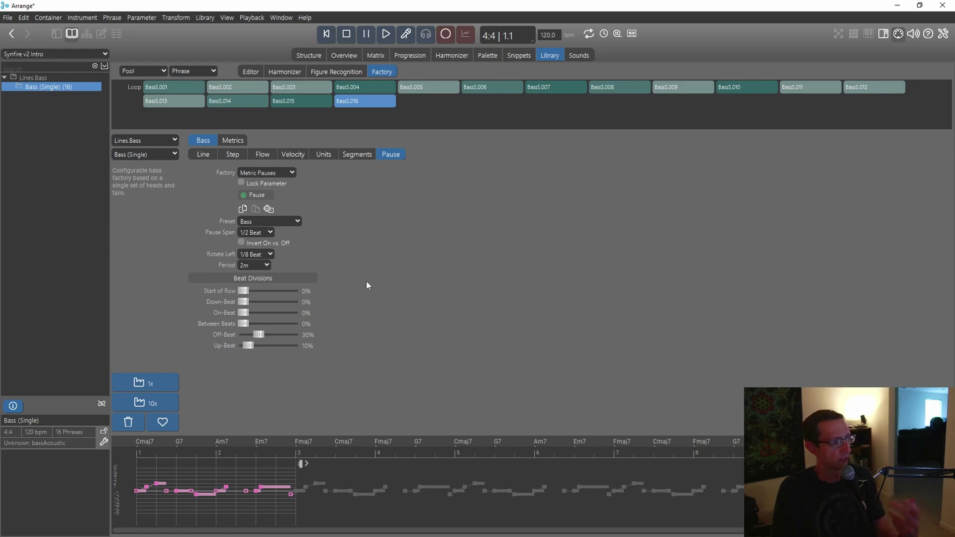
pyautogui.click(153, 383)
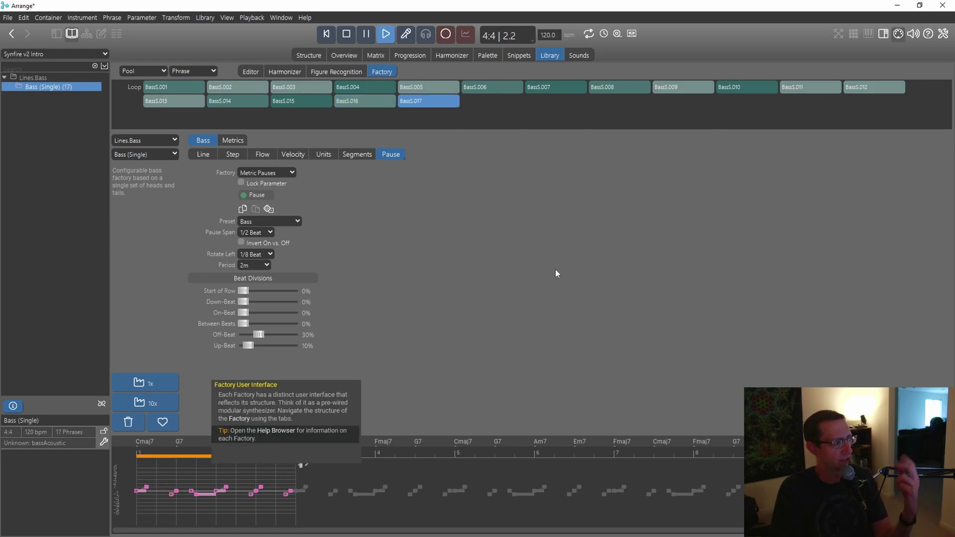
pyautogui.click(348, 35)
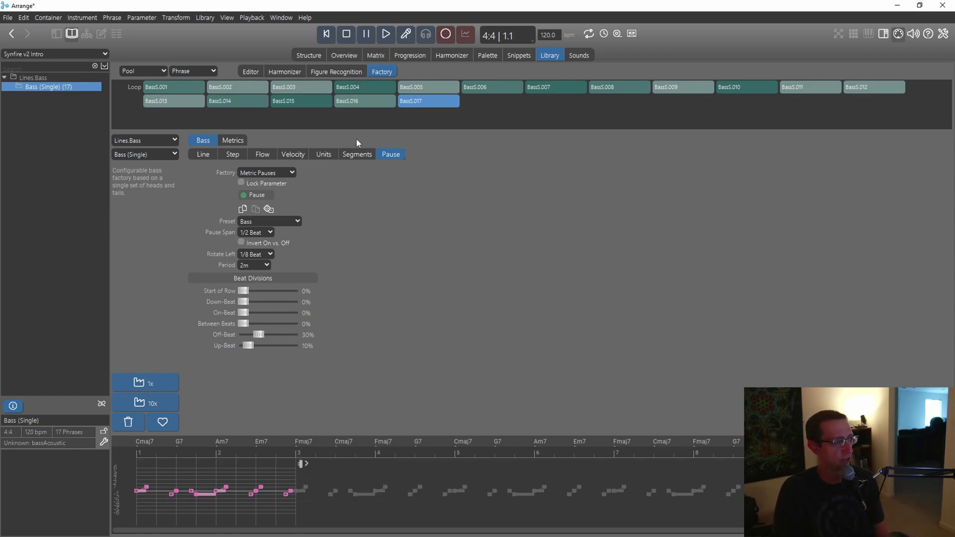
# Step: Raise the Arpeggio unit type to 90%, and generate and audition one phrase
pyautogui.click(326, 157)
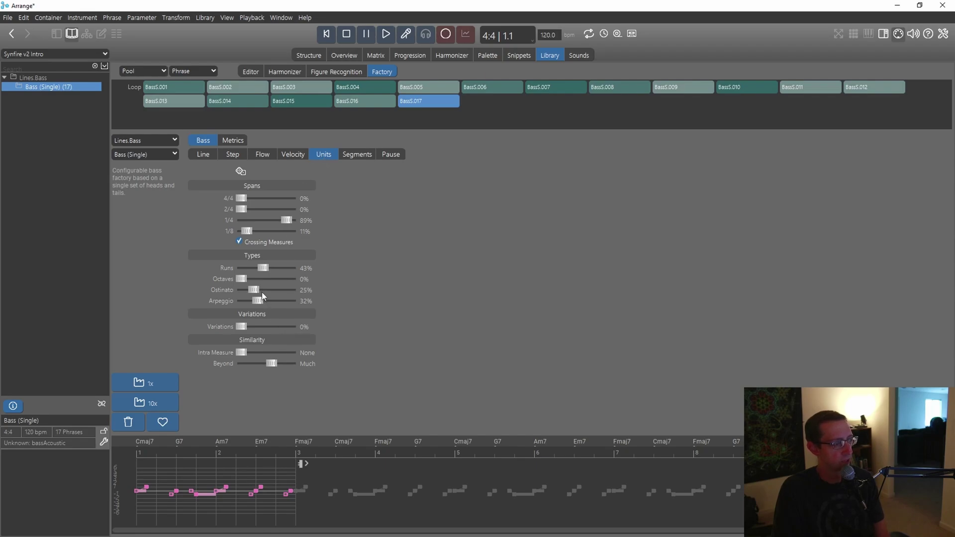
pyautogui.moveTo(257, 300); pyautogui.dragTo(288, 307)
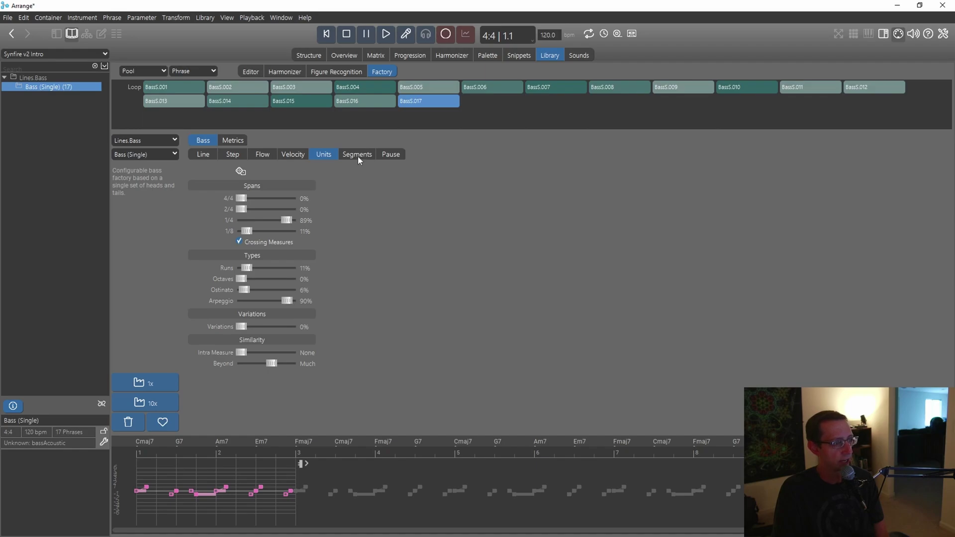
pyautogui.click(163, 387)
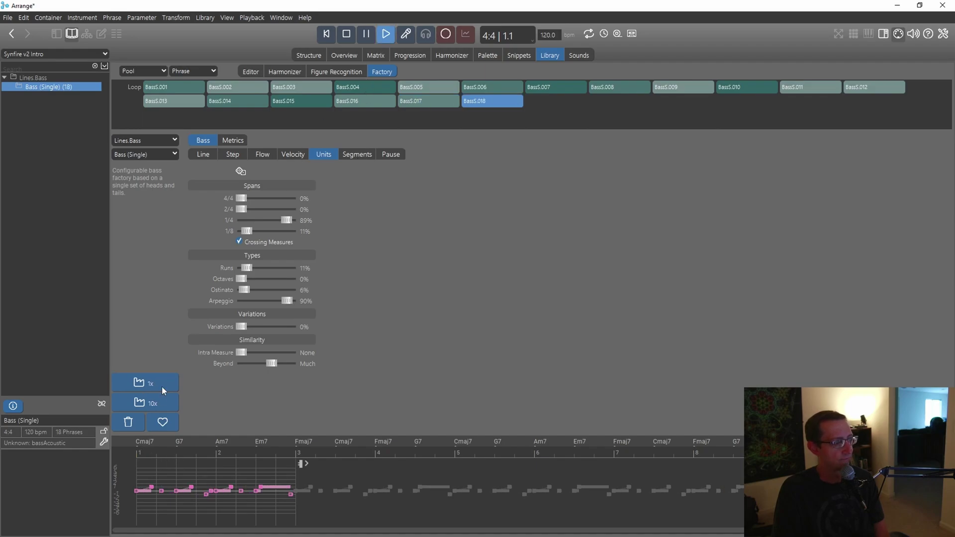
# Step: Randomize the Segments number sequences repeatedly, generating and auditioning two phrases from different results
pyautogui.click(371, 154)
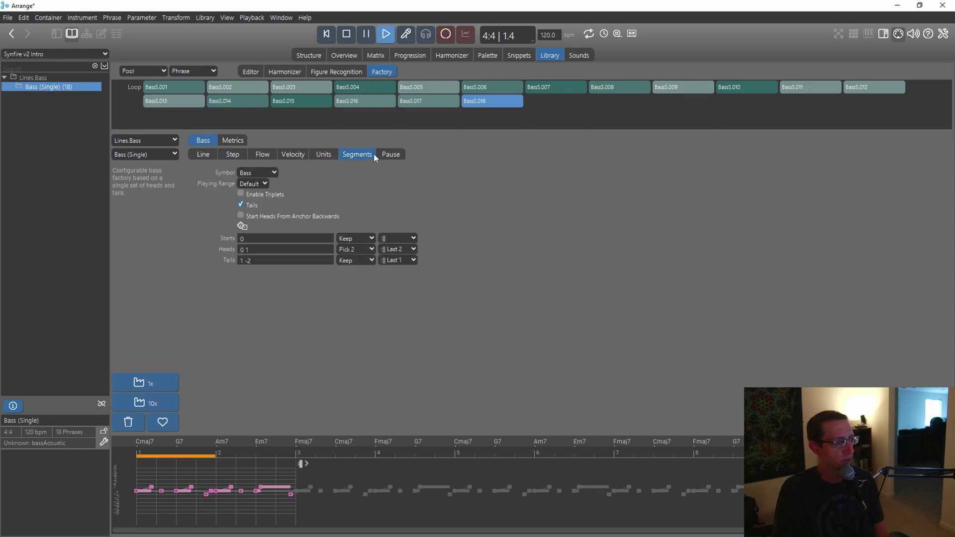
pyautogui.click(241, 226)
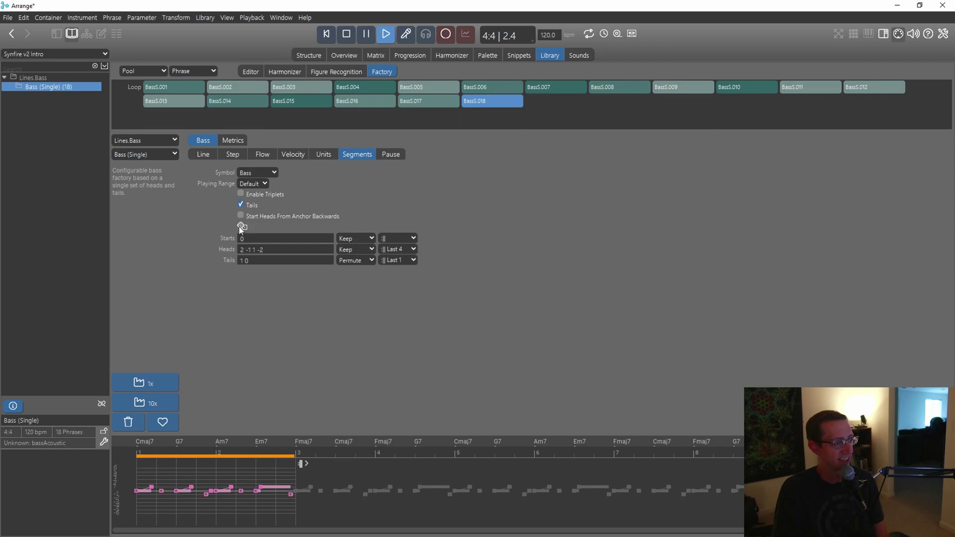
pyautogui.click(241, 227)
pyautogui.click(242, 227)
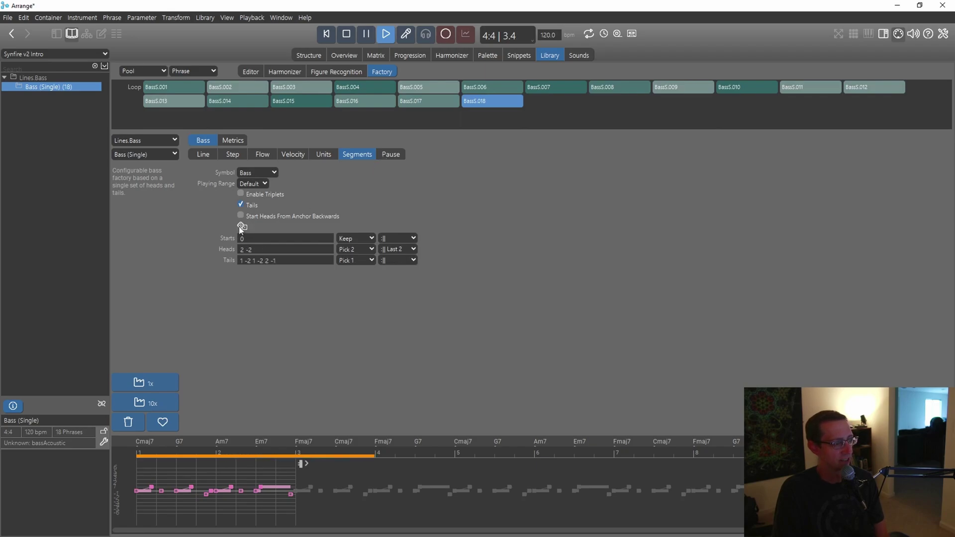
pyautogui.click(162, 388)
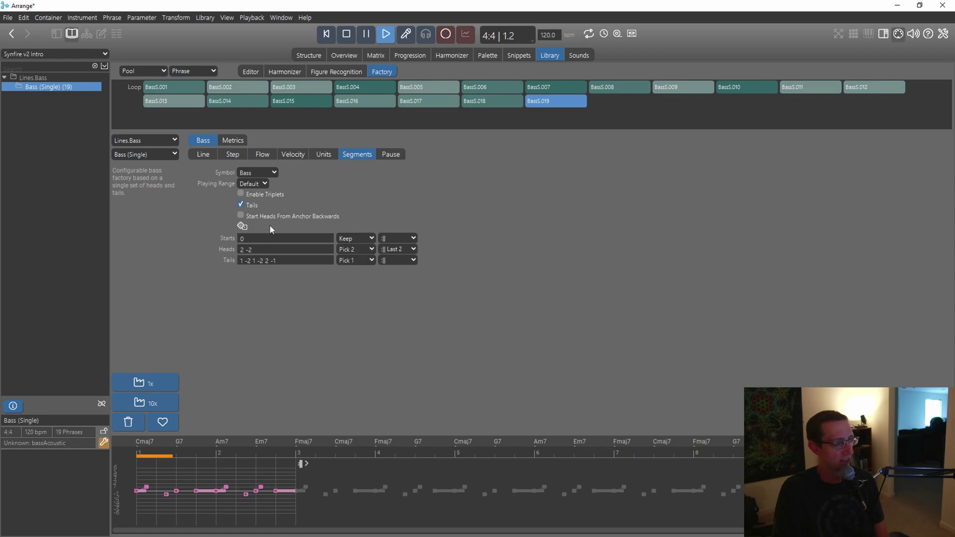
pyautogui.click(242, 226)
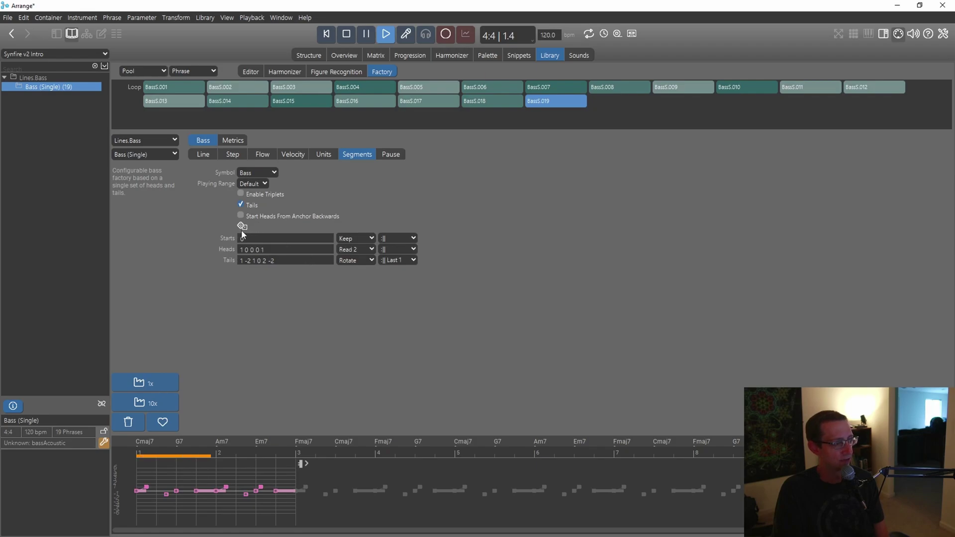
pyautogui.click(159, 382)
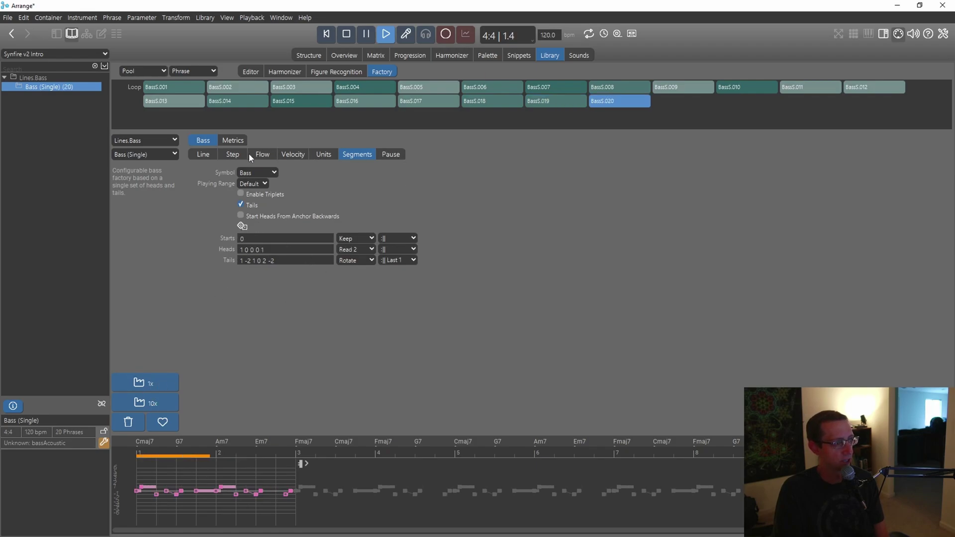
# Step: Set the Octaves unit type to 29% and Intra Measure similarity to Some, and generate and audition one phrase
pyautogui.click(314, 154)
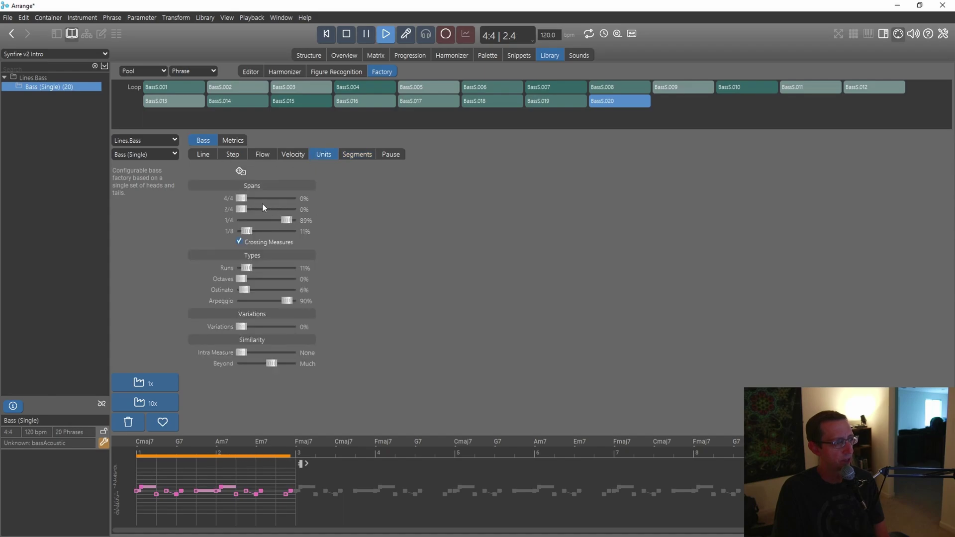
pyautogui.moveTo(241, 279)
pyautogui.mouseDown()
pyautogui.moveTo(259, 279)
pyautogui.moveTo(253, 269)
pyautogui.mouseUp()
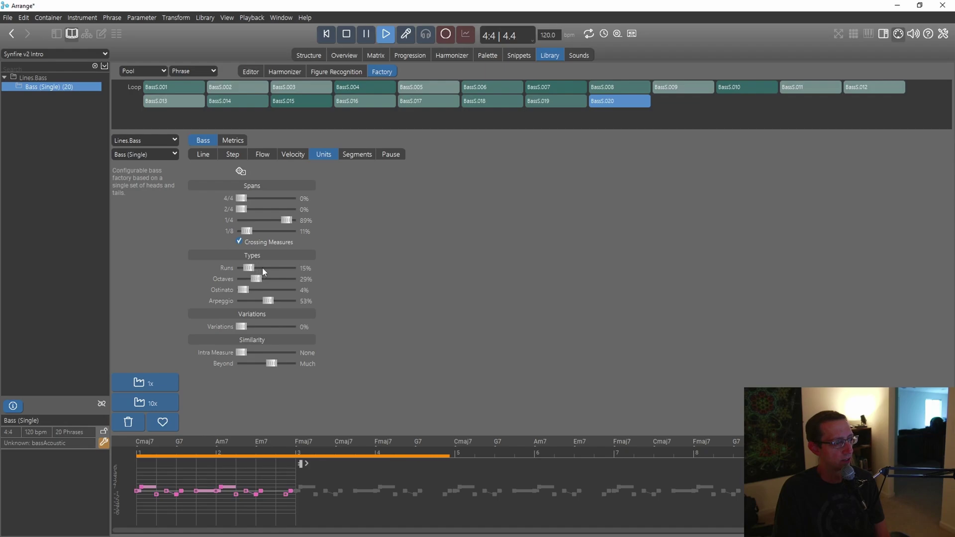
pyautogui.moveTo(241, 352); pyautogui.dragTo(256, 352)
pyautogui.click(139, 386)
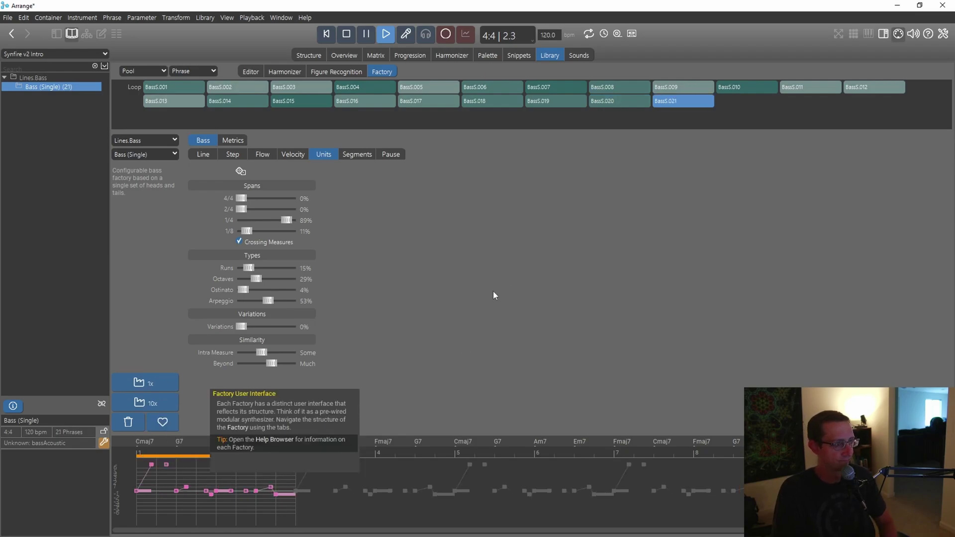
pyautogui.click(350, 36)
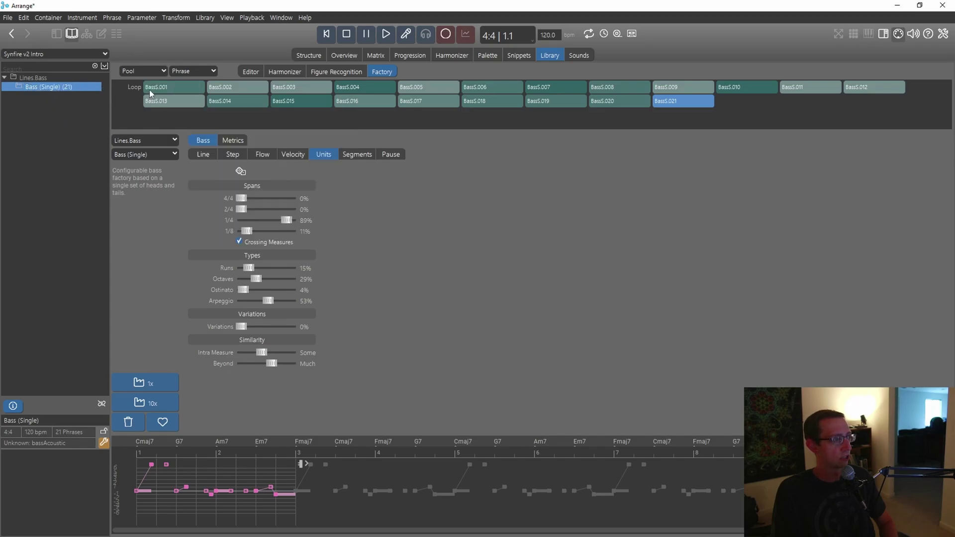
# Step: Audition the existing phrases BassS.004, BassS.018 and BassS.001 from the pool, and stop playback
pyautogui.click(363, 87)
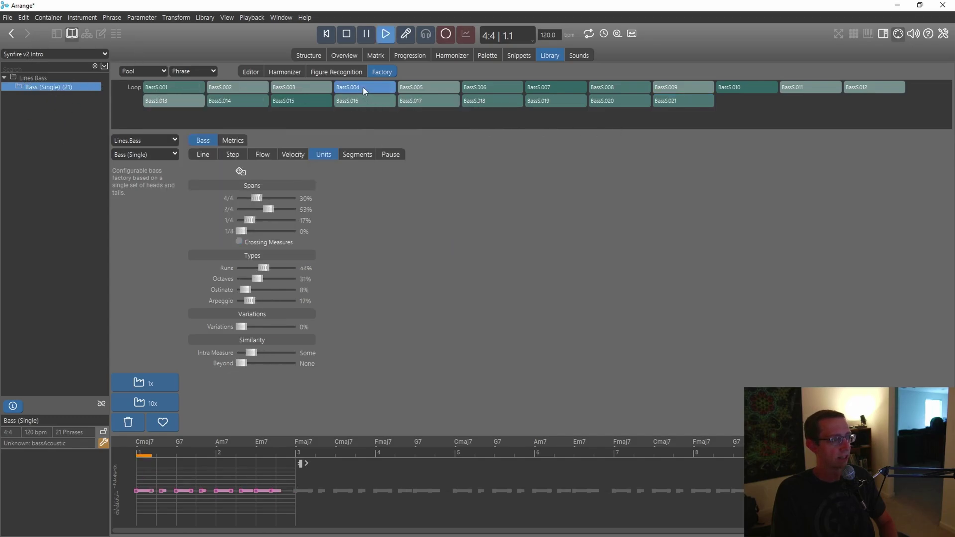
pyautogui.click(481, 104)
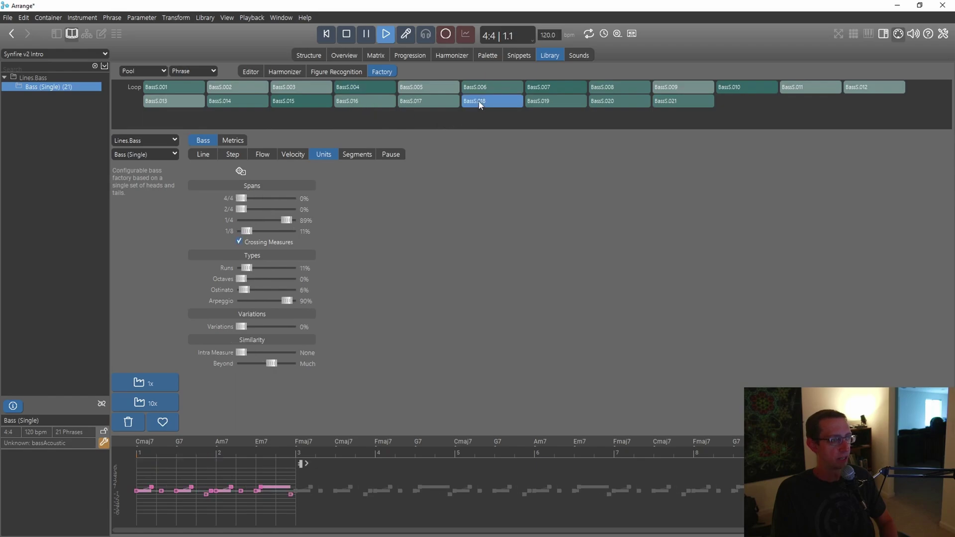
pyautogui.click(175, 89)
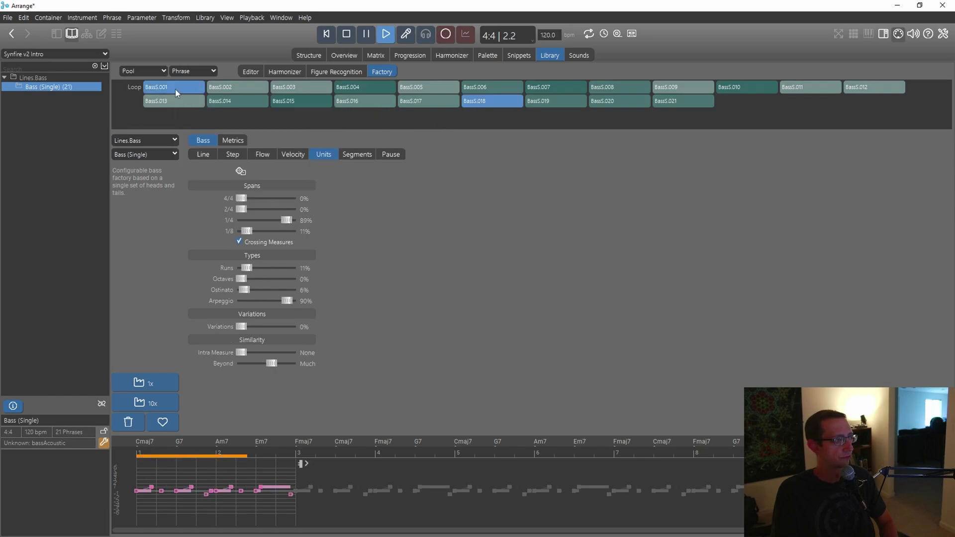
pyautogui.click(345, 37)
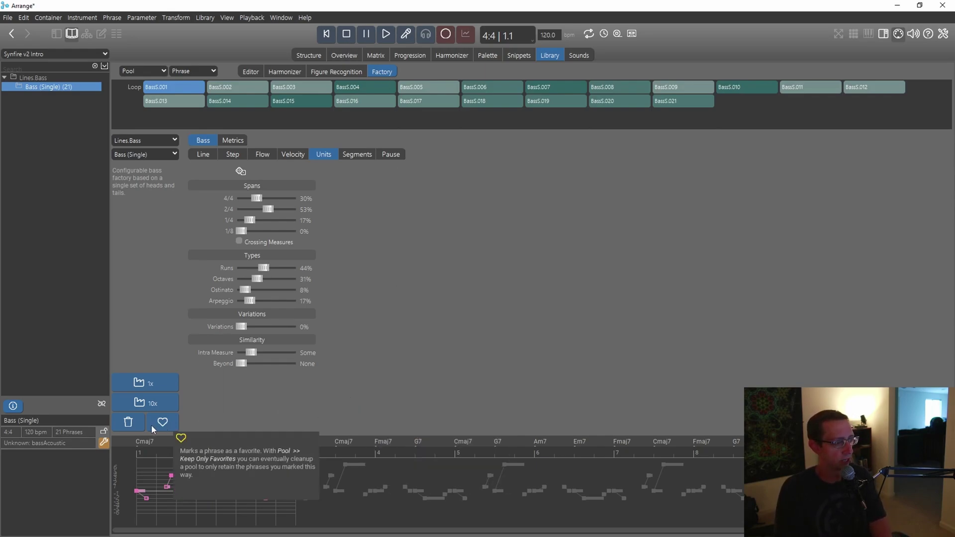
# Step: Audition phrases BassS.002 and BassS.003, and delete BassS.003 from the pool
pyautogui.click(244, 89)
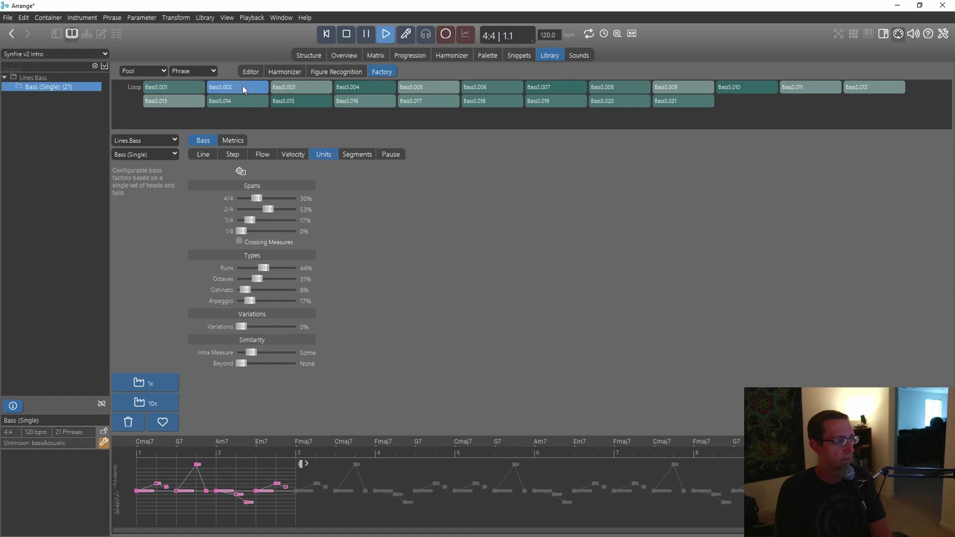
pyautogui.click(297, 85)
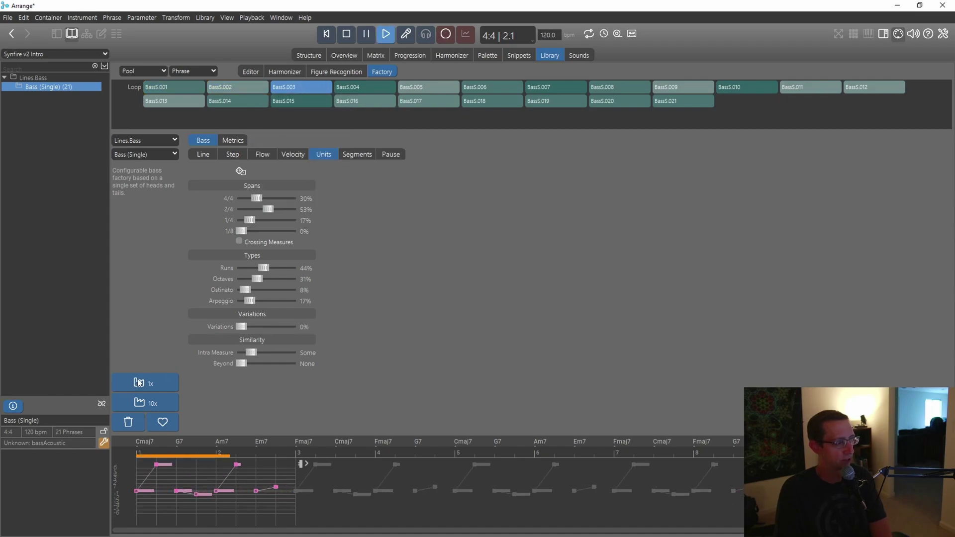
pyautogui.click(131, 424)
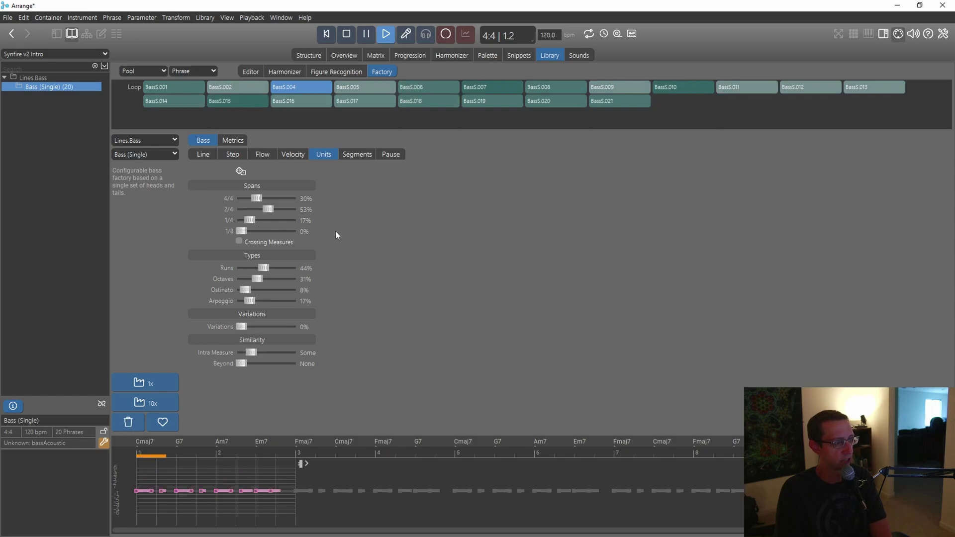
# Step: Mark phrases BassS.001 and BassS.016 as favorites, and audition BassS.006
pyautogui.click(166, 85)
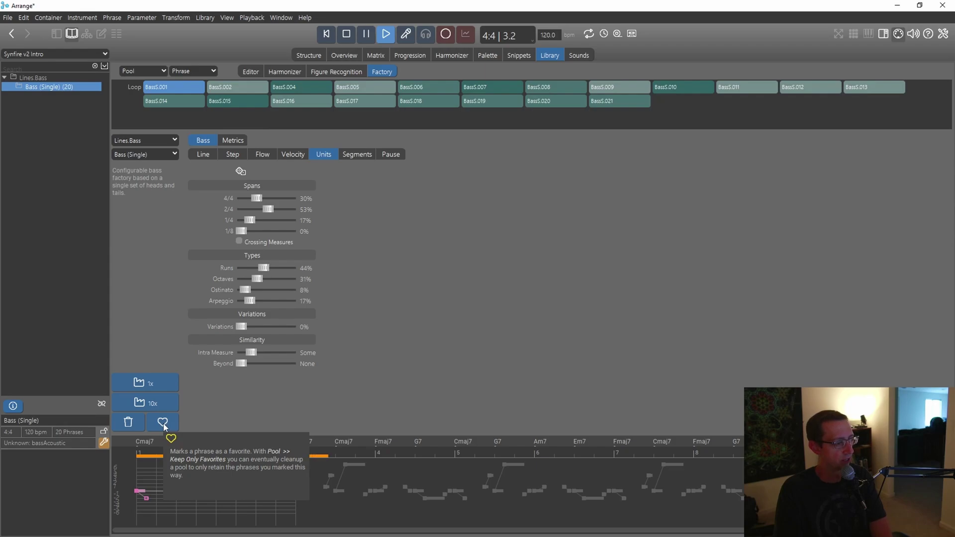
pyautogui.click(162, 423)
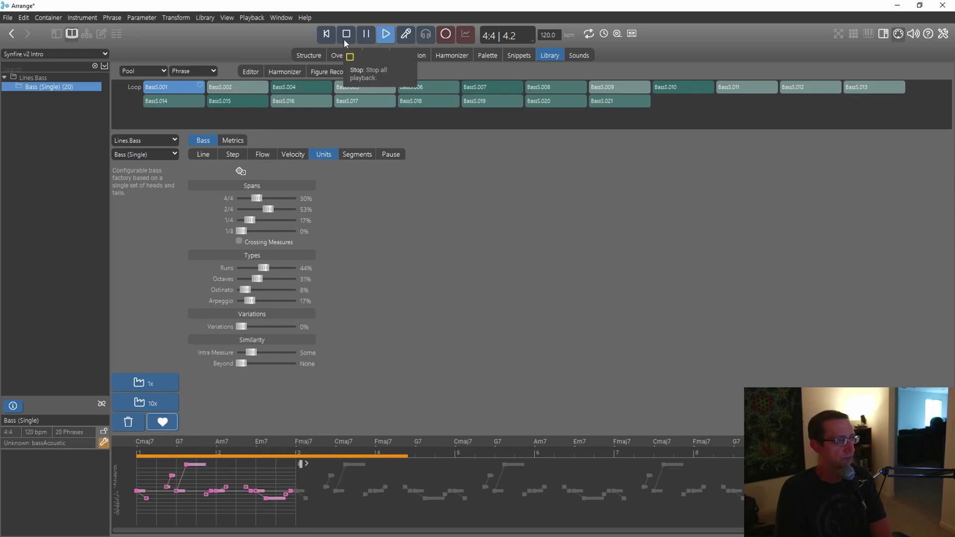
pyautogui.click(303, 101)
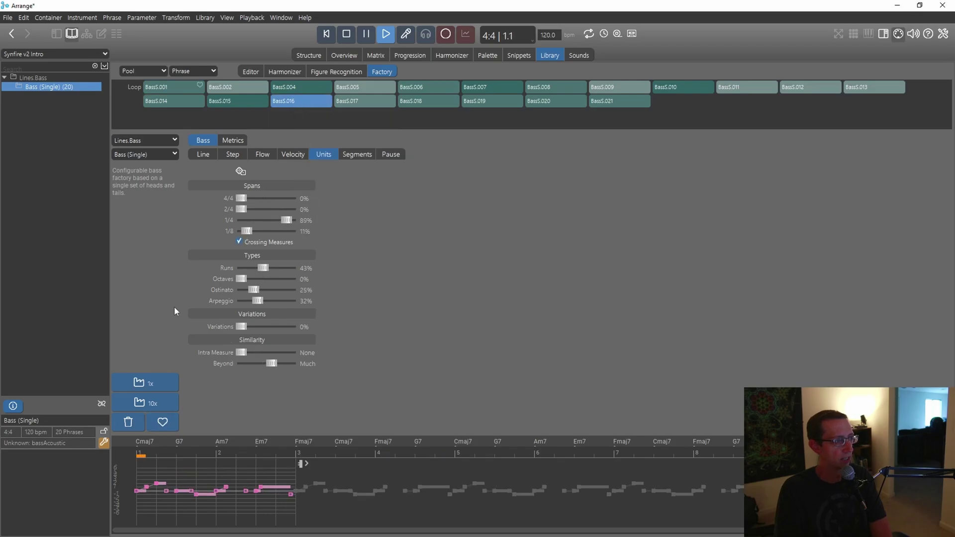
pyautogui.click(163, 423)
pyautogui.rightClick(423, 85)
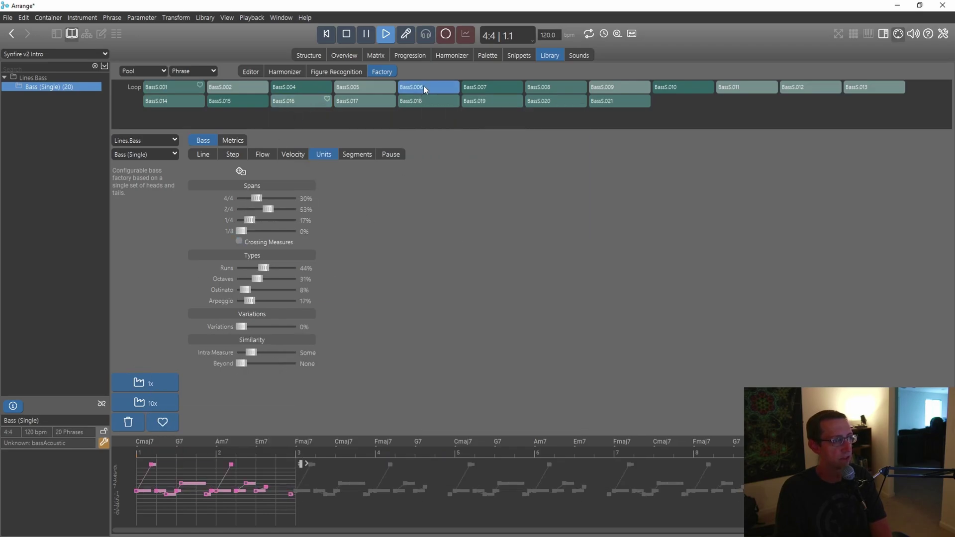
# Step: Replay phrase BassS.006 from the pool and stop playback
pyautogui.click(417, 88)
pyautogui.click(346, 34)
pyautogui.rightClick(60, 88)
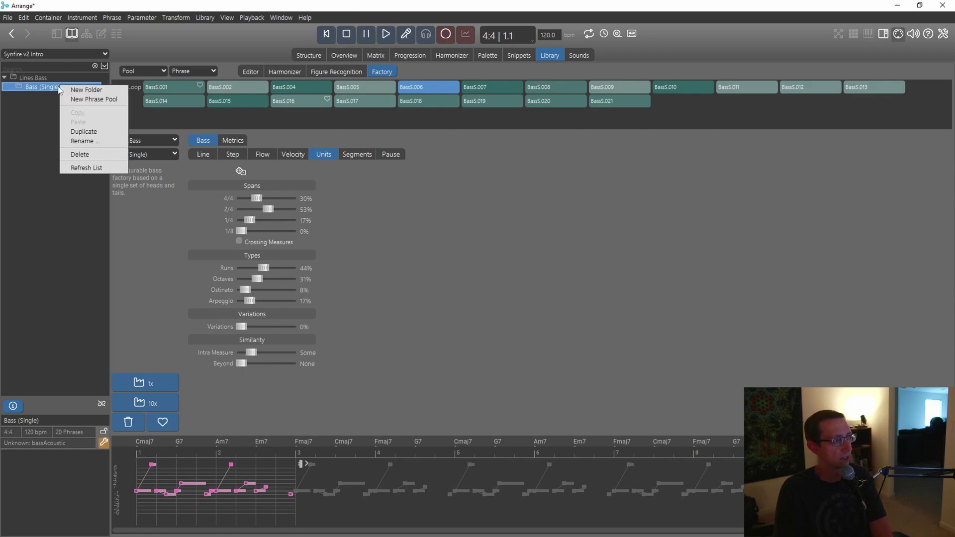
pyautogui.click(83, 71)
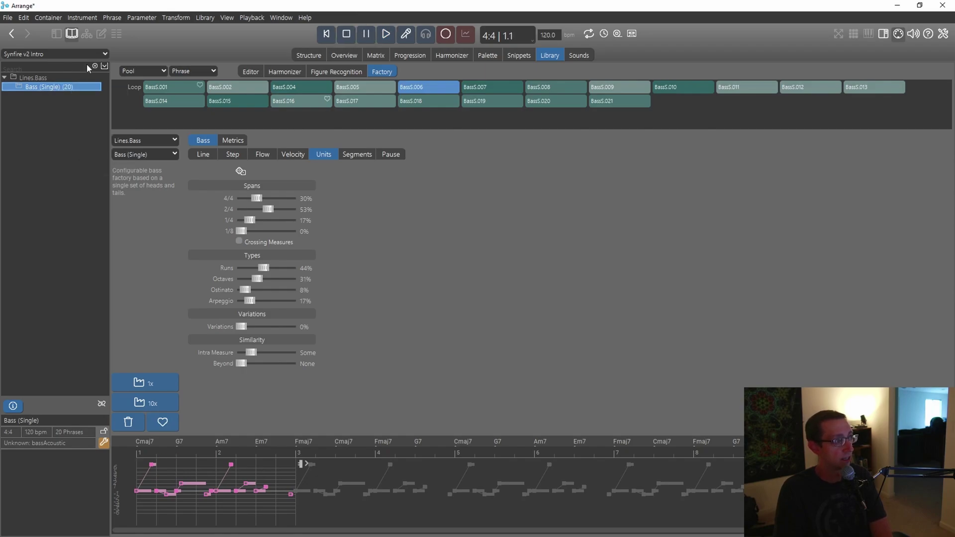
pyautogui.click(112, 18)
pyautogui.click(113, 20)
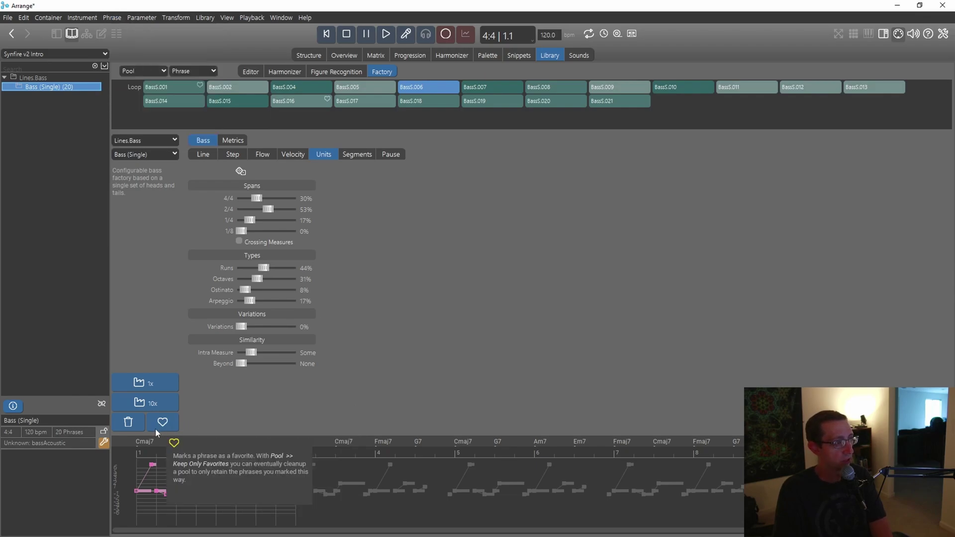
# Step: Clean up the Bass (Single) pool so only its favorite phrases are kept, and stop playback
pyautogui.click(160, 71)
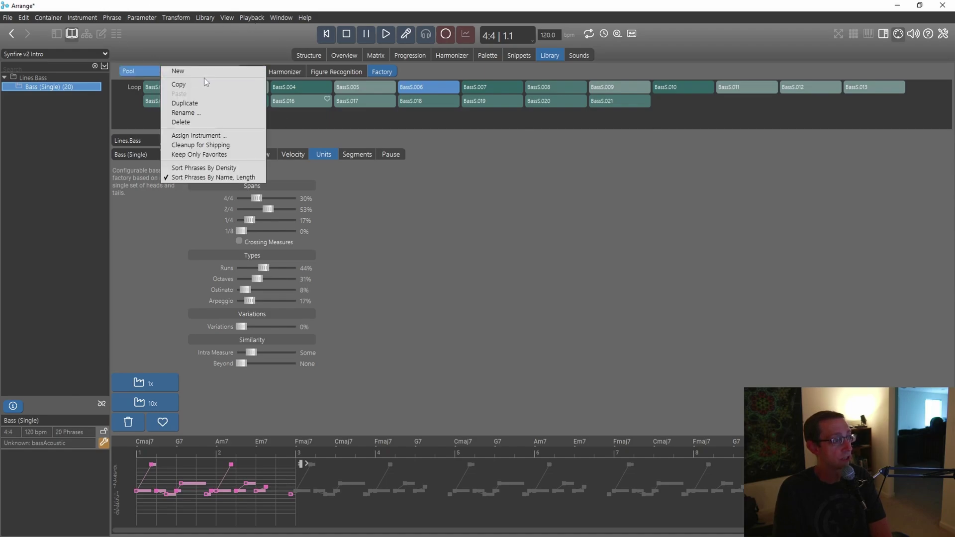
pyautogui.click(193, 155)
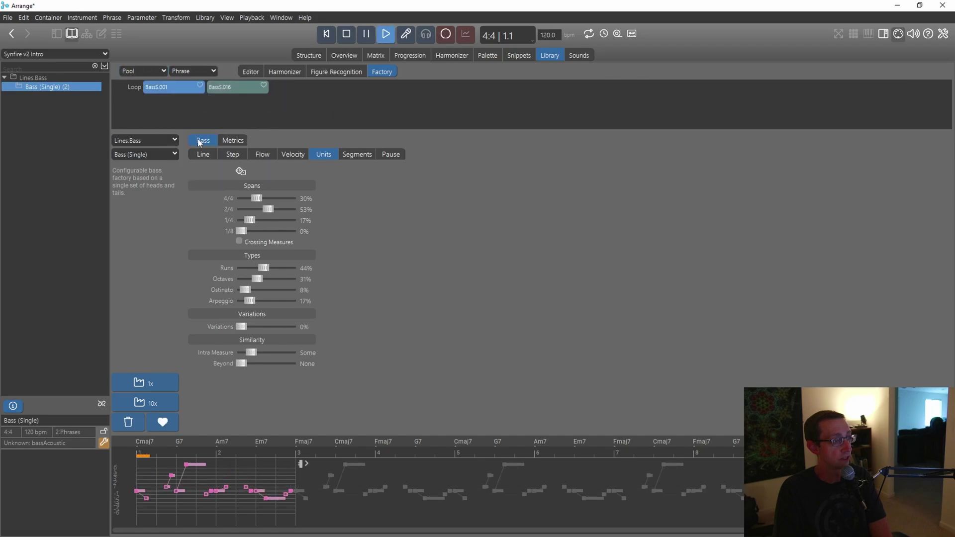
pyautogui.click(346, 34)
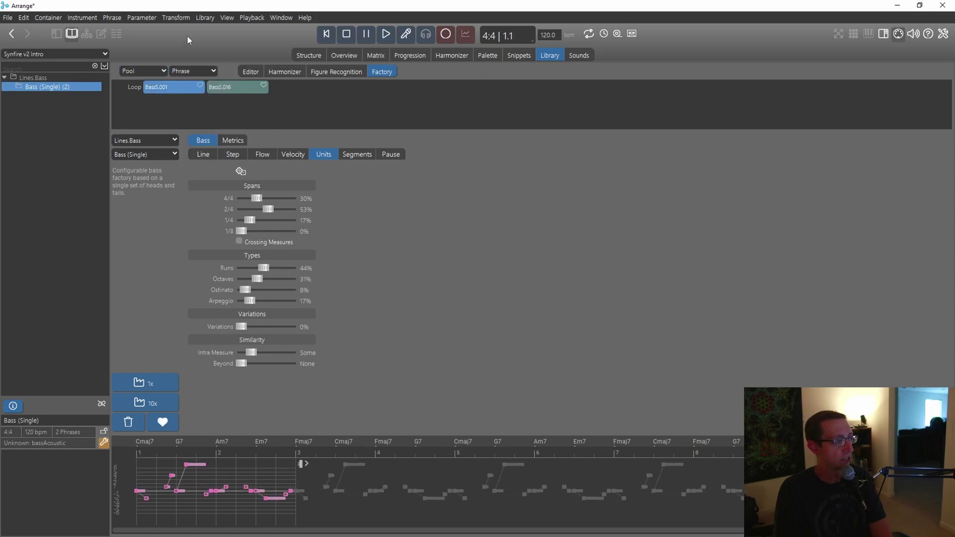
# Step: Audition the favorite phrases BassS.001 and BassS.016, and stop playback
pyautogui.click(24, 19)
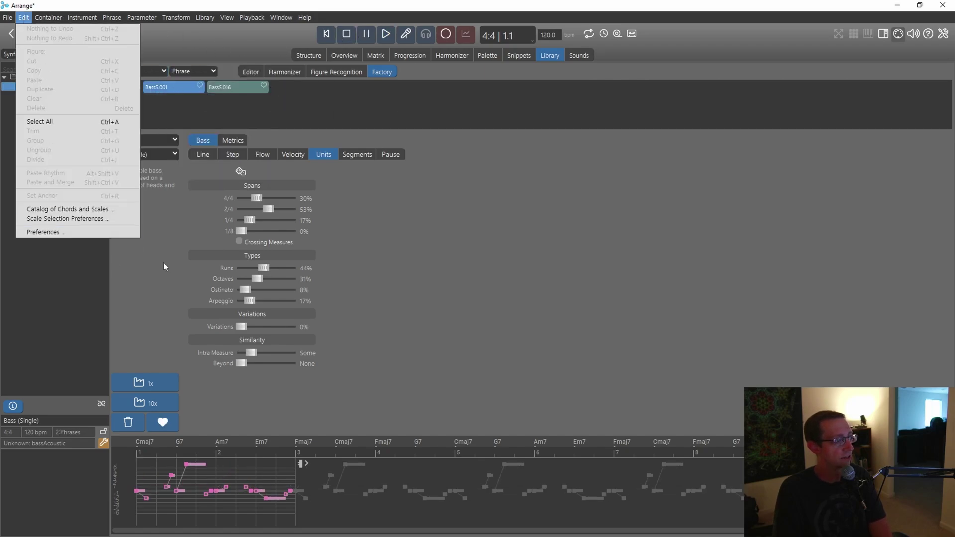
pyautogui.click(435, 119)
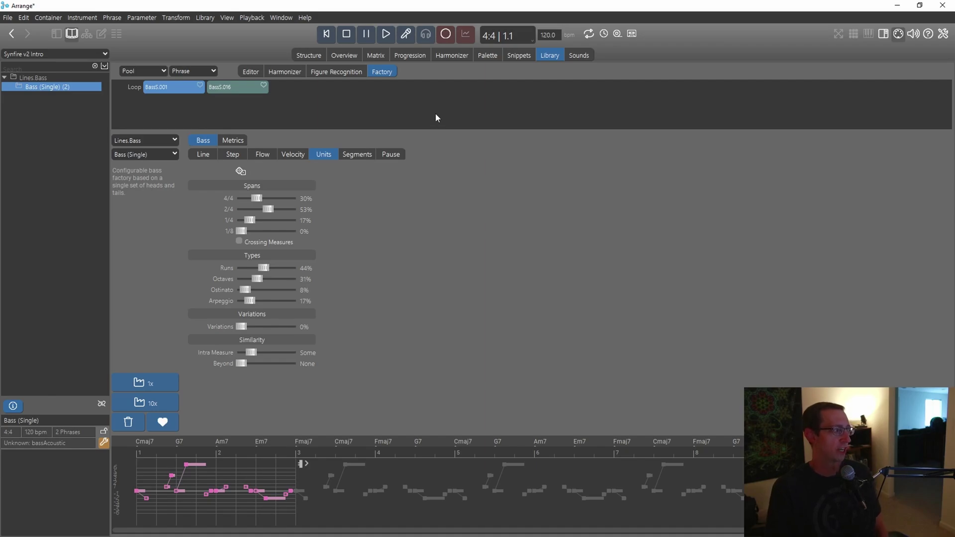
pyautogui.click(177, 87)
pyautogui.click(232, 85)
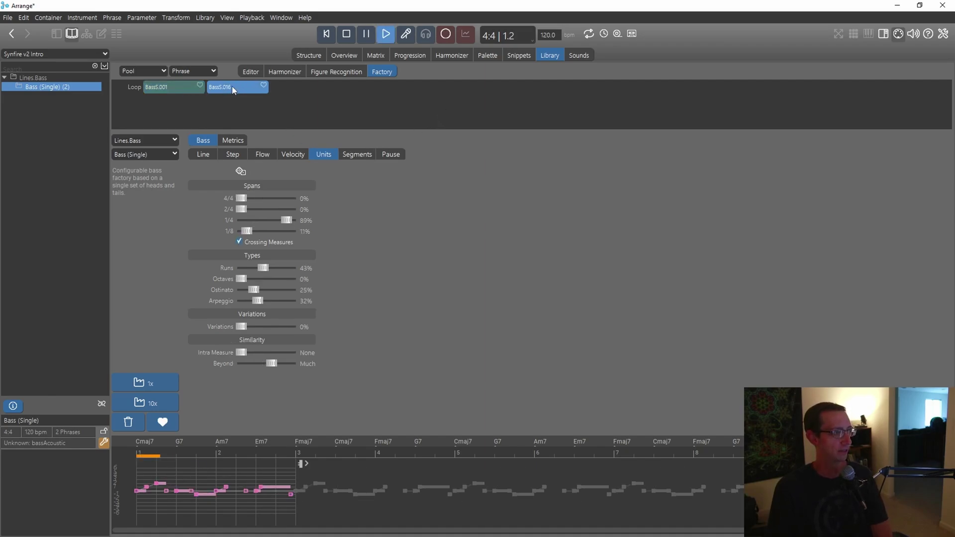
pyautogui.click(347, 35)
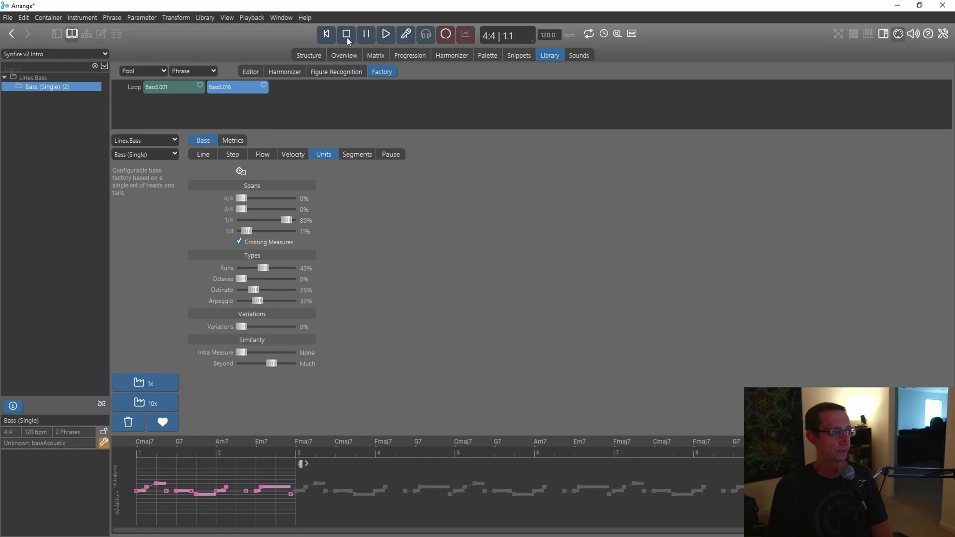
# Step: Switch to the Bass (Single) factory and view its Segments settings
pyautogui.click(162, 155)
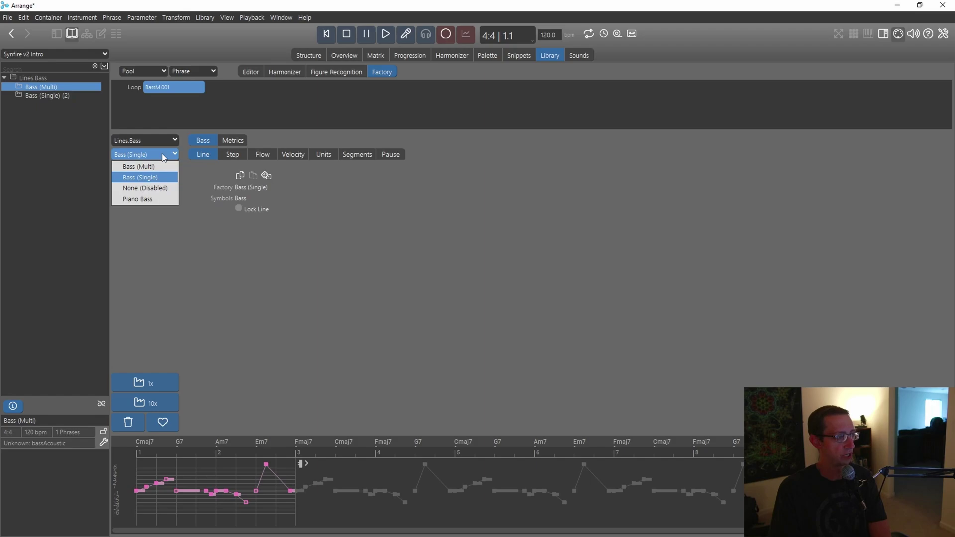
pyautogui.click(154, 177)
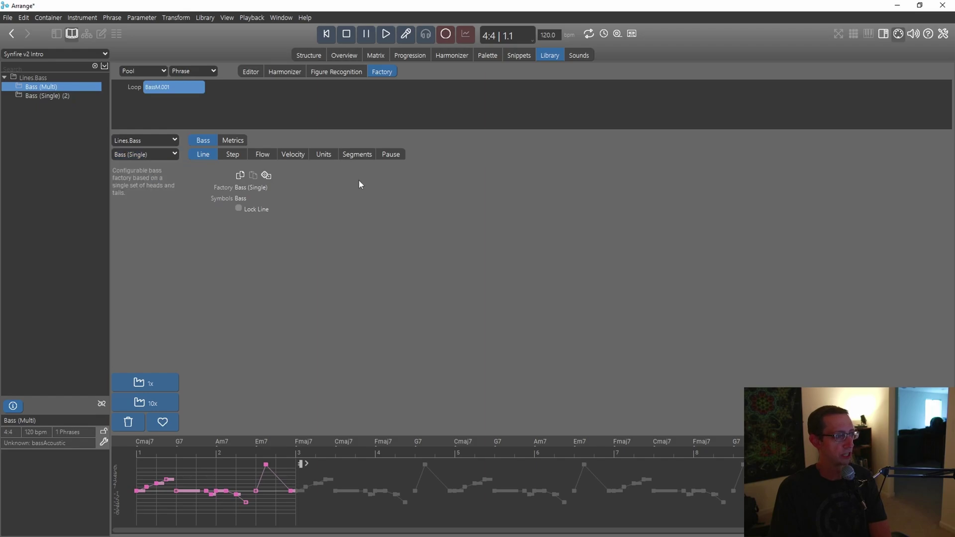
pyautogui.click(365, 156)
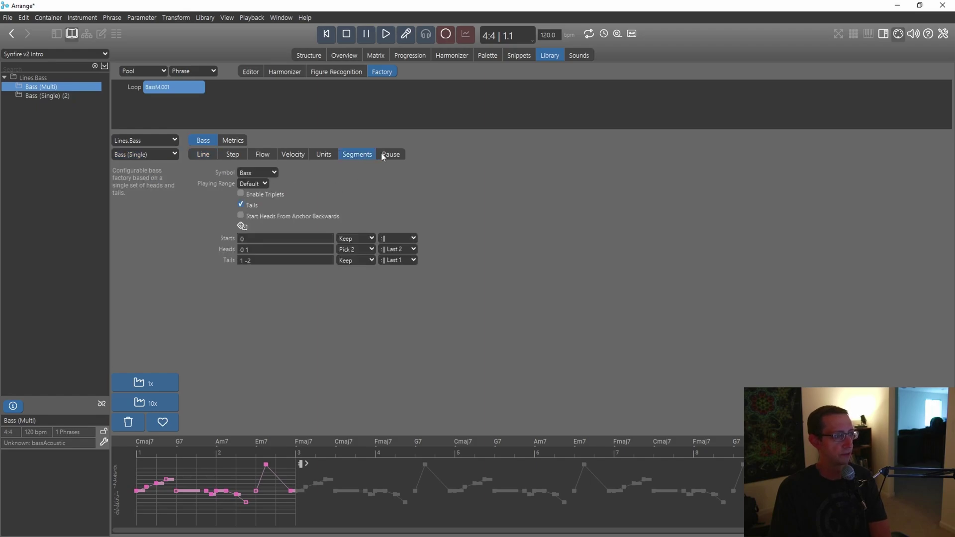
# Step: Switch to the Bass (Multi) factory, and generate and audition one phrase with its default segment settings
pyautogui.click(155, 155)
pyautogui.click(146, 163)
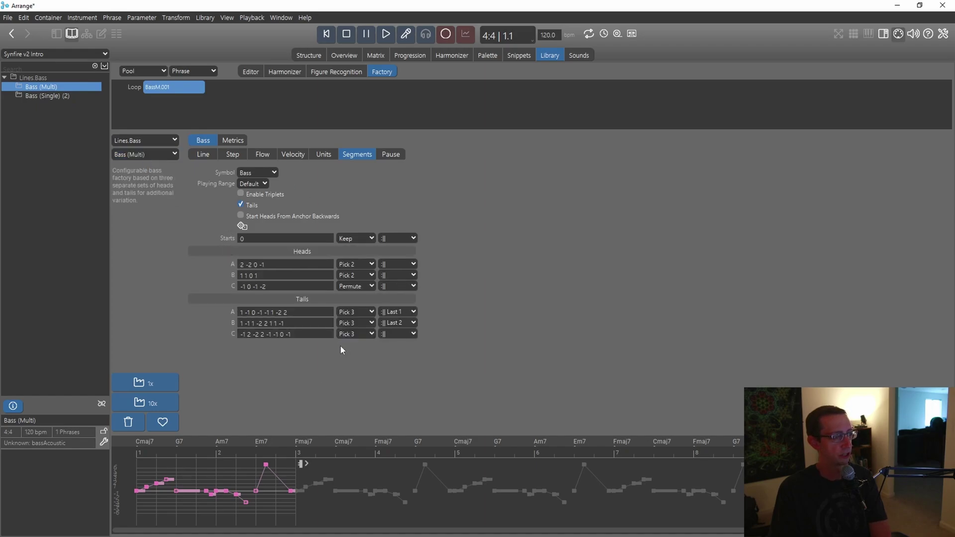
pyautogui.click(154, 381)
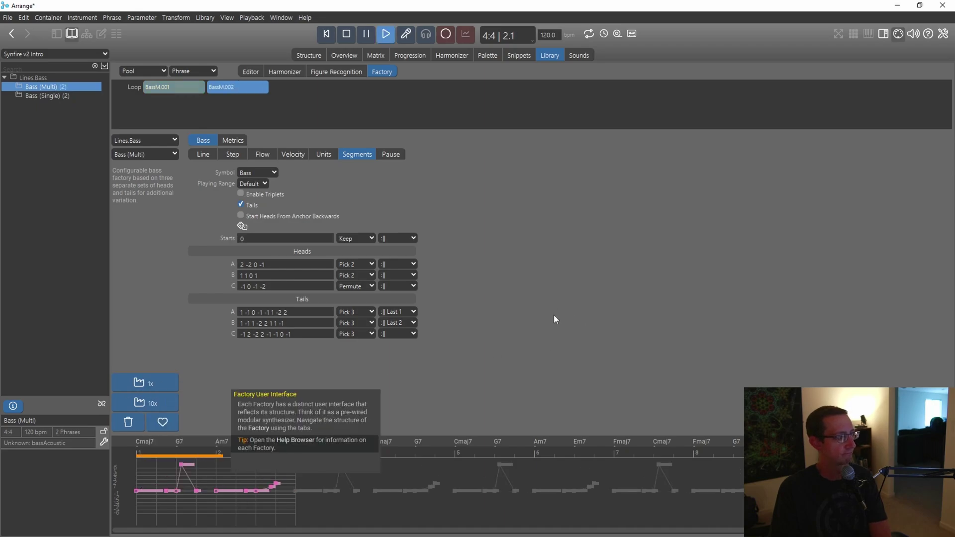
pyautogui.click(351, 39)
# Step: Switch to the Piano Bass factory and generate one phrase
pyautogui.click(149, 153)
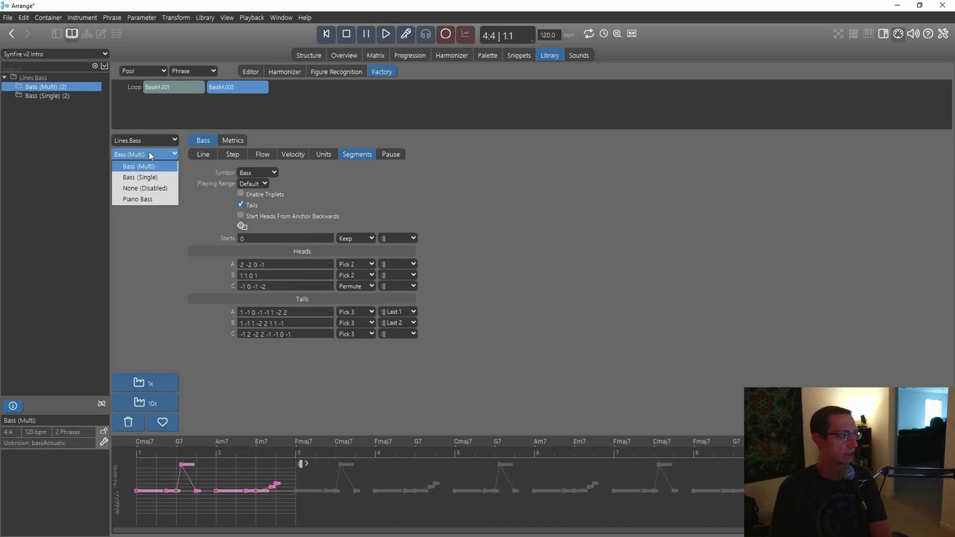
pyautogui.click(142, 199)
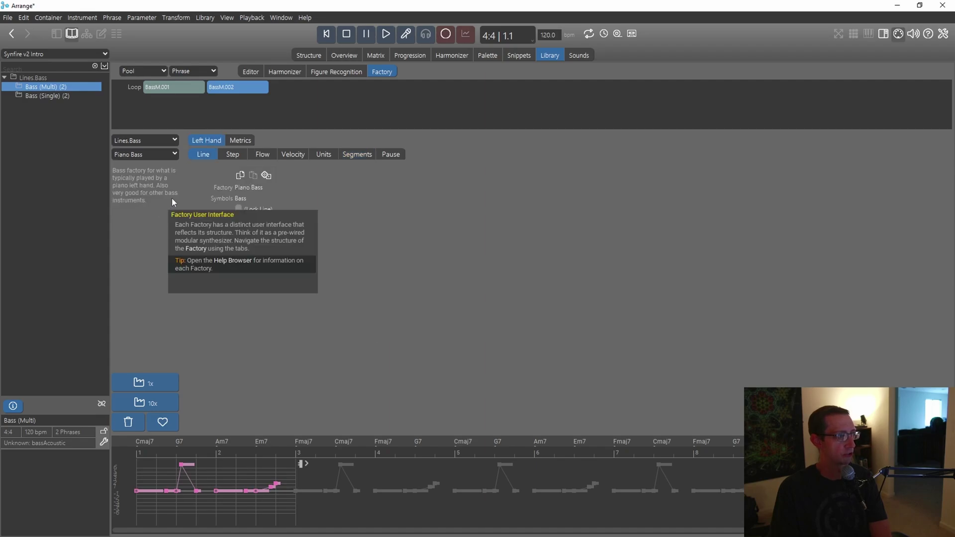
pyautogui.click(142, 380)
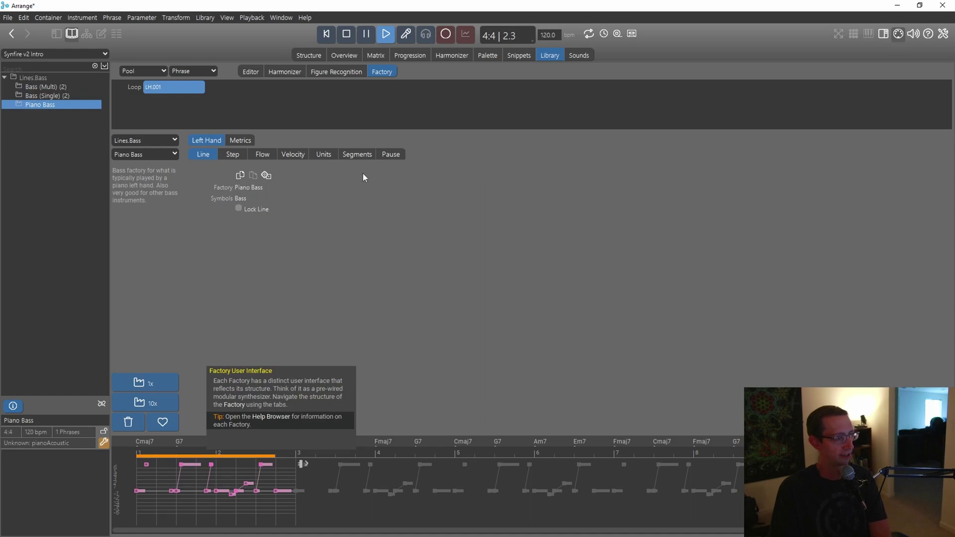
# Step: Review the Segments and Line settings of the Piano Bass factory during playback, and stop playback
pyautogui.click(363, 154)
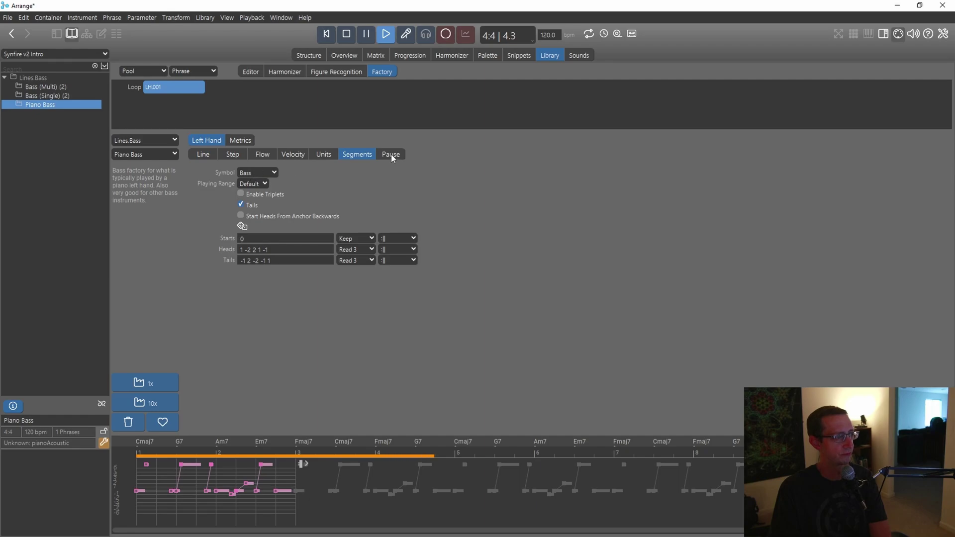
pyautogui.click(201, 154)
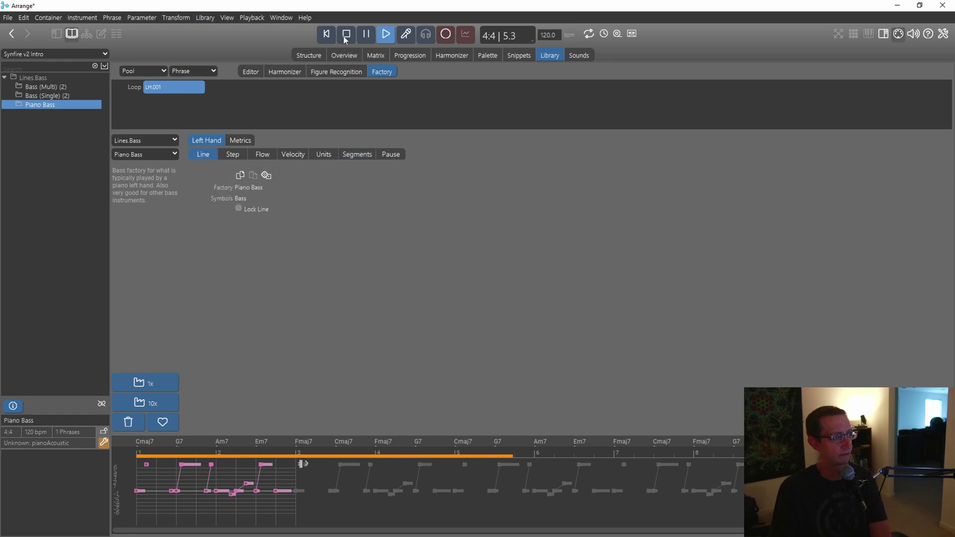
pyautogui.press('space')
# Step: Change the factory category to Lines.Chords, and generate and audition three Piano Chords phrases
pyautogui.click(136, 155)
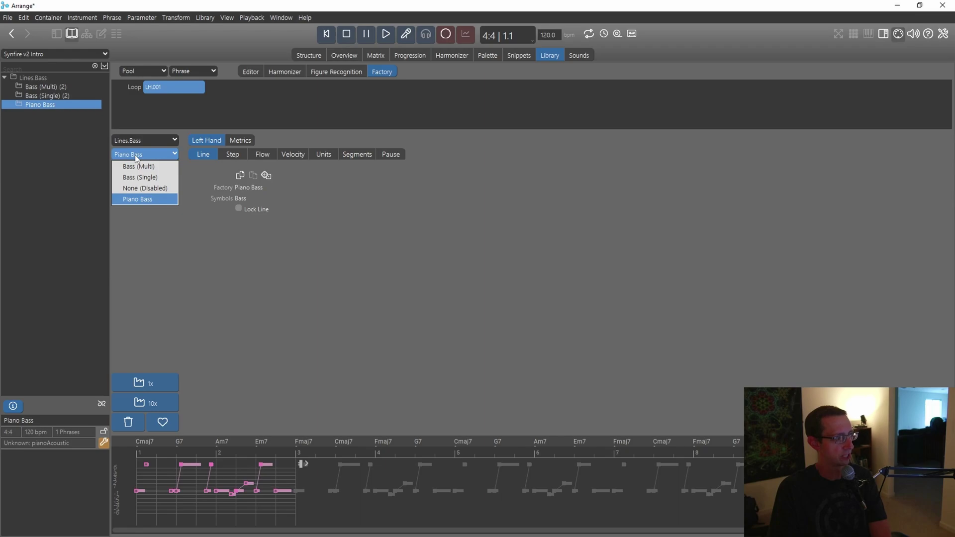
pyautogui.click(136, 157)
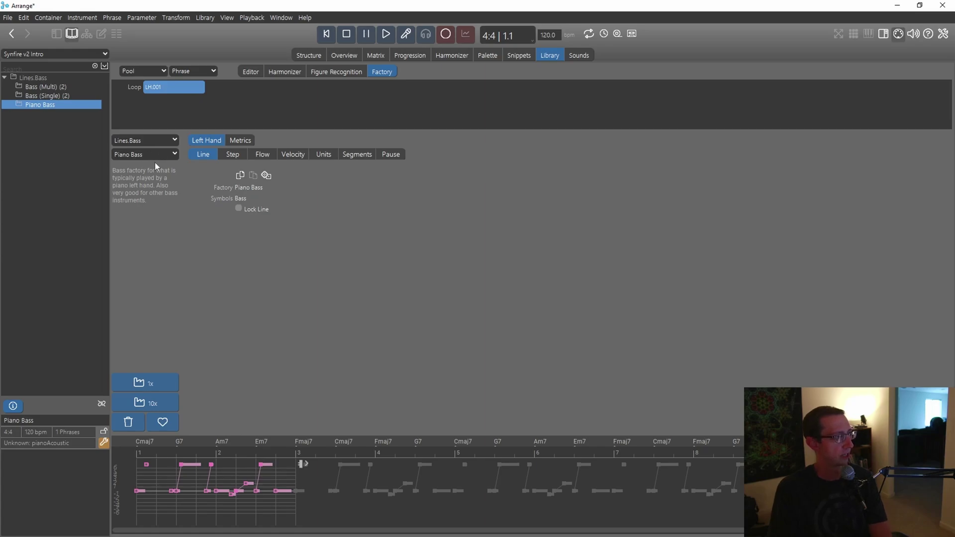
pyautogui.click(140, 143)
pyautogui.moveTo(159, 152)
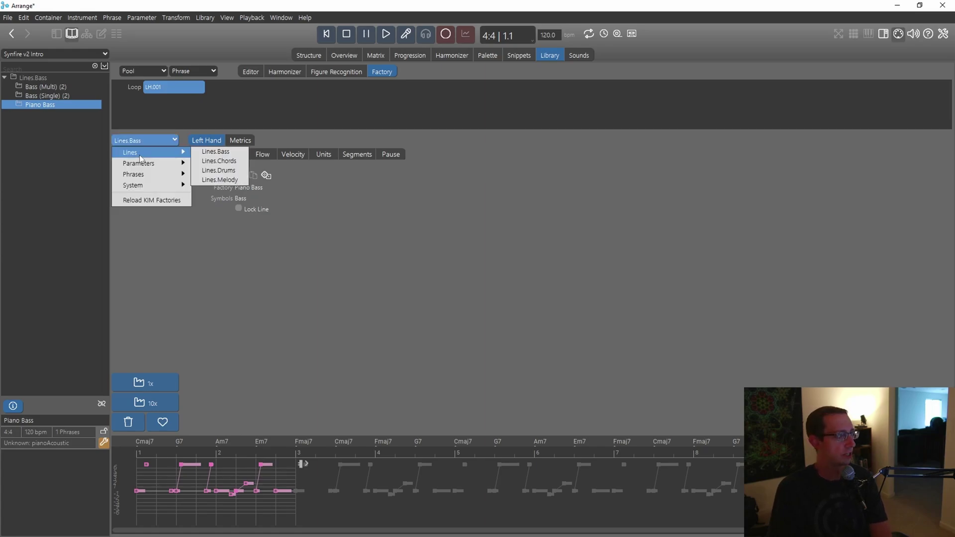
pyautogui.click(229, 161)
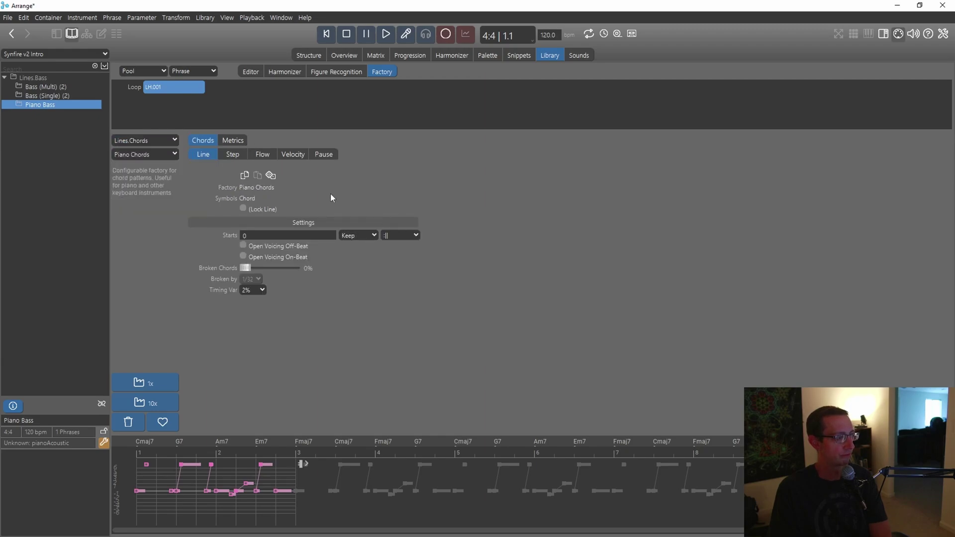
pyautogui.click(152, 382)
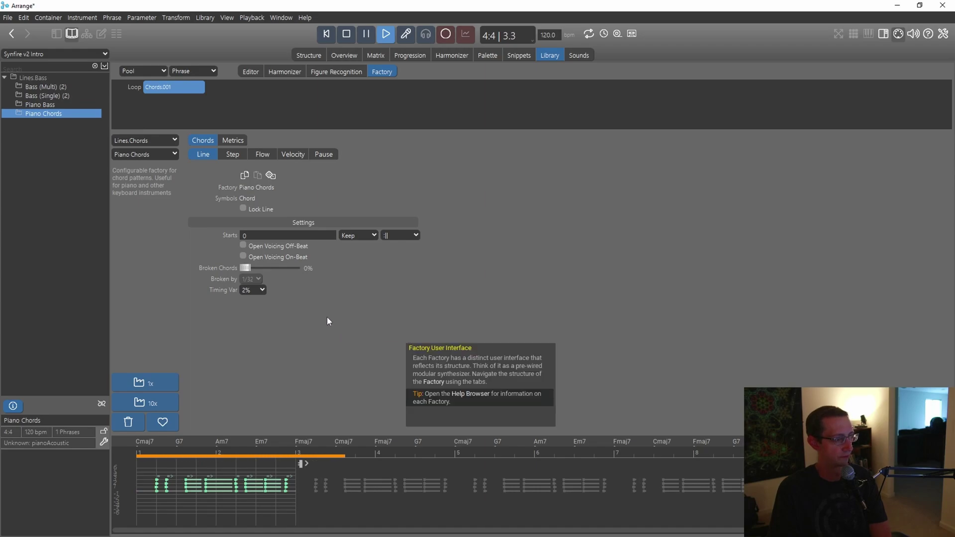
pyautogui.click(347, 35)
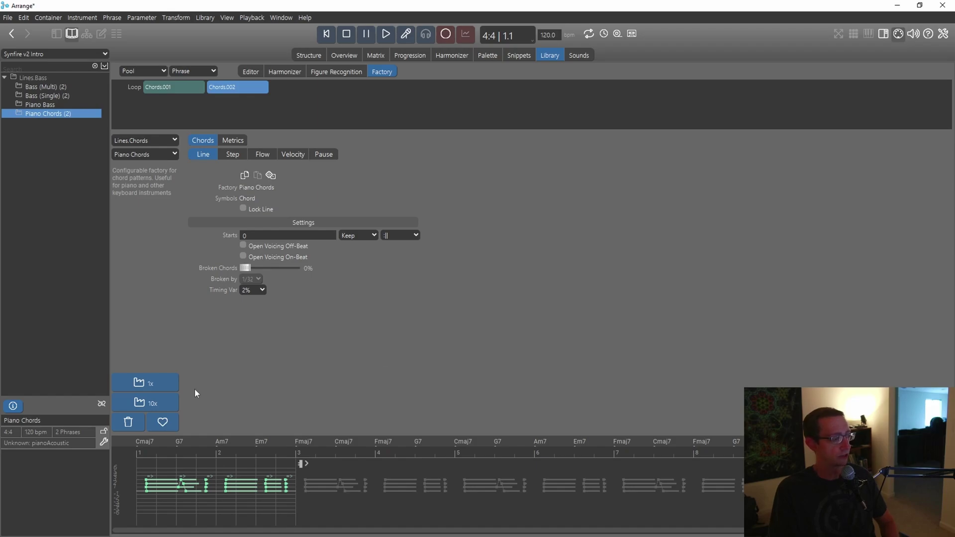
pyautogui.click(160, 382)
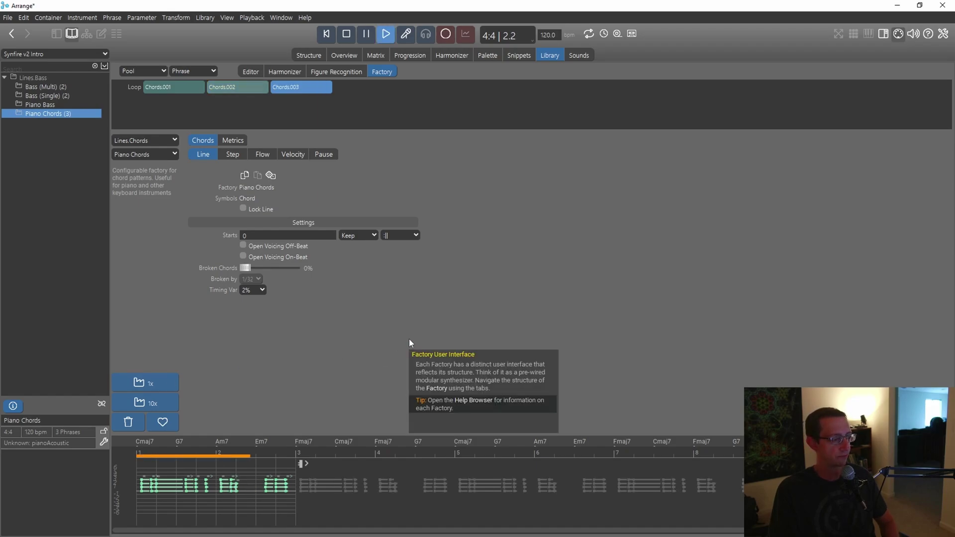
pyautogui.click(344, 34)
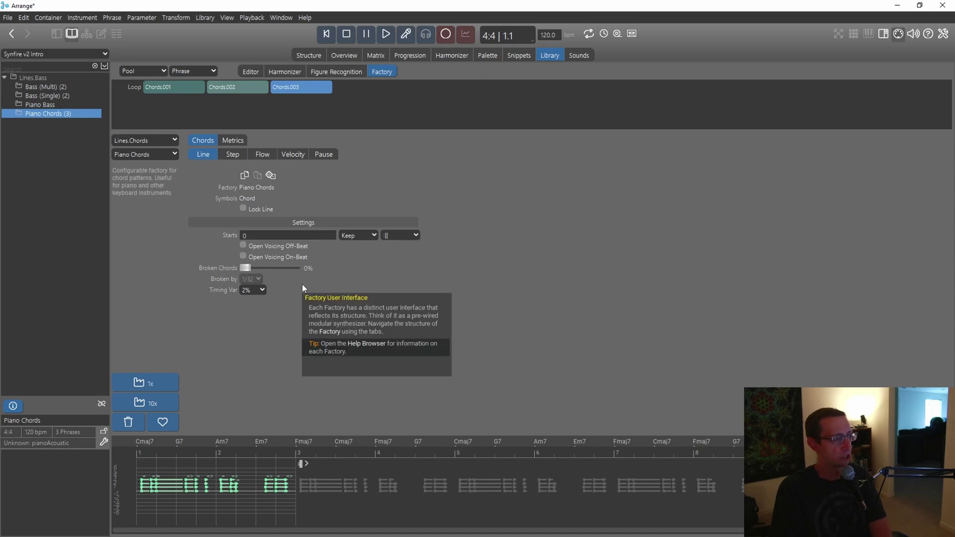
# Step: Set Broken Chords to 25%, and generate and audition one Piano Chords phrase
pyautogui.moveTo(245, 271); pyautogui.dragTo(259, 273)
pyautogui.click(148, 382)
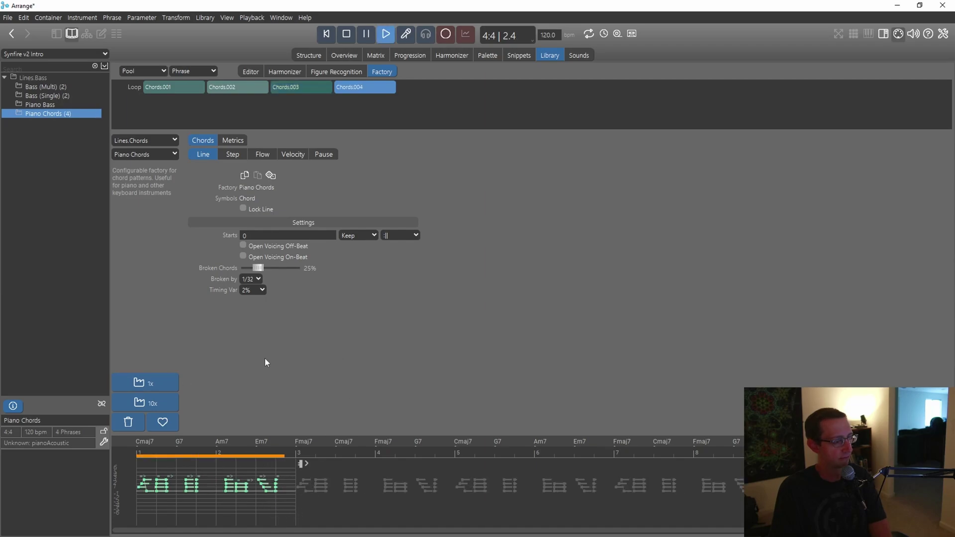
pyautogui.click(345, 35)
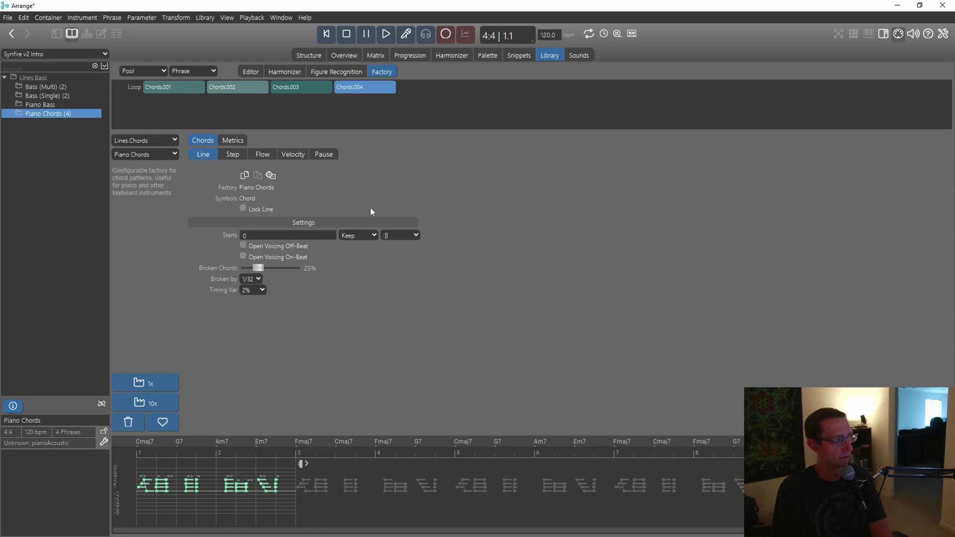
# Step: Set the Broken by value to 1/64, and generate and audition two more Piano Chords phrases
pyautogui.click(258, 281)
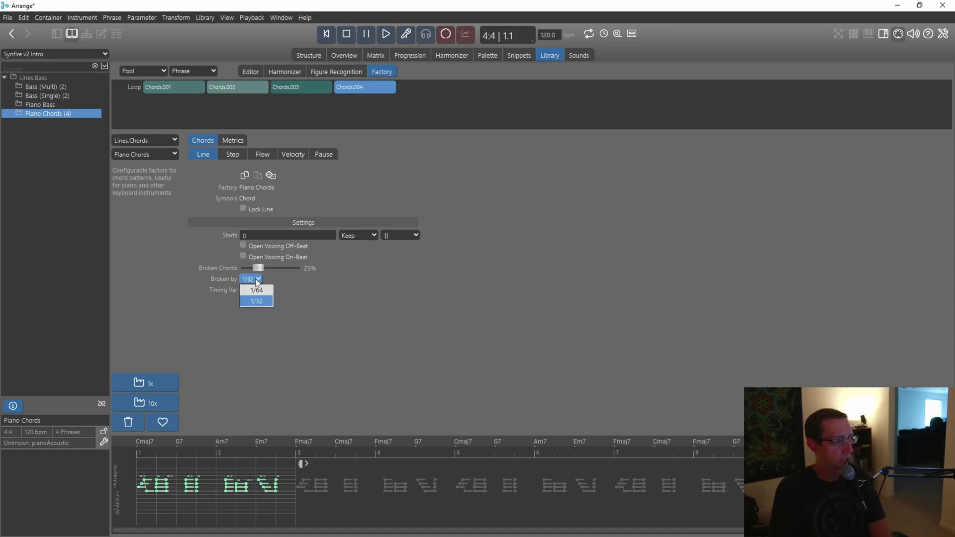
pyautogui.click(258, 282)
pyautogui.click(143, 384)
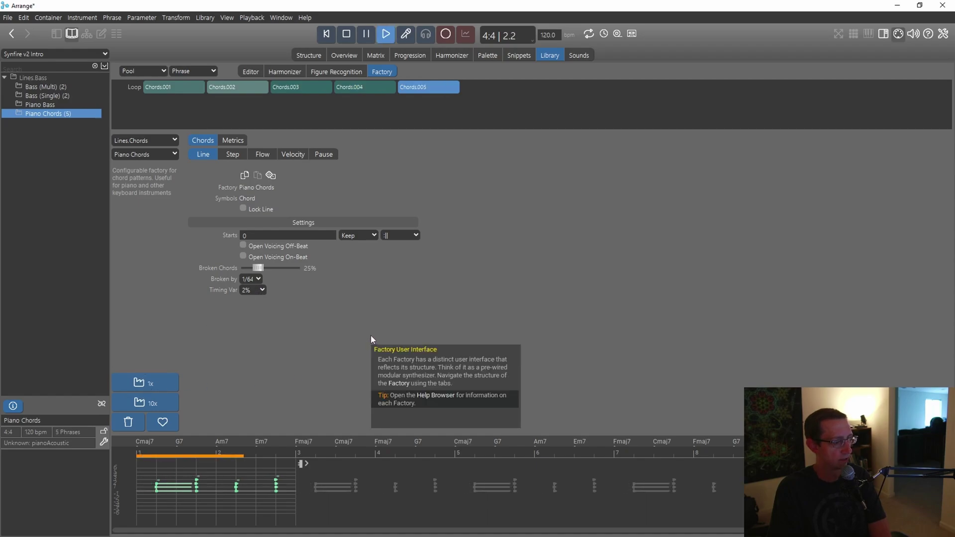
pyautogui.click(150, 387)
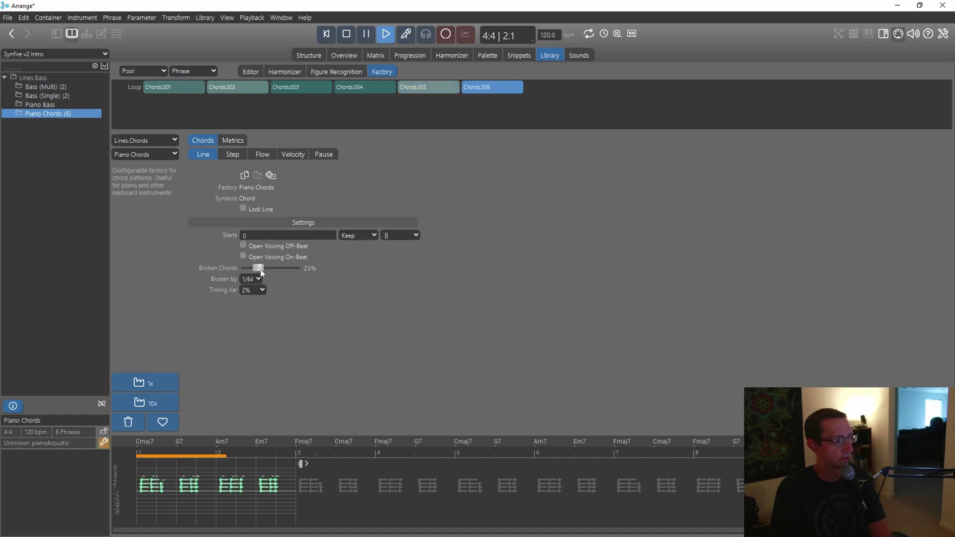
# Step: Raise Broken Chords to 60%, and generate and audition another Piano Chords phrase
pyautogui.moveTo(261, 269); pyautogui.dragTo(279, 268)
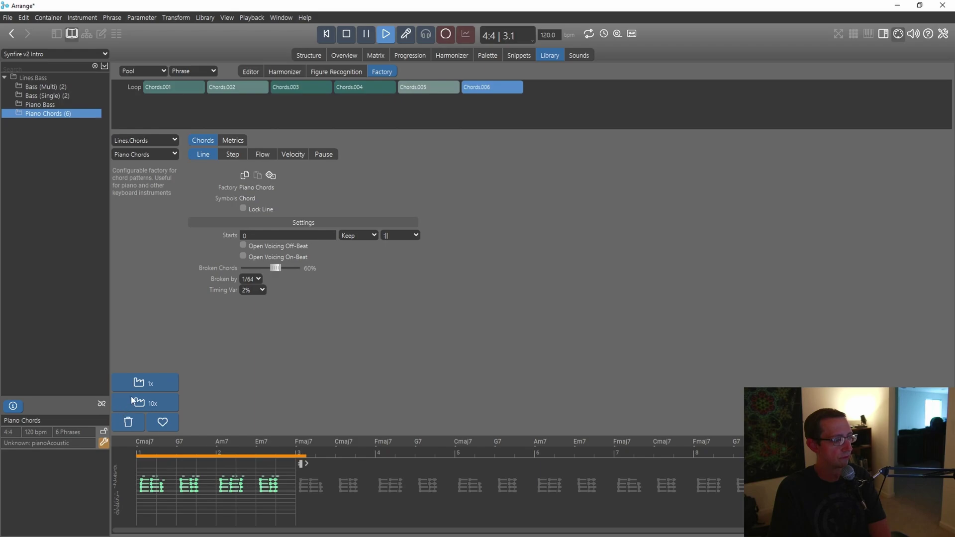
pyautogui.click(141, 385)
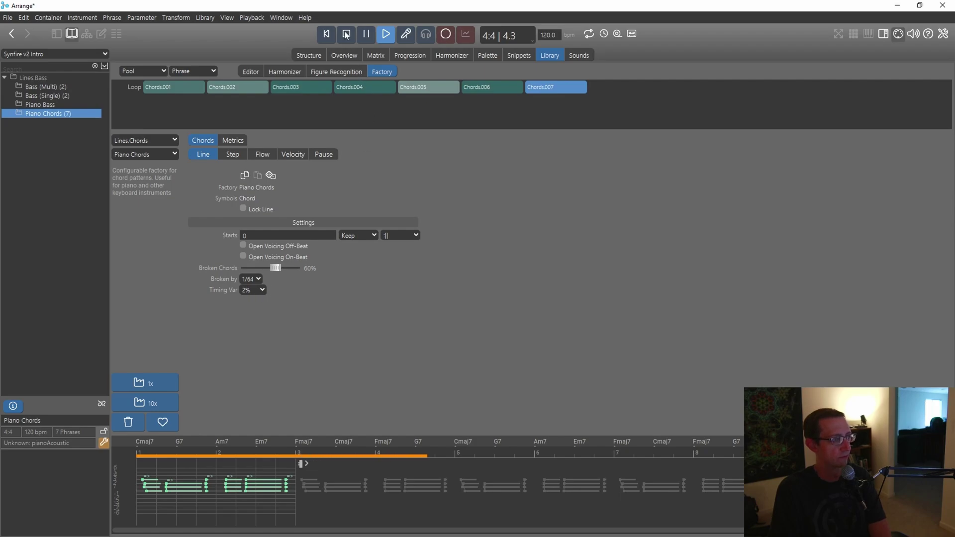
# Step: Set the Timing Var of the Piano Chords factory to 8%, and generate and audition one phrase
pyautogui.click(264, 290)
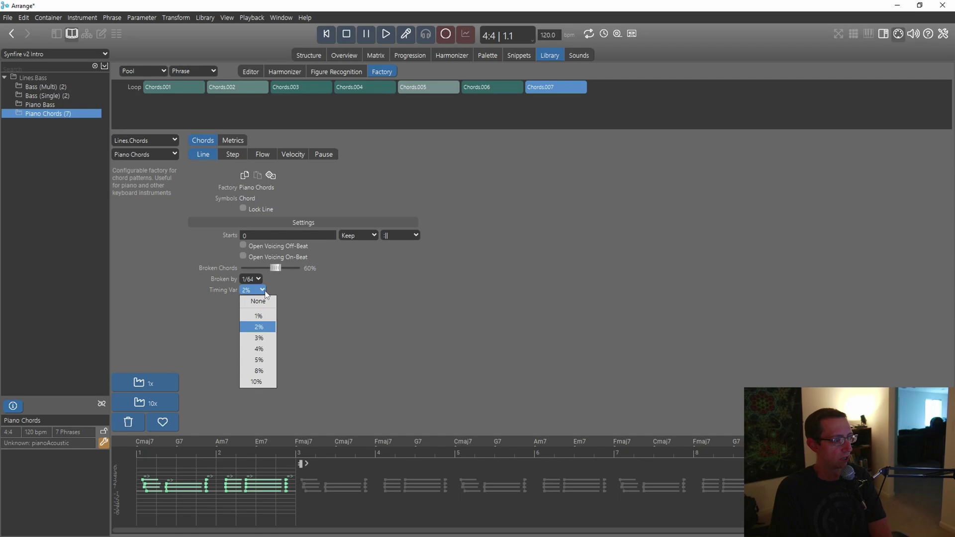
pyautogui.click(266, 369)
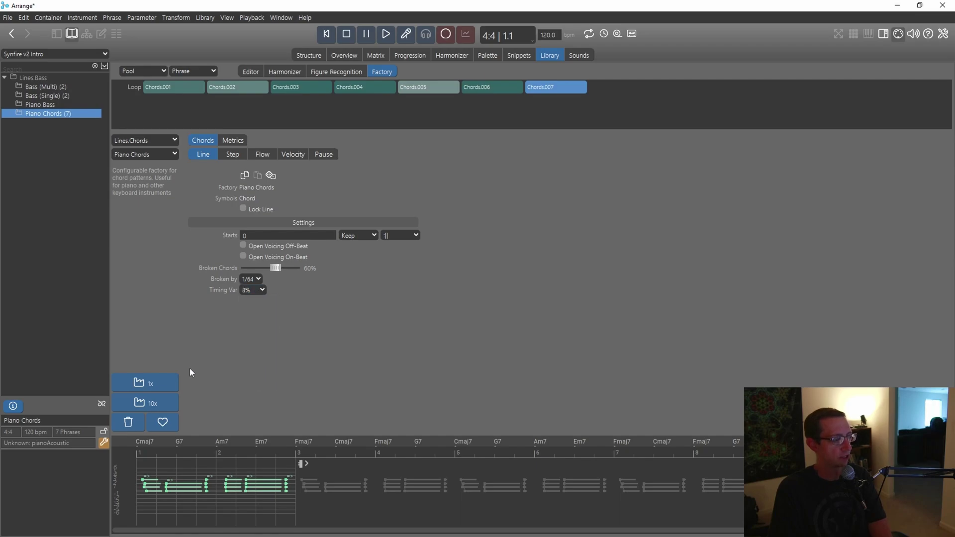
pyautogui.click(143, 383)
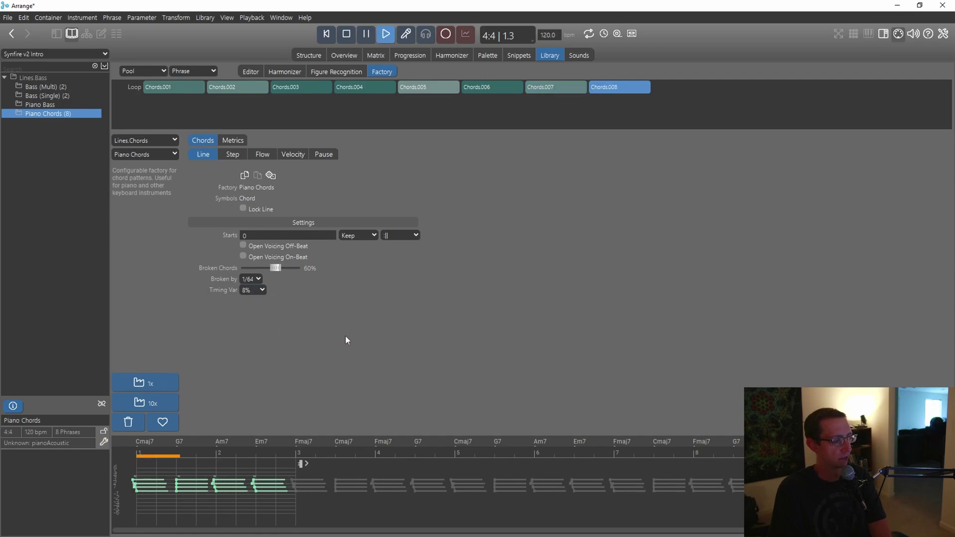
pyautogui.moveTo(345, 337)
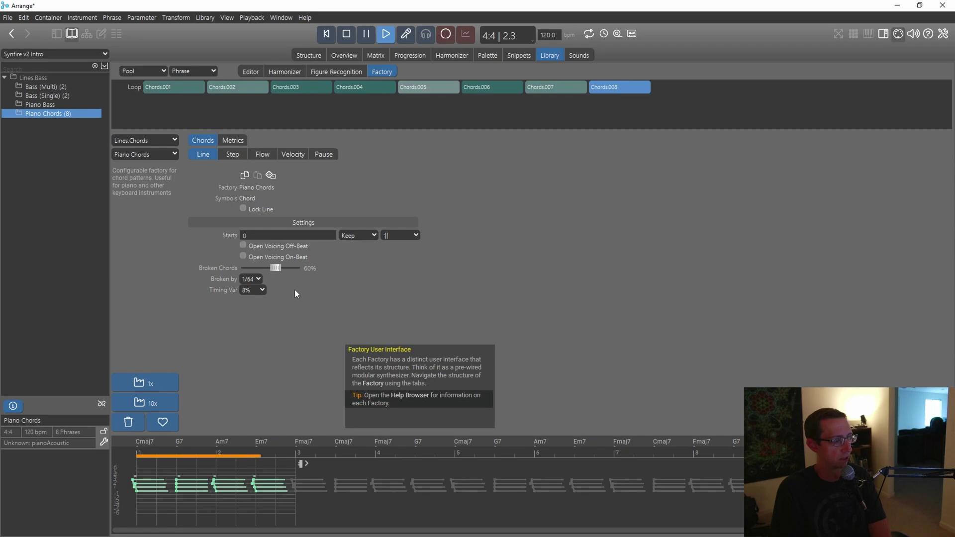
# Step: Reduce Broken Chords to 0%, and generate and audition another Piano Chords phrase
pyautogui.moveTo(276, 267); pyautogui.dragTo(237, 264)
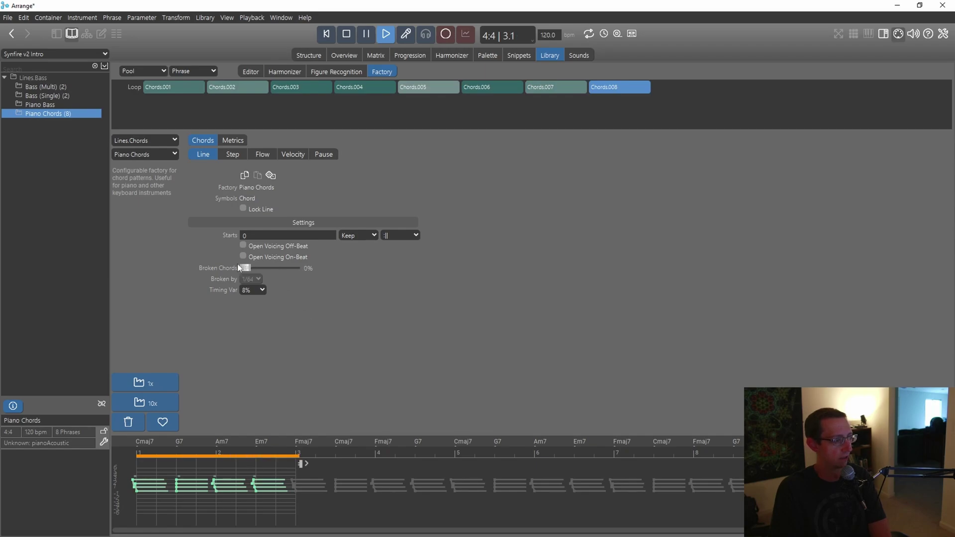
pyautogui.click(150, 384)
pyautogui.moveTo(417, 339)
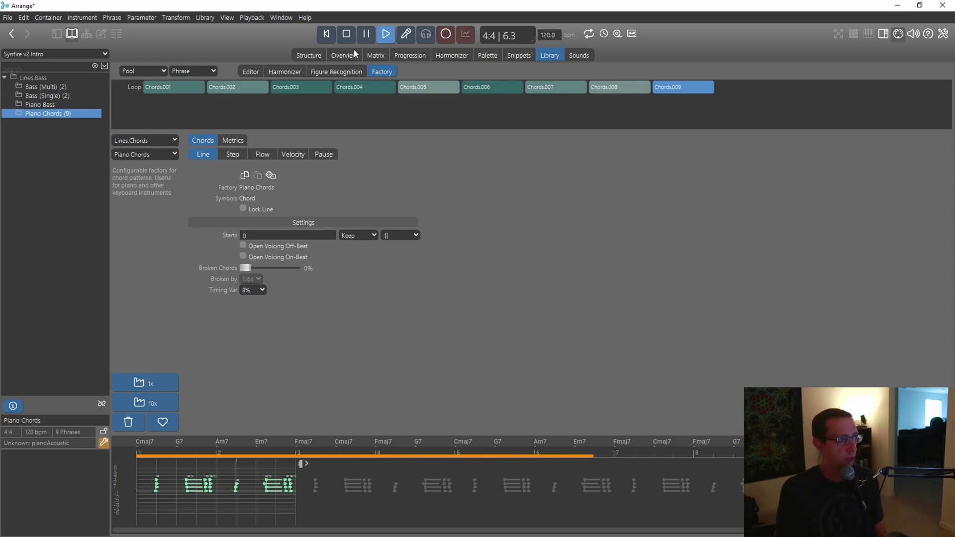
pyautogui.click(347, 34)
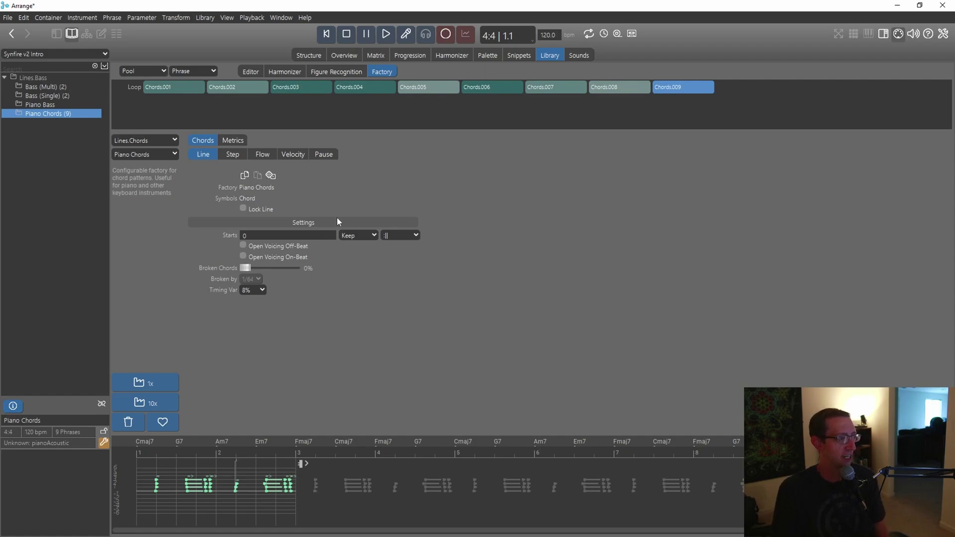
# Step: Review the Step, Flow, Velocity and Pause settings of the Piano Chords factory, and audition the first chord phrase again
pyautogui.click(230, 155)
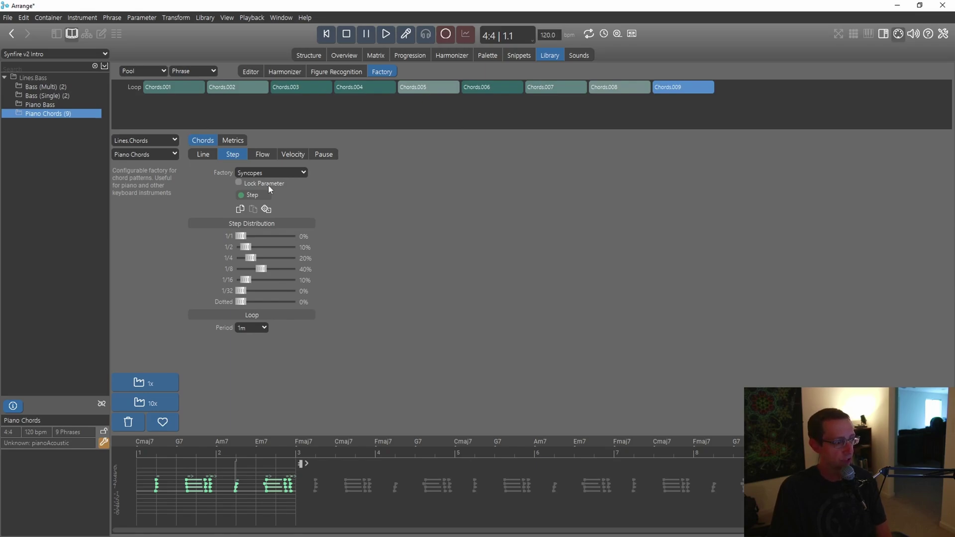
pyautogui.click(263, 152)
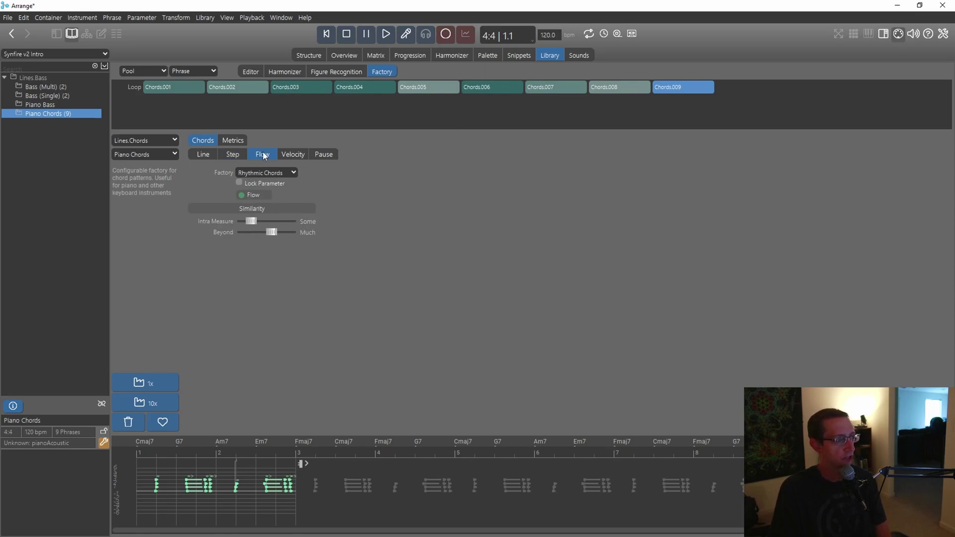
pyautogui.click(294, 154)
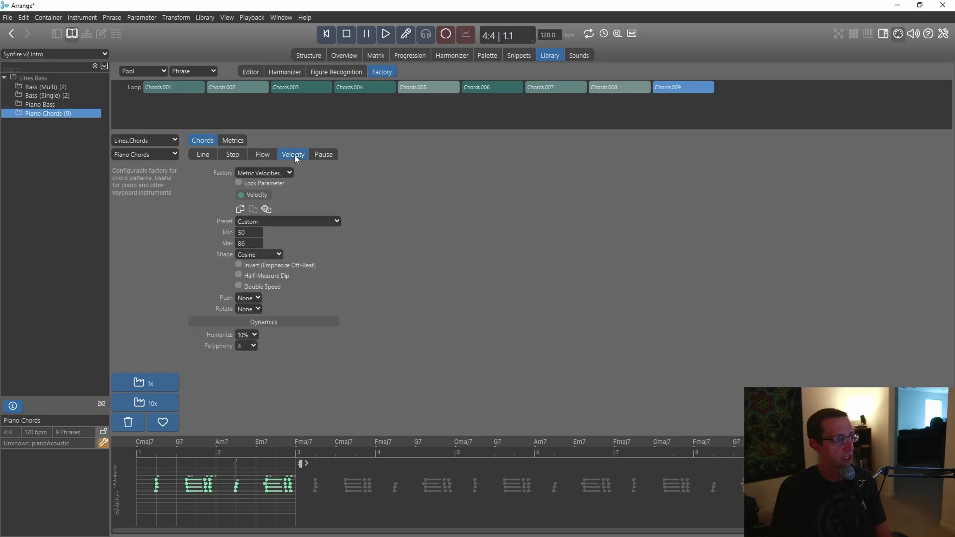
pyautogui.click(269, 155)
pyautogui.click(261, 172)
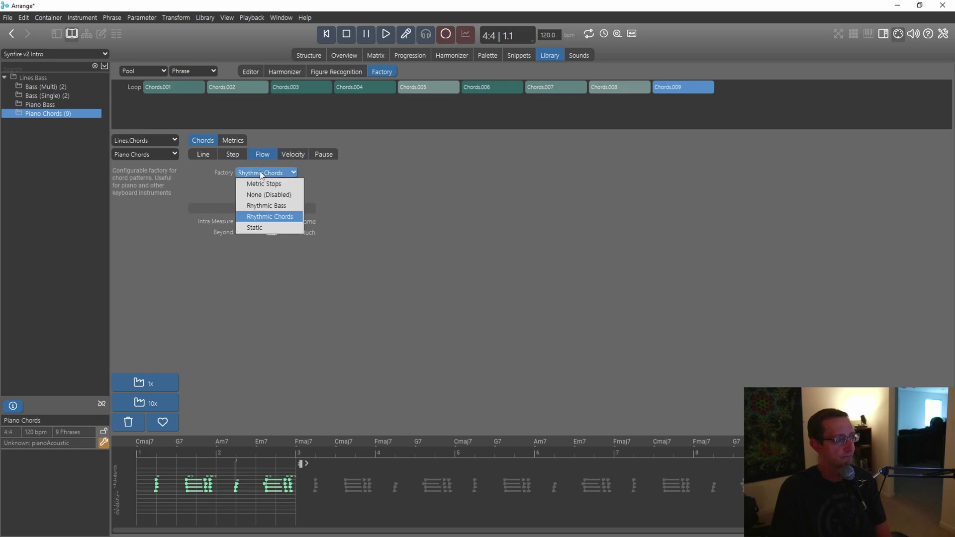
pyautogui.click(288, 156)
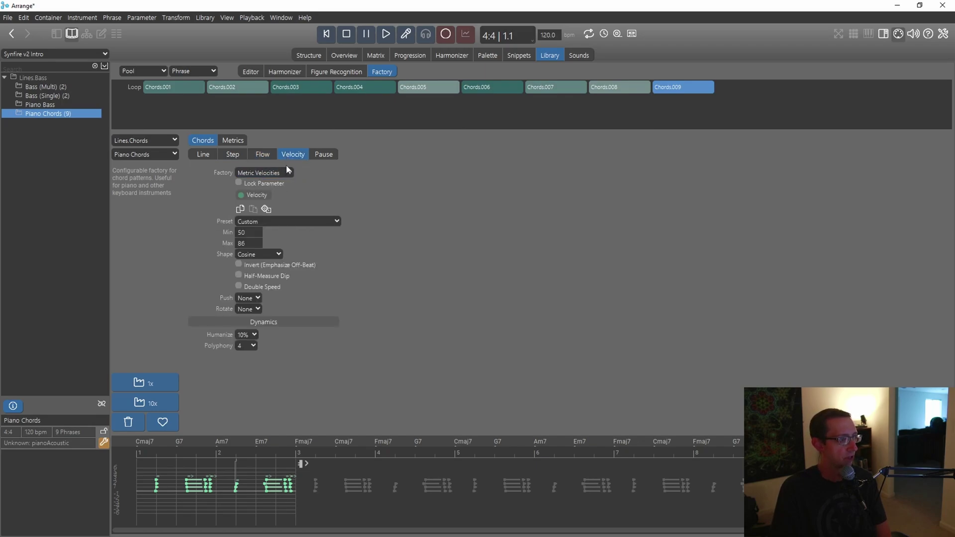
pyautogui.click(324, 155)
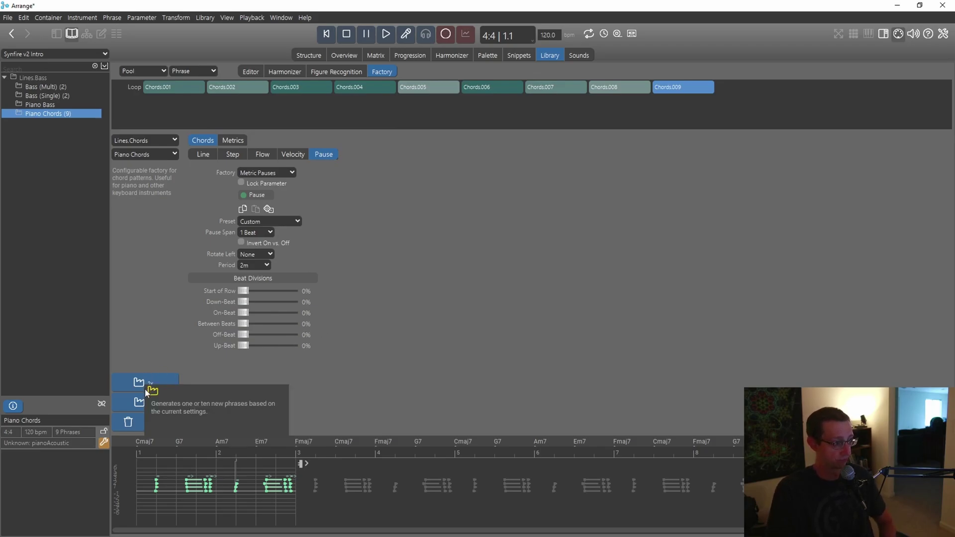
pyautogui.click(186, 88)
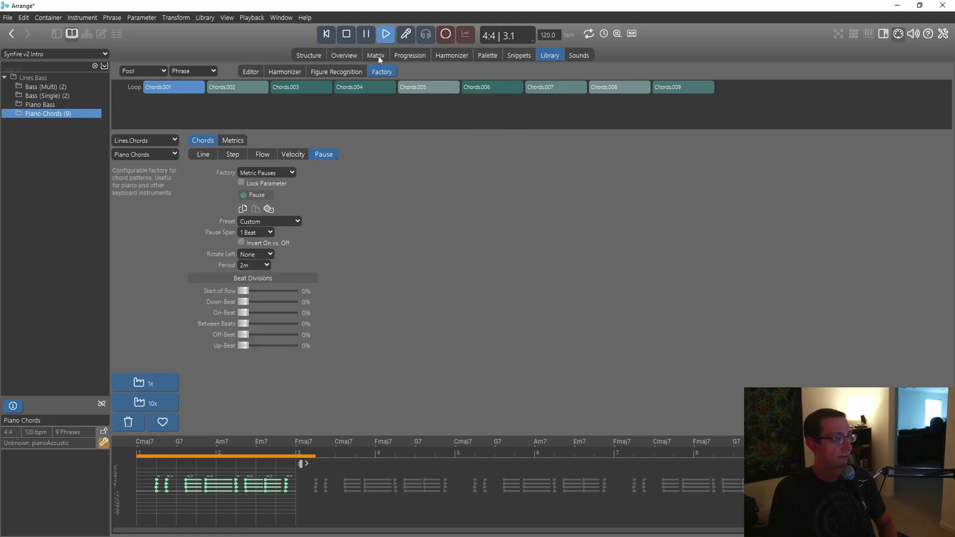
pyautogui.click(343, 36)
# Step: Switch to the Arpeggio Chords factory and generate one phrase
pyautogui.click(175, 154)
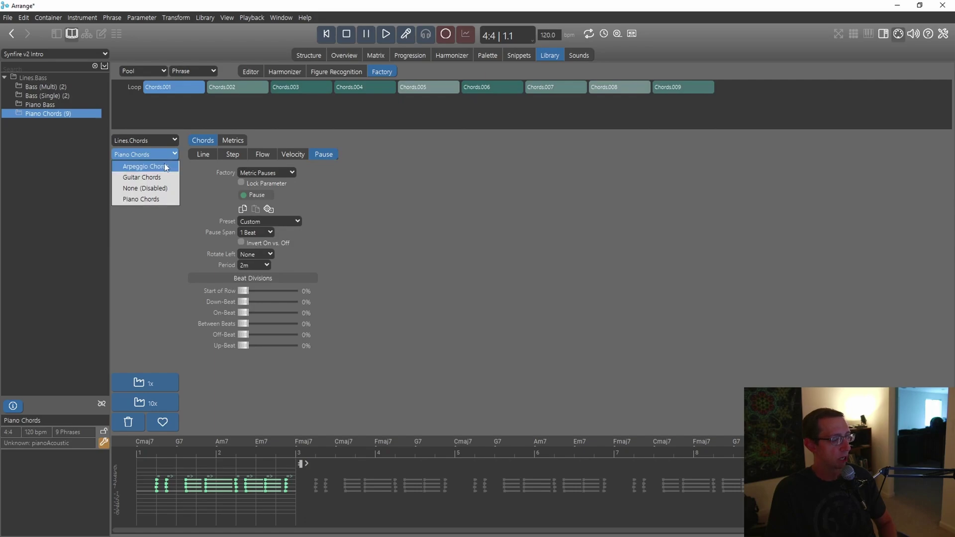
pyautogui.click(167, 167)
pyautogui.click(156, 382)
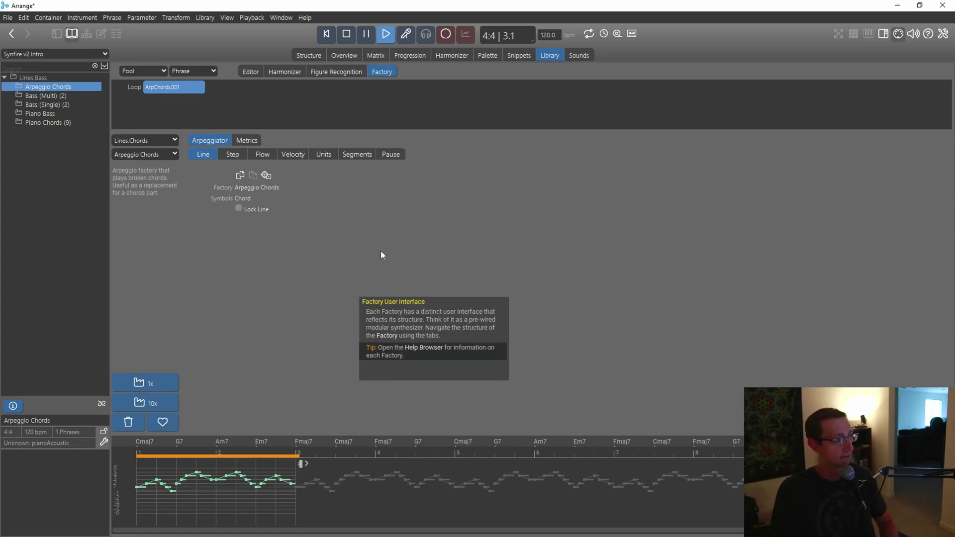
# Step: Examine the Line, Step, Flow, Velocity, Units, Segments and Pause settings of the Arpeggio Chords factory while auditioning its phrase
pyautogui.click(237, 155)
pyautogui.click(264, 157)
pyautogui.click(293, 154)
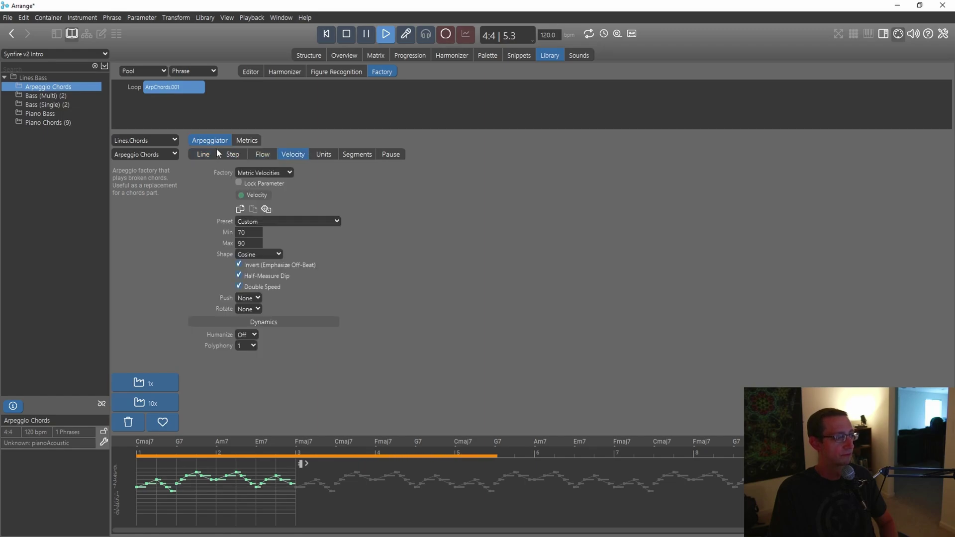
pyautogui.click(324, 154)
pyautogui.click(346, 35)
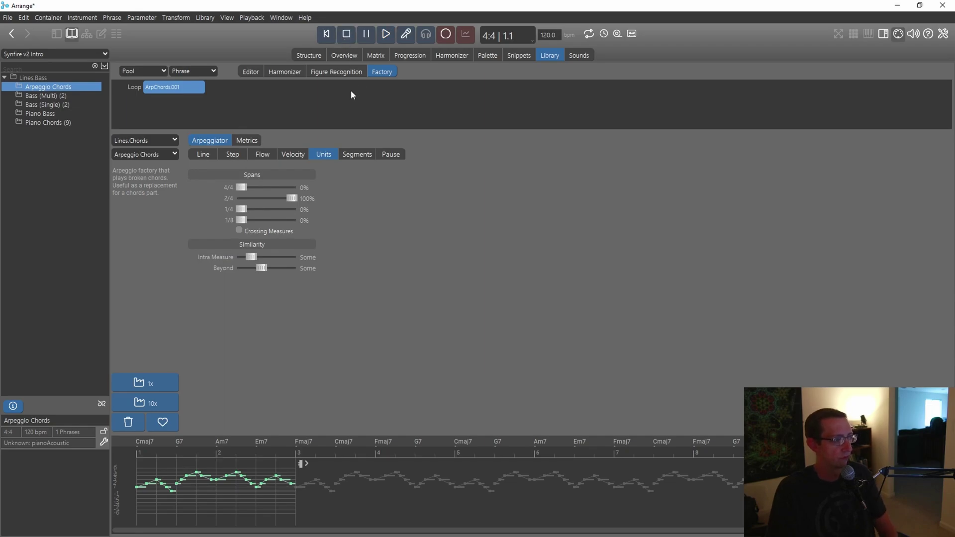
pyautogui.click(206, 155)
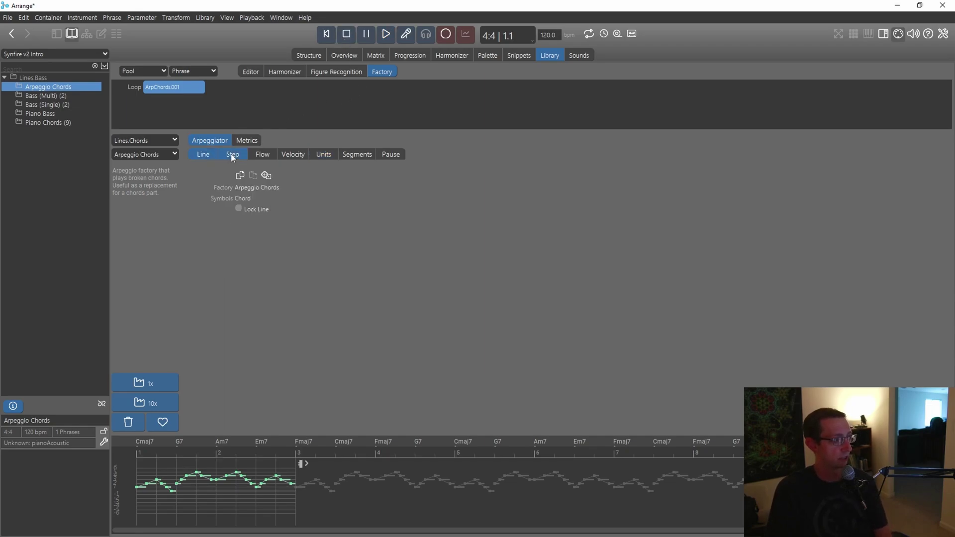
pyautogui.click(232, 156)
pyautogui.click(262, 153)
pyautogui.click(296, 155)
pyautogui.click(329, 156)
pyautogui.click(357, 154)
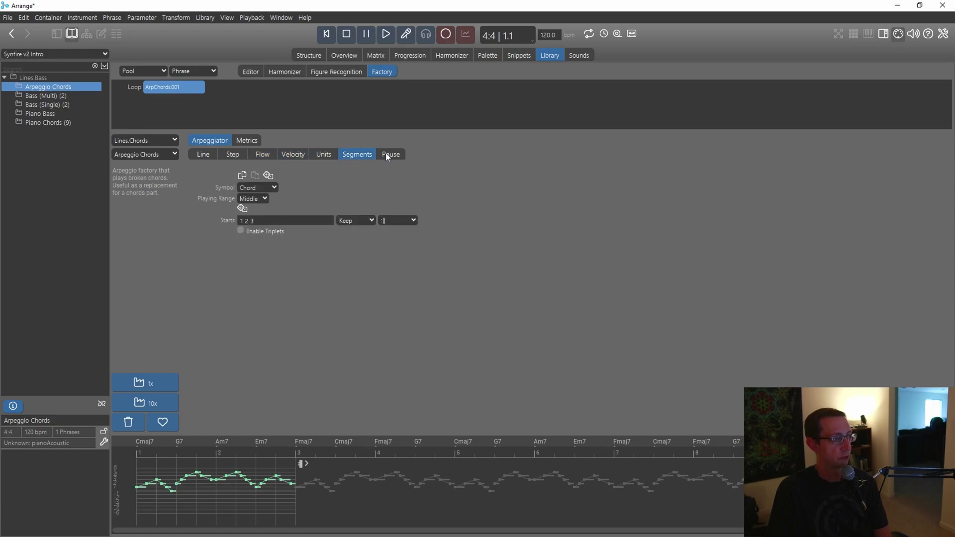
pyautogui.click(389, 155)
pyautogui.click(365, 154)
pyautogui.click(232, 155)
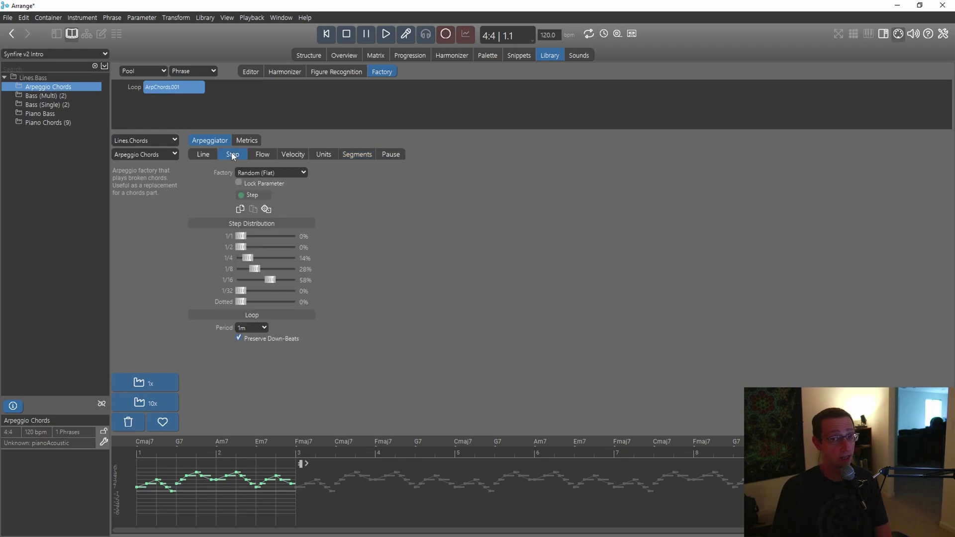
pyautogui.click(166, 156)
pyautogui.click(166, 156)
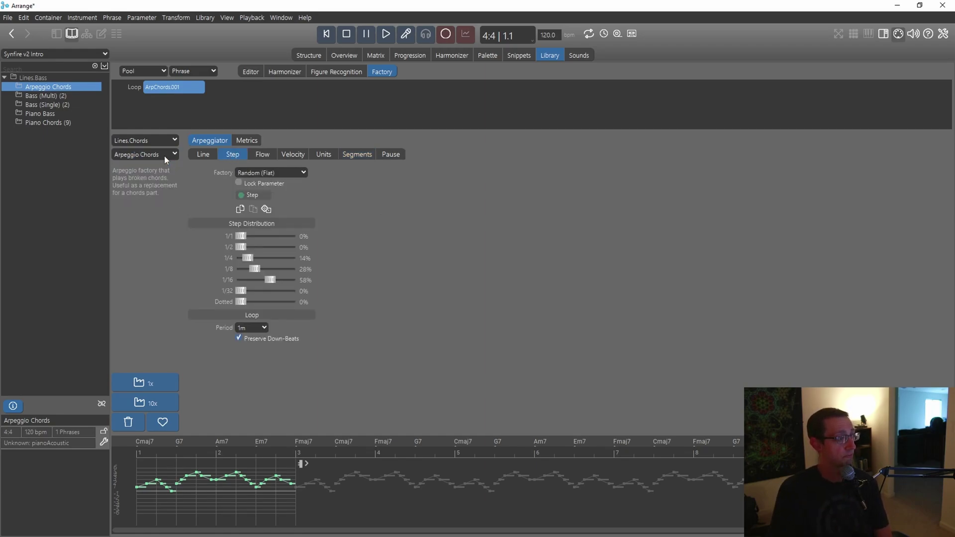
# Step: Change the factory category to Lines.Drums, keep the HH factory, and generate one hi-hat phrase
pyautogui.click(149, 140)
pyautogui.moveTo(150, 151)
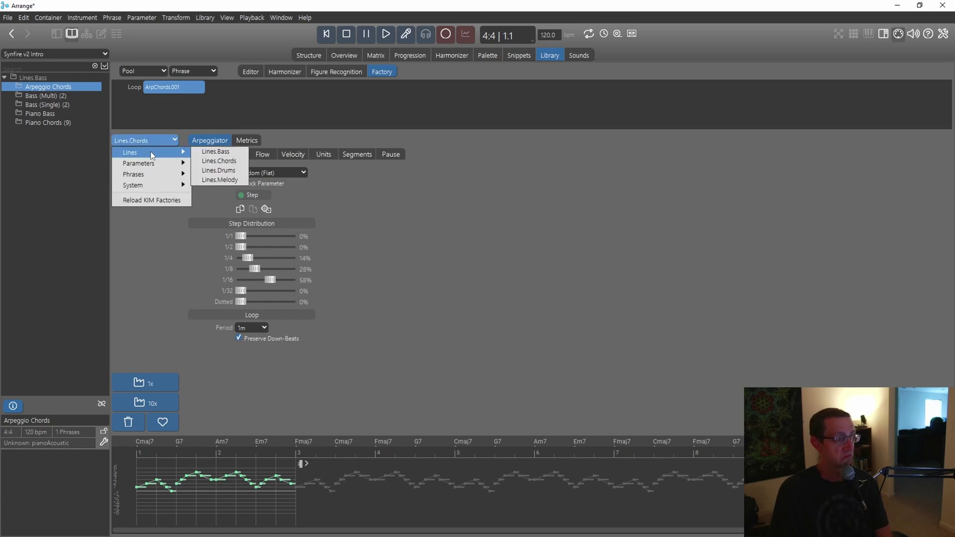
pyautogui.click(226, 171)
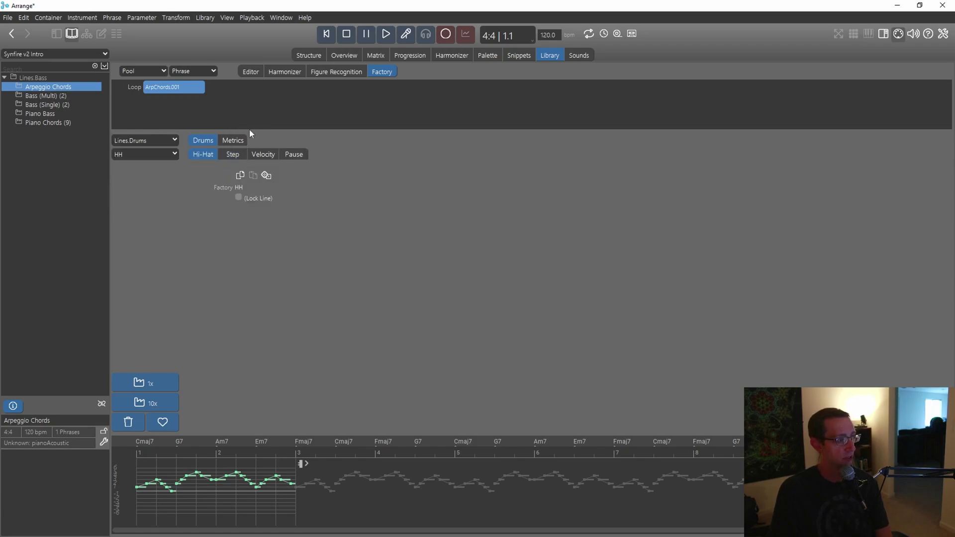
pyautogui.click(158, 157)
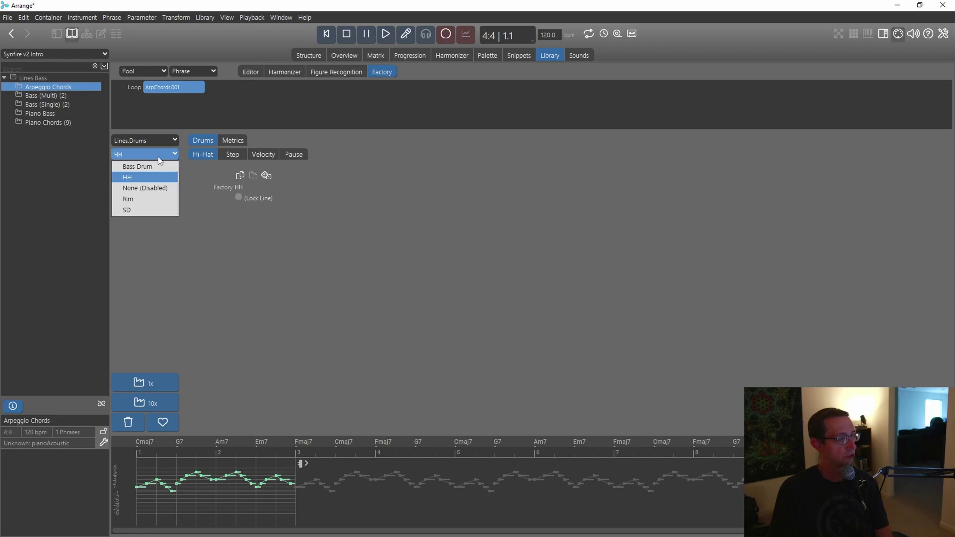
pyautogui.click(144, 177)
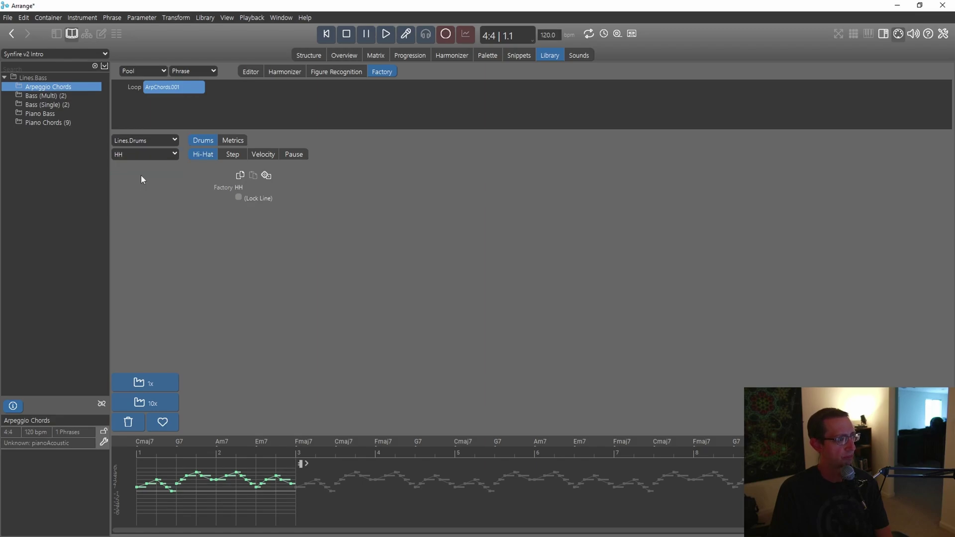
pyautogui.click(229, 154)
pyautogui.click(202, 153)
pyautogui.click(152, 382)
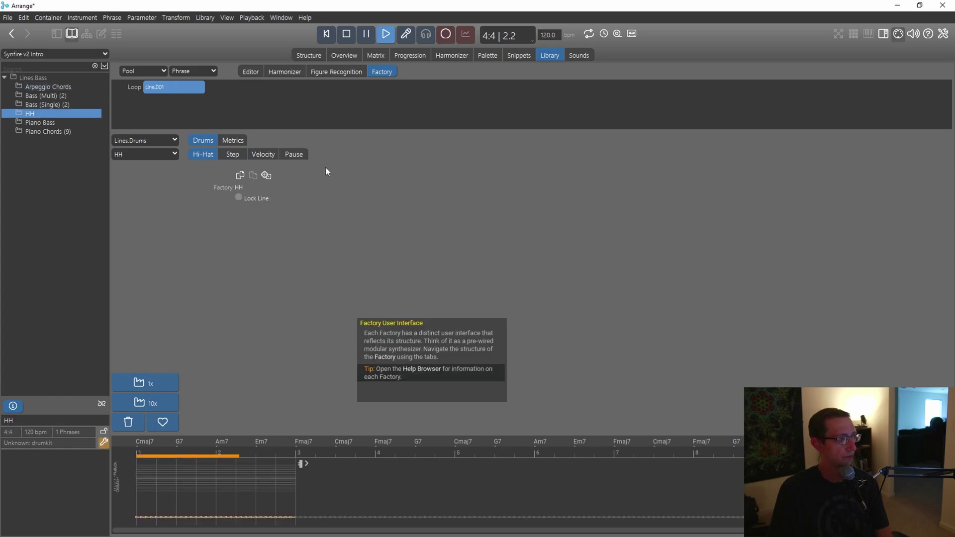
# Step: Set the hi-hat Step Distribution to 39% for 1/8 and 62% for 1/16, and generate another HH phrase
pyautogui.click(238, 155)
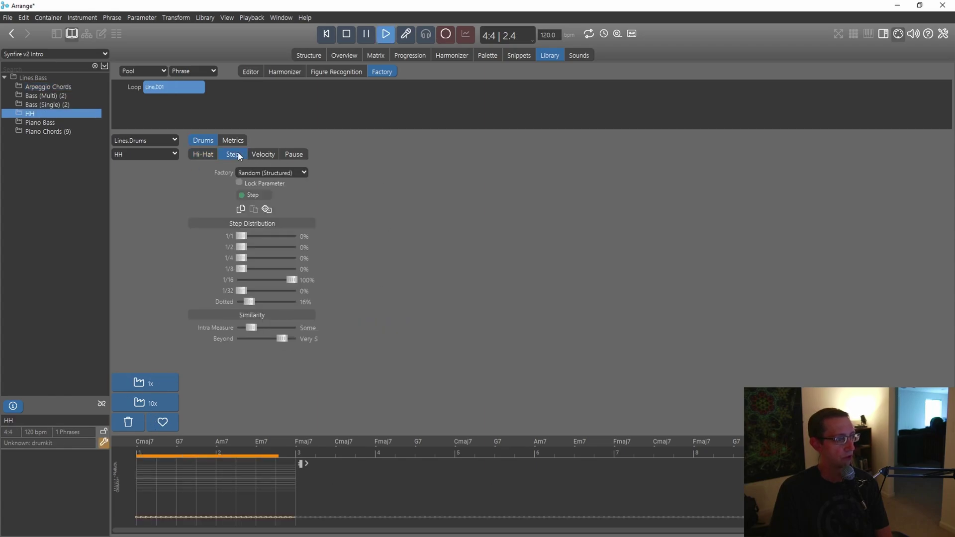
pyautogui.click(348, 33)
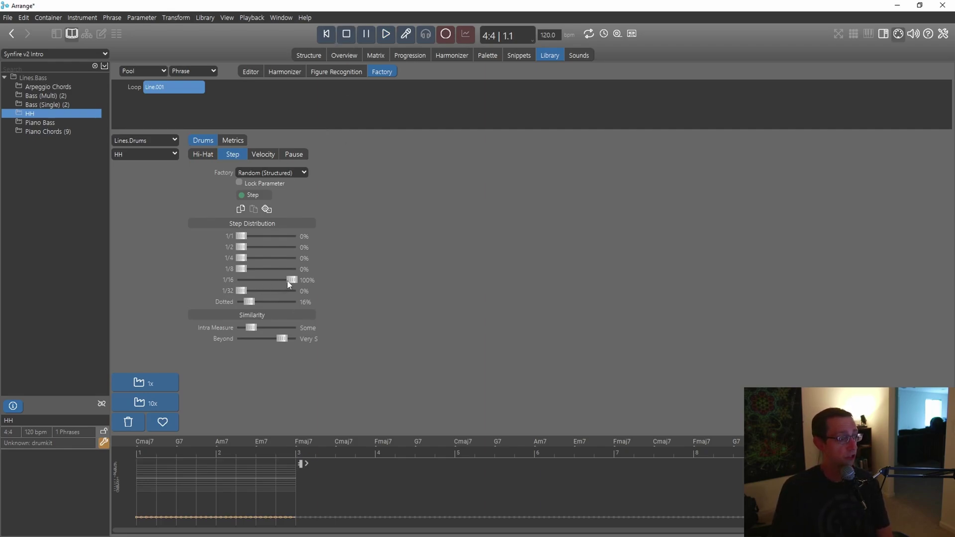
pyautogui.moveTo(291, 279); pyautogui.dragTo(265, 270)
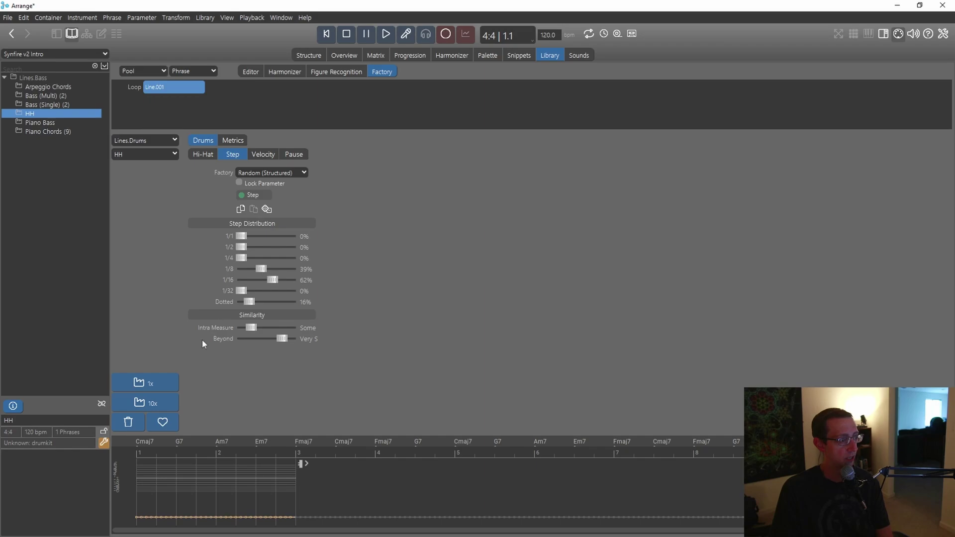
pyautogui.click(153, 382)
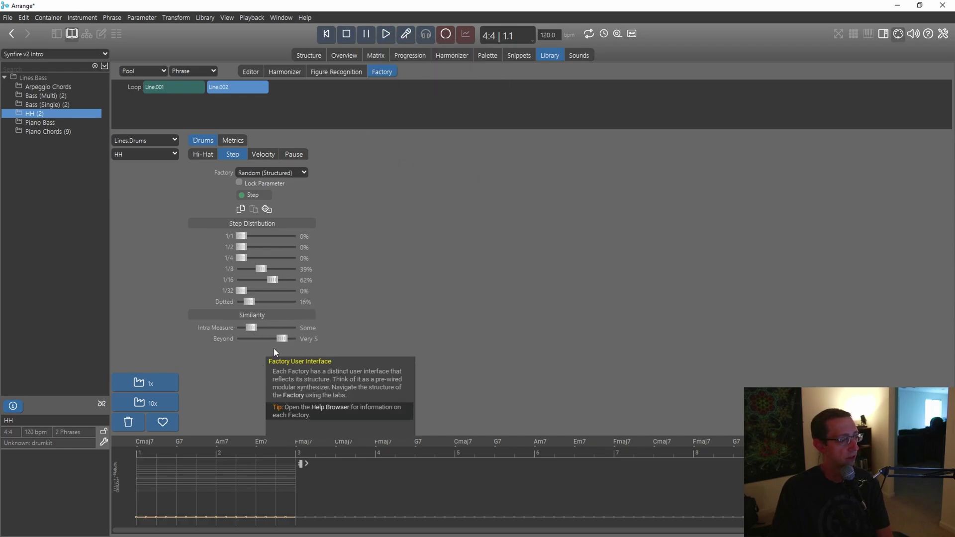
# Step: Lower the Beyond similarity to Some, and generate and audition another HH phrase while reviewing the factory's Velocity and Pause settings
pyautogui.moveTo(280, 339); pyautogui.dragTo(260, 339)
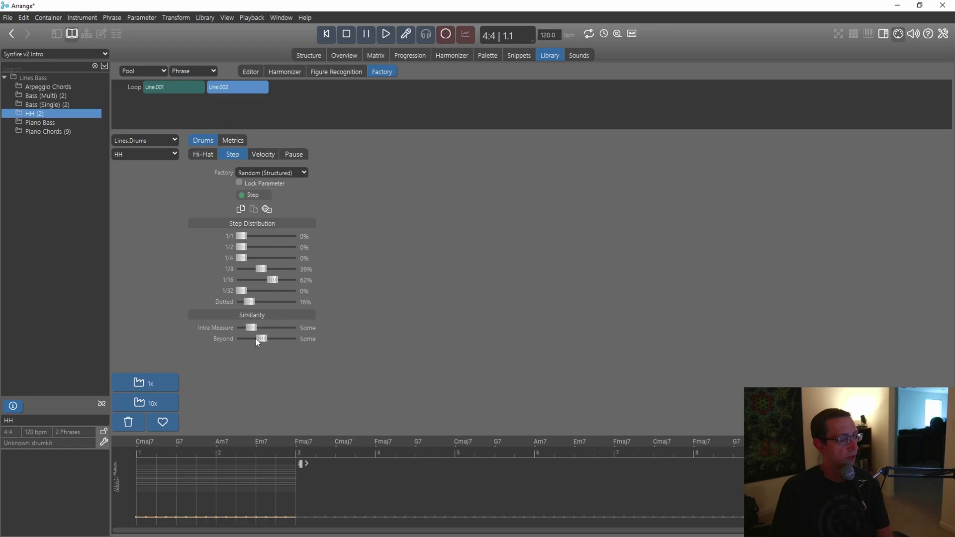
pyautogui.click(148, 384)
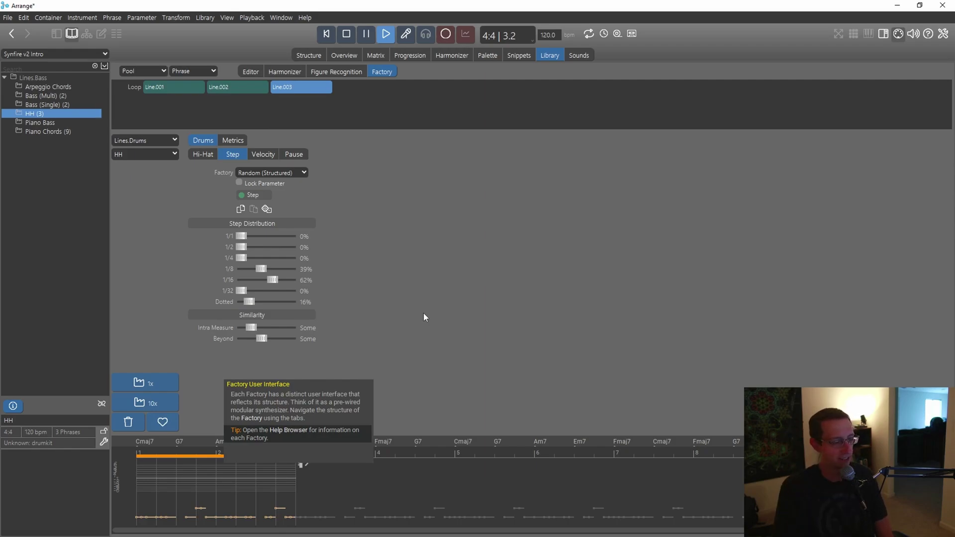
pyautogui.click(264, 154)
pyautogui.click(294, 154)
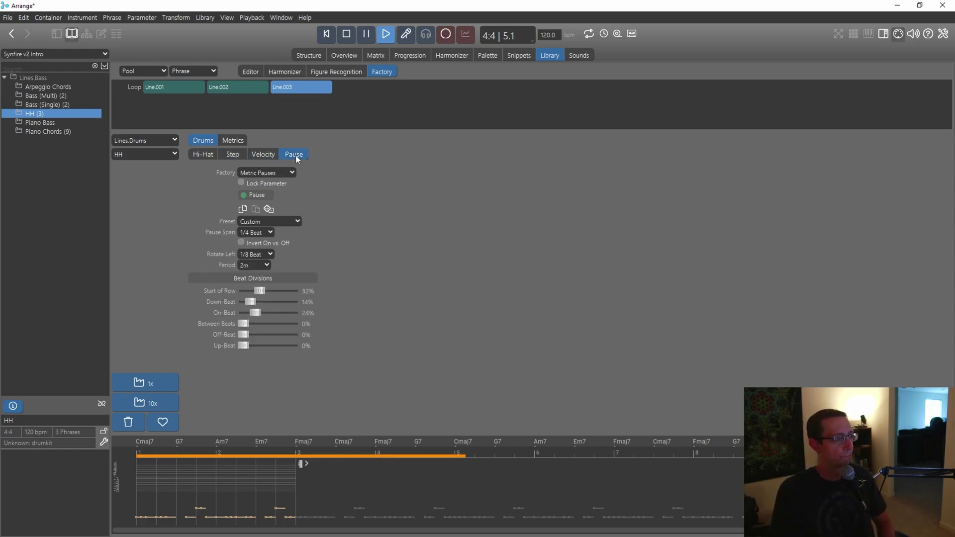
pyautogui.click(240, 154)
pyautogui.click(209, 154)
pyautogui.click(346, 34)
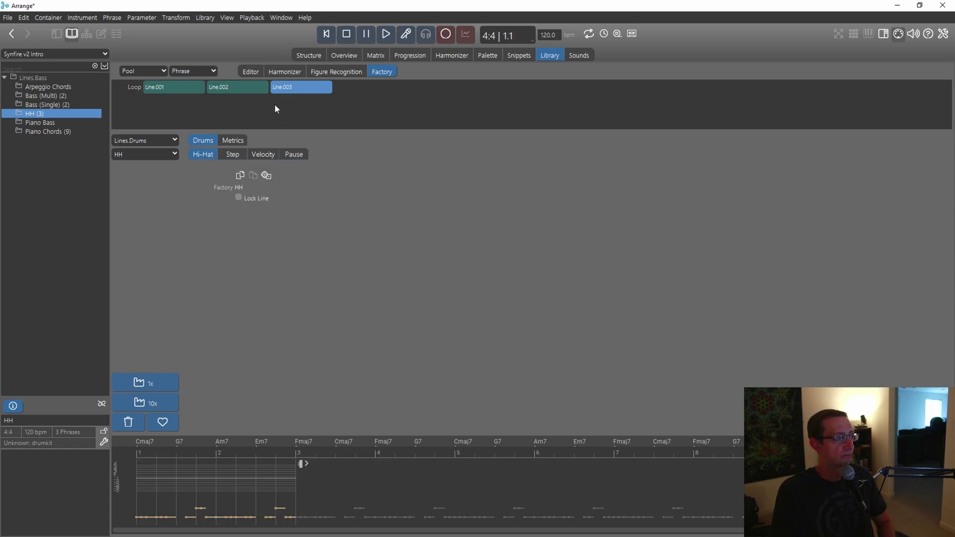
# Step: Switch the drum factory to Bass Drum, then generate and audition one bass drum phrase
pyautogui.click(233, 141)
pyautogui.click(203, 141)
pyautogui.click(154, 154)
pyautogui.click(141, 168)
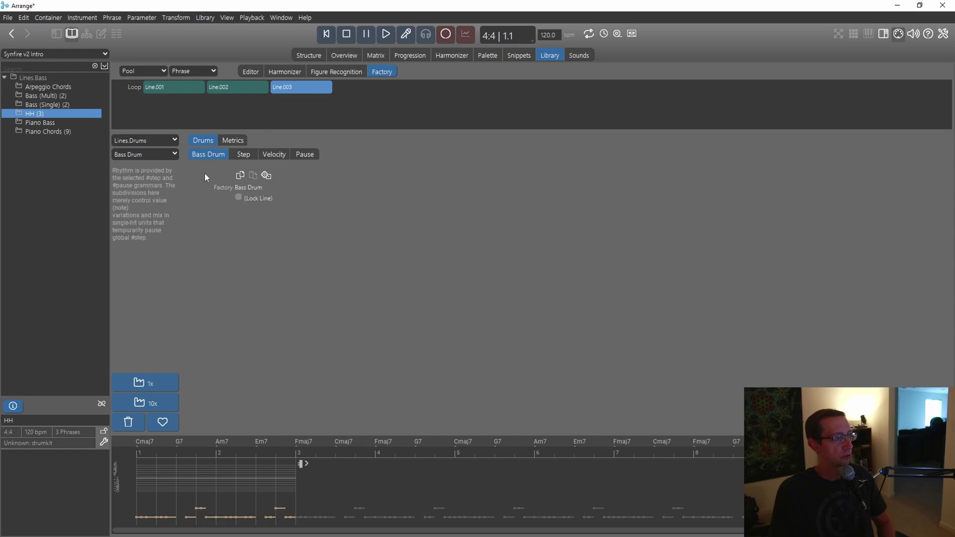
pyautogui.click(151, 382)
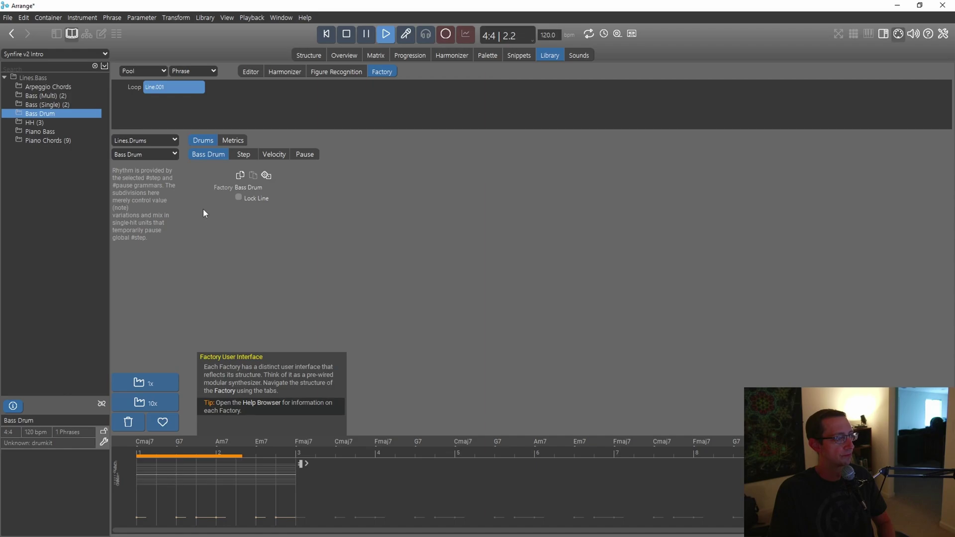
pyautogui.click(346, 33)
# Step: Switch the drum factory to Rim, then generate and audition one rimshot phrase
pyautogui.click(138, 155)
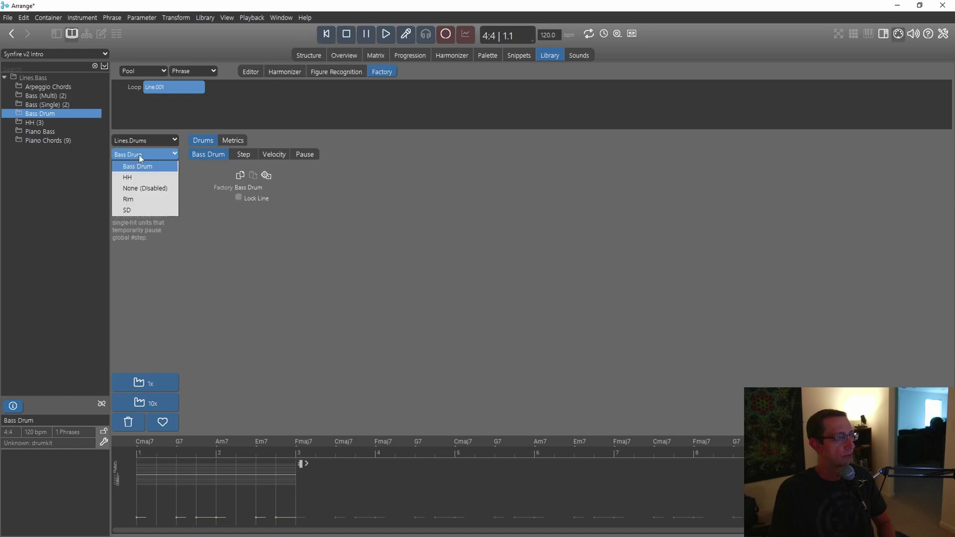
pyautogui.click(136, 199)
pyautogui.click(152, 384)
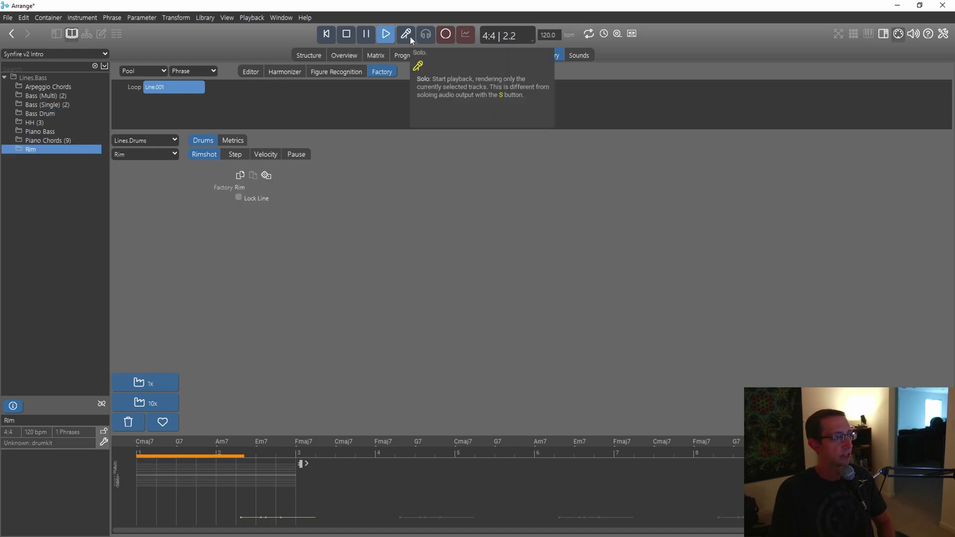
pyautogui.click(346, 34)
# Step: Switch the drum factory to SD, then generate and audition one snare drum phrase
pyautogui.click(145, 154)
pyautogui.click(133, 212)
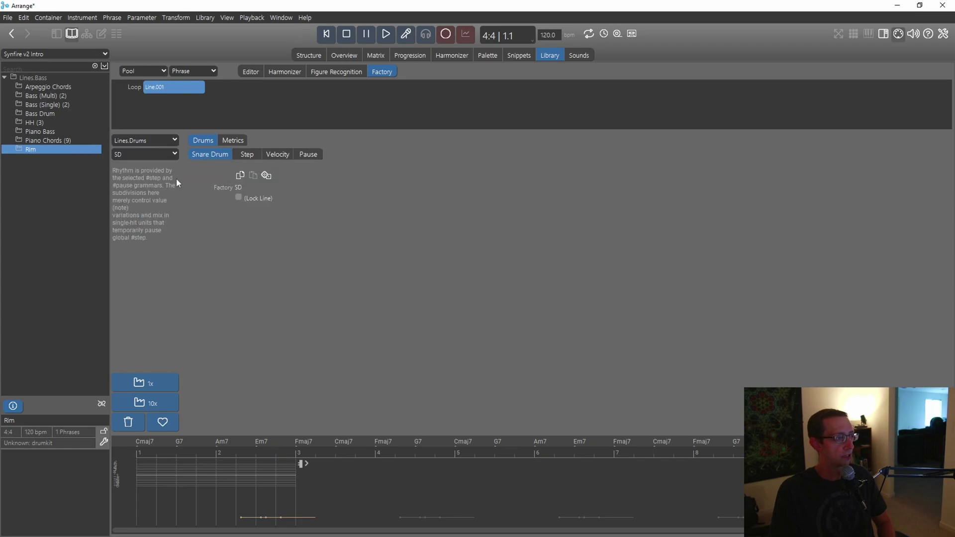
pyautogui.click(139, 383)
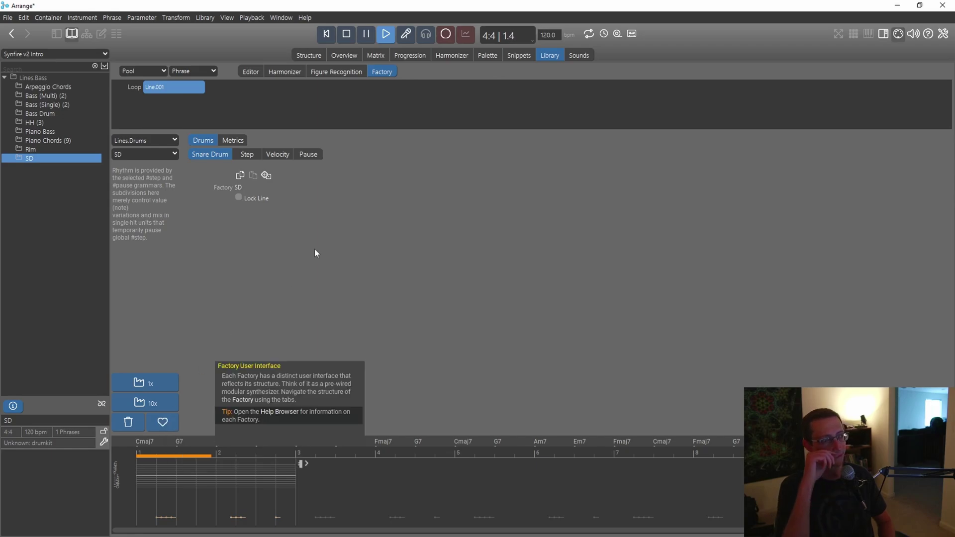
pyautogui.click(346, 35)
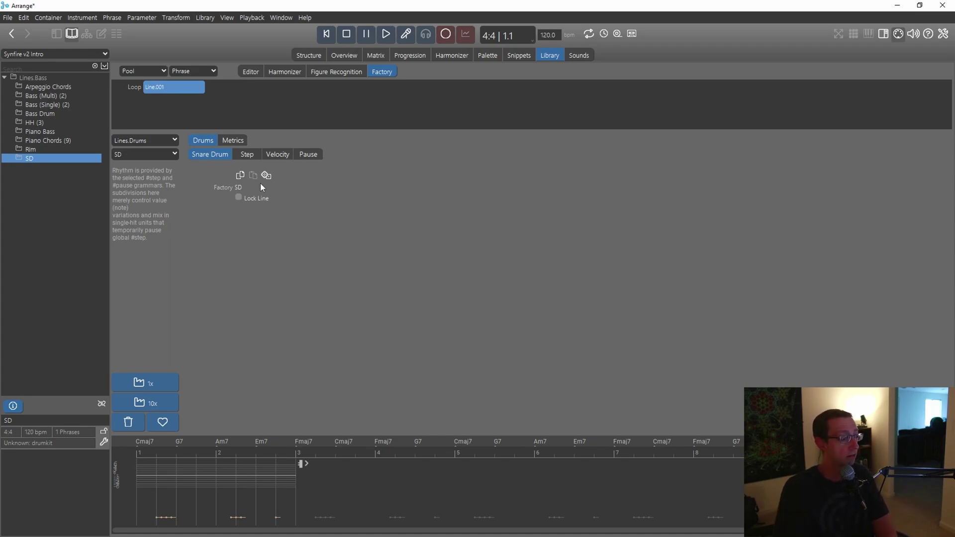
# Step: Change the factory category to Lines.Melody, choose Generic Melody (Single), and generate one melody phrase
pyautogui.click(174, 141)
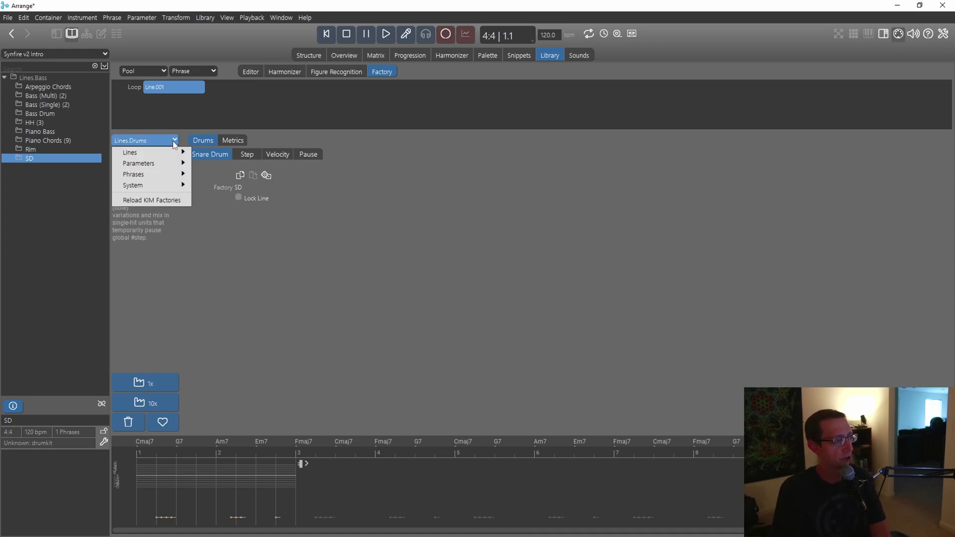
pyautogui.moveTo(162, 153)
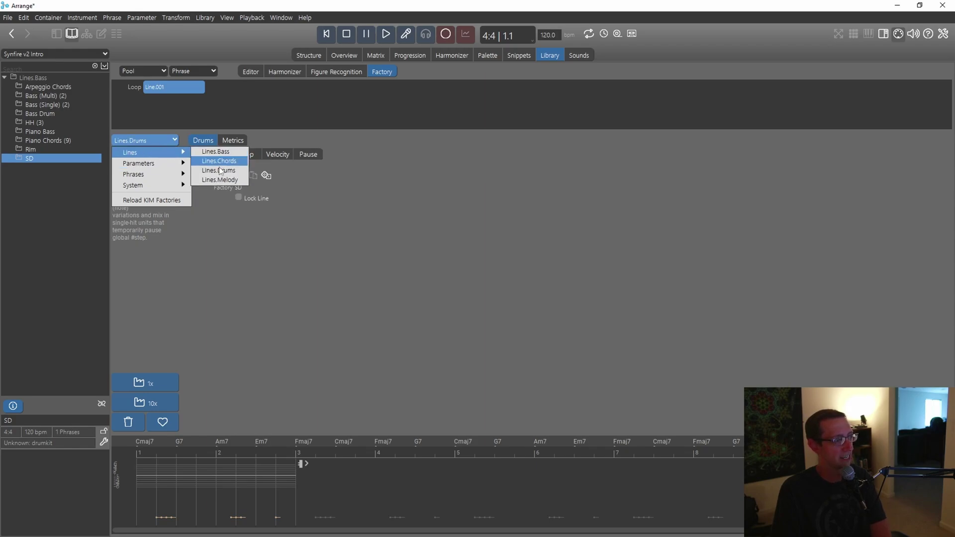
pyautogui.click(215, 180)
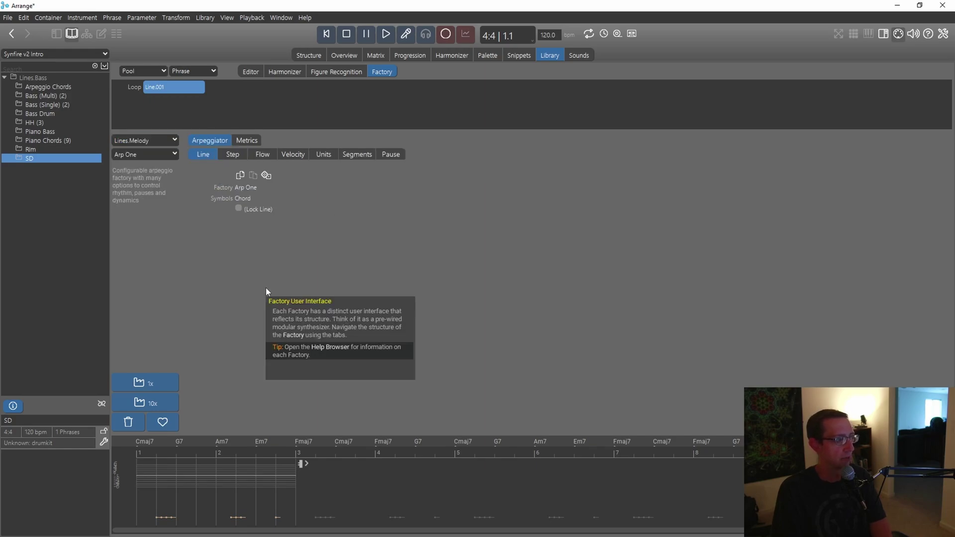
pyautogui.click(154, 158)
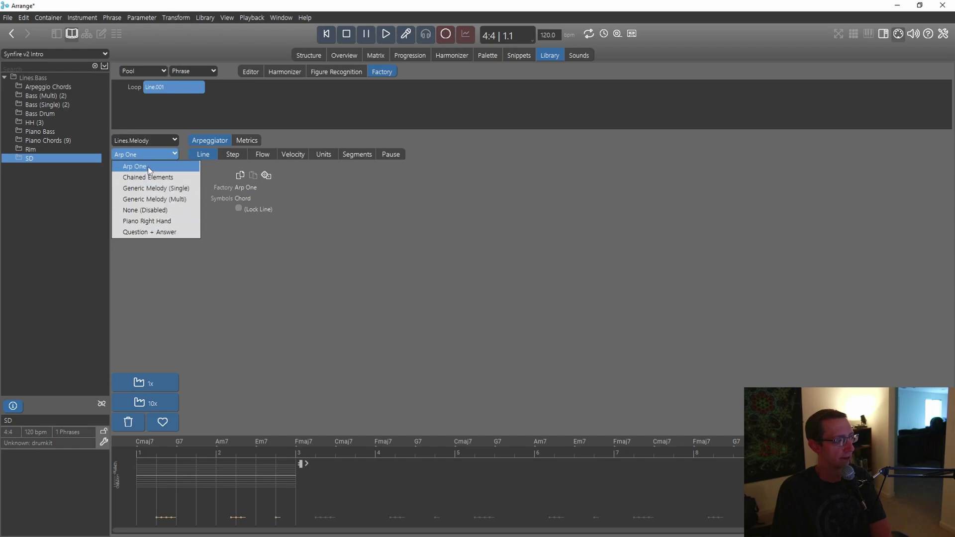
pyautogui.click(149, 190)
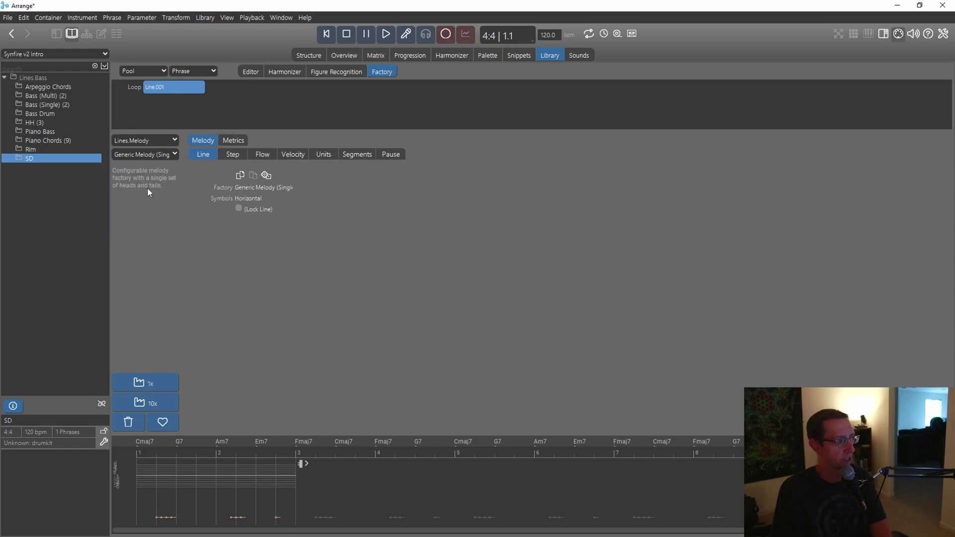
pyautogui.click(143, 393)
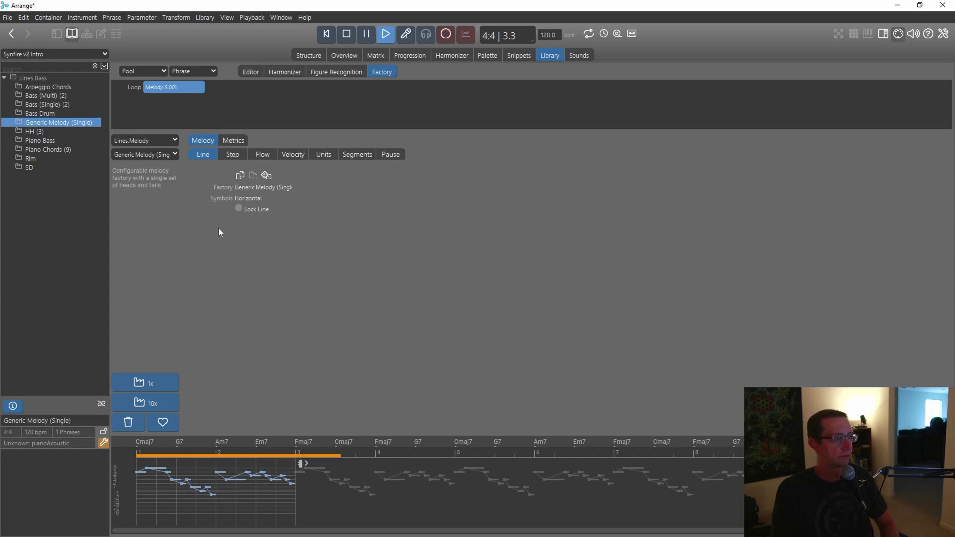
# Step: Examine the Step, Flow, Velocity, Units, Segments and Pause settings of the Generic Melody (Single) factory
pyautogui.click(233, 155)
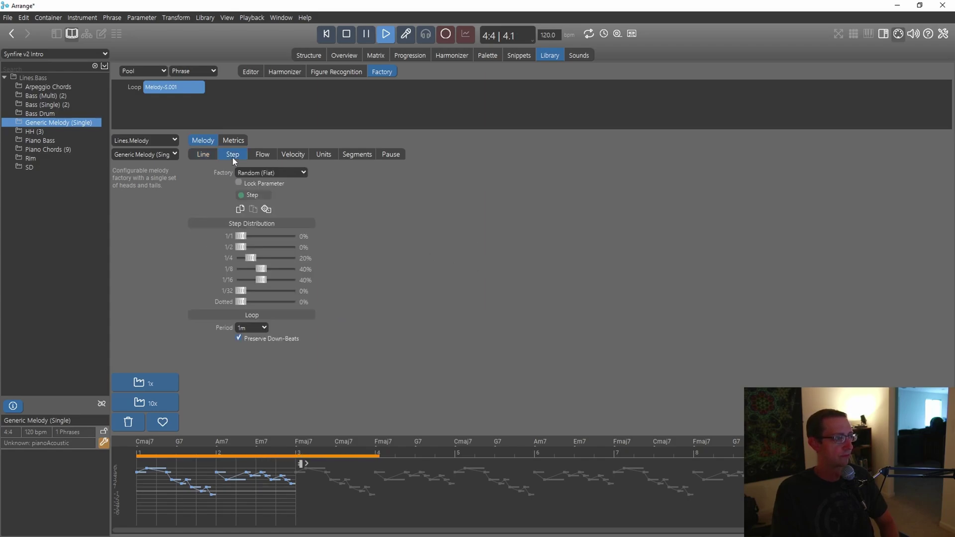
pyautogui.click(347, 35)
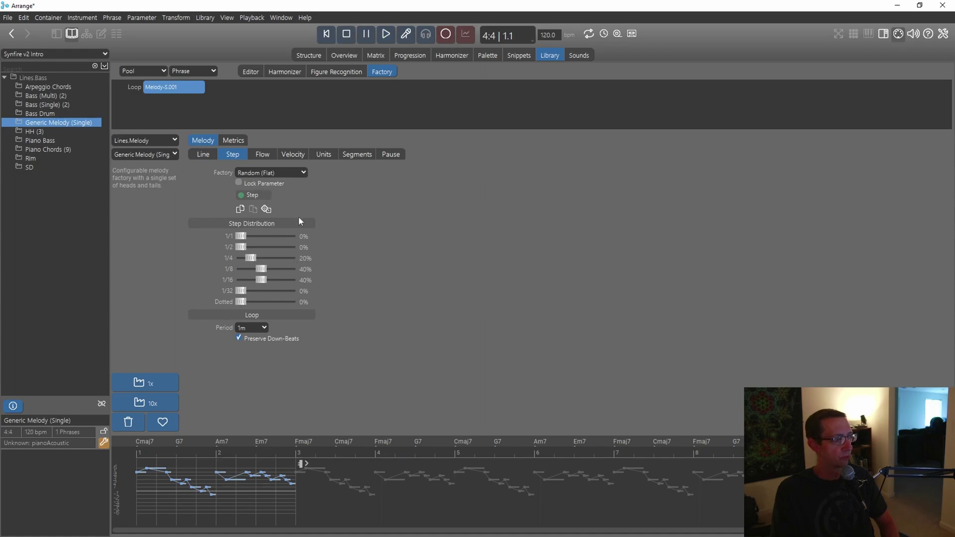
pyautogui.click(262, 174)
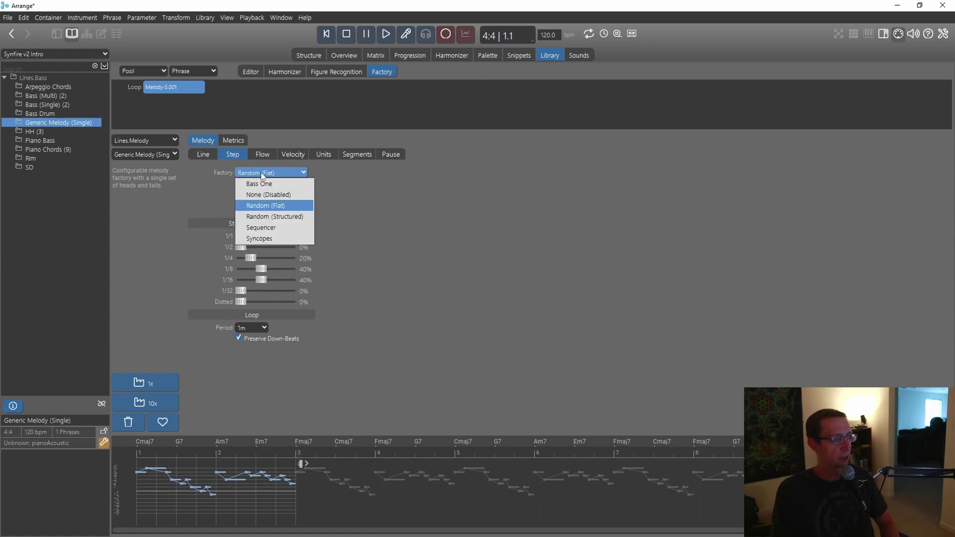
pyautogui.click(262, 174)
pyautogui.click(262, 154)
pyautogui.click(294, 154)
pyautogui.click(329, 154)
pyautogui.click(358, 154)
pyautogui.click(391, 155)
# Step: Set the single melody's Step factory to Sequencer, then generate and audition two more phrases
pyautogui.click(232, 155)
pyautogui.click(246, 172)
pyautogui.click(259, 228)
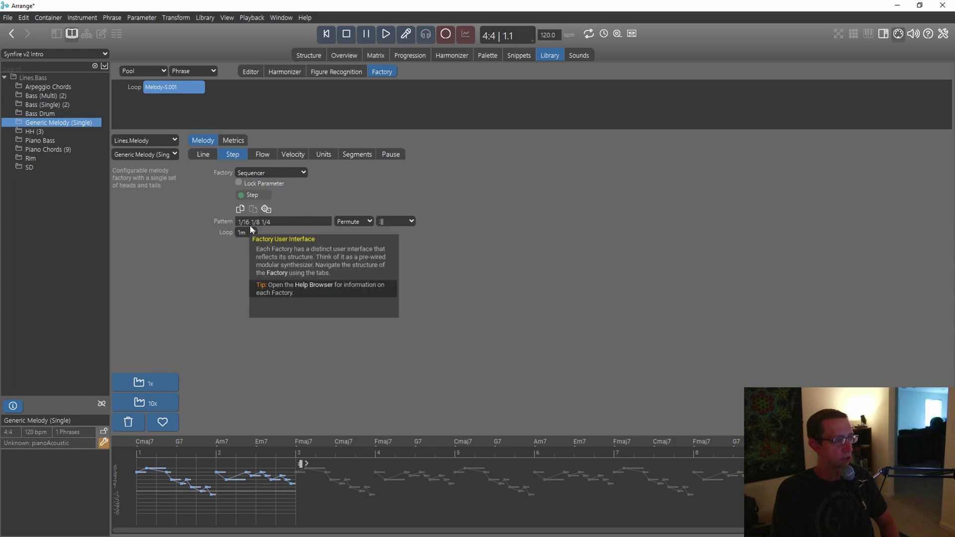
pyautogui.click(143, 383)
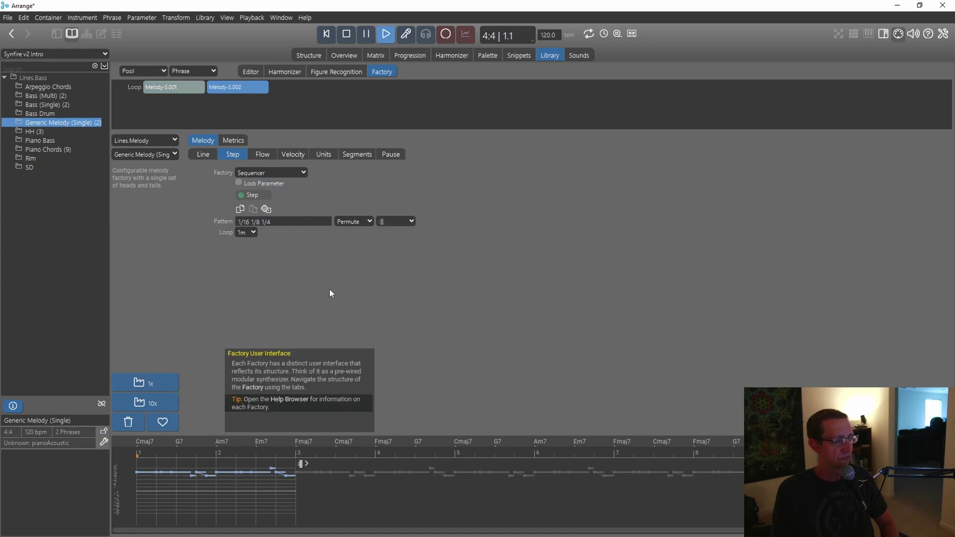
pyautogui.press('space')
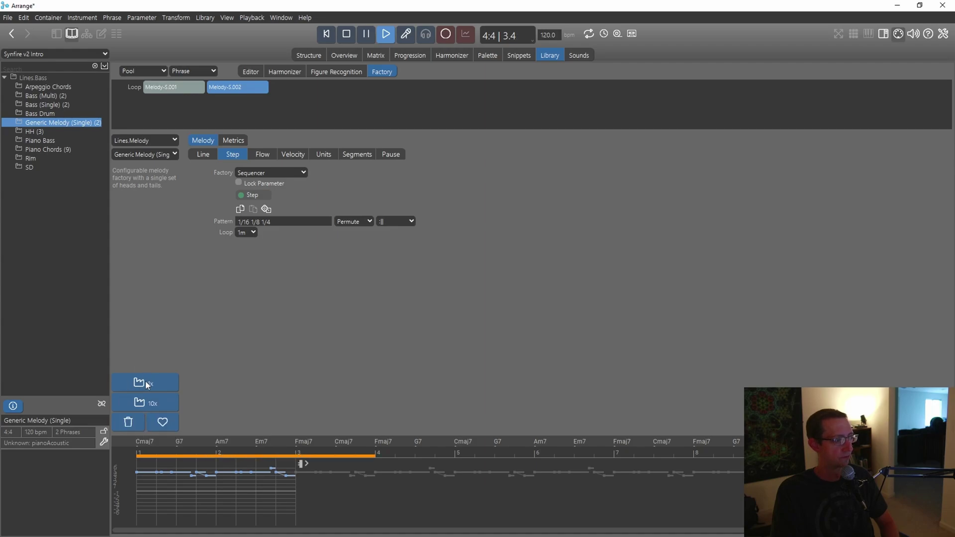
pyautogui.click(166, 378)
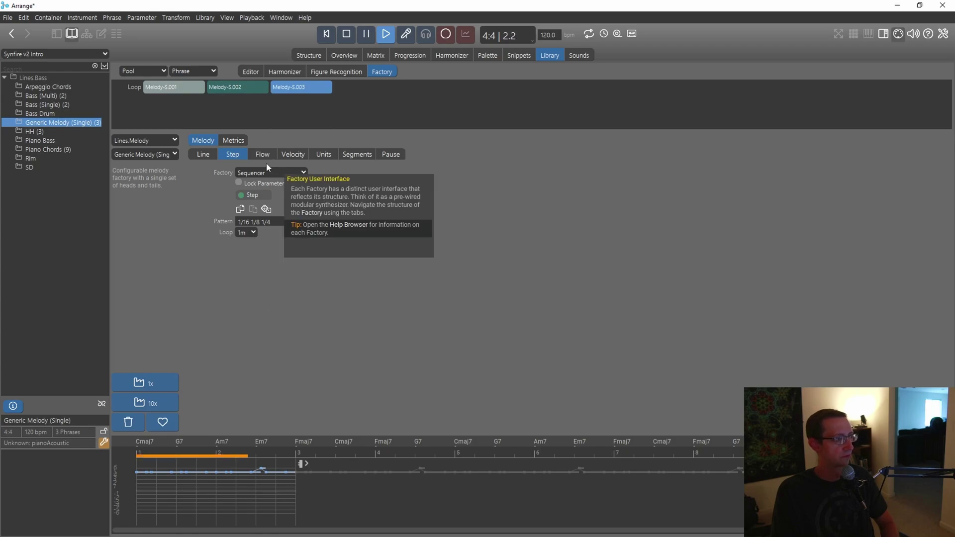
pyautogui.click(347, 33)
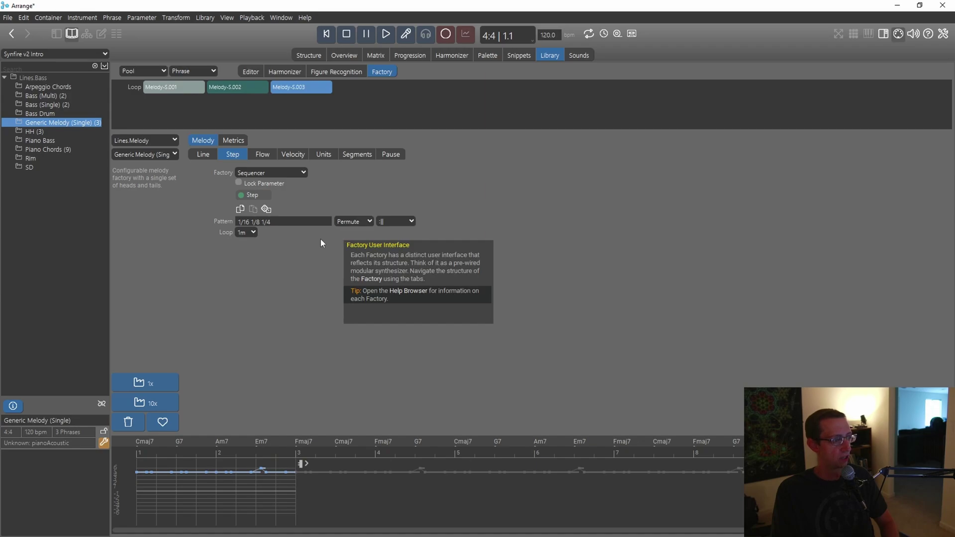
# Step: Switch to Generic Melody (Multi) with the Random (Structured) Step factory, then generate and audition one phrase
pyautogui.click(167, 155)
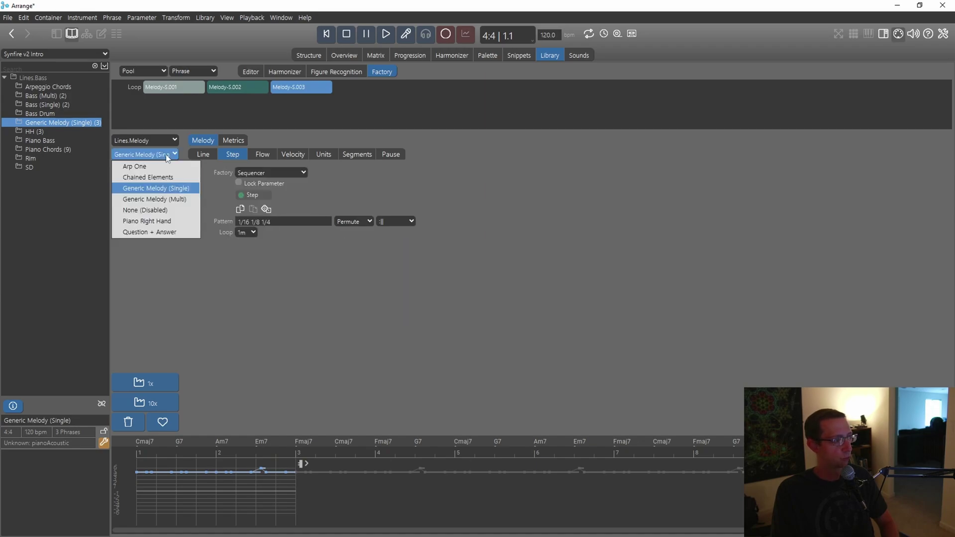
pyautogui.click(166, 199)
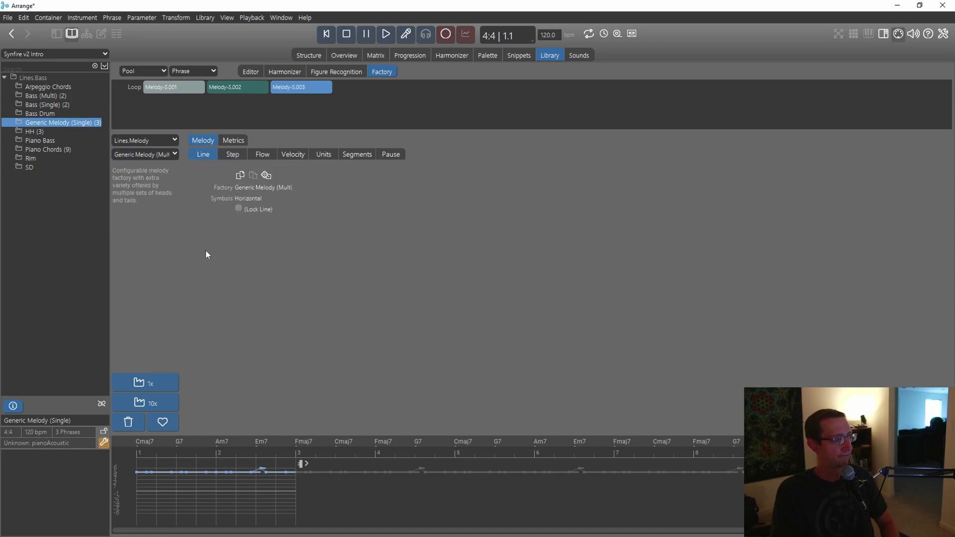
pyautogui.click(232, 155)
pyautogui.click(263, 173)
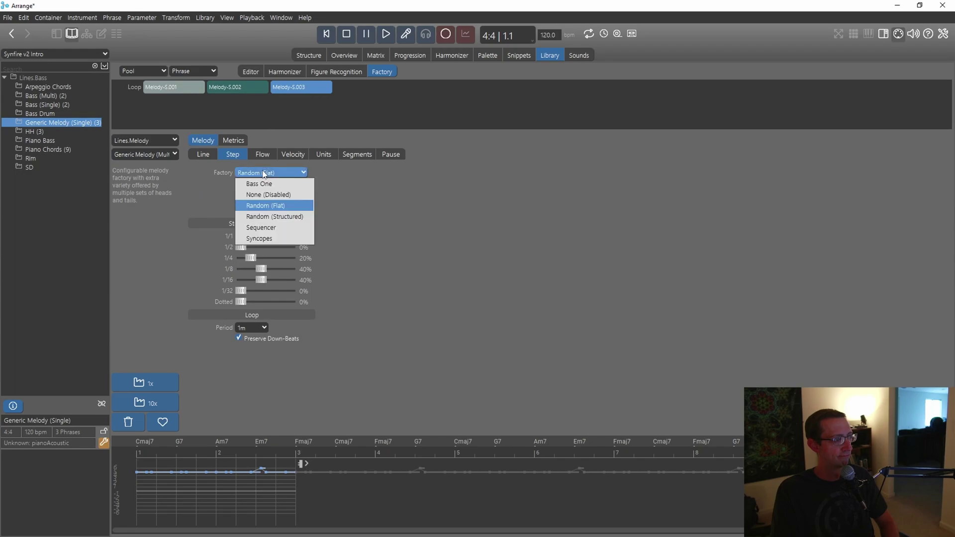
pyautogui.click(279, 216)
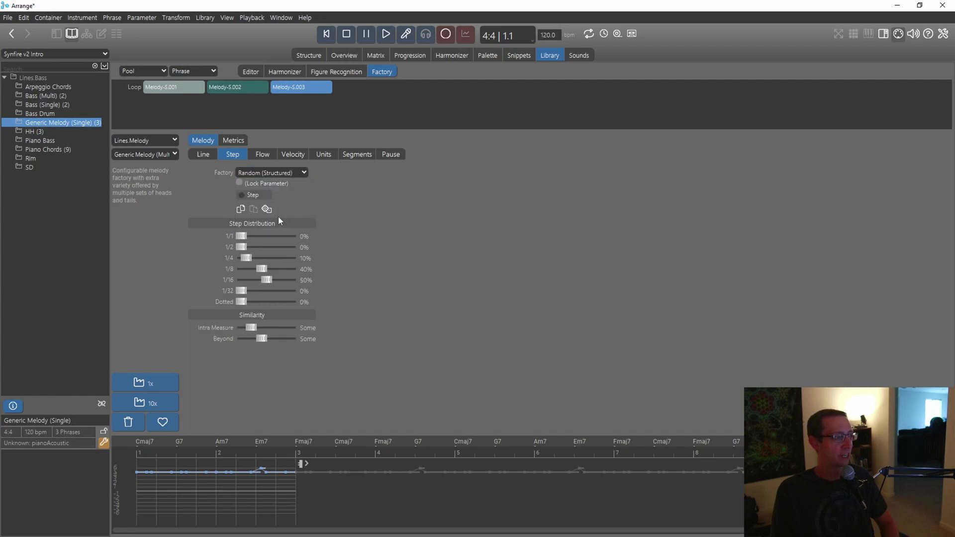
pyautogui.click(140, 385)
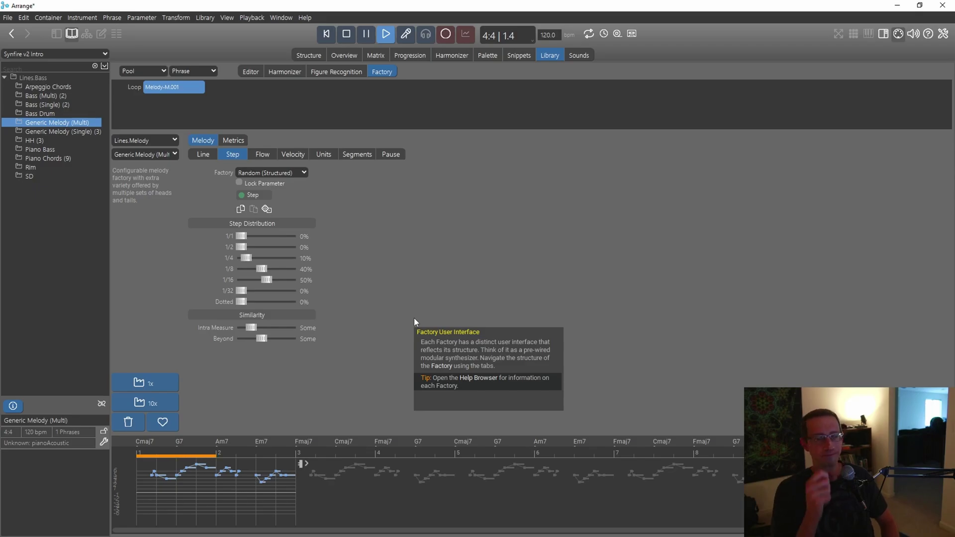
pyautogui.click(347, 35)
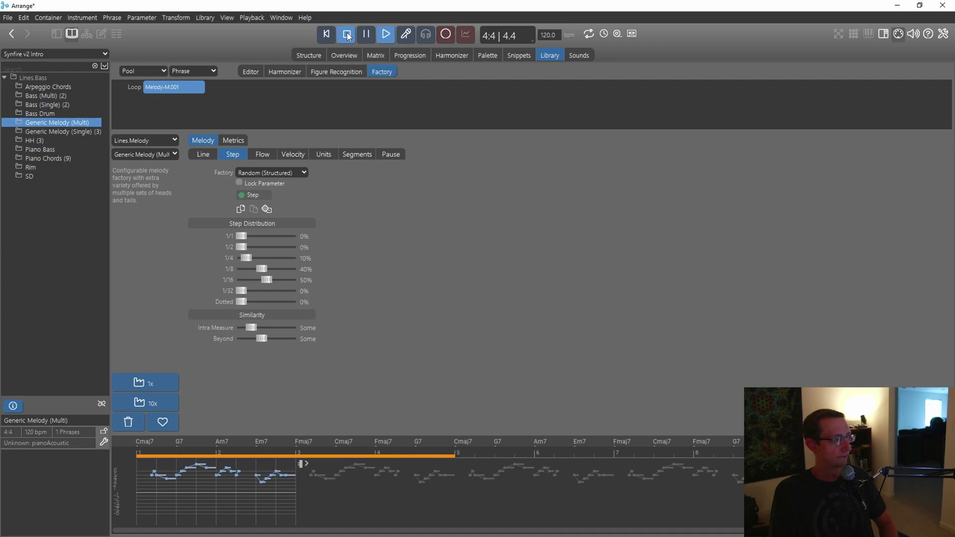
# Step: Switch to the Piano Right Hand factory and generate one phrase, reviewing its Metrics and Step settings during playback
pyautogui.click(145, 154)
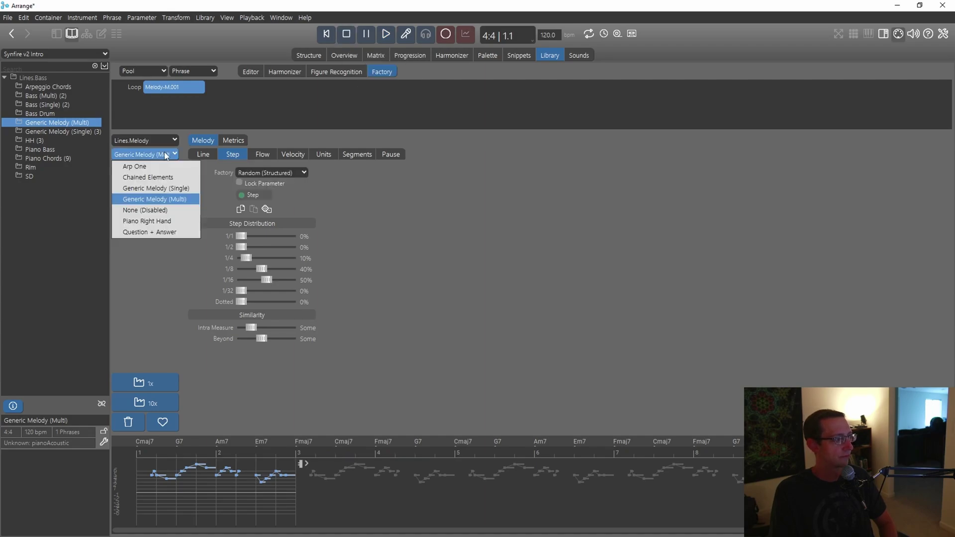
pyautogui.click(147, 220)
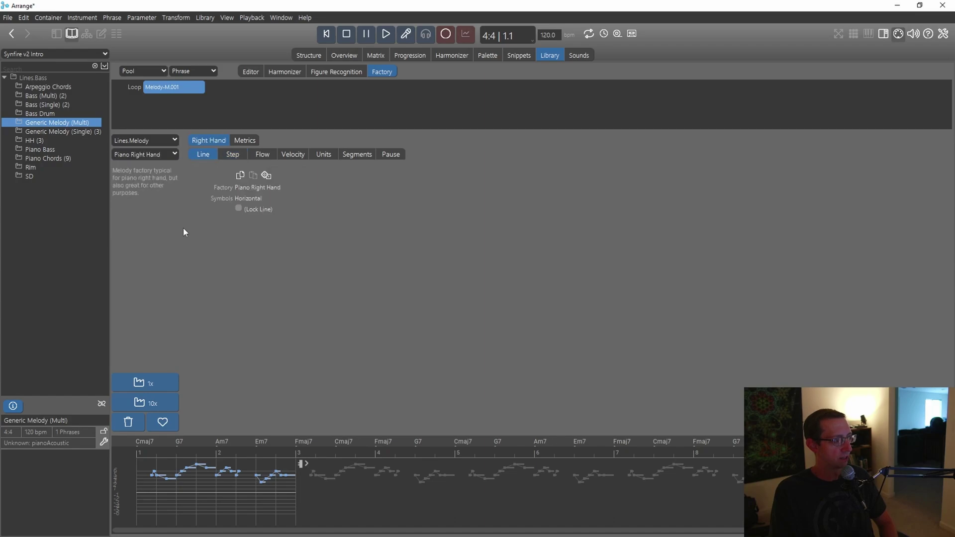
pyautogui.click(157, 384)
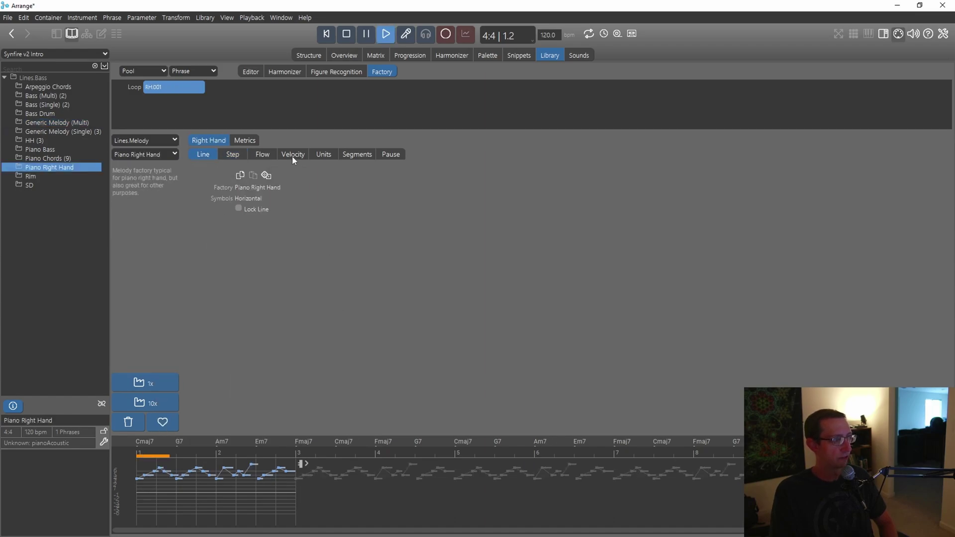
pyautogui.click(245, 140)
pyautogui.click(220, 142)
pyautogui.click(234, 156)
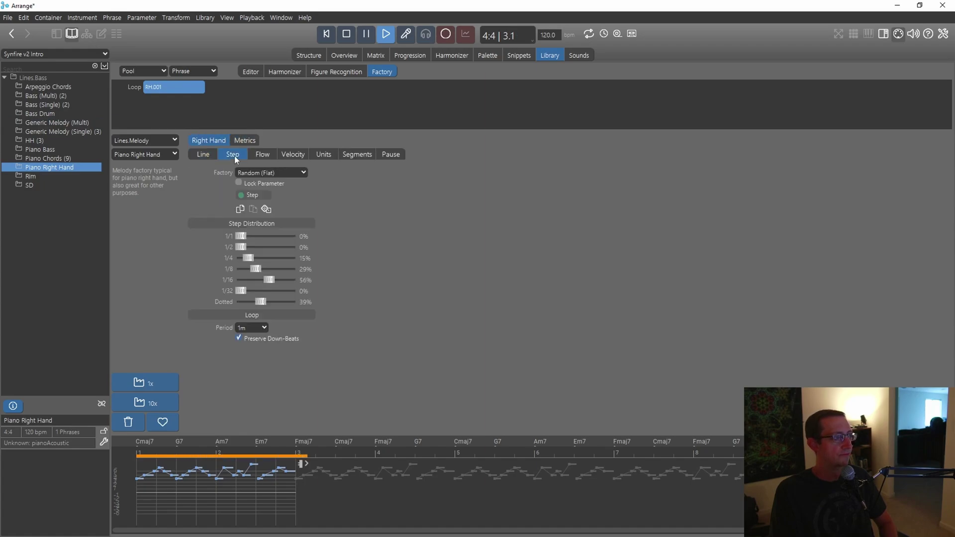
# Step: Set the Piano Right Hand Step factory to Bass One and generate another phrase
pyautogui.click(269, 172)
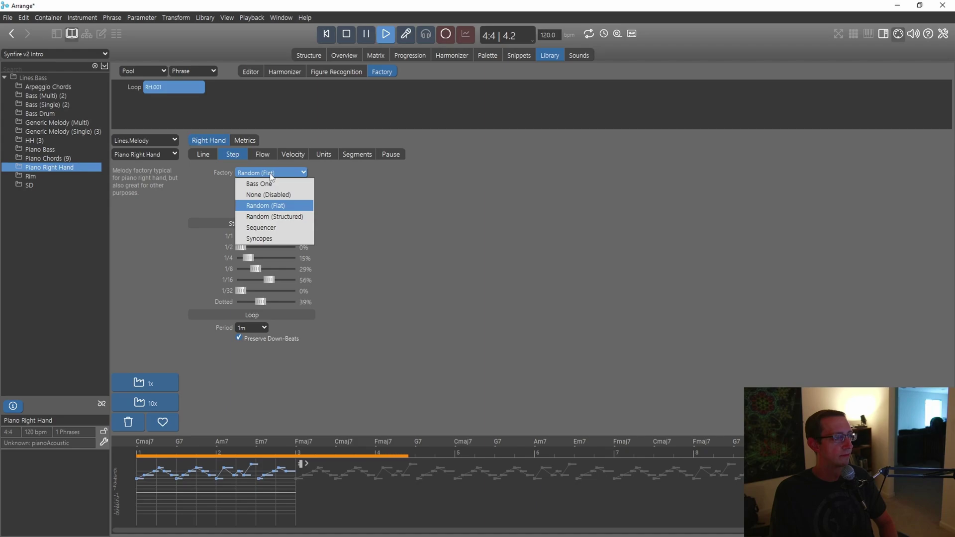
pyautogui.click(270, 181)
pyautogui.click(148, 383)
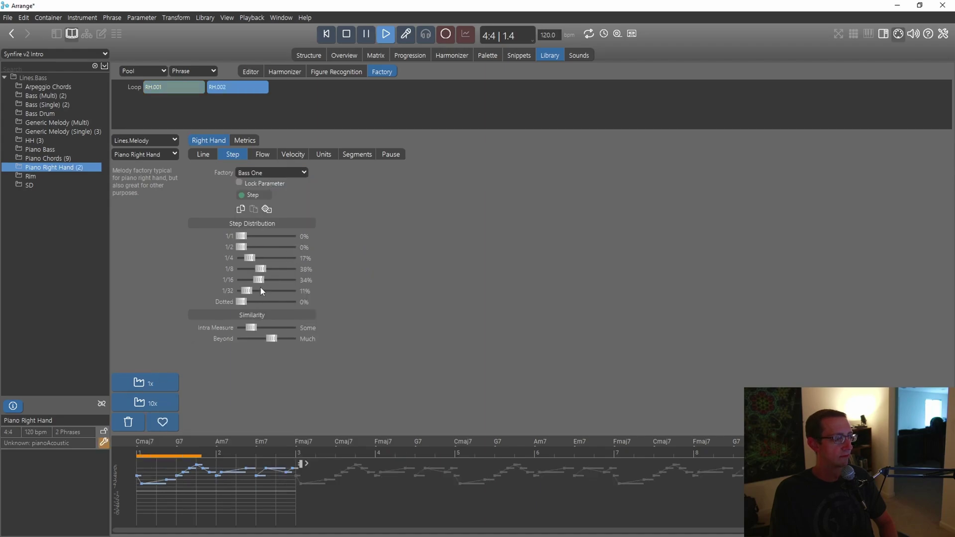
# Step: Set the Piano Right Hand Step factory to Syncopes and generate one more phrase
pyautogui.click(242, 171)
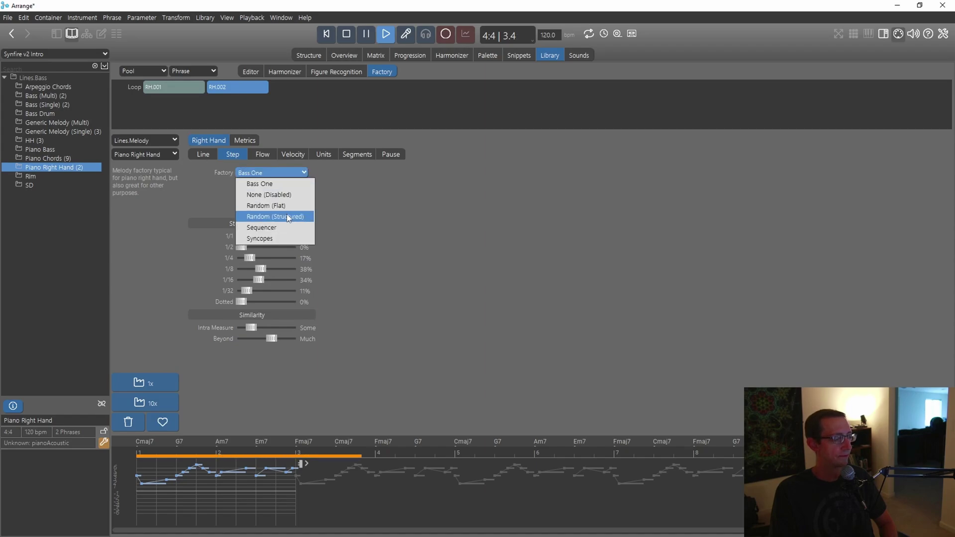
pyautogui.click(270, 240)
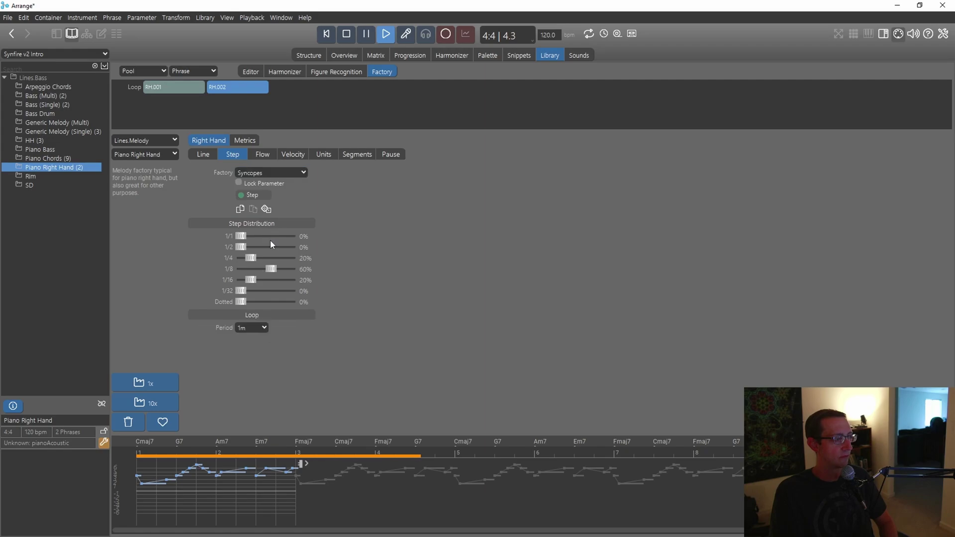
pyautogui.click(139, 383)
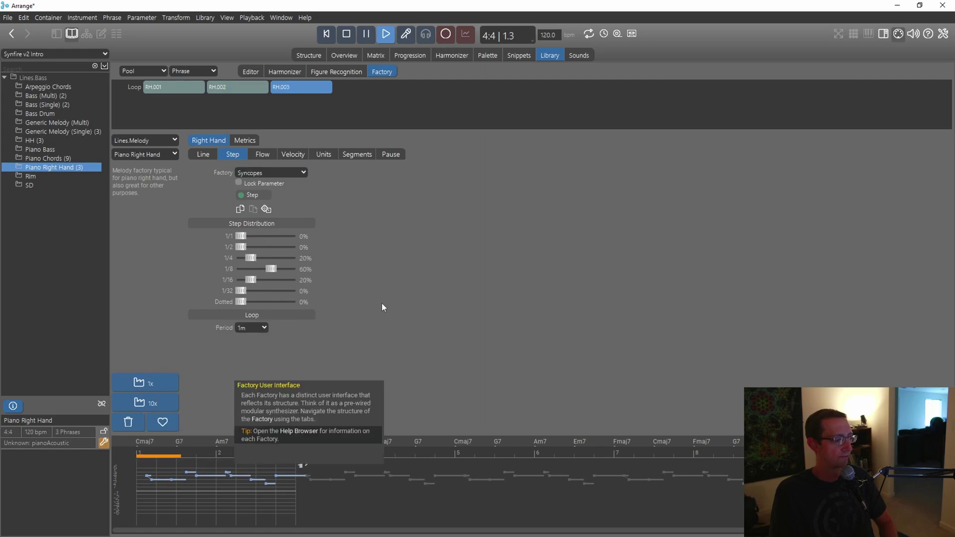
# Step: Review the Piano Right Hand Flow, Velocity, Units, Segments, Pause and Step settings while the phrase plays, ending with playback stopped
pyautogui.click(258, 153)
pyautogui.click(285, 155)
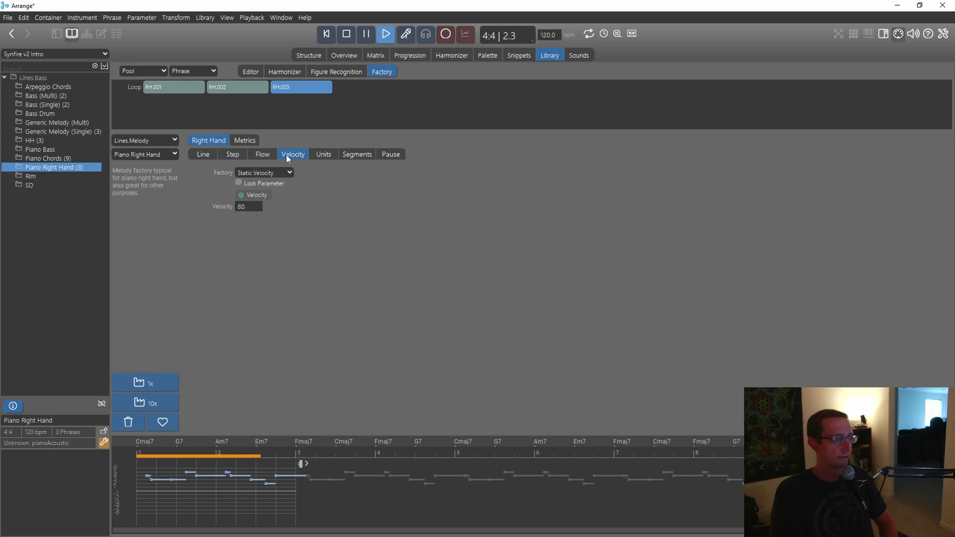
pyautogui.click(318, 154)
pyautogui.click(356, 156)
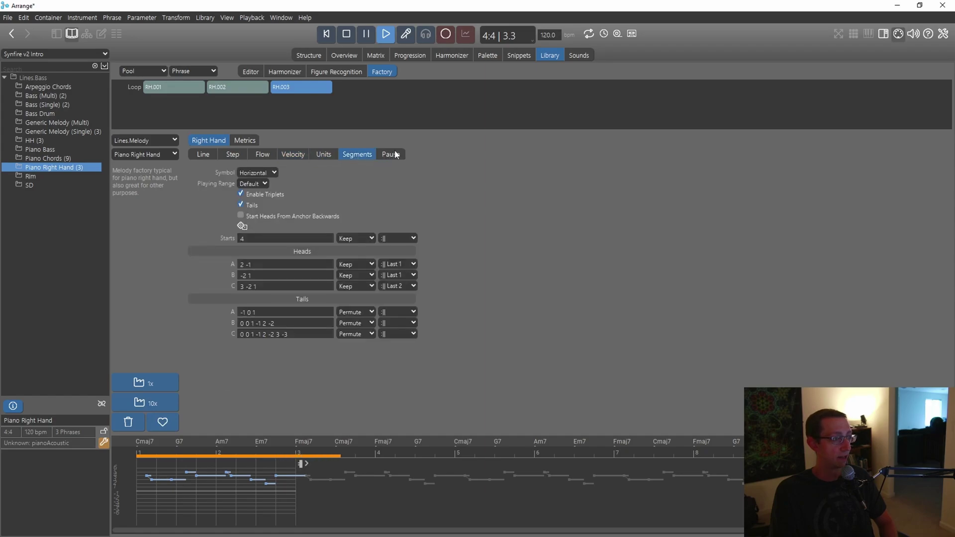
pyautogui.click(391, 154)
pyautogui.click(232, 155)
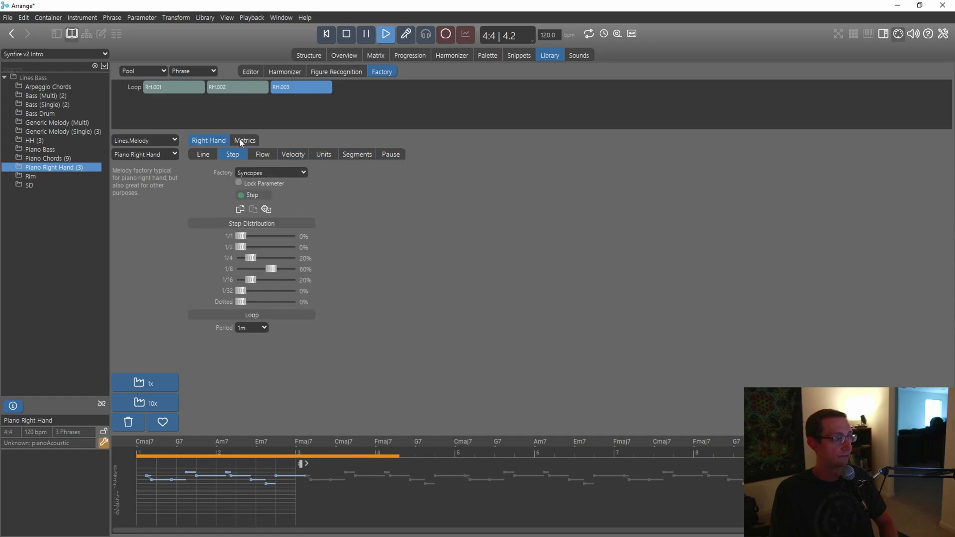
pyautogui.click(347, 35)
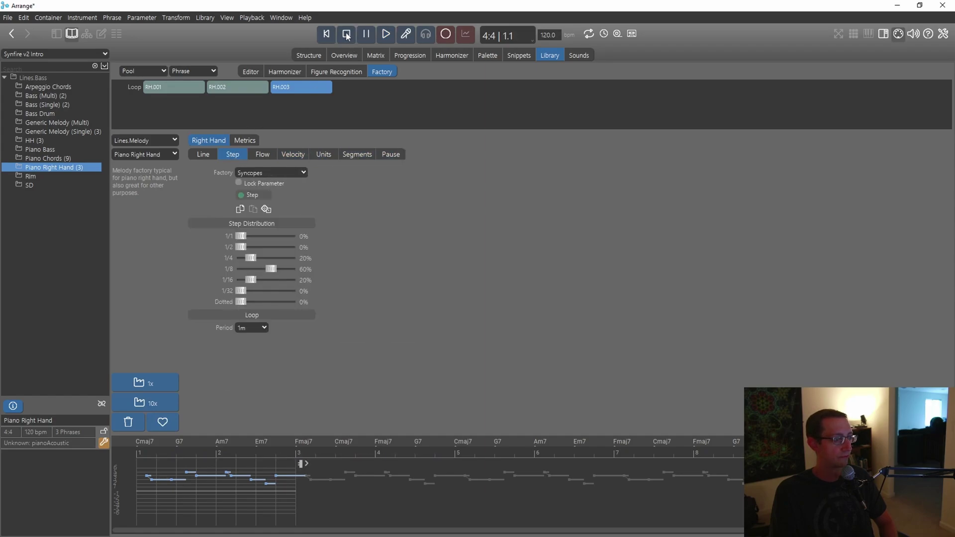
# Step: Switch back to the Generic Melody (Multi) factory, generate one phrase and audition it
pyautogui.click(171, 157)
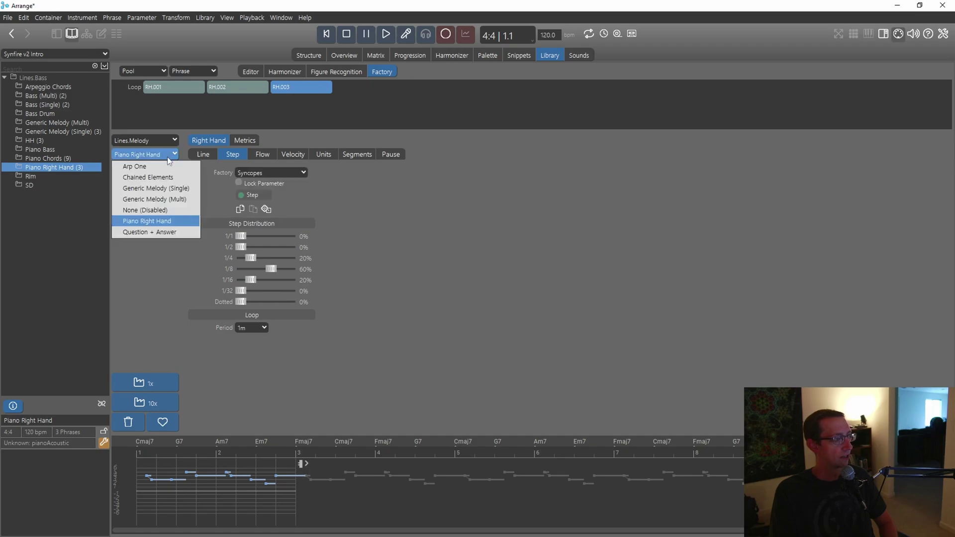
pyautogui.click(148, 201)
pyautogui.click(139, 383)
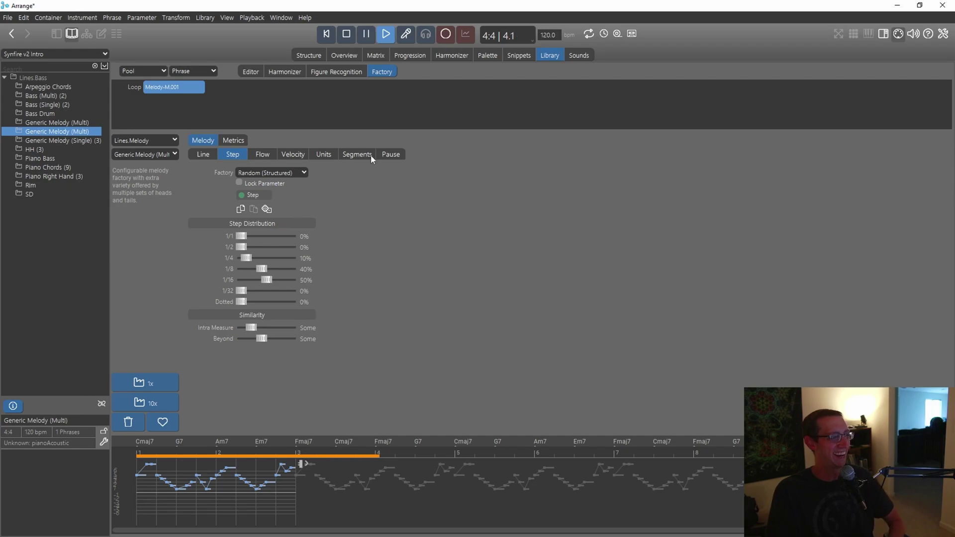
pyautogui.press('space')
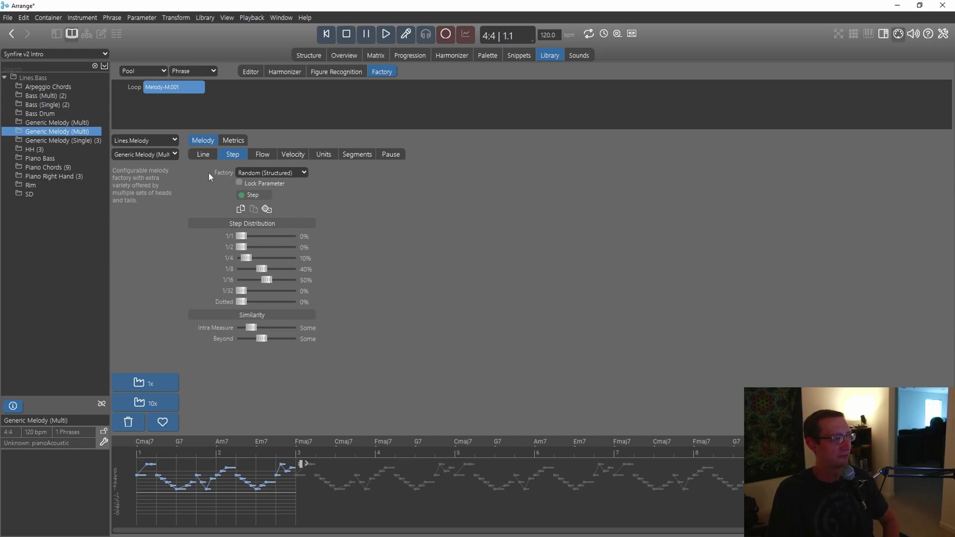
# Step: Browse the available factory categories, examining the Parameters group
pyautogui.click(168, 141)
pyautogui.moveTo(160, 155)
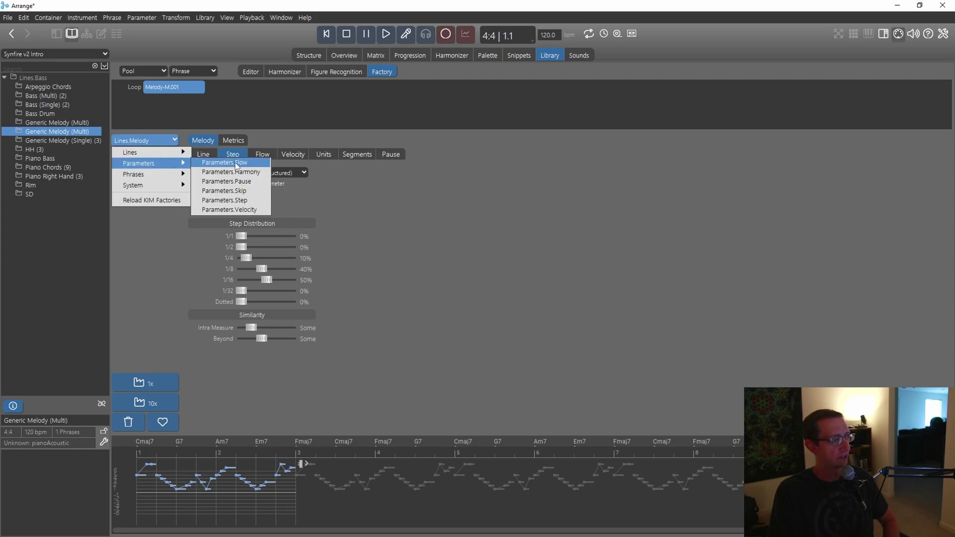
# Step: Switch the factory to Parameters.Velocity with Metric Velocities and generate one velocity phrase with the Chords (on-beat, soft) preset
pyautogui.click(246, 210)
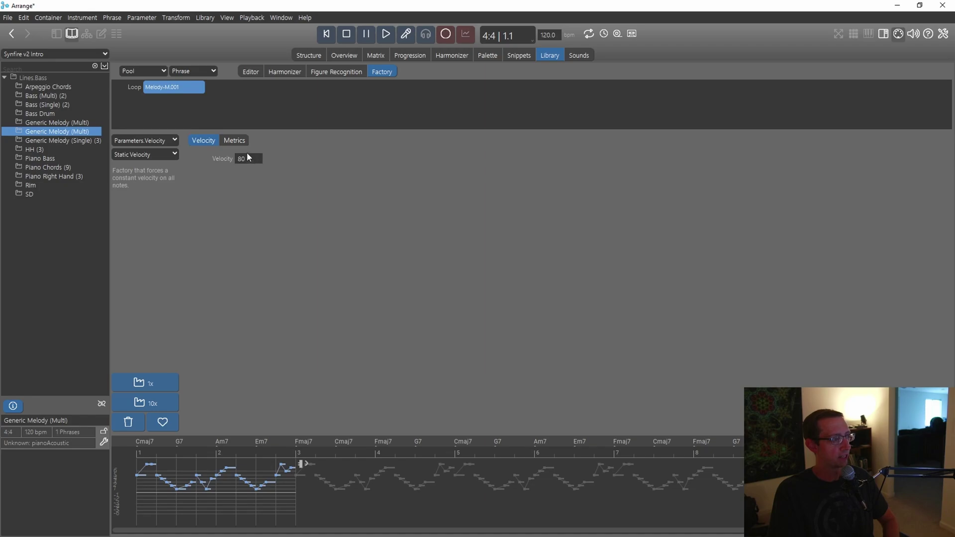
pyautogui.click(235, 141)
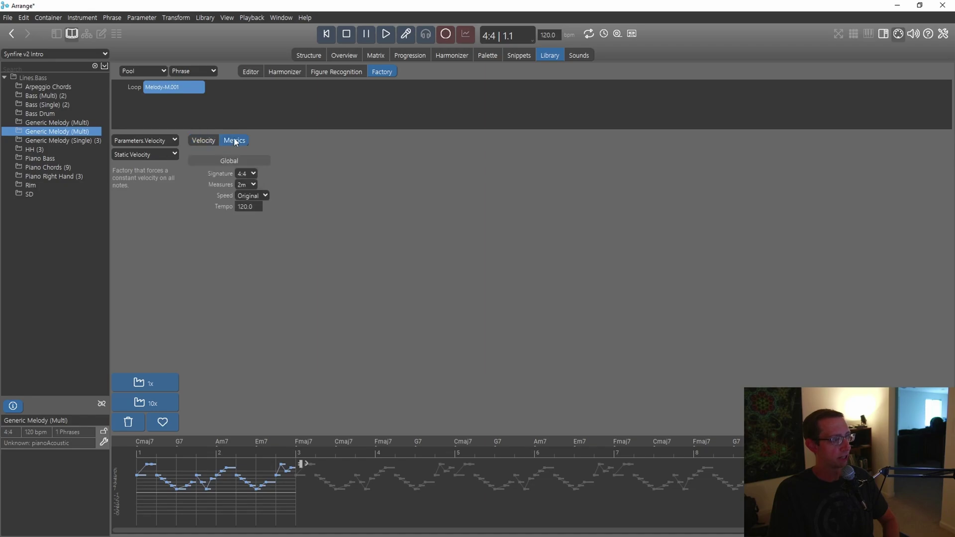
pyautogui.click(207, 142)
pyautogui.click(163, 157)
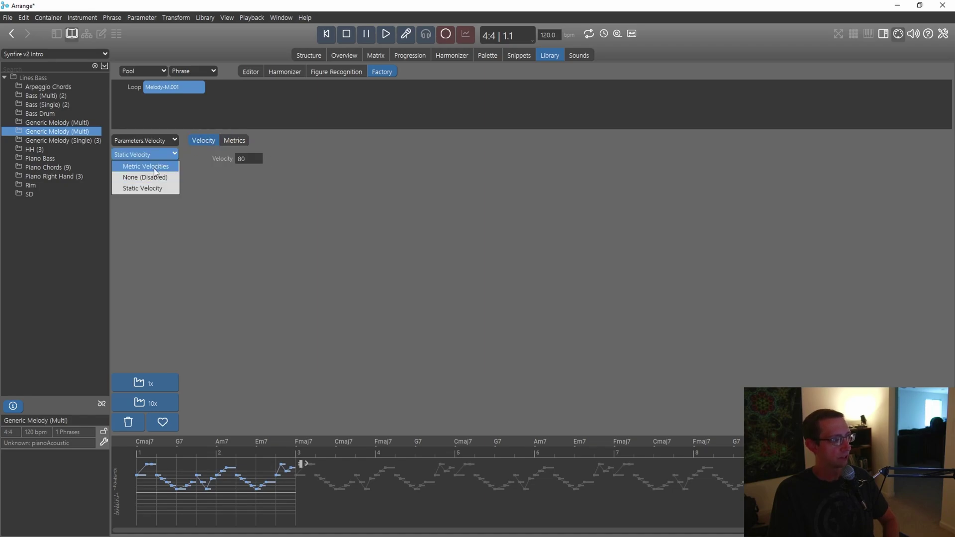
pyautogui.click(155, 169)
pyautogui.click(267, 161)
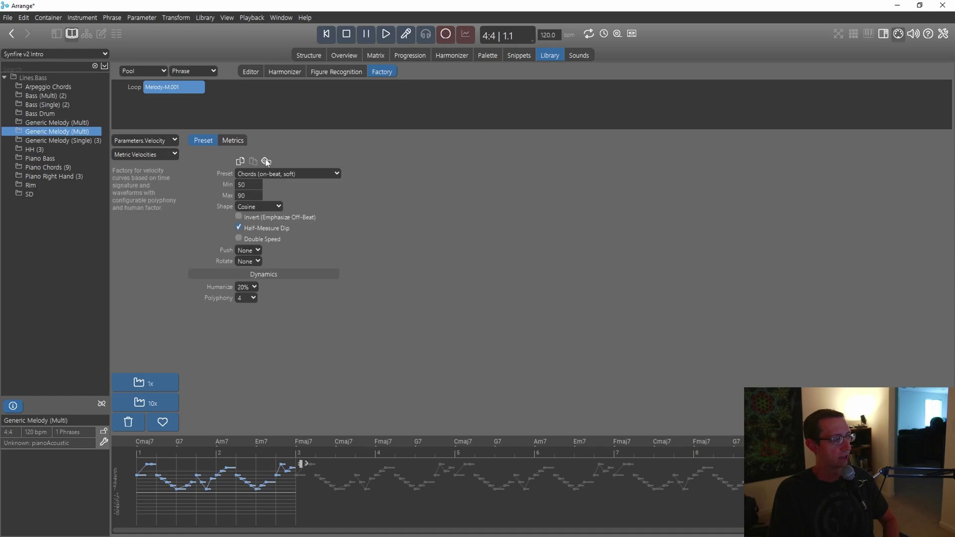
pyautogui.click(160, 377)
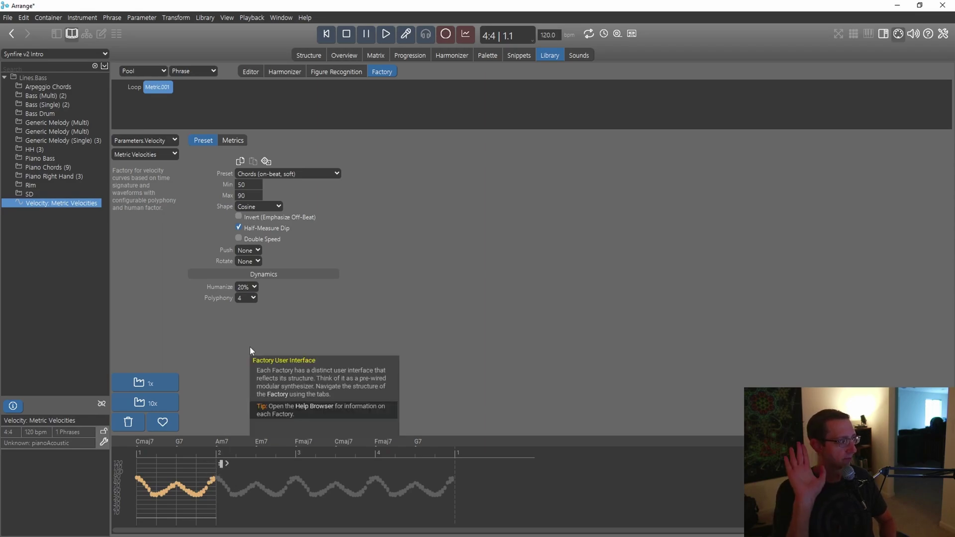
# Step: Switch the factory to Parameters.Harmony and select the Chord Machine
pyautogui.click(174, 141)
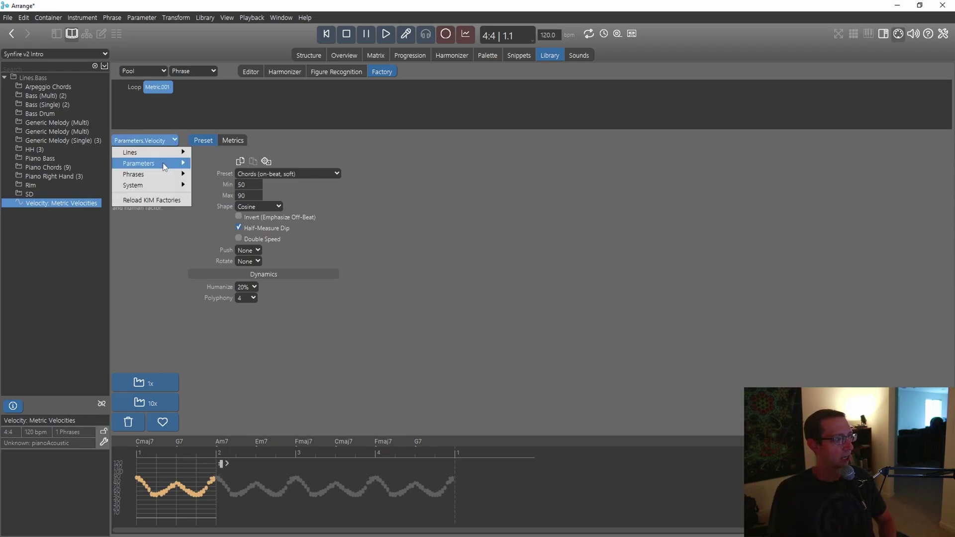
pyautogui.moveTo(165, 166)
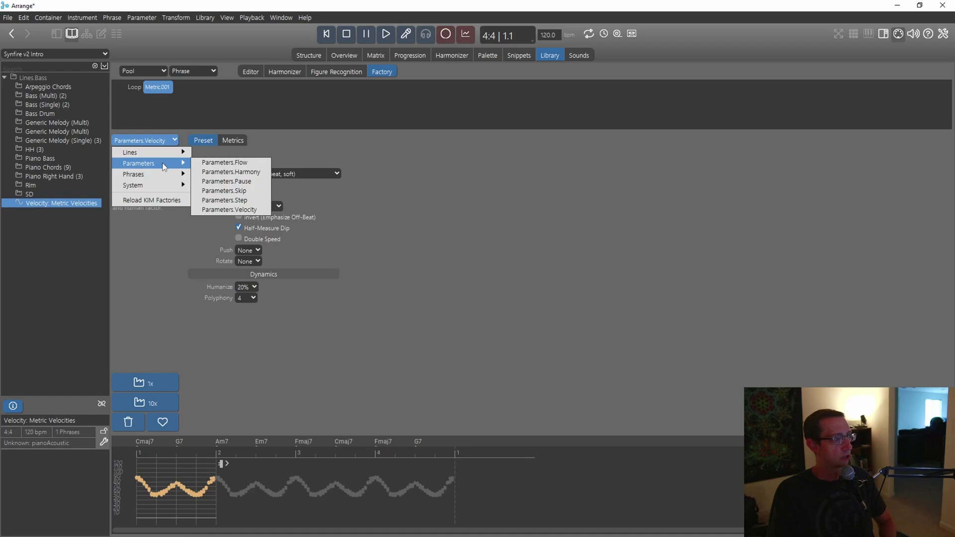
pyautogui.click(226, 172)
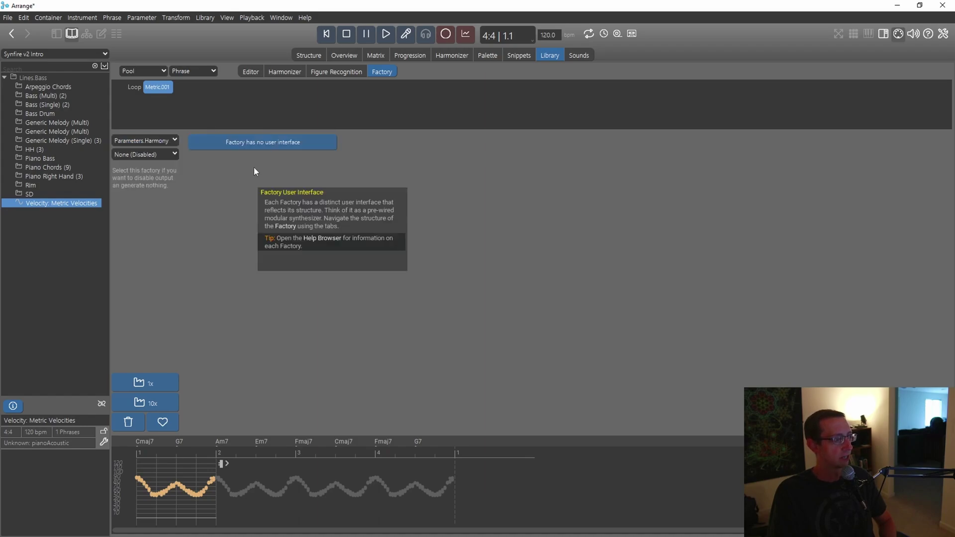
pyautogui.click(160, 154)
pyautogui.click(157, 165)
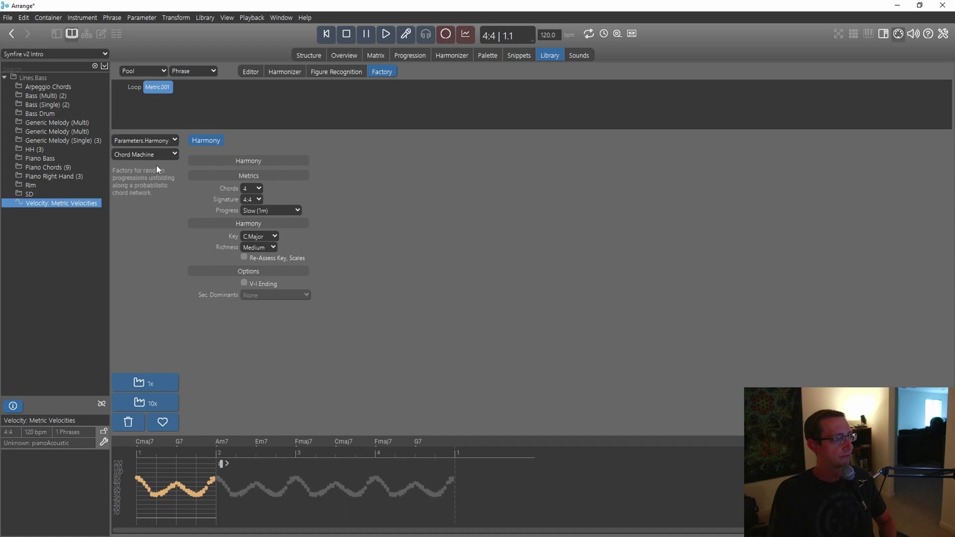
pyautogui.click(154, 142)
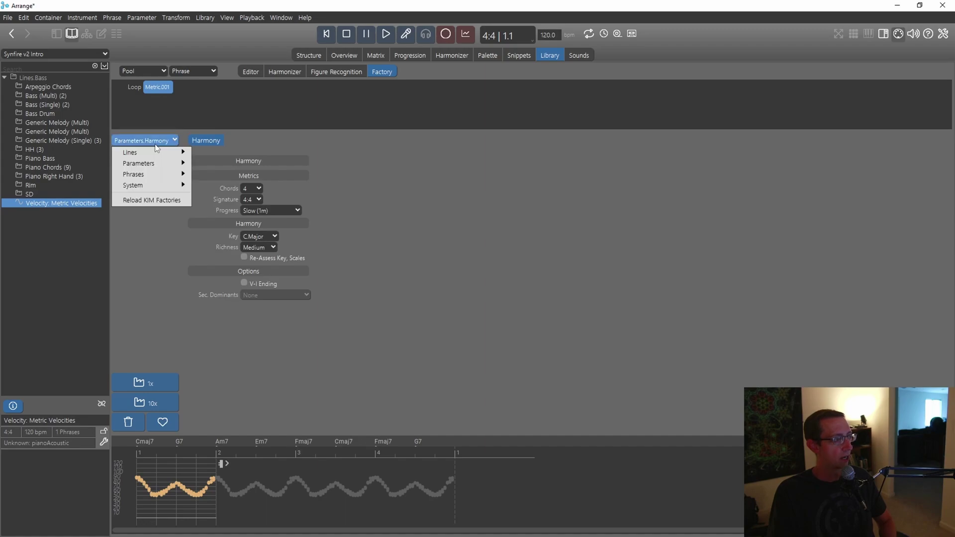
pyautogui.moveTo(148, 165)
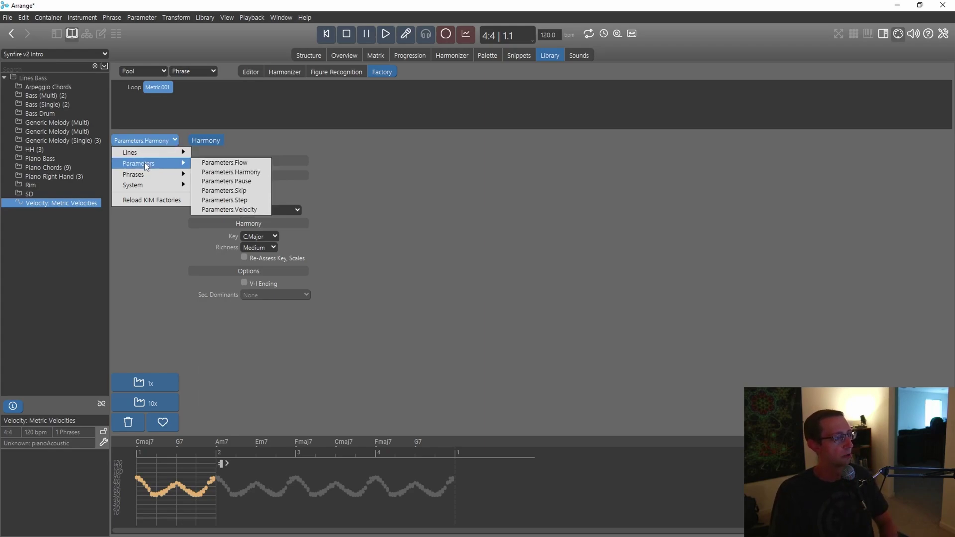
pyautogui.click(600, 221)
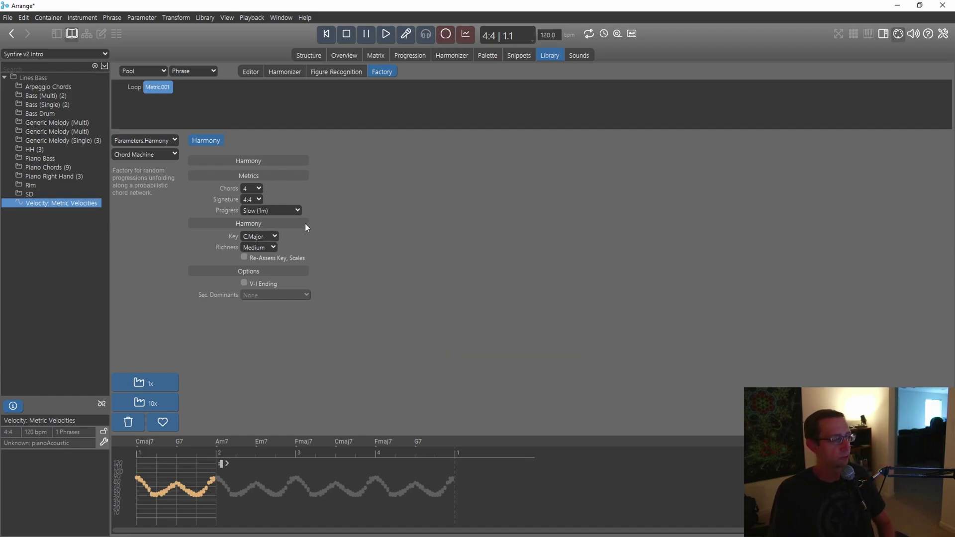
# Step: Set the Chord Machine's key to Eb.Major and its progress to Medium (ca. 2/4), then generate one progression and stop its playback
pyautogui.click(275, 237)
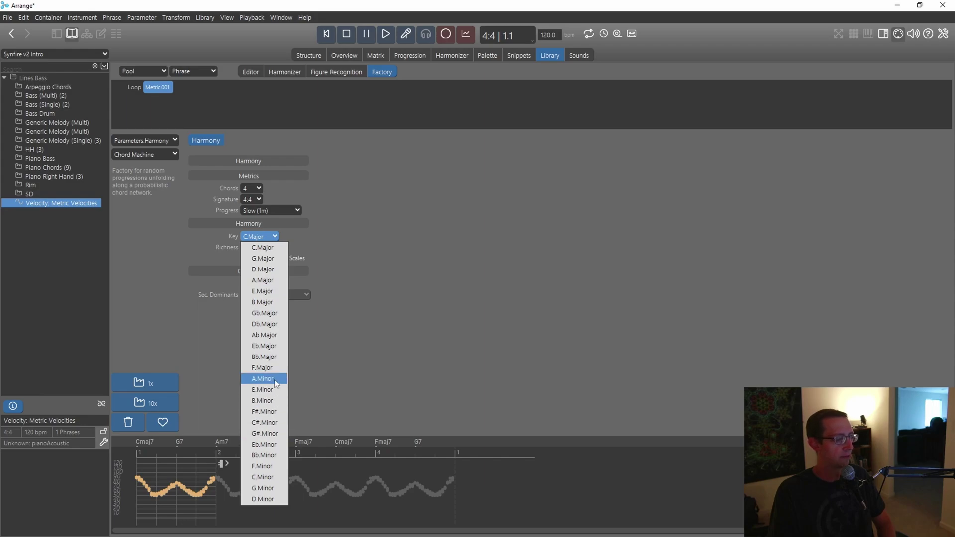
pyautogui.click(272, 346)
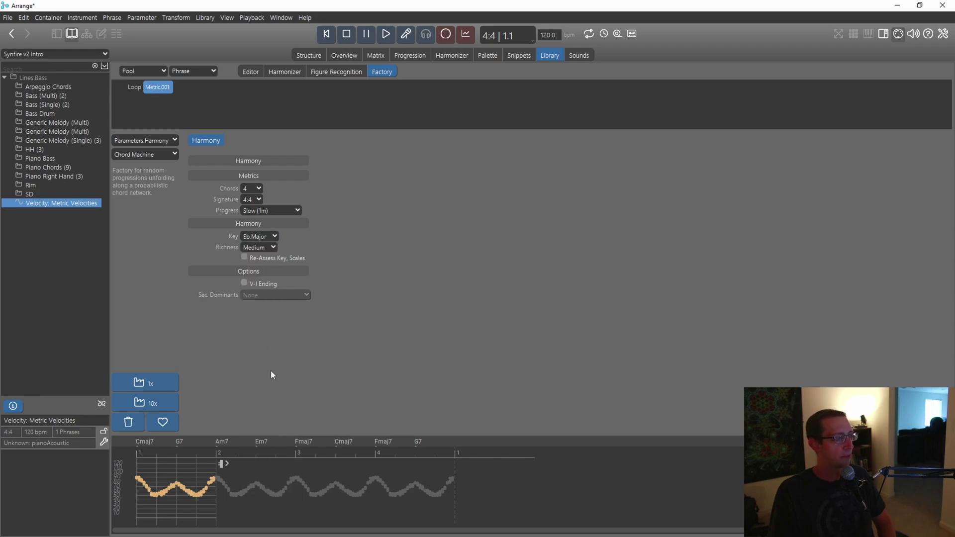
pyautogui.click(282, 213)
pyautogui.click(295, 228)
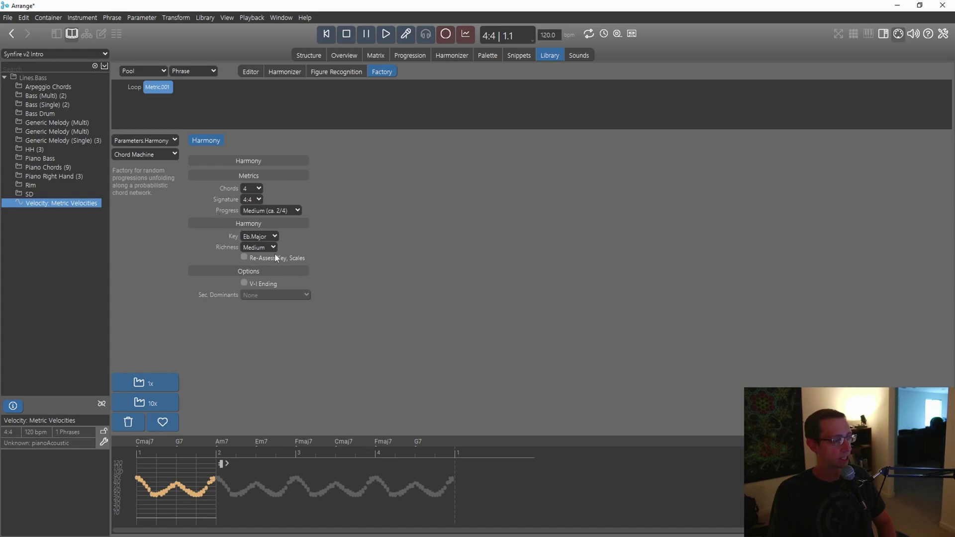
pyautogui.click(148, 384)
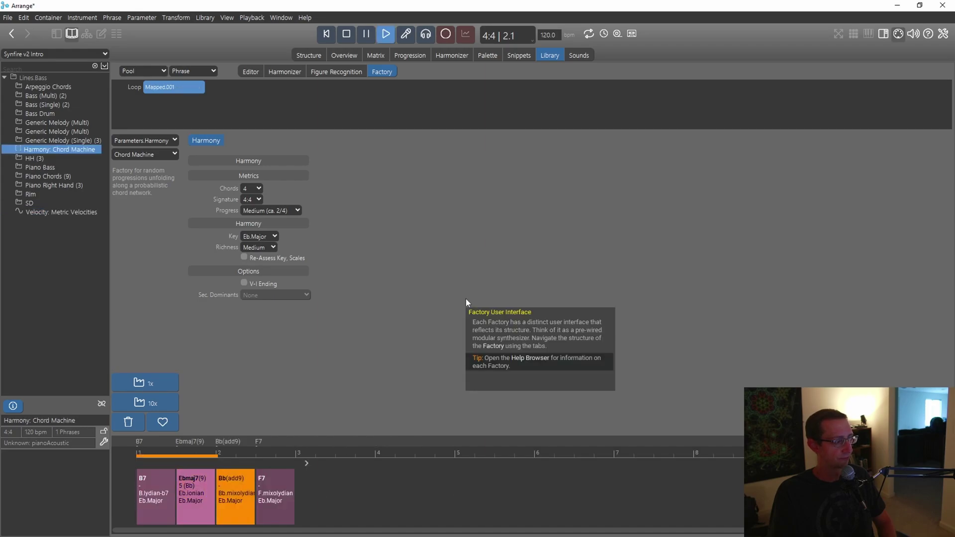
pyautogui.click(348, 36)
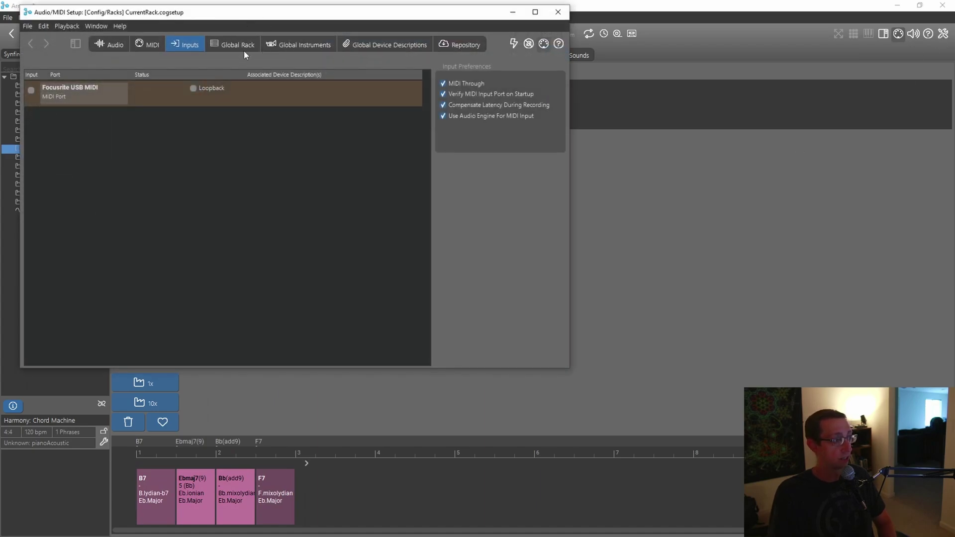
# Step: Lower the volume of the global Chords instrument in the Audio/MIDI Setup, then play the generated progression again and stop it
pyautogui.click(291, 47)
pyautogui.click(79, 108)
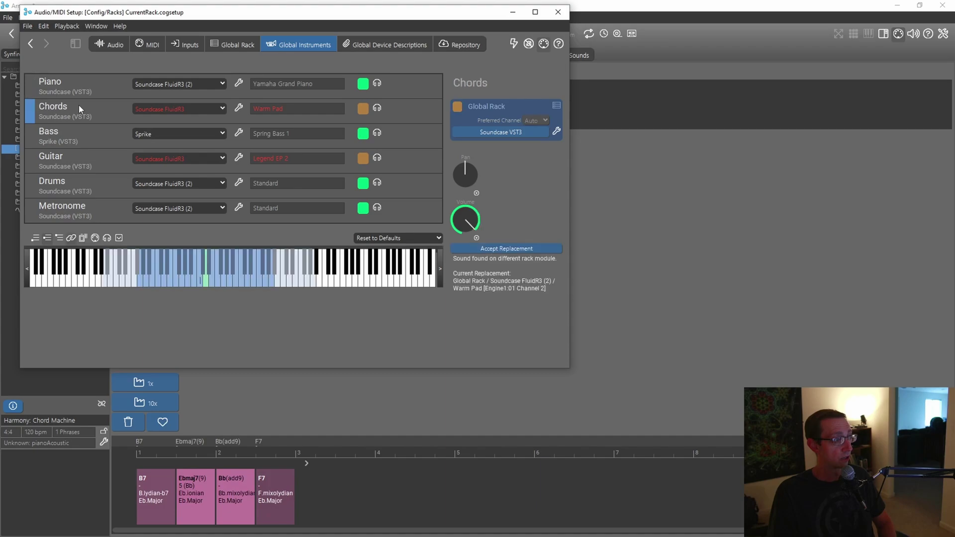
pyautogui.moveTo(467, 216); pyautogui.dragTo(478, 217)
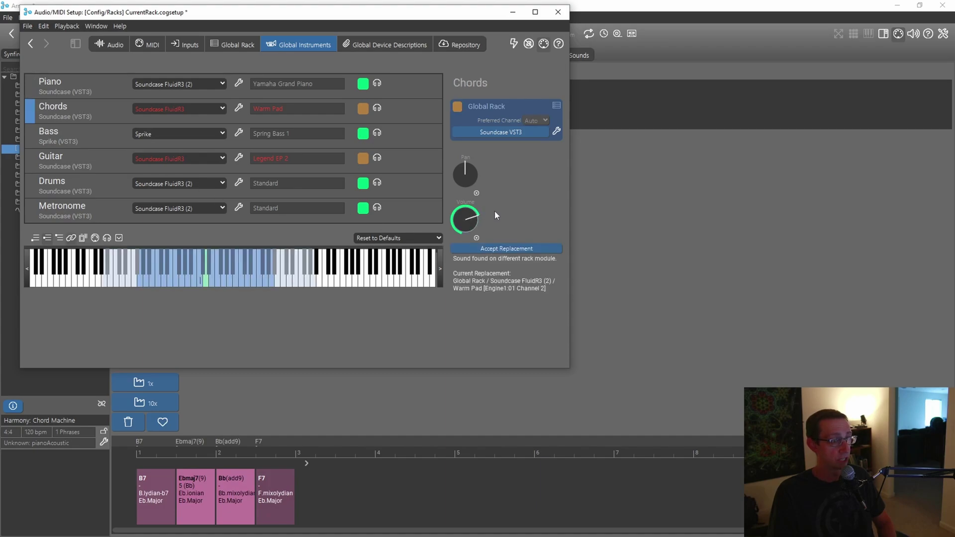
pyautogui.click(558, 12)
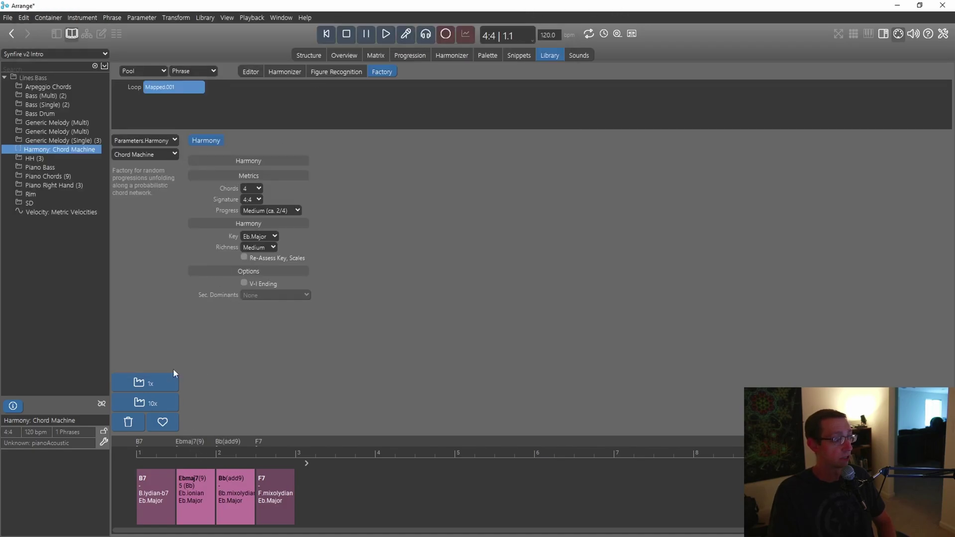
pyautogui.click(384, 36)
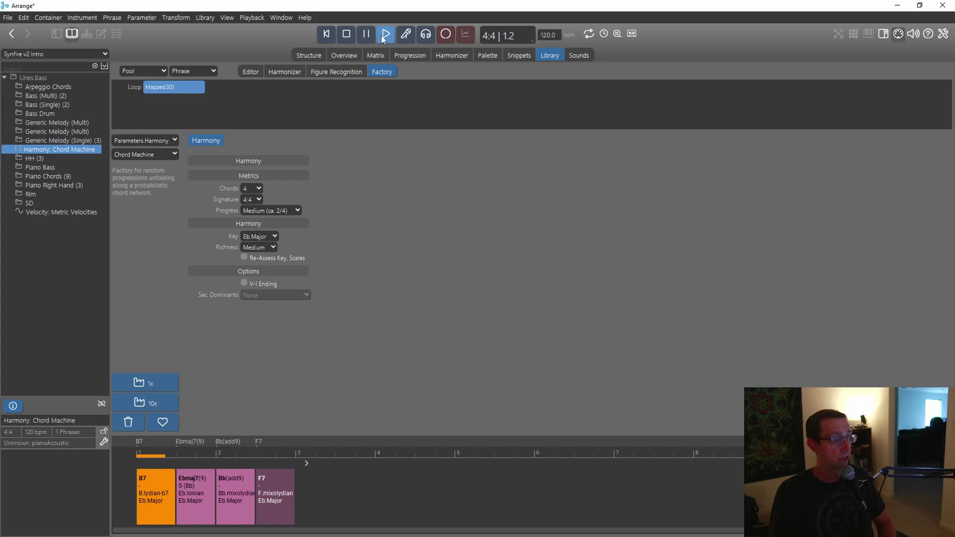
pyautogui.click(345, 34)
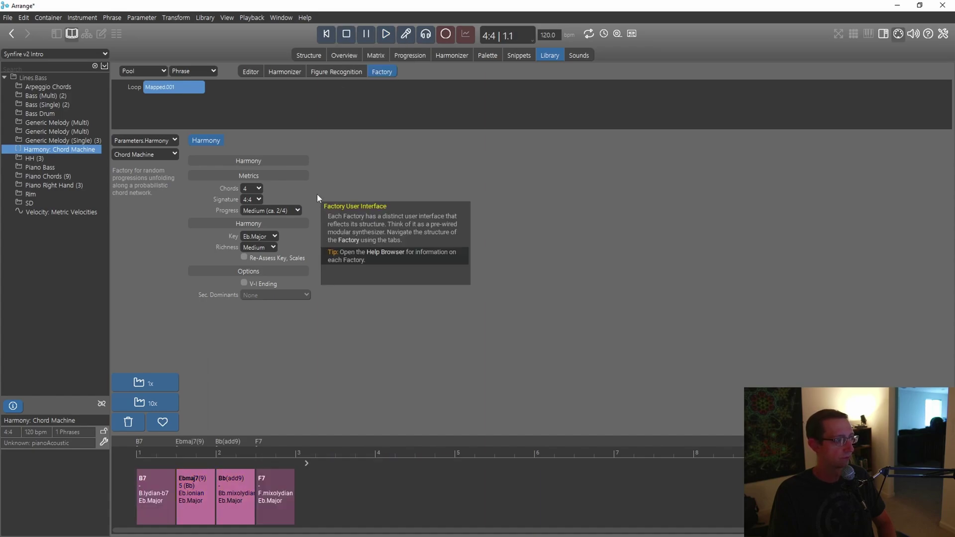
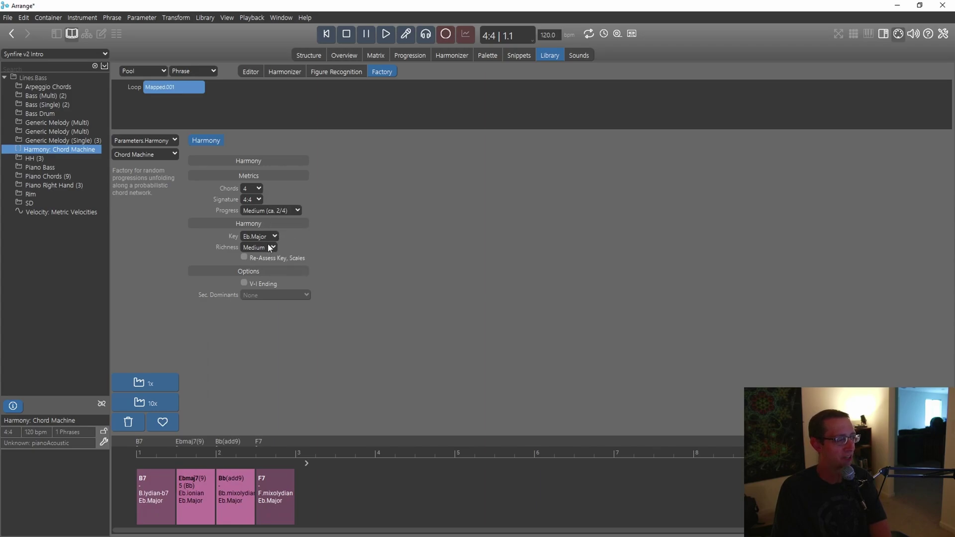
# Step: Set the harmony richness to Simple, generate one progression, and stop playback after listening
pyautogui.click(270, 248)
pyautogui.click(256, 255)
pyautogui.click(149, 384)
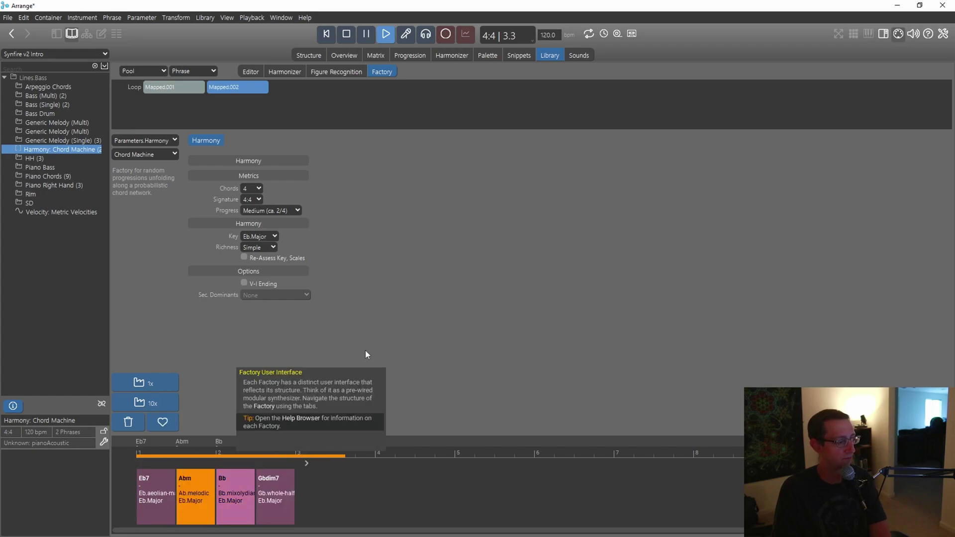
pyautogui.click(348, 34)
# Step: Generate one progression with the richness set to Complex and stop its playback
pyautogui.click(273, 247)
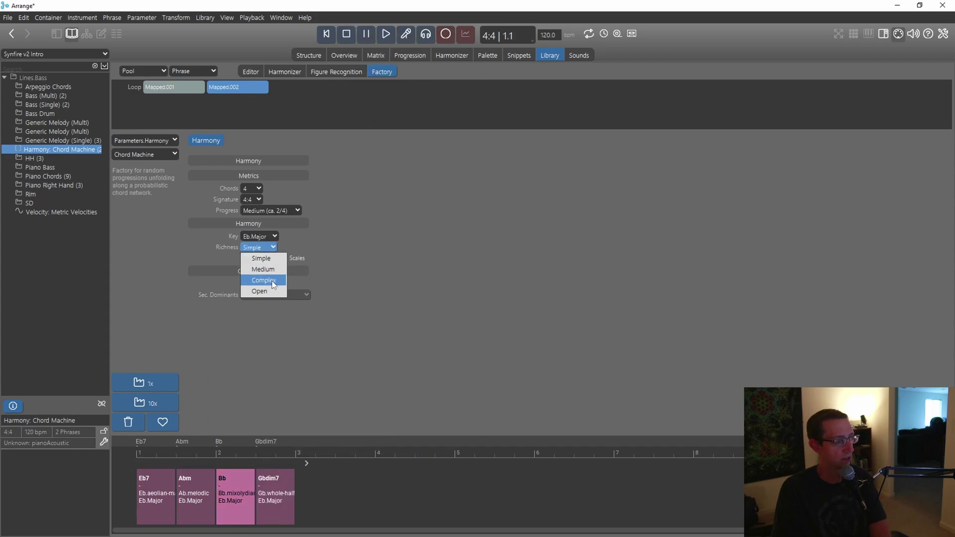
pyautogui.click(263, 281)
pyautogui.click(145, 383)
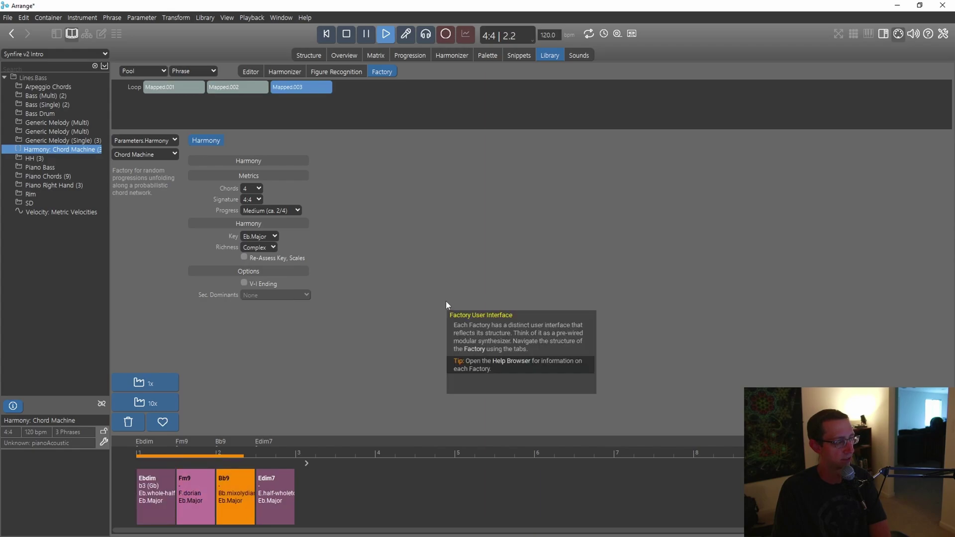
pyautogui.click(348, 34)
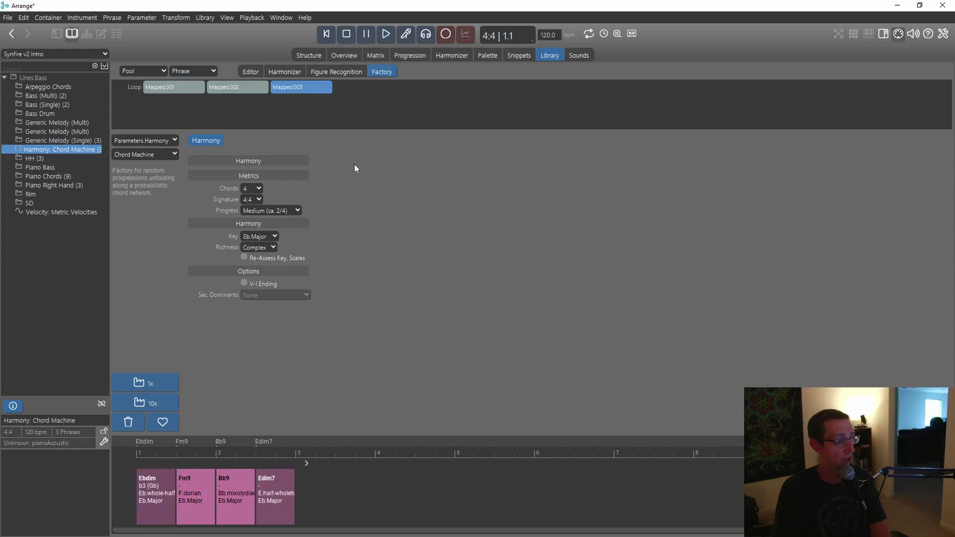
# Step: Change the richness to Open, generate one more progression, and stop playback
pyautogui.click(257, 248)
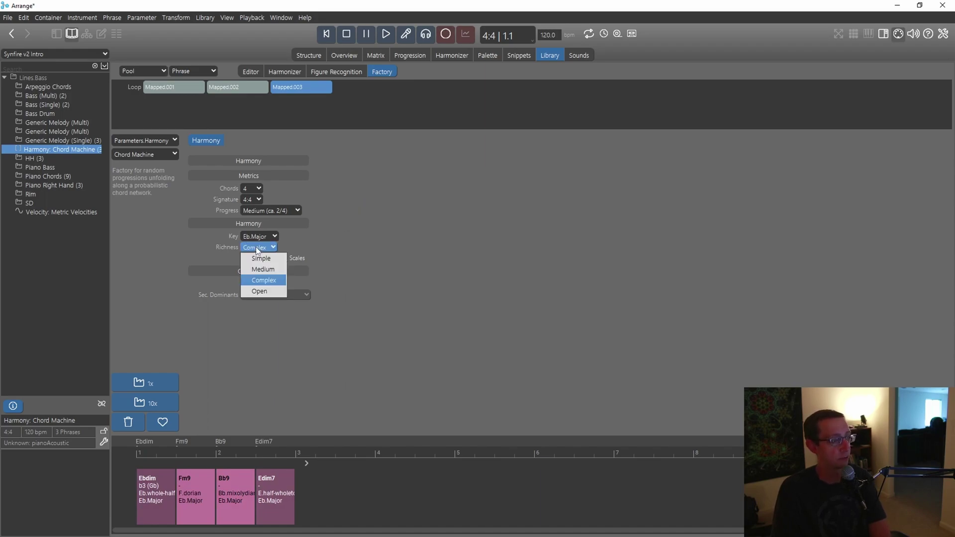
pyautogui.click(250, 293)
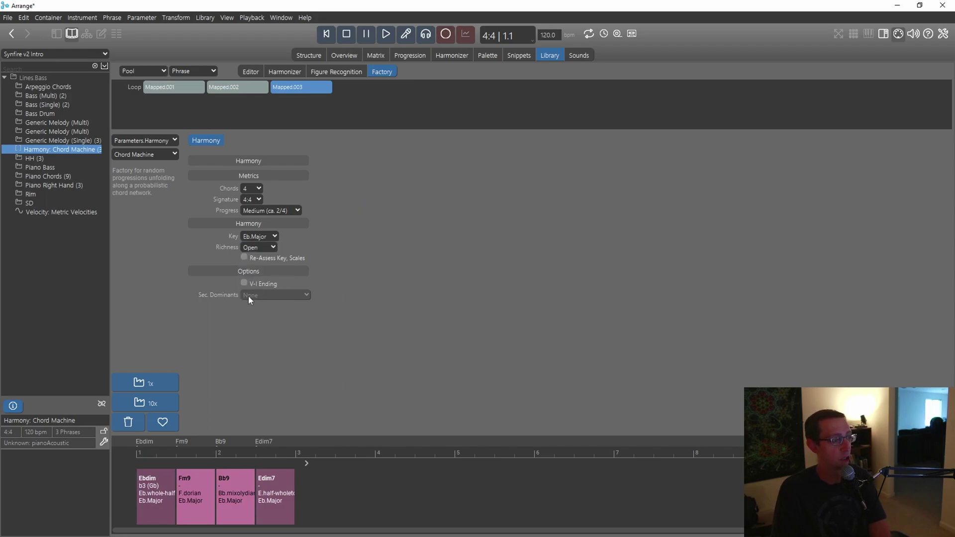
pyautogui.click(122, 389)
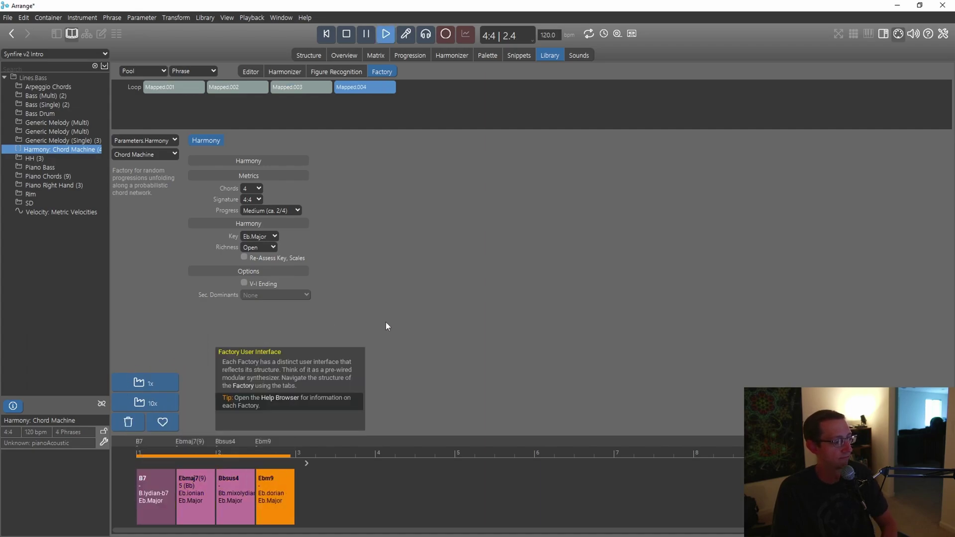
pyautogui.click(348, 38)
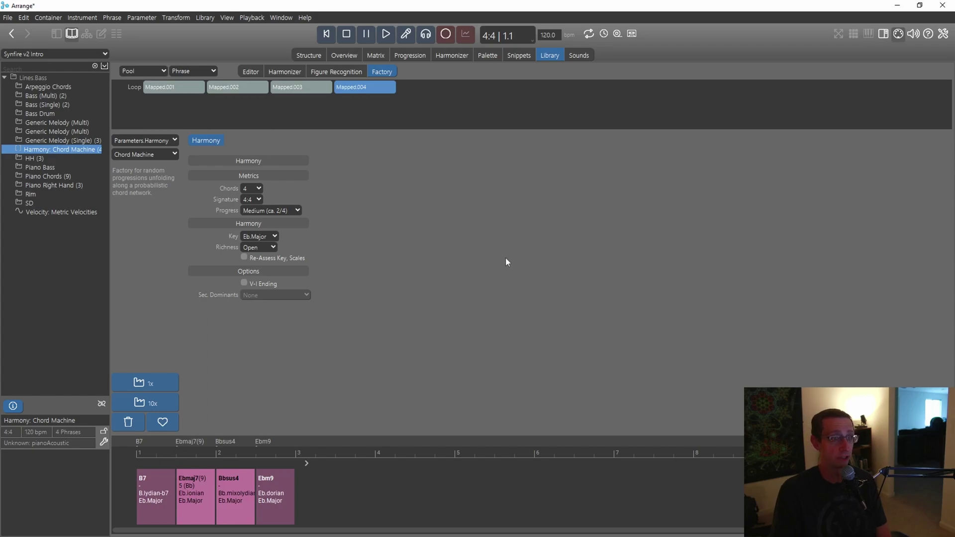
# Step: Enable the V-I Ending option in the Chord Machine and set the number of chords to 8
pyautogui.moveTo(506, 259)
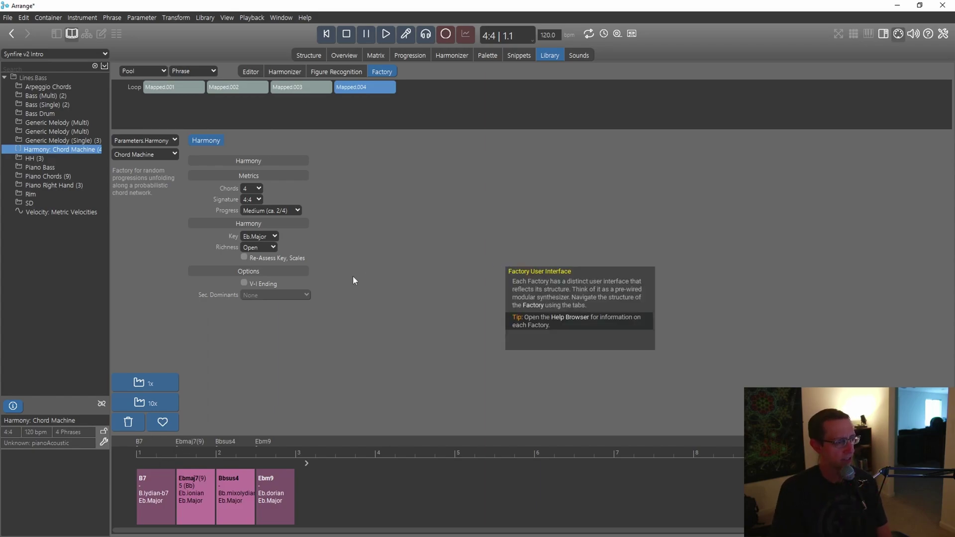
pyautogui.click(244, 283)
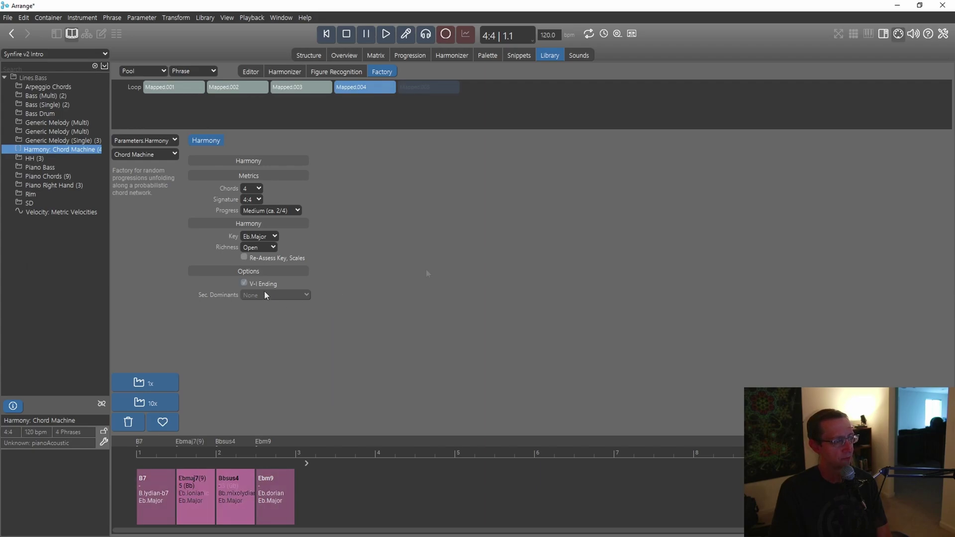
pyautogui.click(258, 188)
pyautogui.click(259, 233)
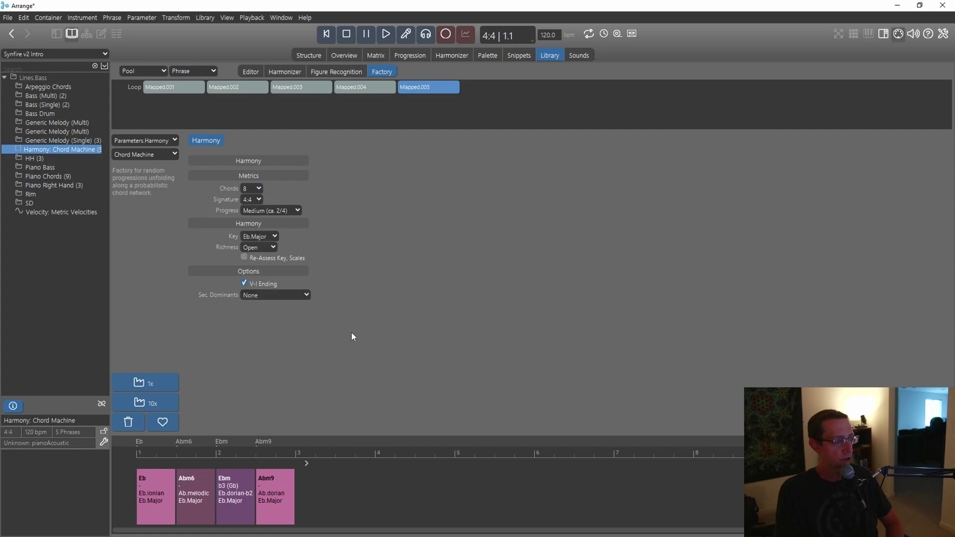
# Step: Set the secondary dominants to Single, generate one progression, and stop its playback
pyautogui.click(261, 296)
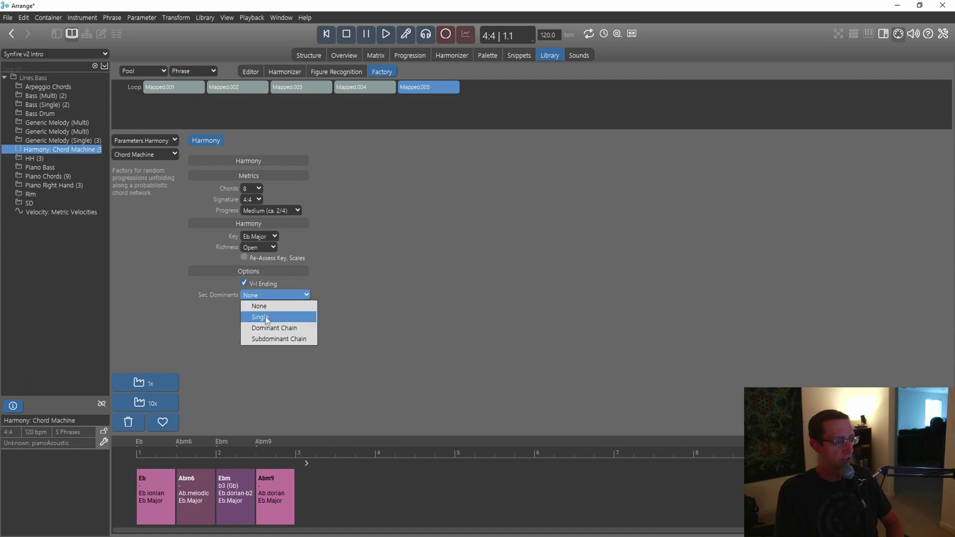
pyautogui.click(264, 317)
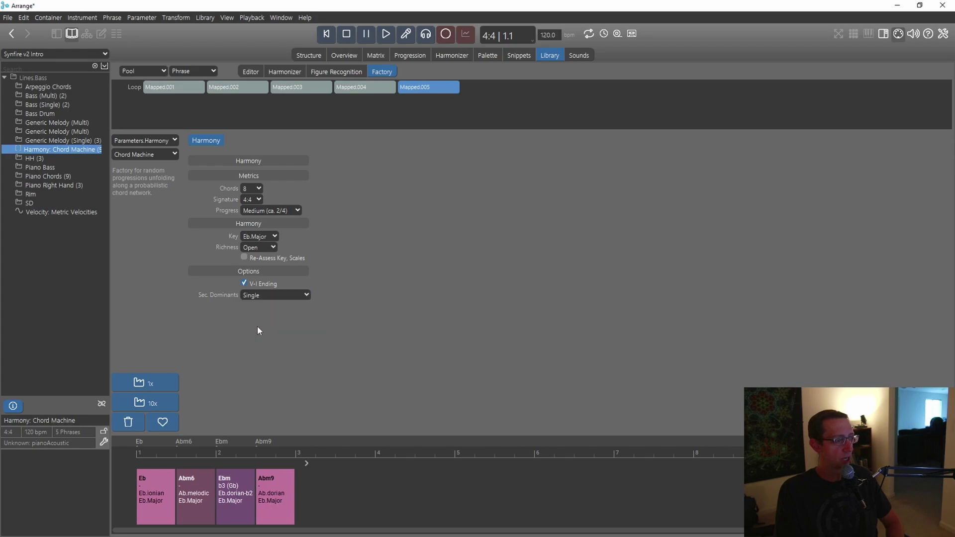
pyautogui.click(141, 385)
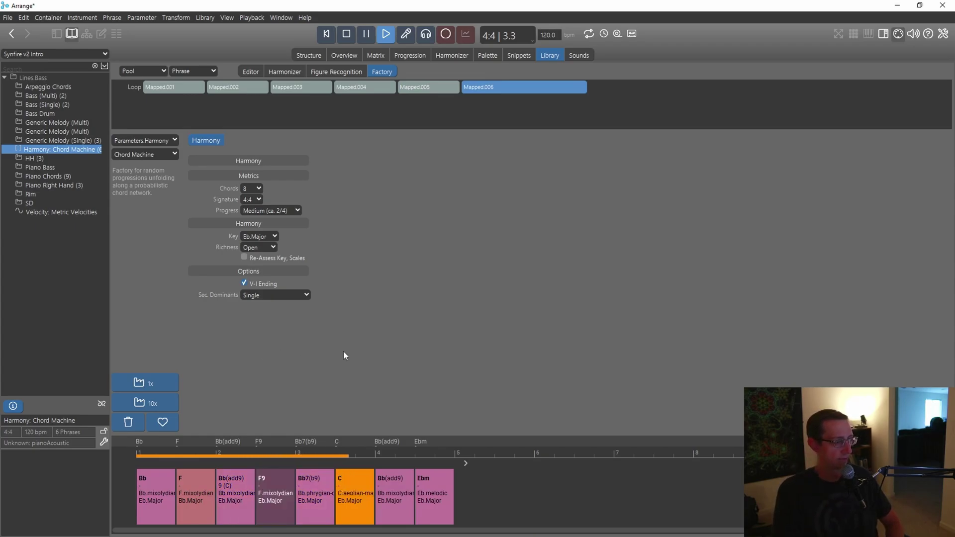
pyautogui.click(345, 35)
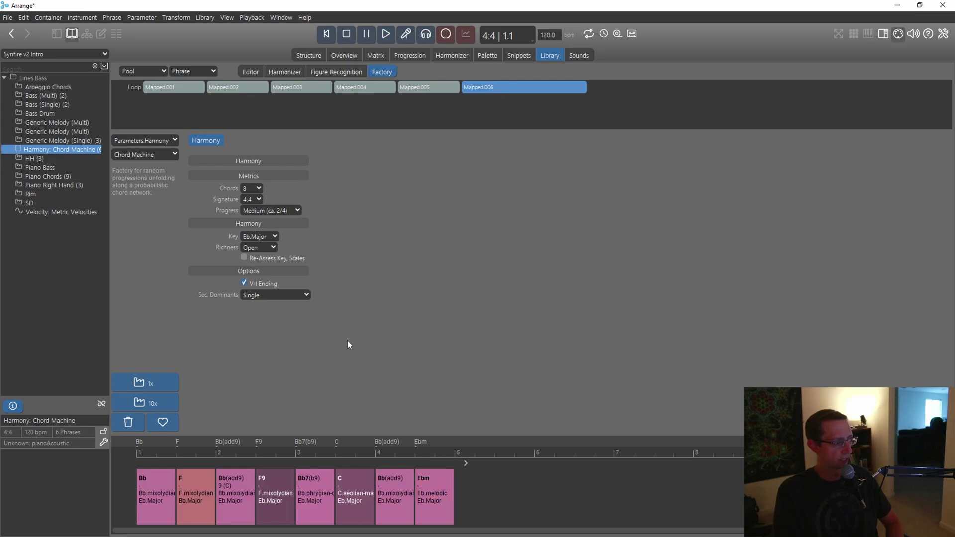
# Step: Change the secondary dominants to Dominant Chain, generate one more progression, and stop playback
pyautogui.click(275, 296)
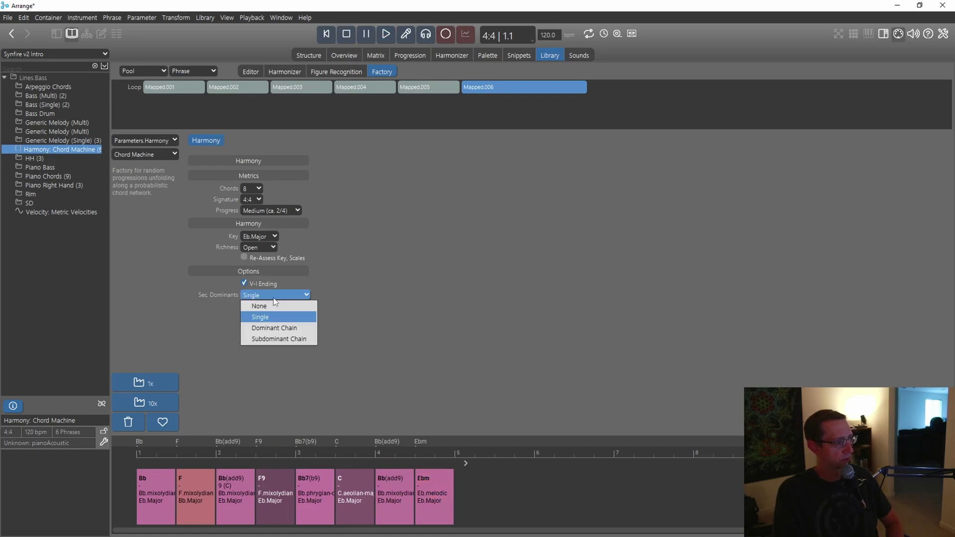
pyautogui.click(272, 328)
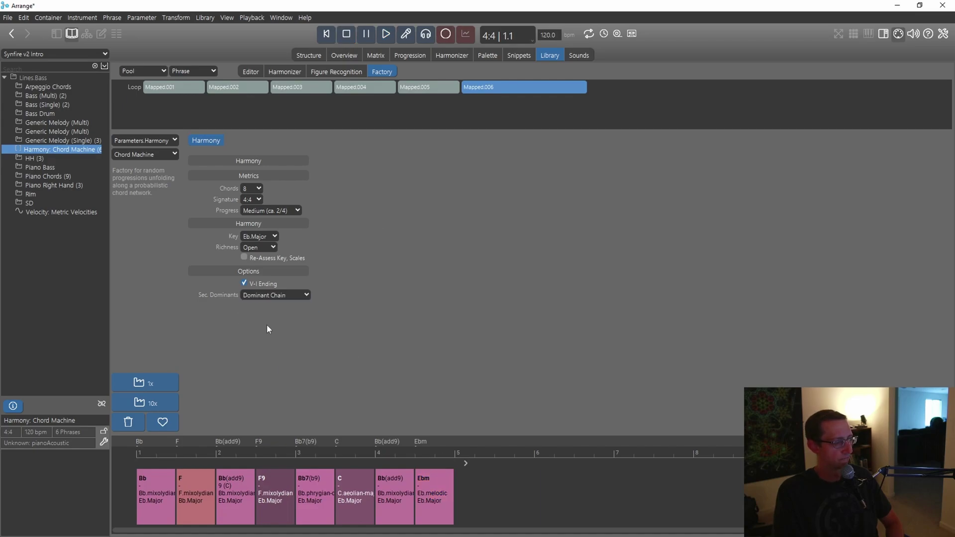
pyautogui.click(156, 381)
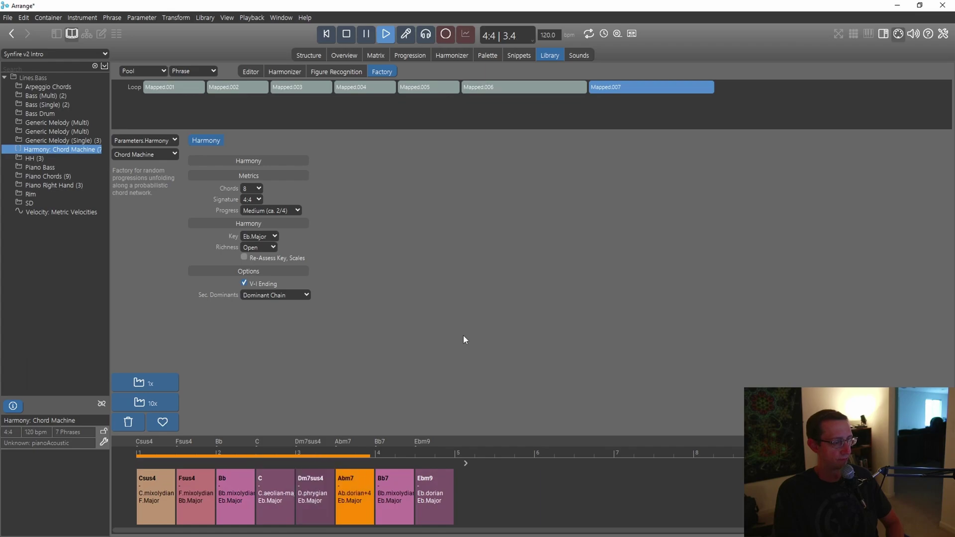
pyautogui.click(347, 34)
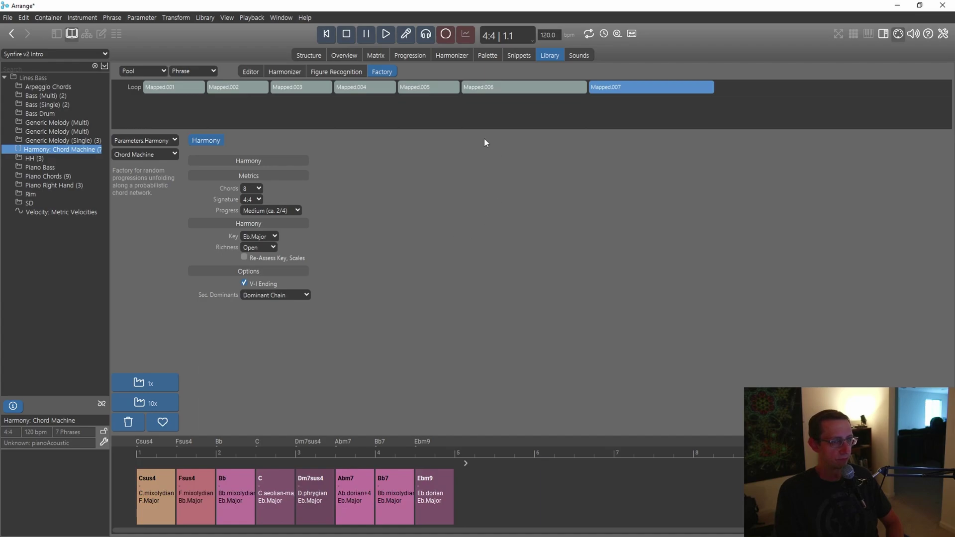
# Step: Audition the first generated progression, Mapped.001, and stop its playback
pyautogui.click(165, 88)
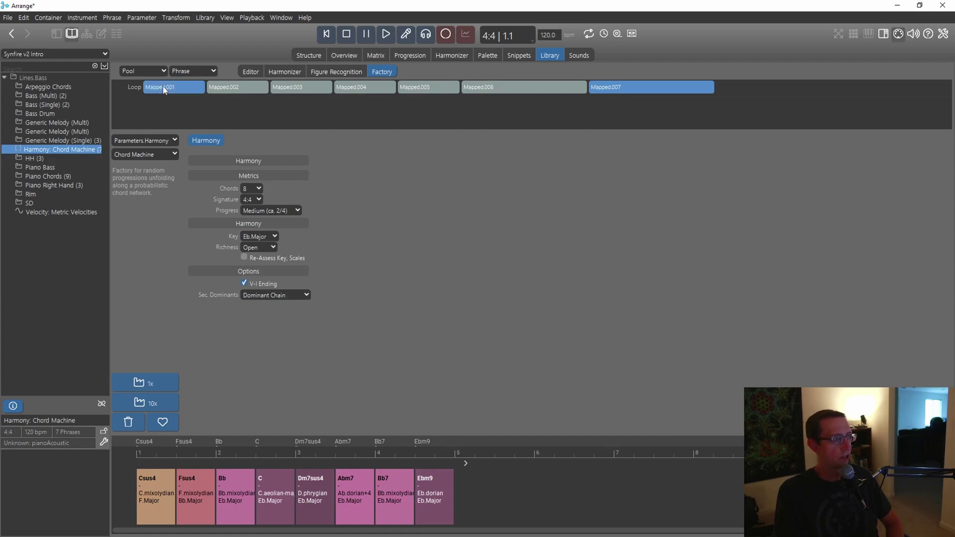
pyautogui.click(350, 35)
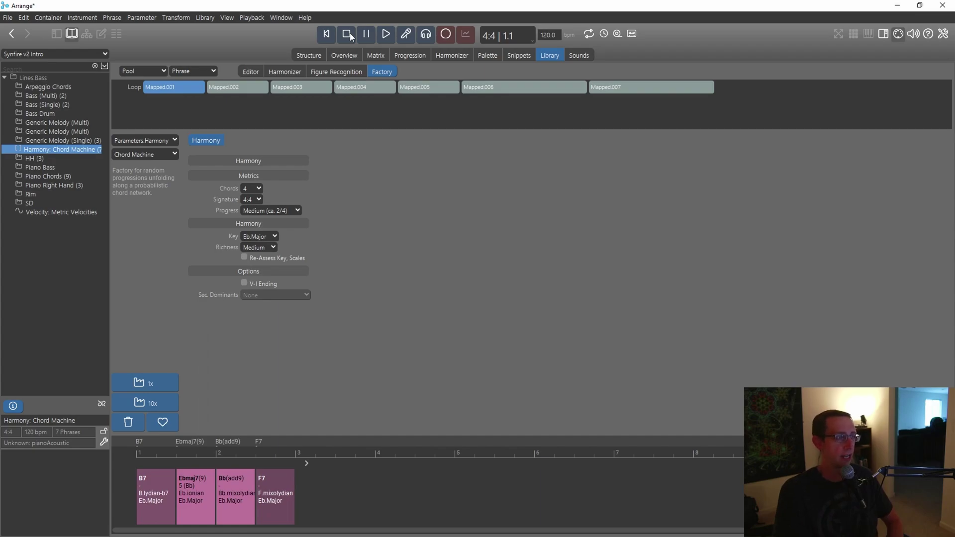
# Step: Switch to the Progression view and place Mapped.007 from the Chord Machine pool at the first measure of the Base Progression
pyautogui.click(412, 56)
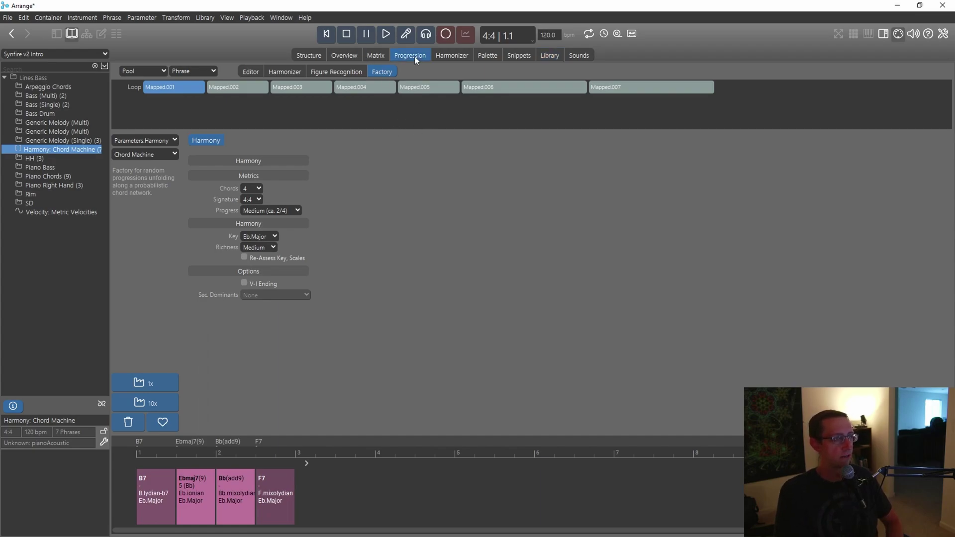
pyautogui.click(71, 36)
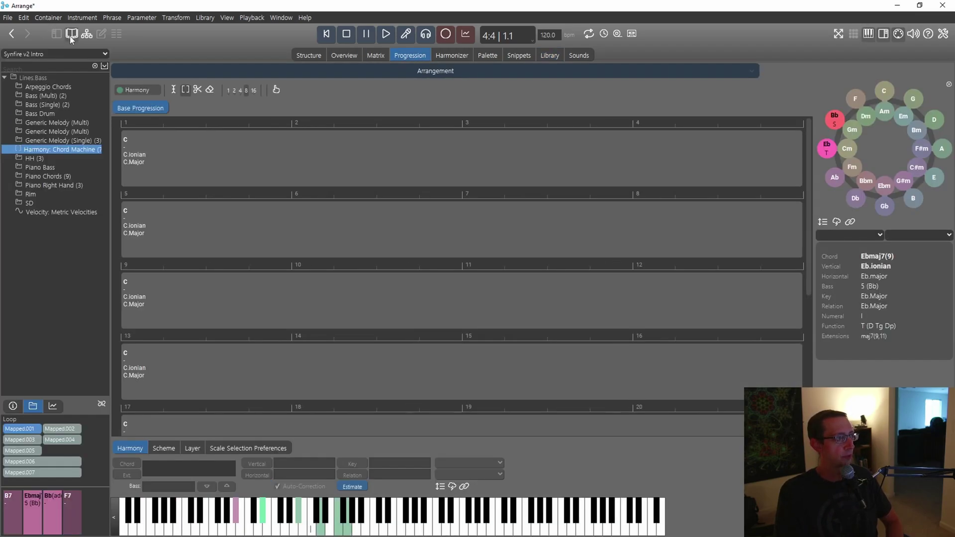
pyautogui.click(75, 150)
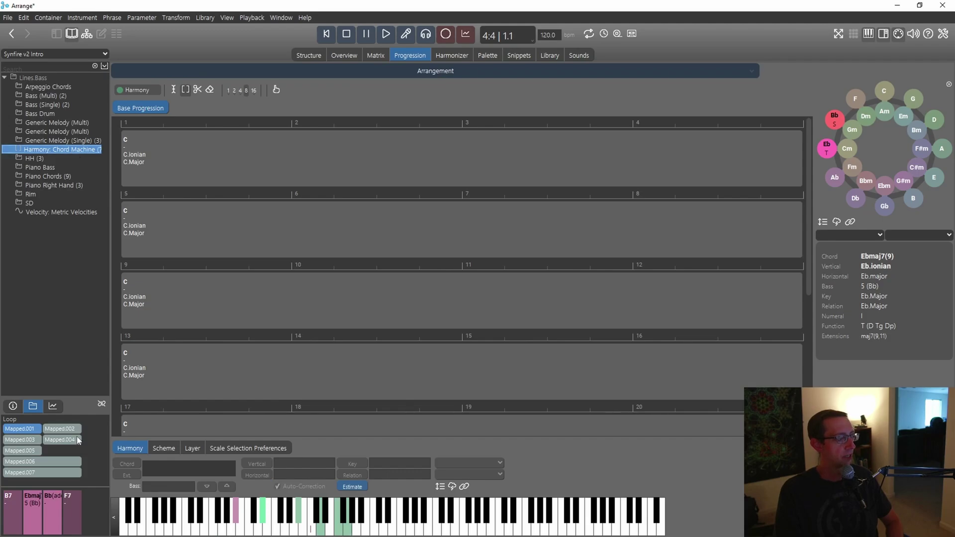
pyautogui.click(39, 472)
pyautogui.moveTo(20, 474); pyautogui.dragTo(154, 177)
# Step: Generate one drum phrase with the ExperimentalKit1 factory and stop its playback
pyautogui.click(348, 35)
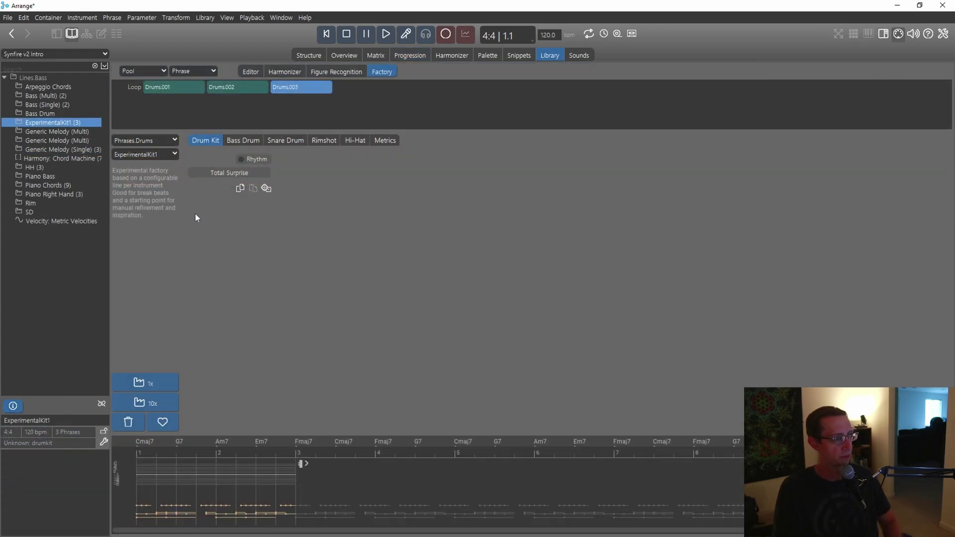
pyautogui.click(149, 382)
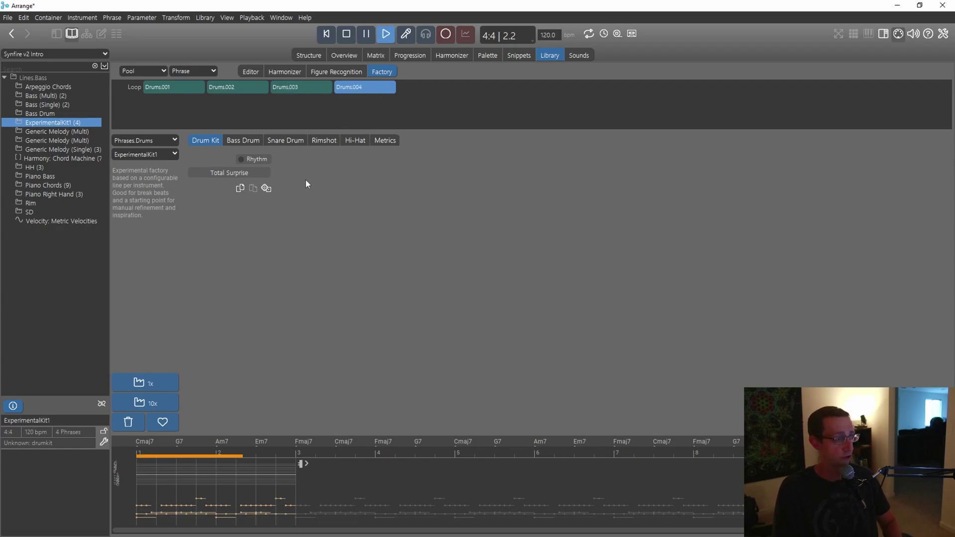
pyautogui.click(347, 35)
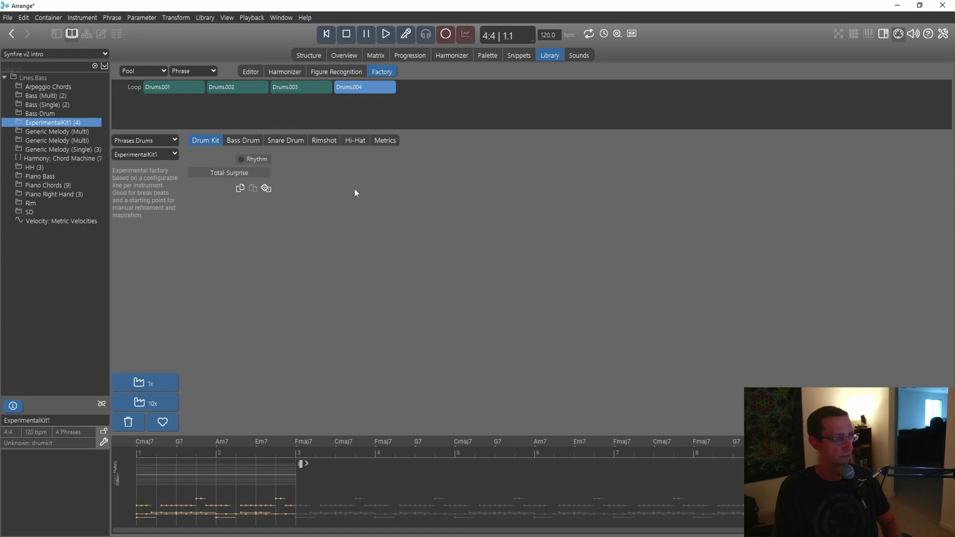
# Step: Set the Rimshot's Step factory to Random (Flat), generate one drum phrase with it, and stop playback
pyautogui.click(325, 141)
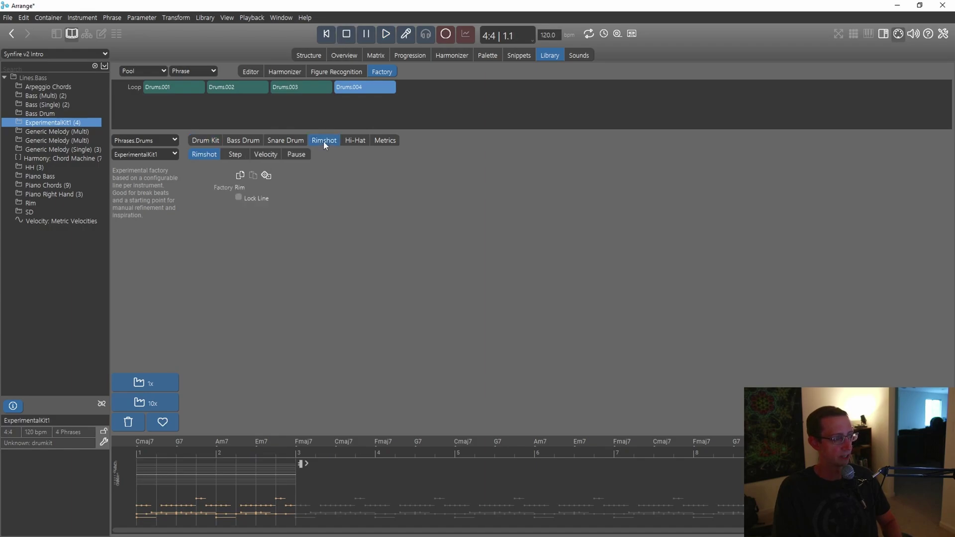
pyautogui.click(234, 155)
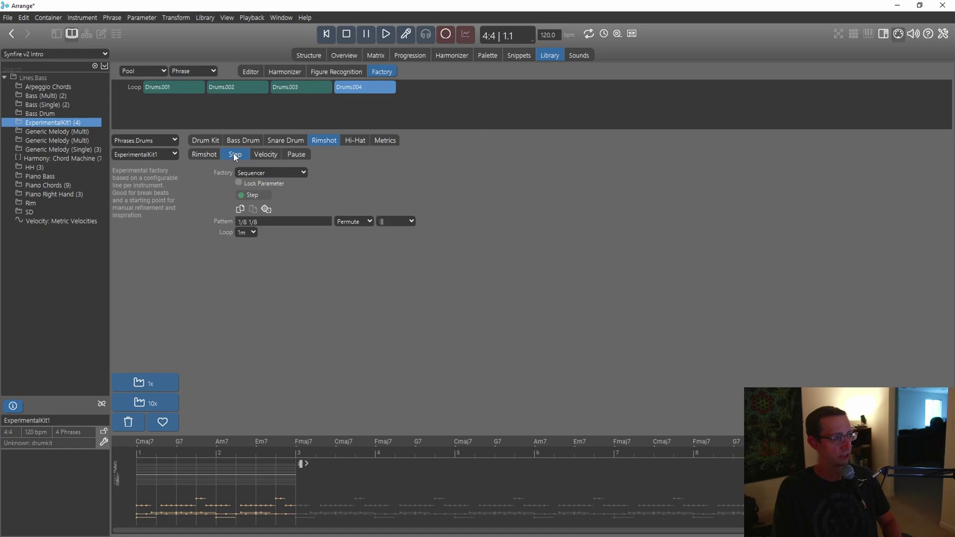
pyautogui.click(248, 172)
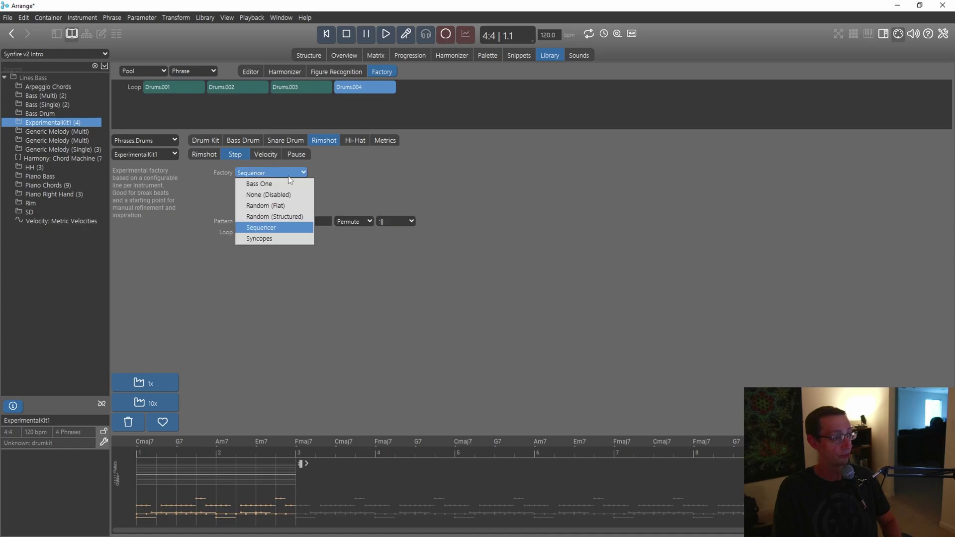
pyautogui.click(287, 205)
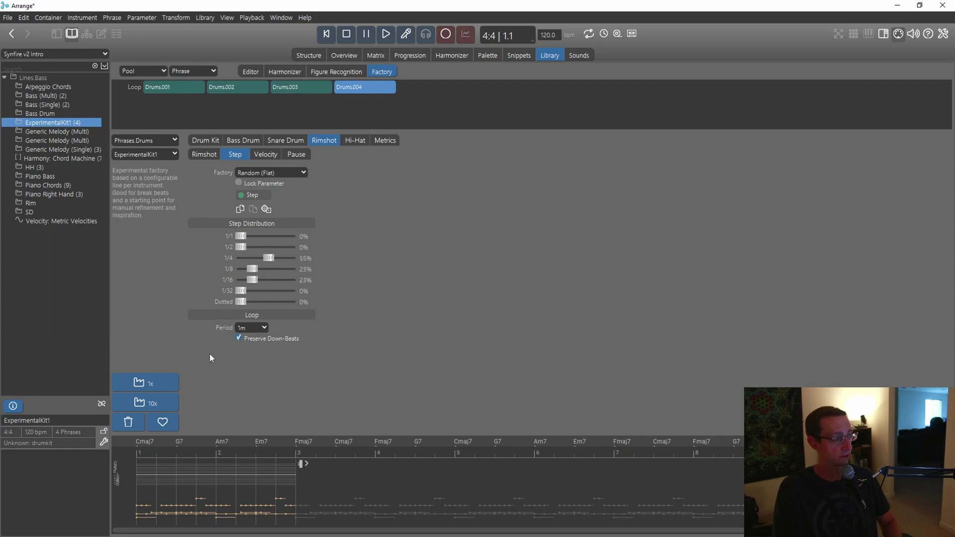
pyautogui.click(151, 384)
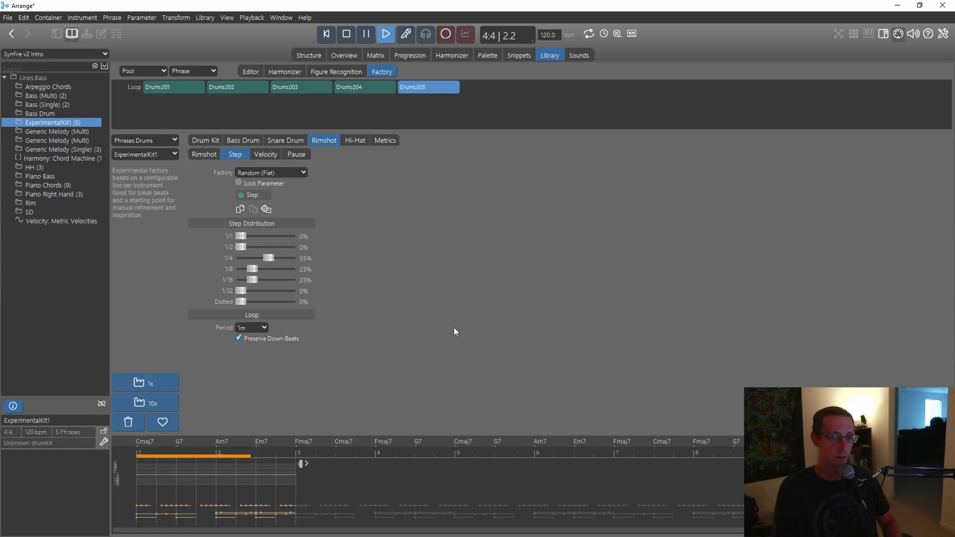
pyautogui.click(347, 35)
pyautogui.click(174, 154)
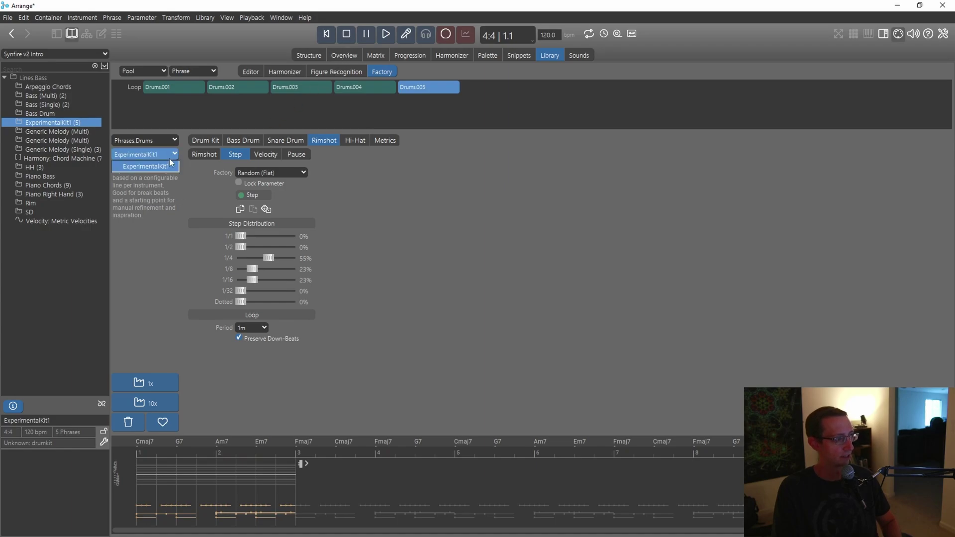
pyautogui.click(146, 169)
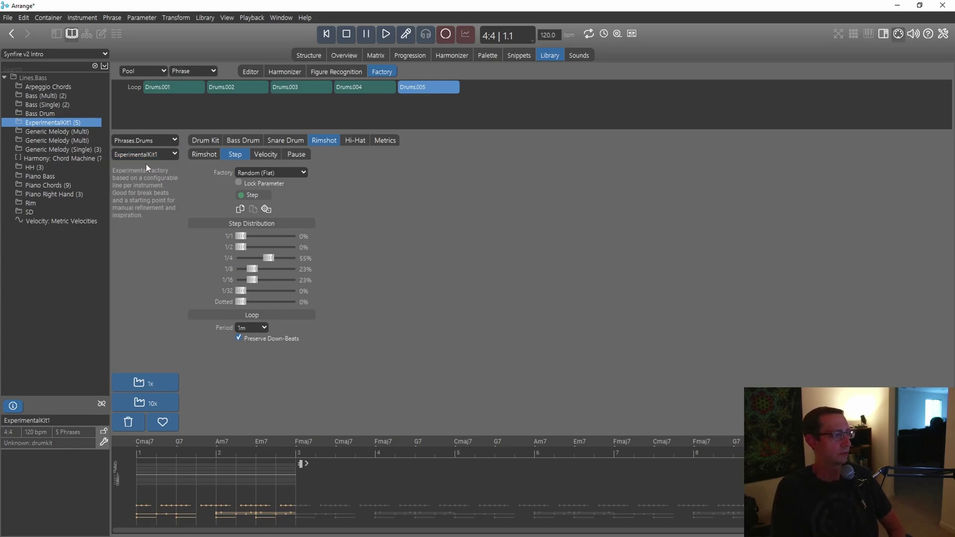
pyautogui.click(150, 155)
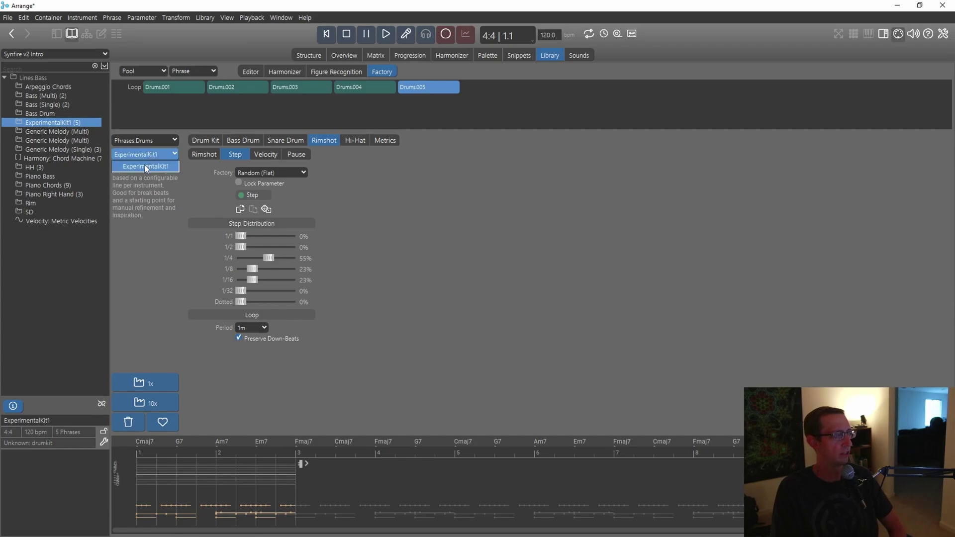
pyautogui.click(145, 166)
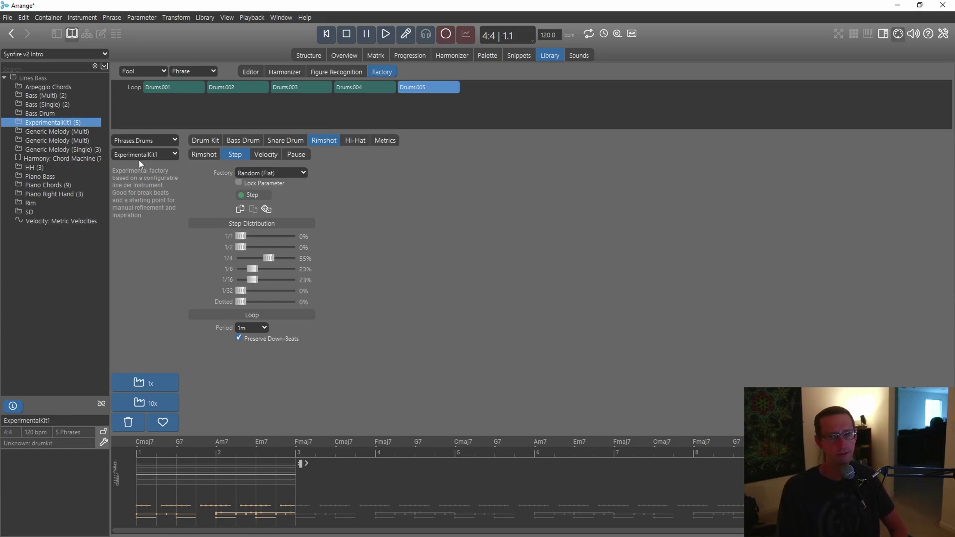
# Step: Switch the factory category to Phrases.Piano, generate one phrase with Piano Parts, and stop its playback
pyautogui.click(159, 143)
pyautogui.moveTo(156, 175)
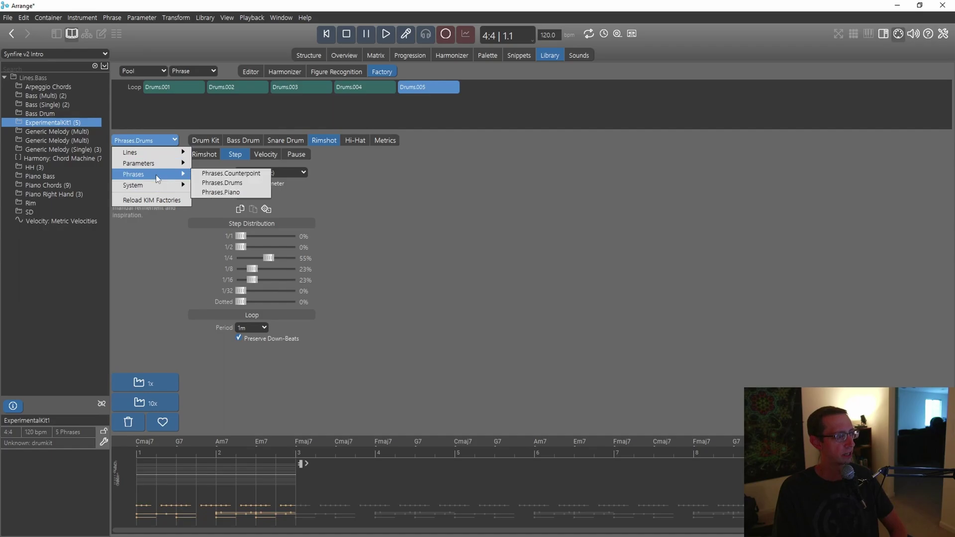
pyautogui.click(226, 193)
pyautogui.click(155, 139)
pyautogui.moveTo(169, 180)
pyautogui.click(222, 189)
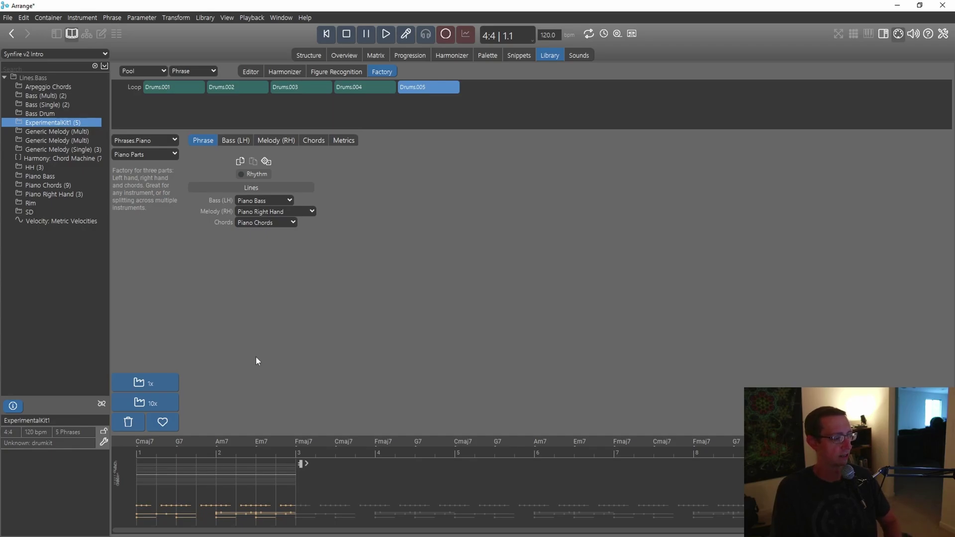
pyautogui.click(169, 387)
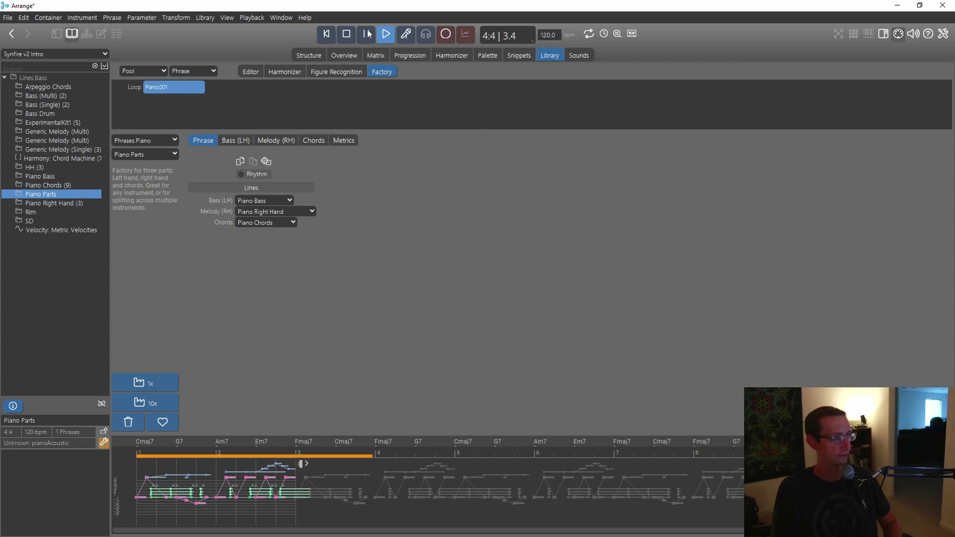
pyautogui.click(342, 35)
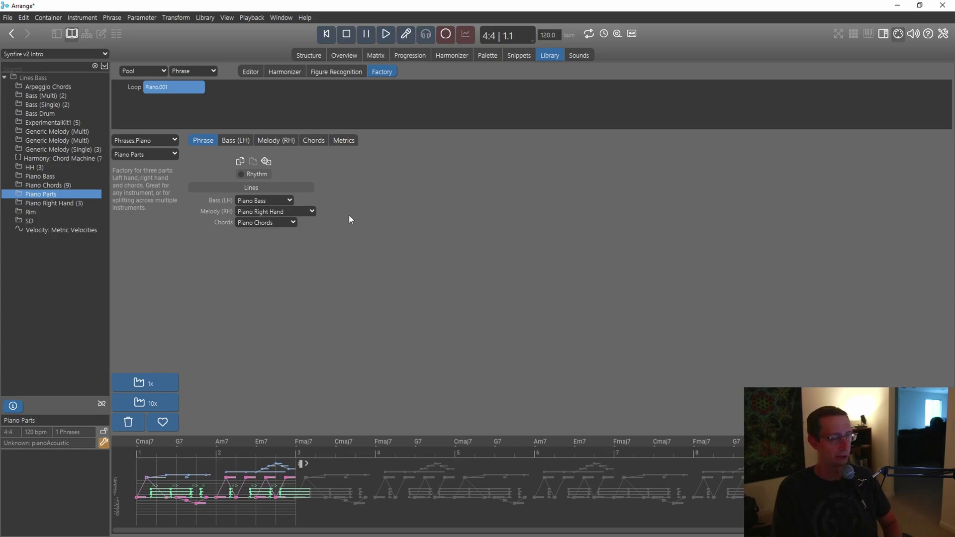
# Step: Examine the Step and Flow parameters of the Bass (LH) line in the Piano Parts factory
pyautogui.click(234, 141)
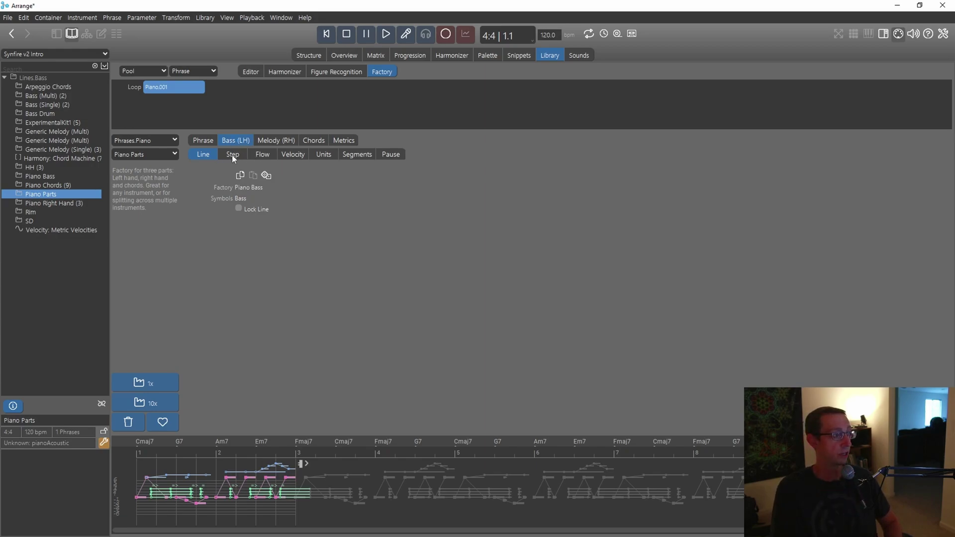
pyautogui.click(161, 139)
pyautogui.moveTo(154, 151)
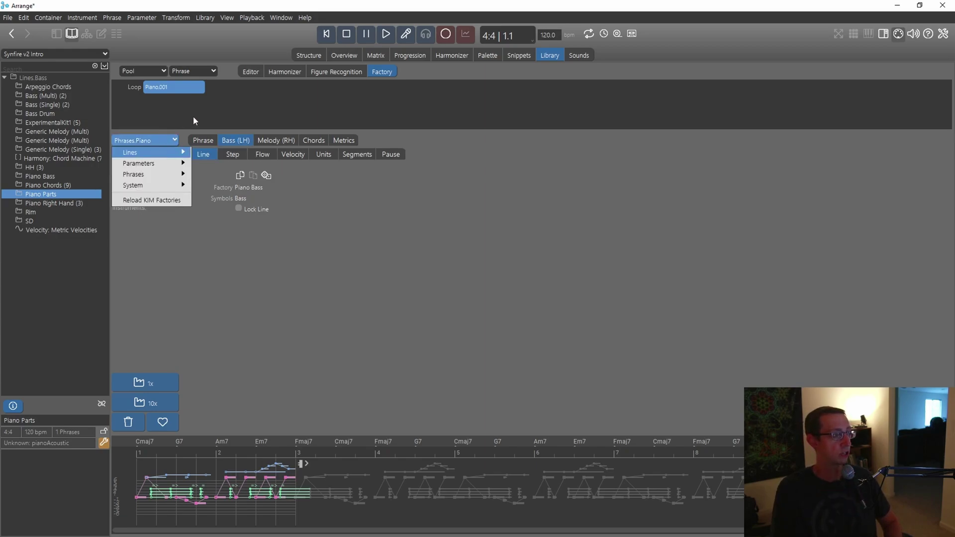
pyautogui.click(503, 223)
pyautogui.click(232, 155)
pyautogui.click(259, 154)
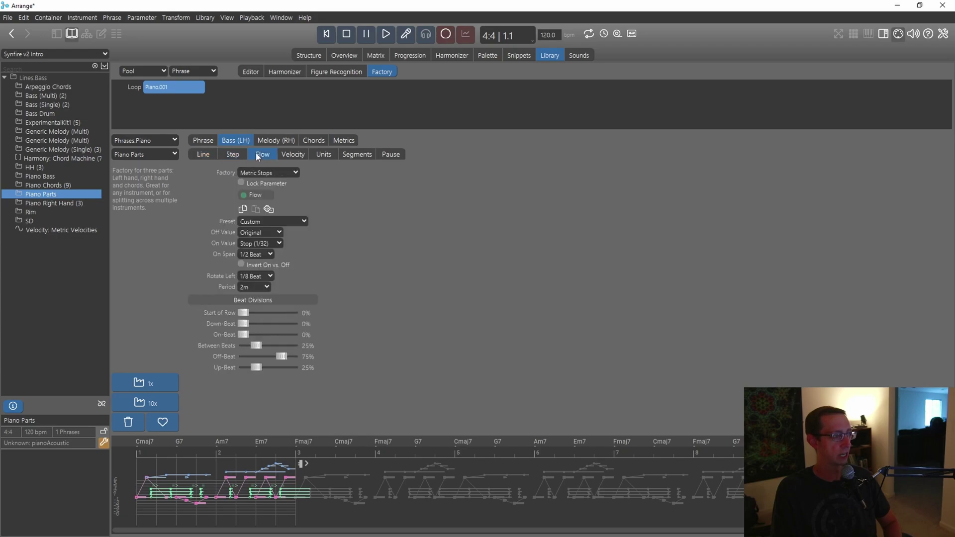
# Step: Examine the remaining Bass (LH) parameters from Velocity through Pause, plus the Melody (RH) and Chords Step settings in the Piano Parts factory
pyautogui.click(292, 154)
pyautogui.click(323, 154)
pyautogui.click(355, 155)
pyautogui.click(385, 154)
pyautogui.click(276, 141)
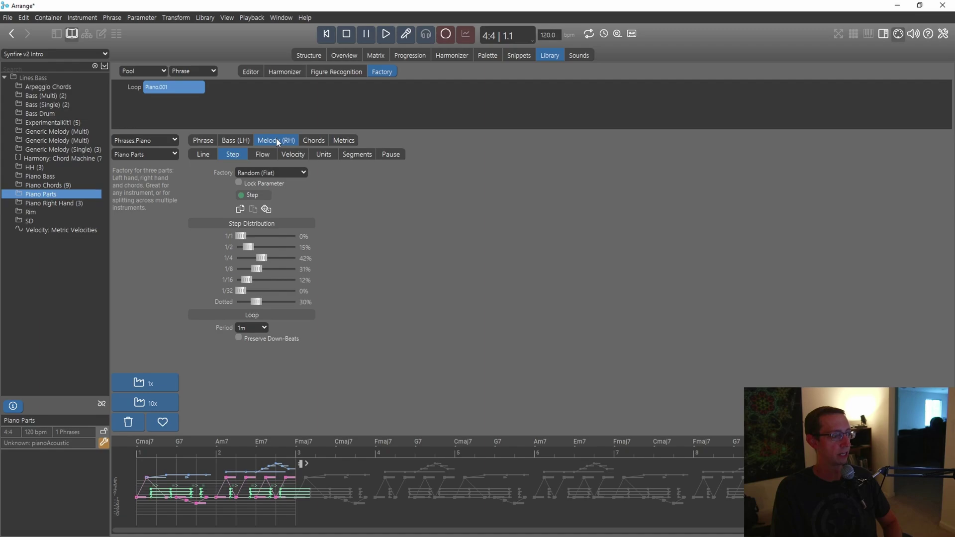
pyautogui.click(318, 141)
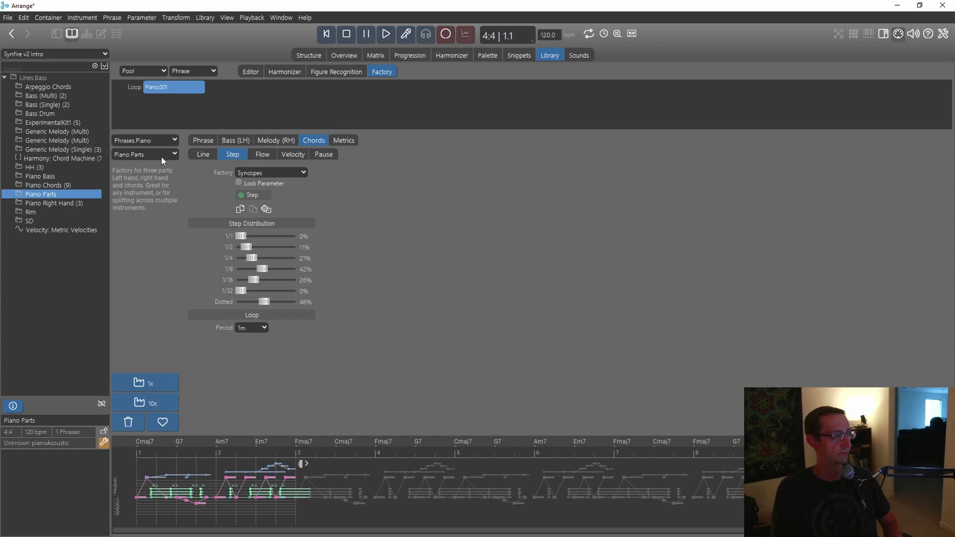
# Step: Generate another single phrase with the Piano Parts factory and stop its playback
pyautogui.click(145, 386)
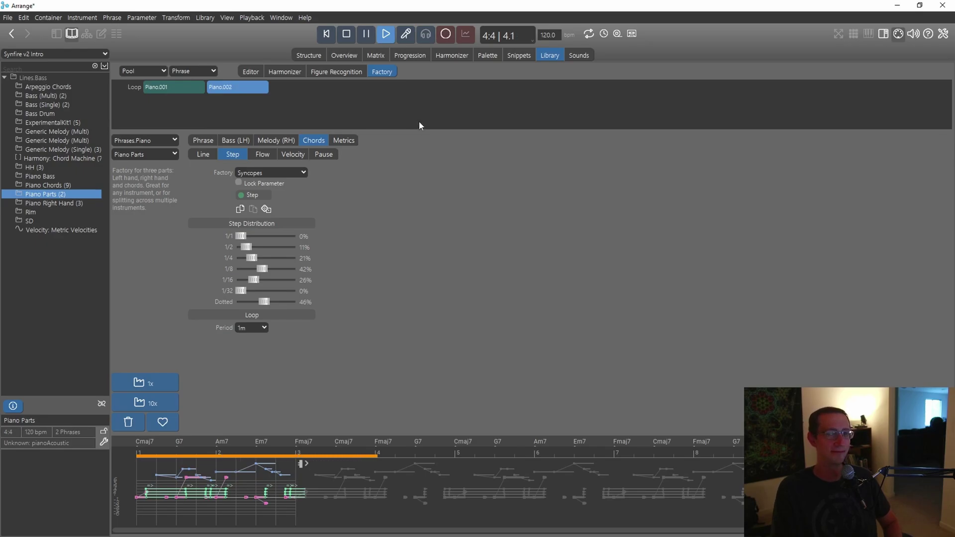
pyautogui.click(348, 35)
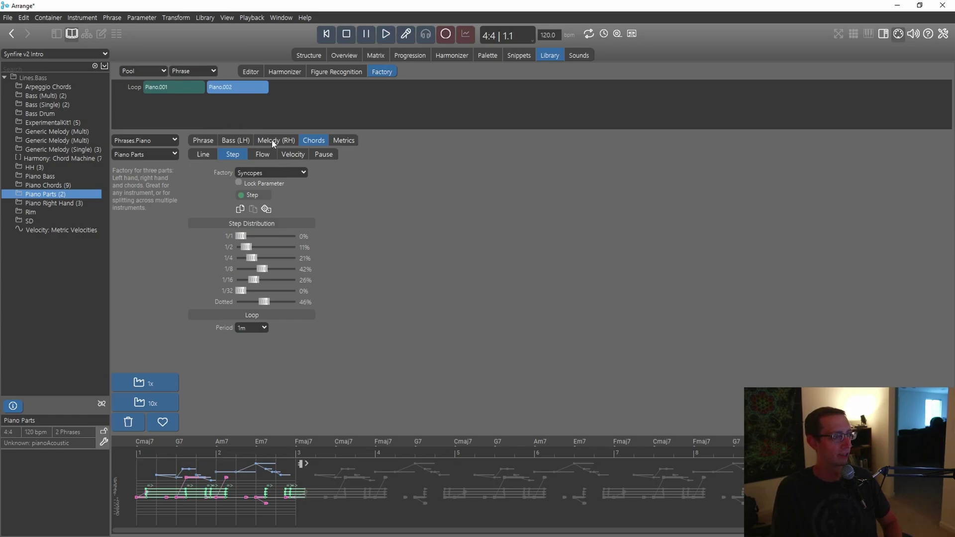
# Step: Switch the factory category from Phrases.Piano to Phrases.Counterpoint, using the Counterpoint Melodies factory
pyautogui.click(158, 154)
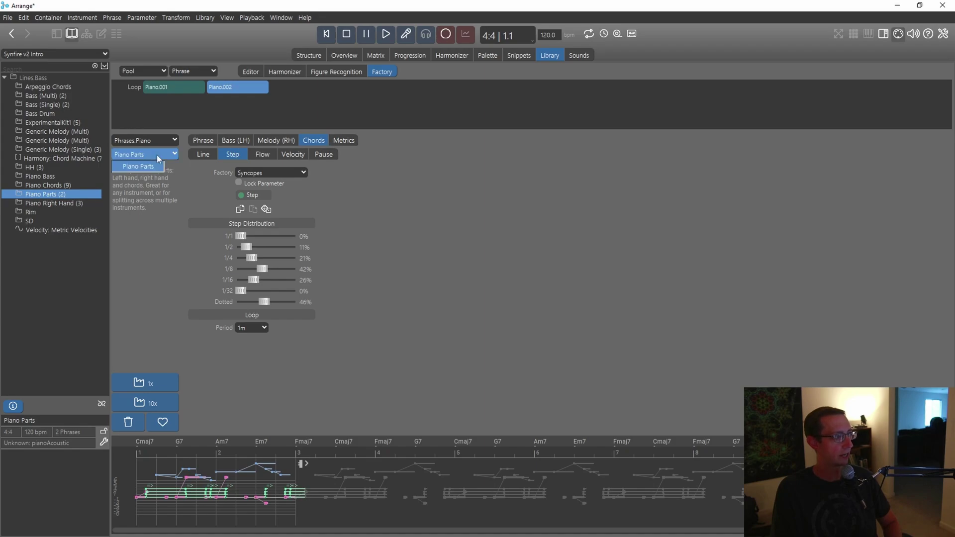
pyautogui.click(141, 168)
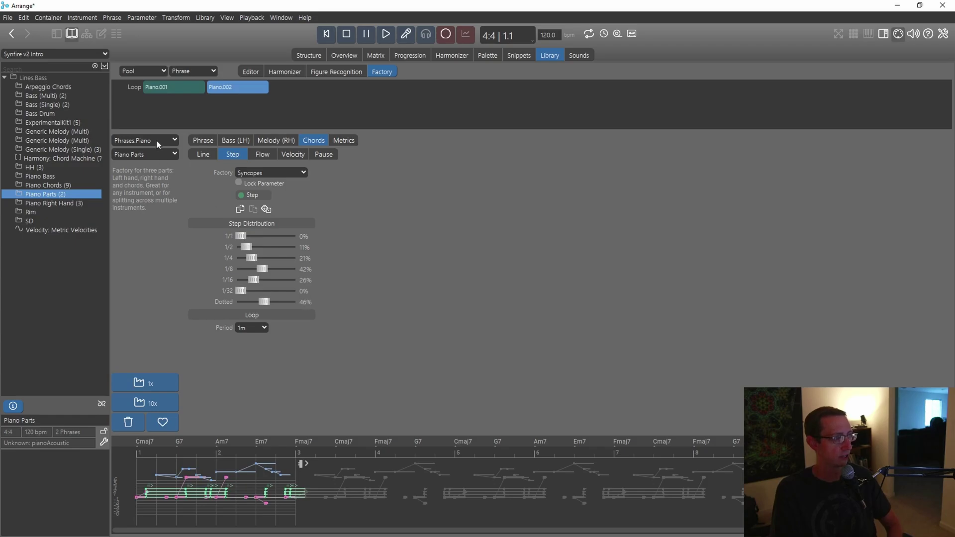
pyautogui.scroll(1, 156, 139)
pyautogui.click(165, 155)
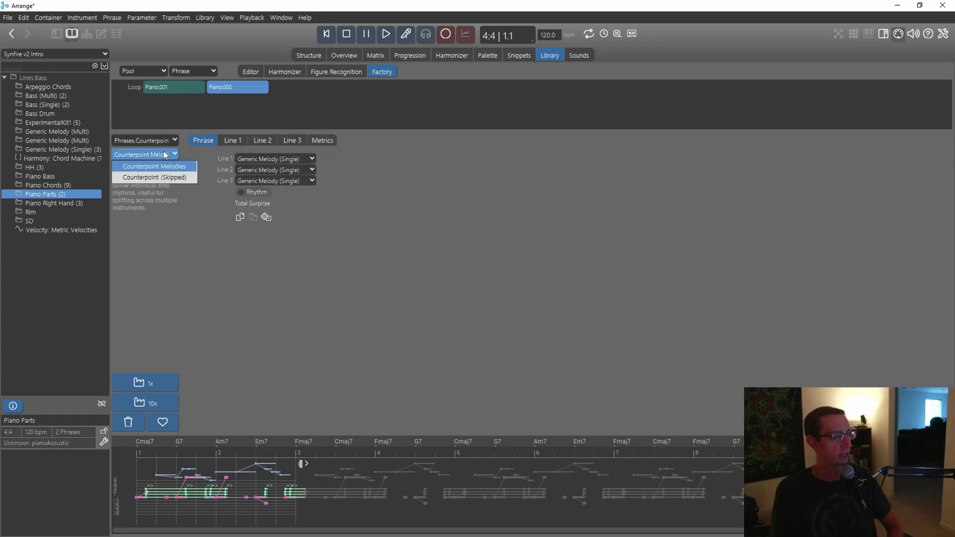
pyautogui.click(165, 155)
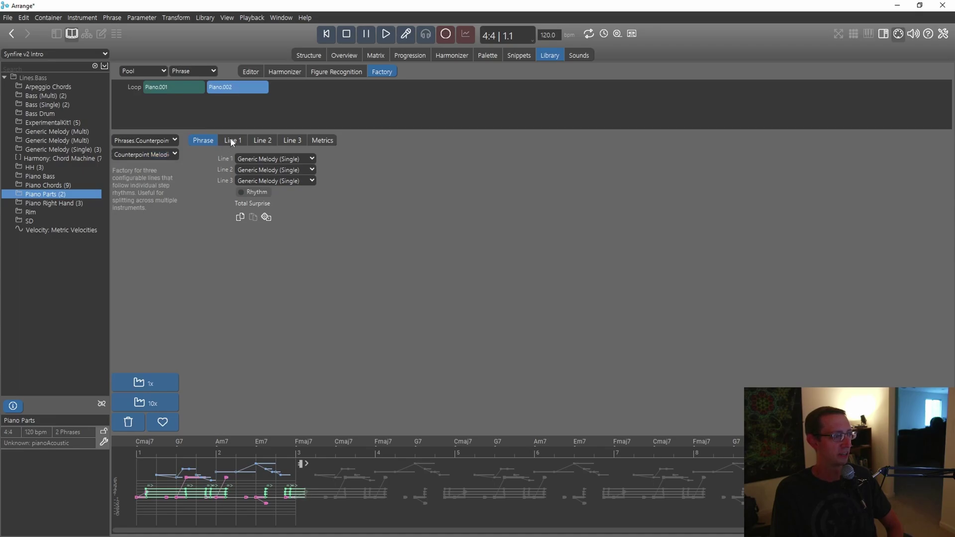
# Step: Examine the Line, Step, Flow, Velocity, Units and Pause parameters of Line 1 in the Counterpoint Melodies factory
pyautogui.click(243, 142)
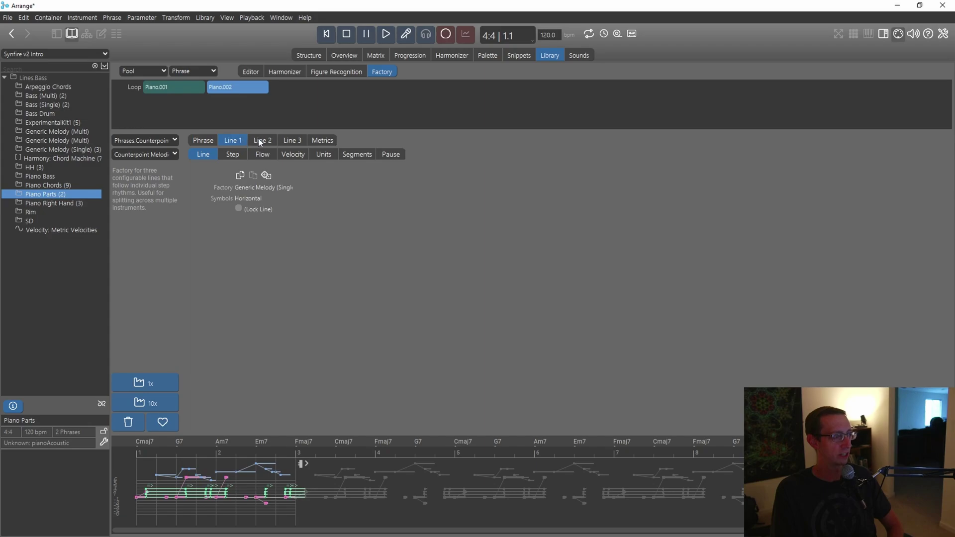
pyautogui.click(227, 154)
pyautogui.click(263, 154)
pyautogui.click(294, 154)
pyautogui.click(319, 154)
pyautogui.click(398, 155)
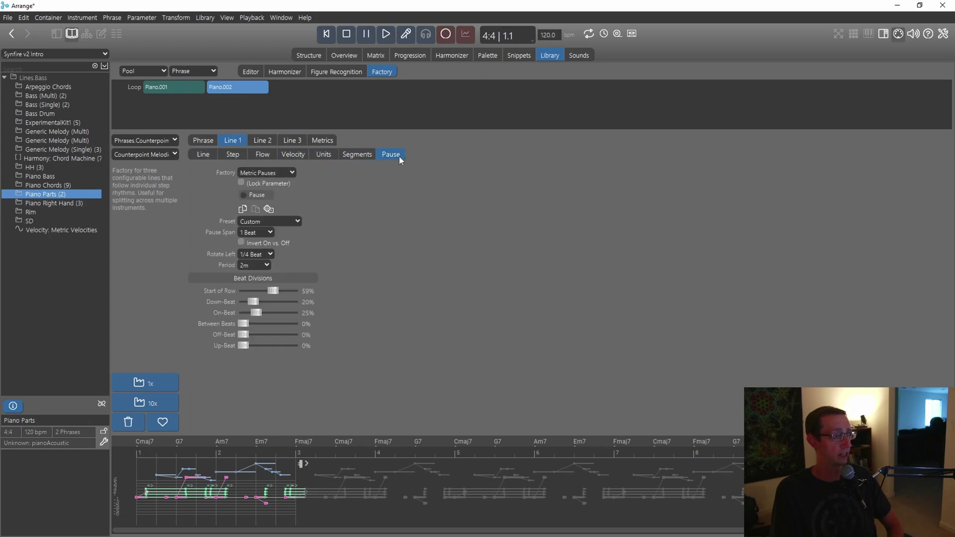
pyautogui.click(227, 154)
pyautogui.click(207, 154)
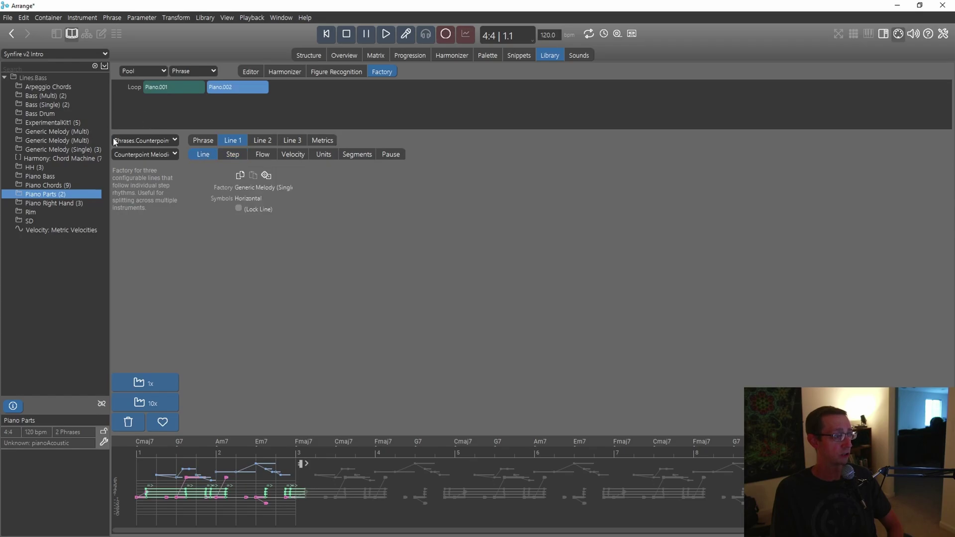
# Step: Compare the Symbols settings of Line 1, Line 2 and Line 3 in the Counterpoint Melodies factory
pyautogui.click(264, 141)
pyautogui.click(293, 141)
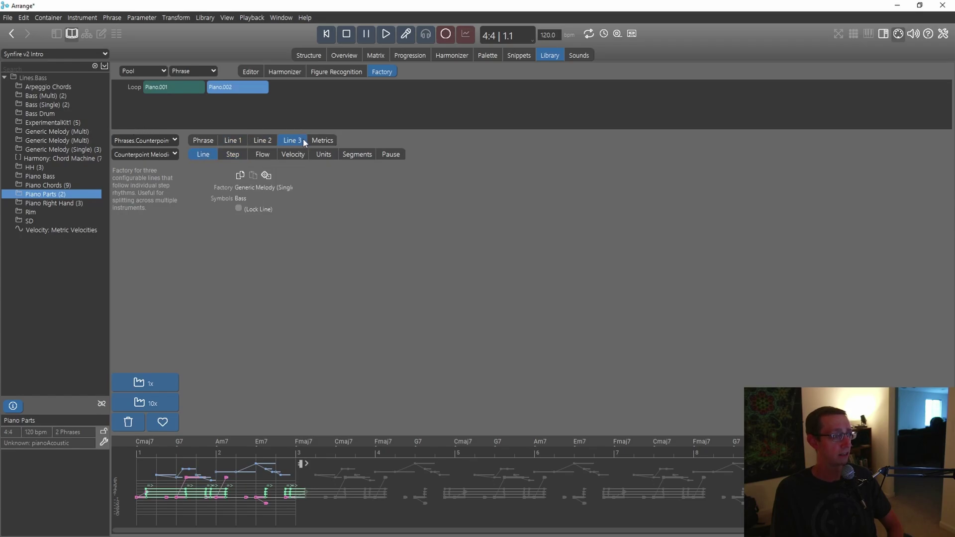
pyautogui.click(262, 140)
pyautogui.click(240, 140)
pyautogui.click(263, 140)
pyautogui.click(290, 141)
pyautogui.click(240, 140)
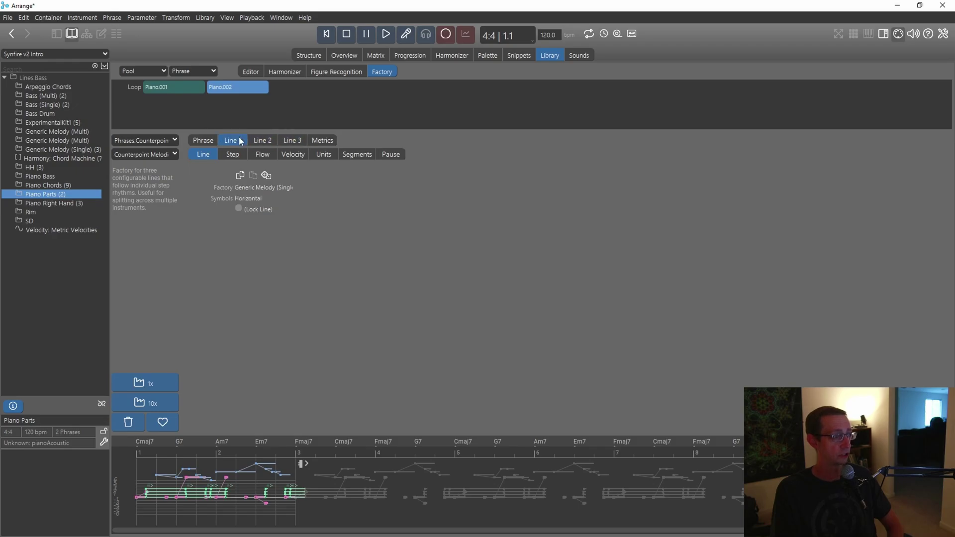
pyautogui.click(259, 141)
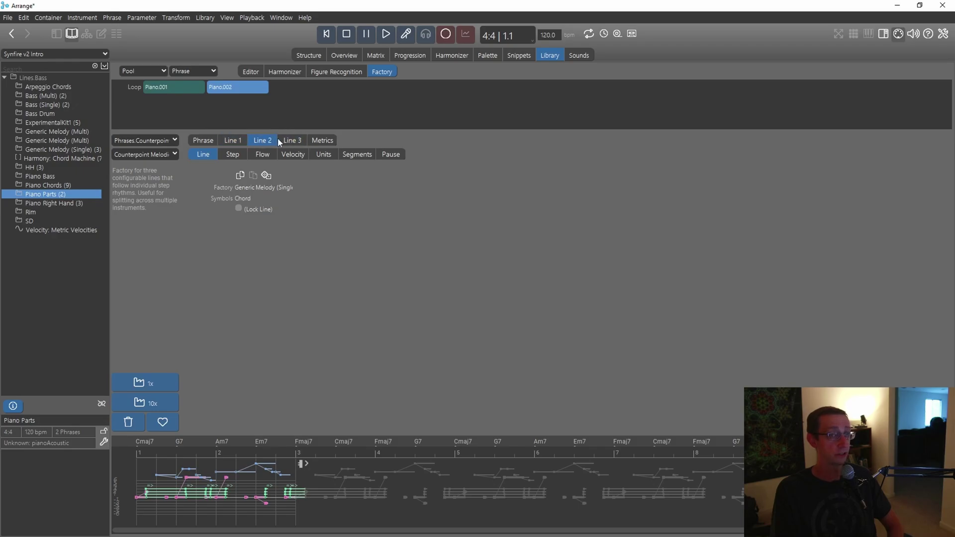
pyautogui.click(283, 142)
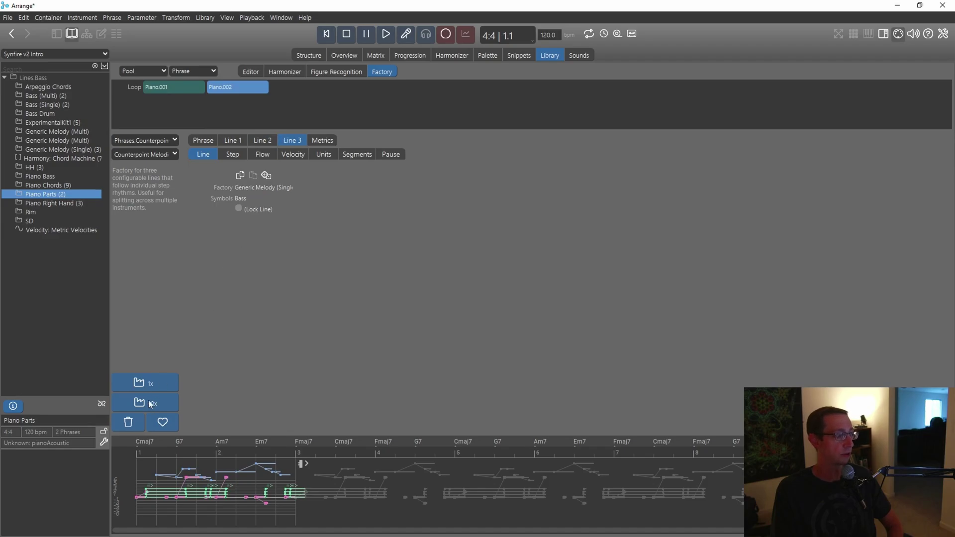
# Step: Generate one phrase with the Counterpoint Melodies factory and stop its playback
pyautogui.click(150, 384)
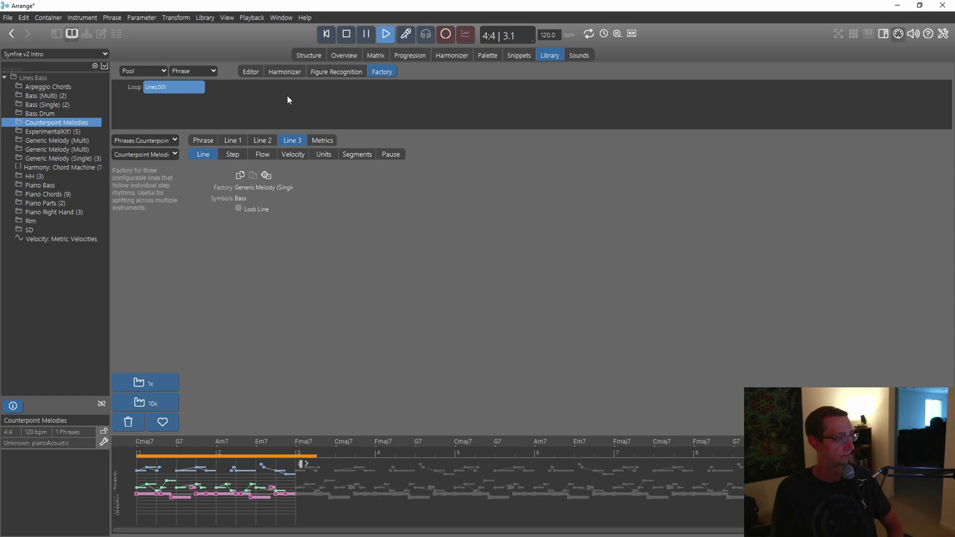
pyautogui.click(347, 34)
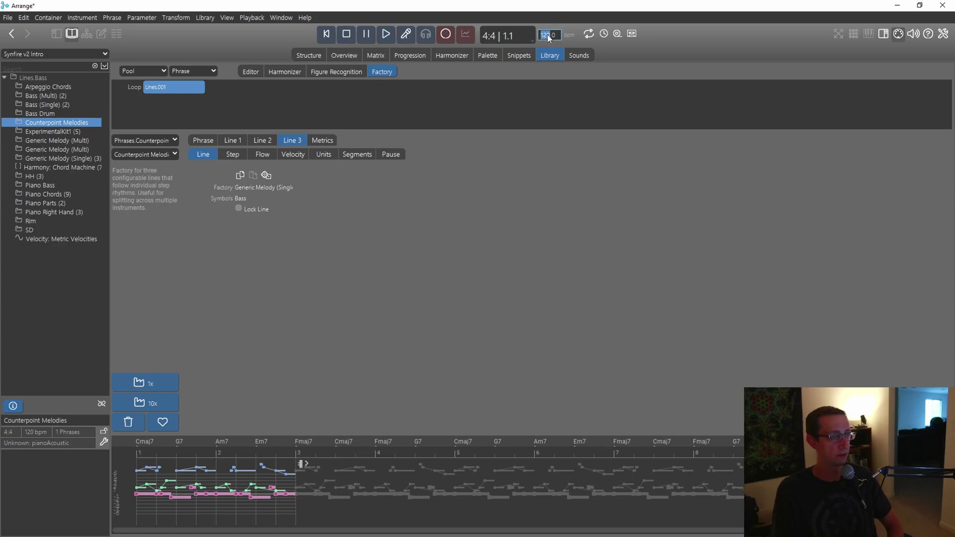
# Step: Set the playback tempo to 90 bpm, play the counterpoint phrase at that speed, and stop it
pyautogui.write('90')
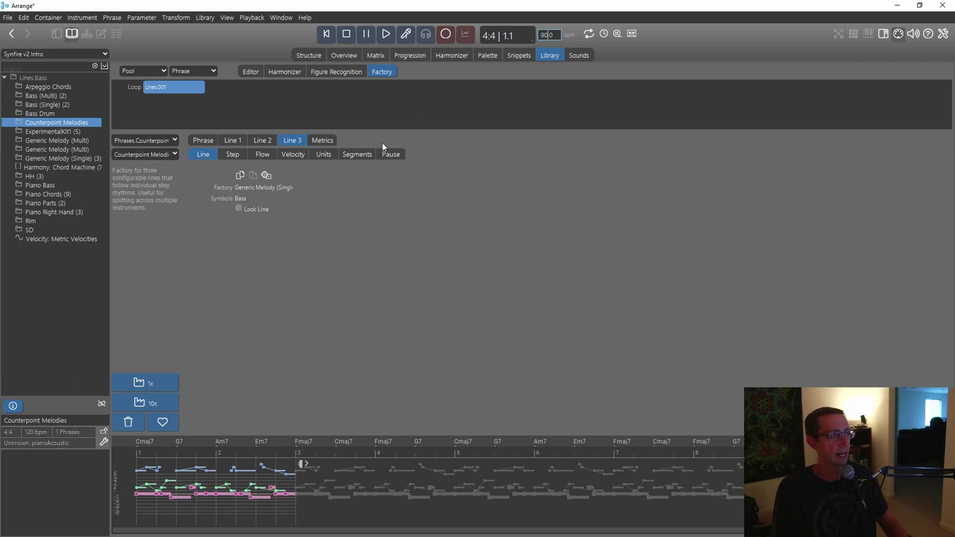
pyautogui.click(382, 34)
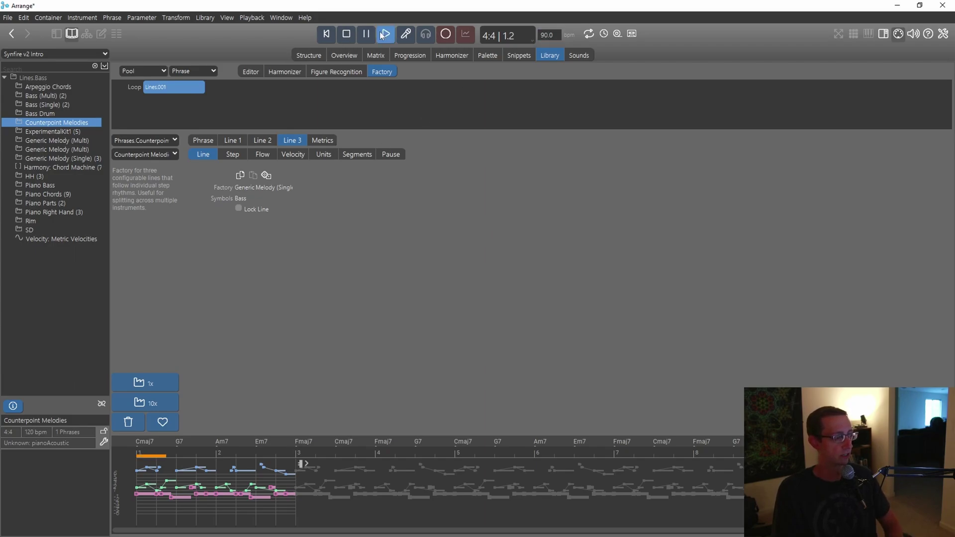
pyautogui.click(348, 34)
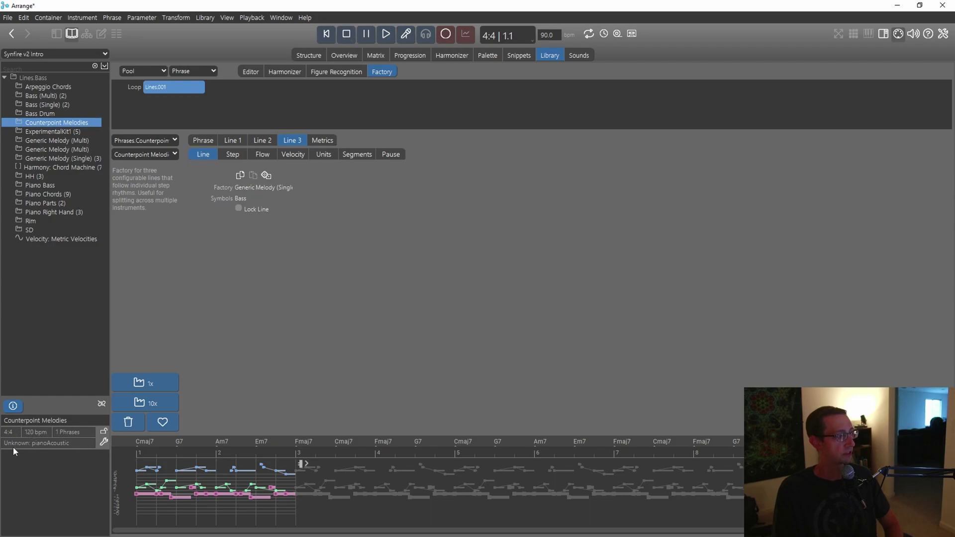
pyautogui.rightClick(67, 126)
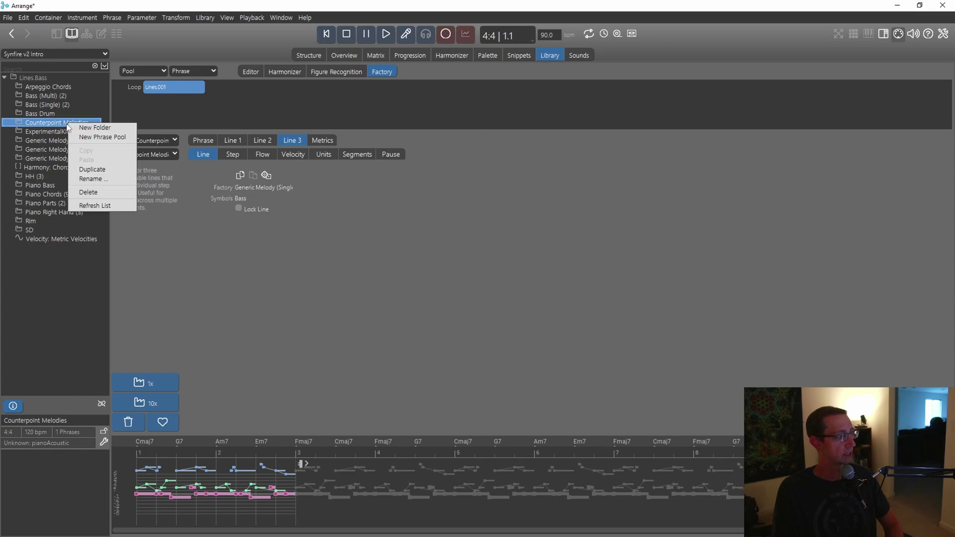
pyautogui.click(284, 327)
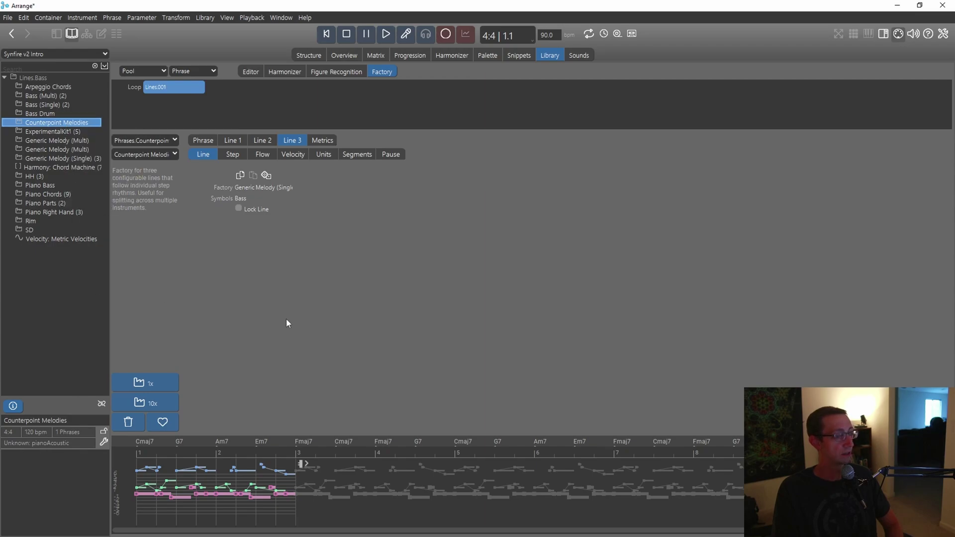
pyautogui.click(104, 442)
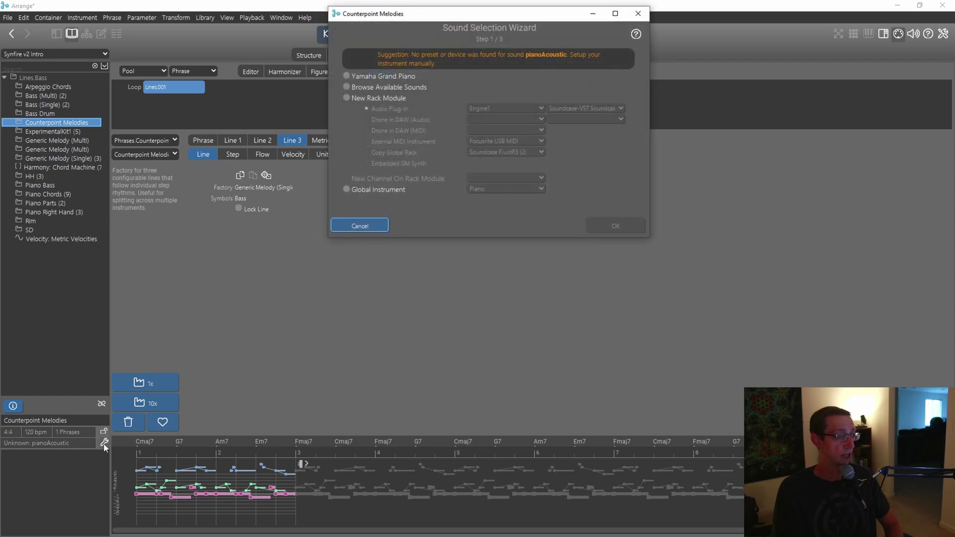
pyautogui.click(369, 218)
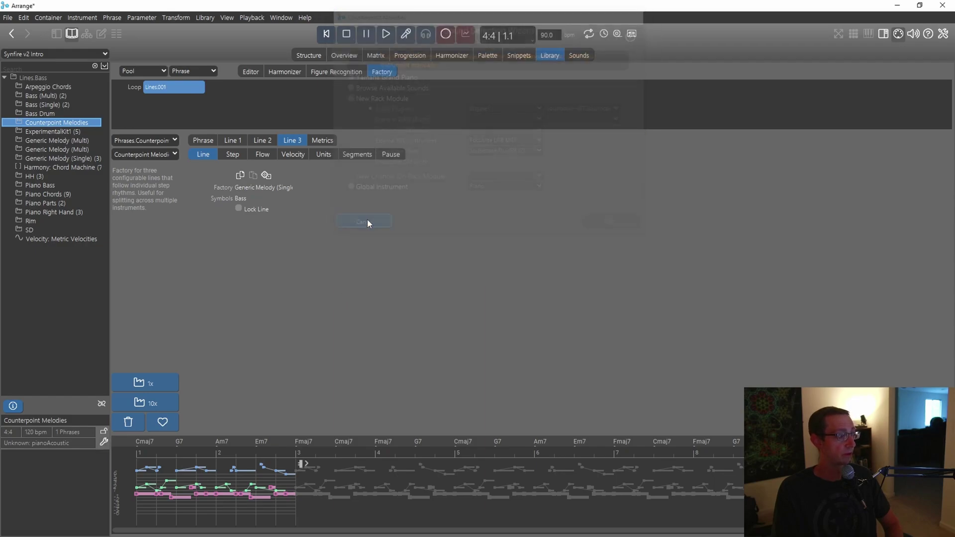
# Step: Lock the Counterpoint Melodies pool, unlock it again, and stop the playback
pyautogui.click(103, 431)
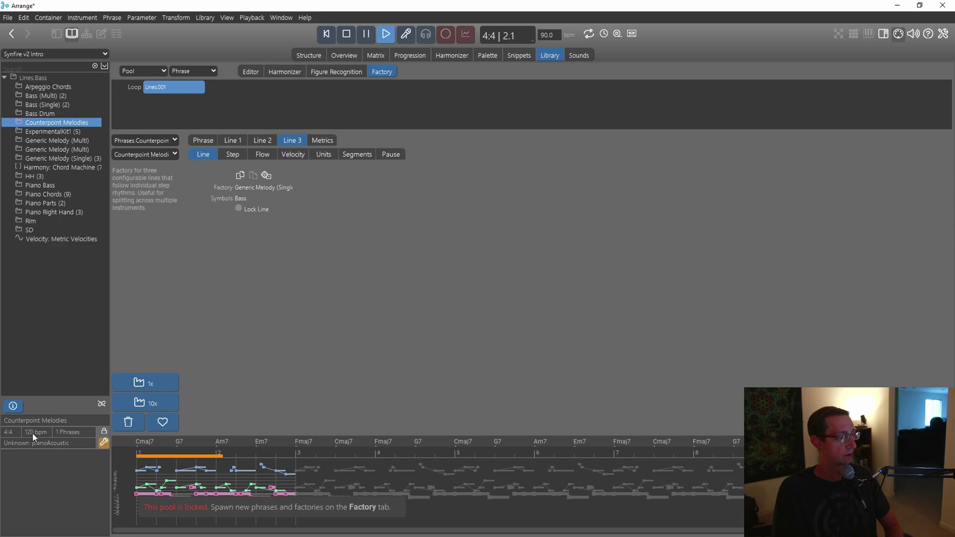
pyautogui.click(104, 434)
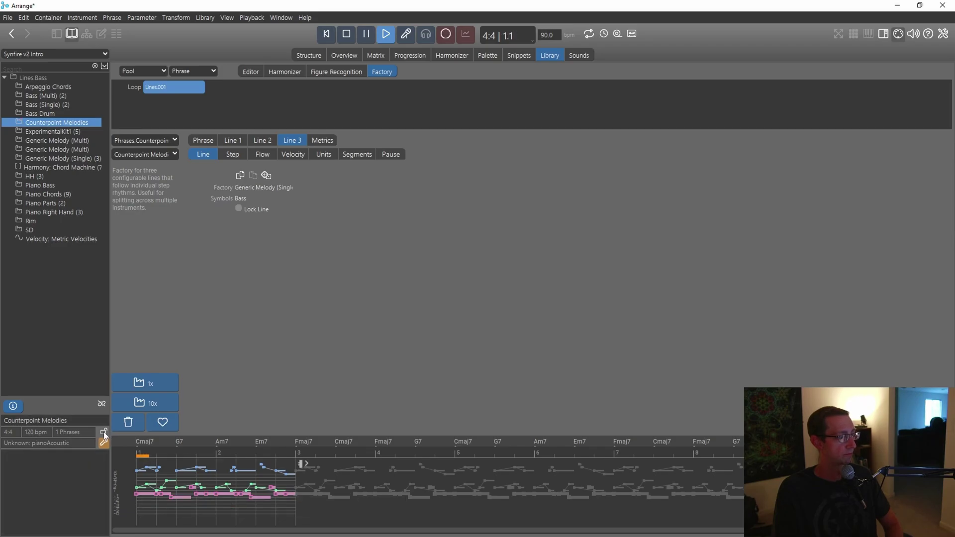
pyautogui.click(349, 37)
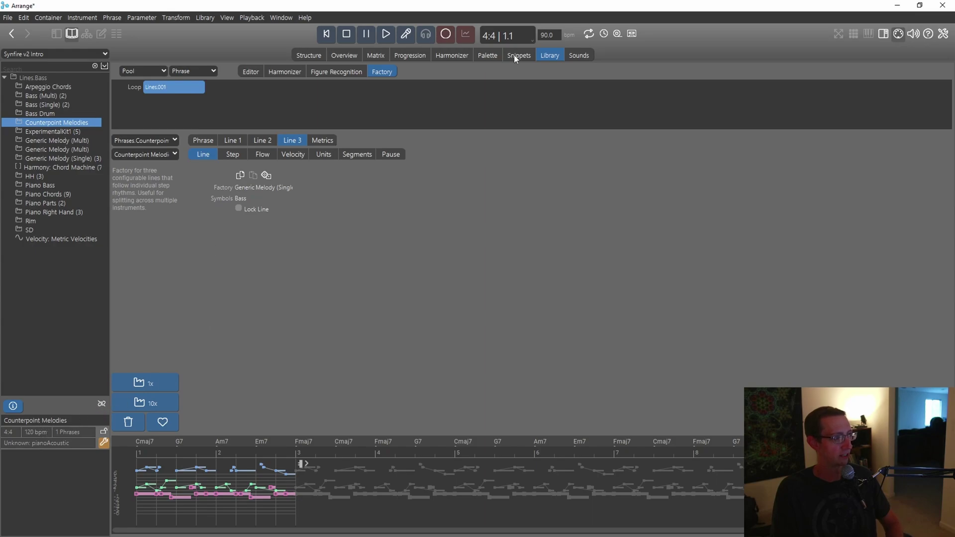
# Step: Generate another Counterpoint Melodies phrase, stop its playback, and mark the low notes in its first measure
pyautogui.click(133, 383)
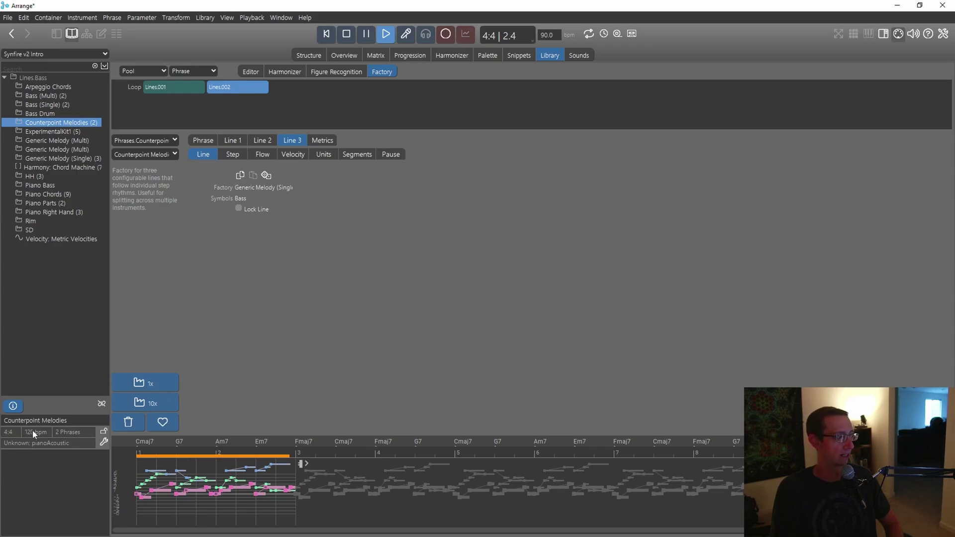
pyautogui.click(348, 35)
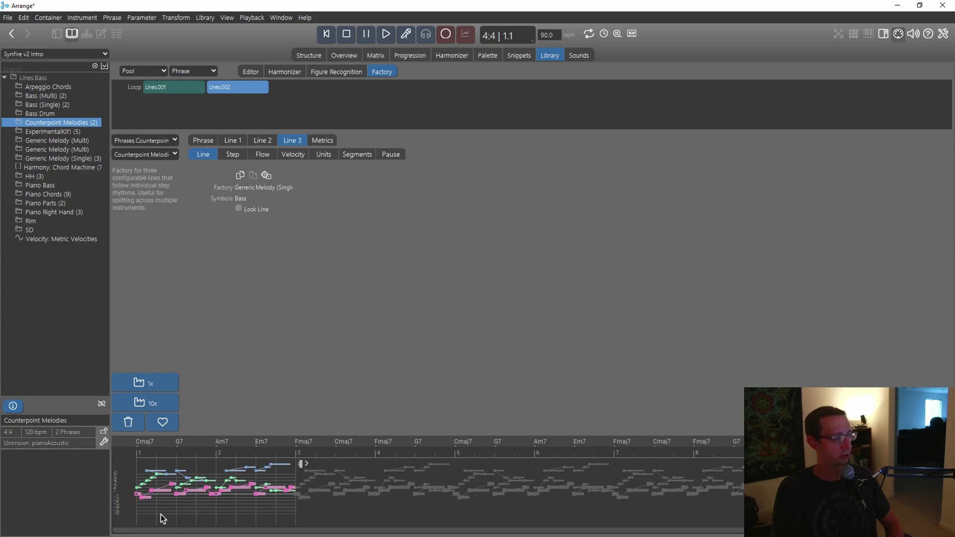
pyautogui.click(145, 498)
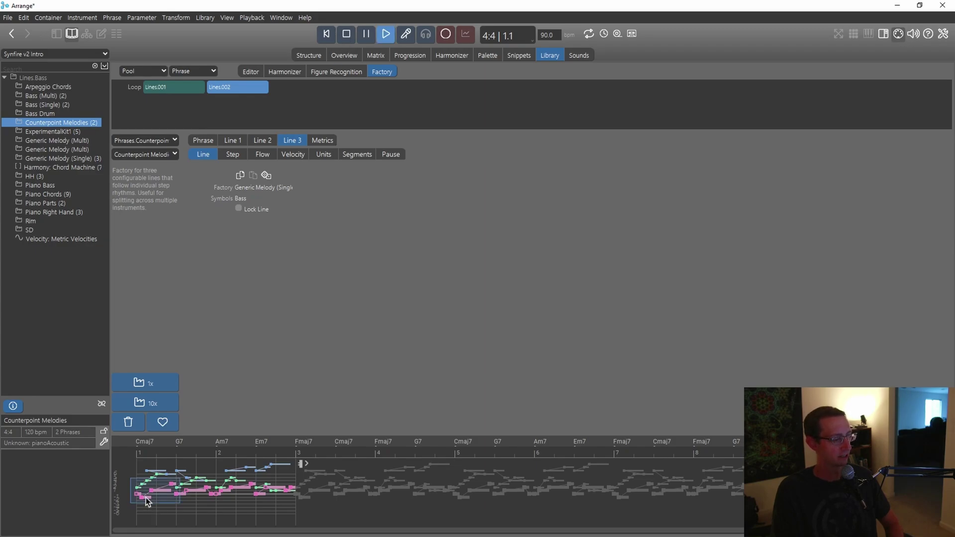
pyautogui.click(188, 494)
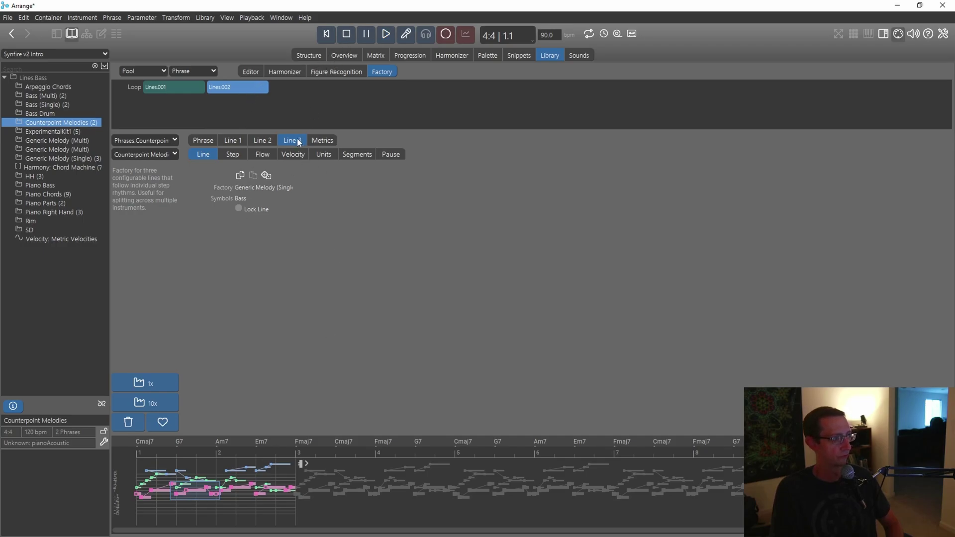
# Step: Assign the Arp One factory to Line 3 of Counterpoint Melodies
pyautogui.click(204, 141)
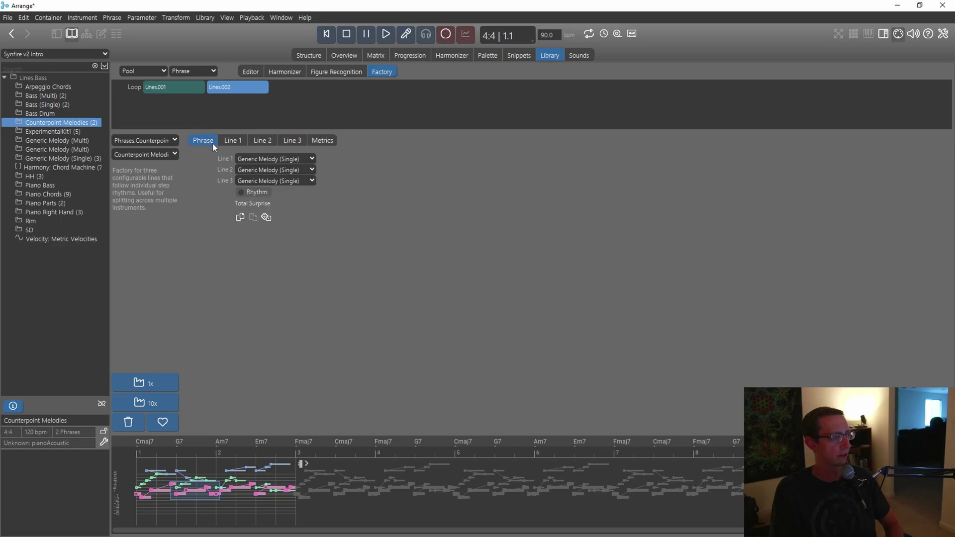
pyautogui.click(290, 160)
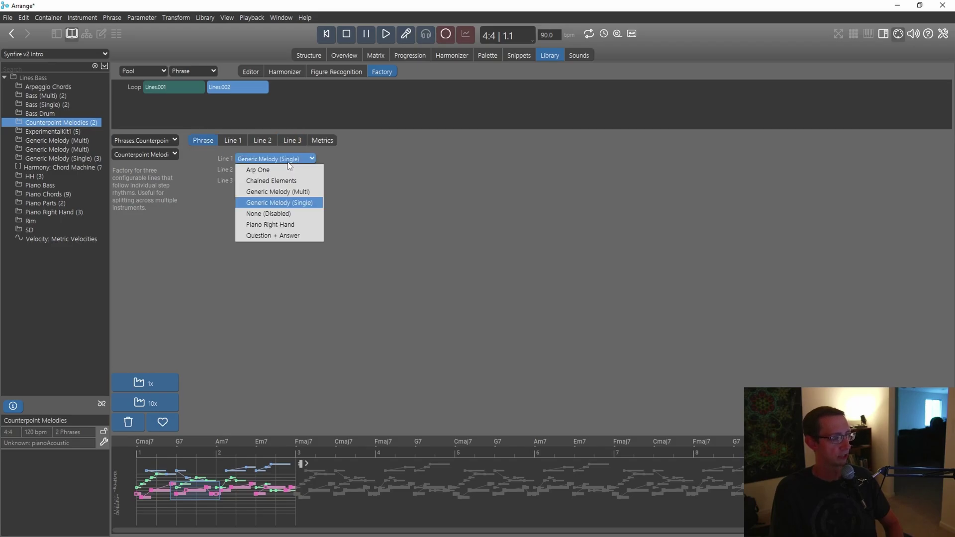
pyautogui.click(329, 159)
pyautogui.click(293, 141)
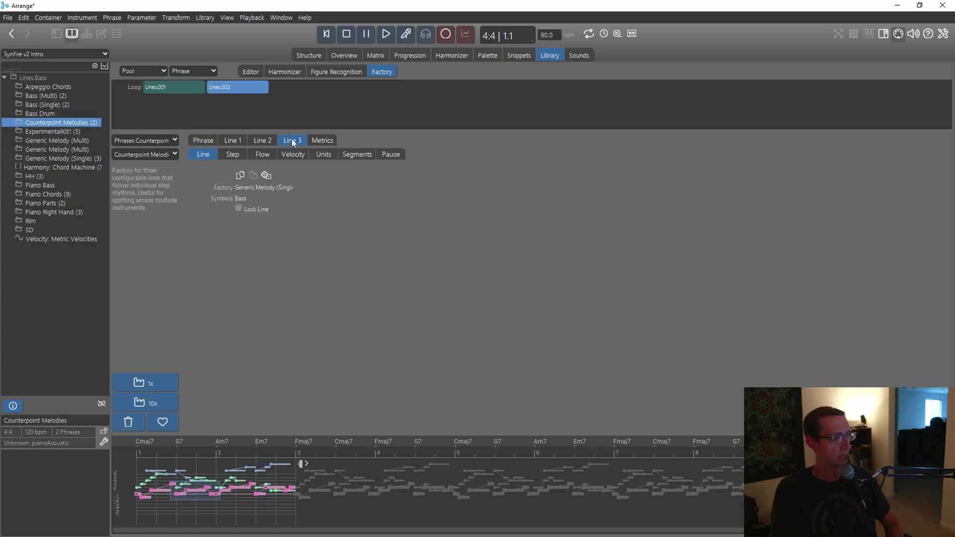
pyautogui.click(204, 142)
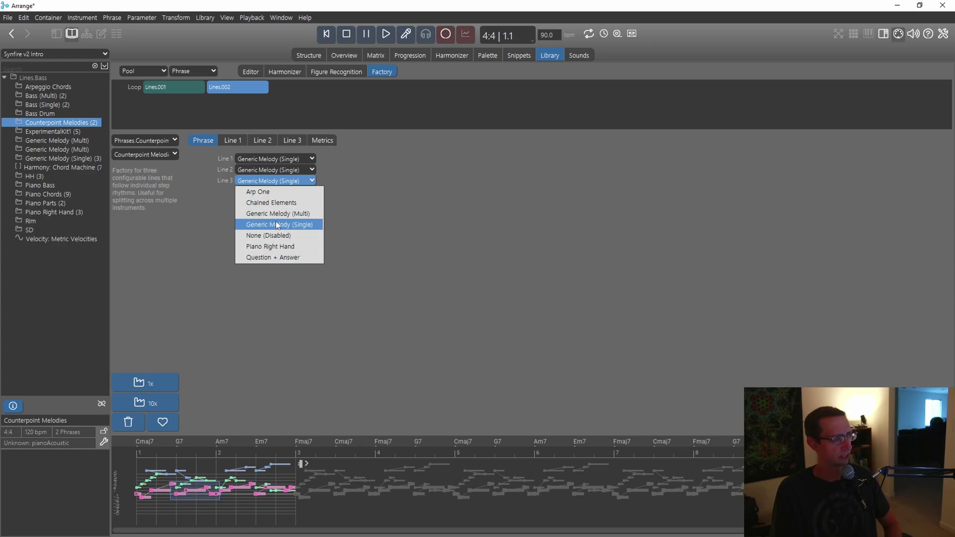
pyautogui.click(273, 193)
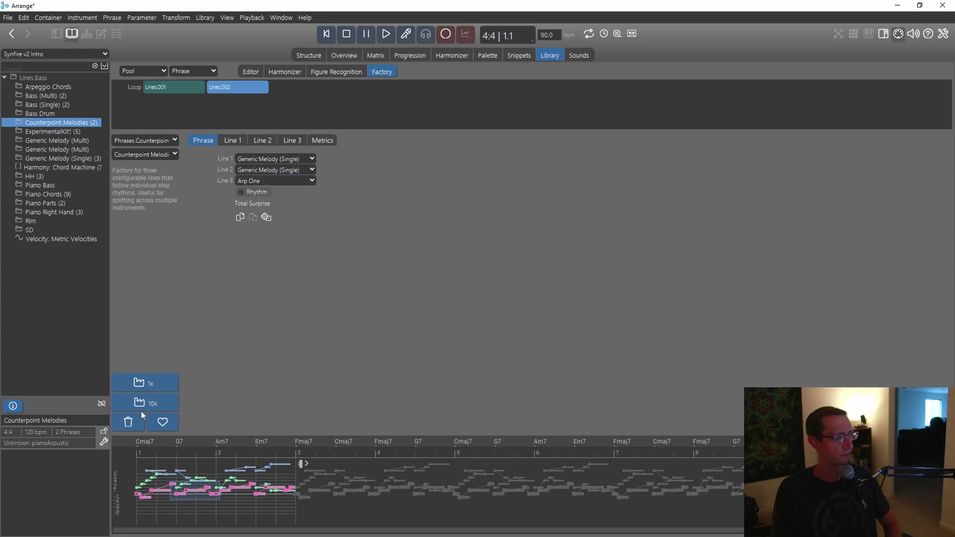
# Step: Generate one phrase with the Arp One line, stop its playback, and compare the factory and symbol settings of Lines 2 and 3
pyautogui.click(144, 384)
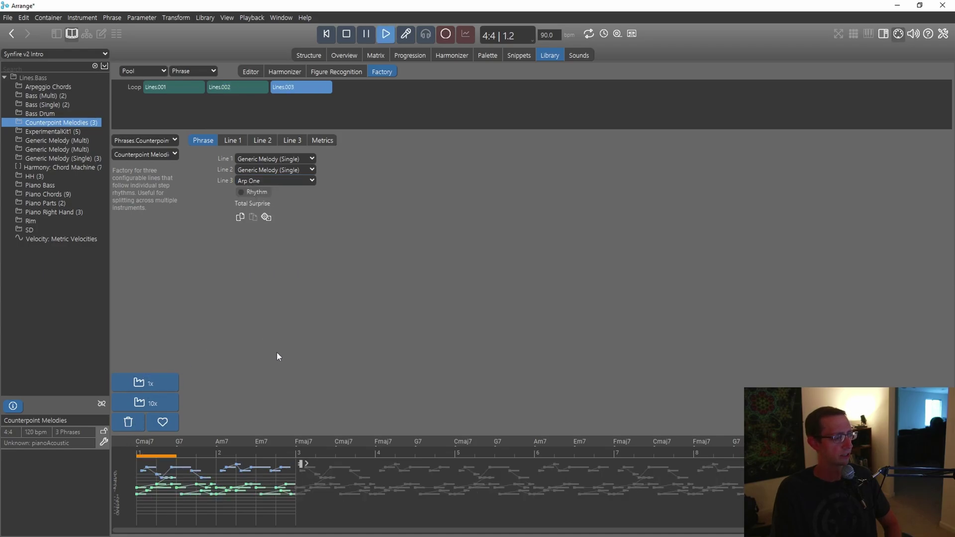
pyautogui.click(294, 141)
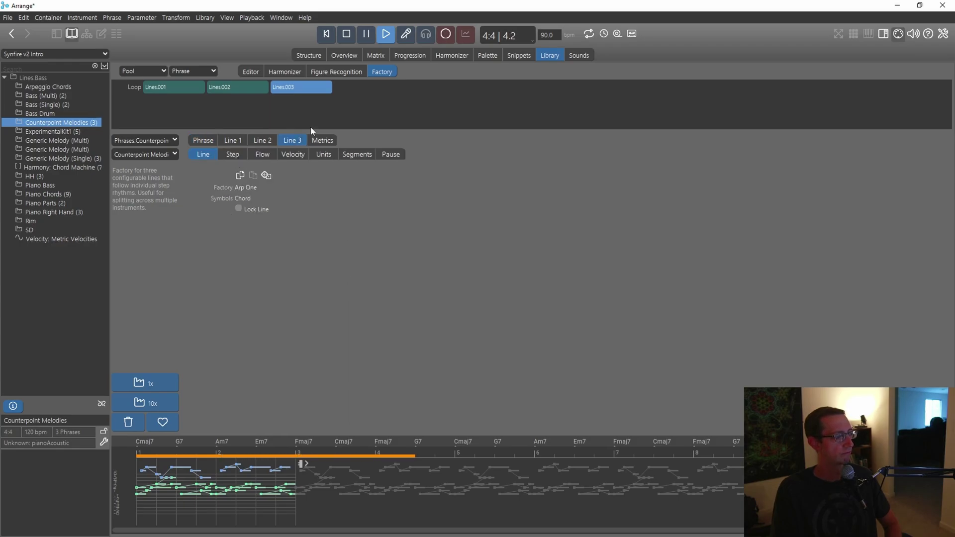
pyautogui.click(347, 36)
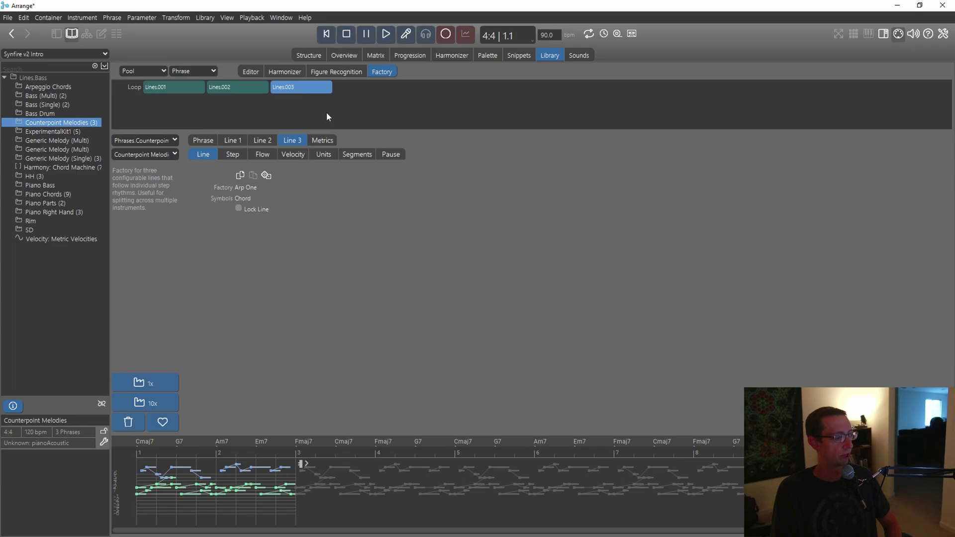
pyautogui.click(268, 141)
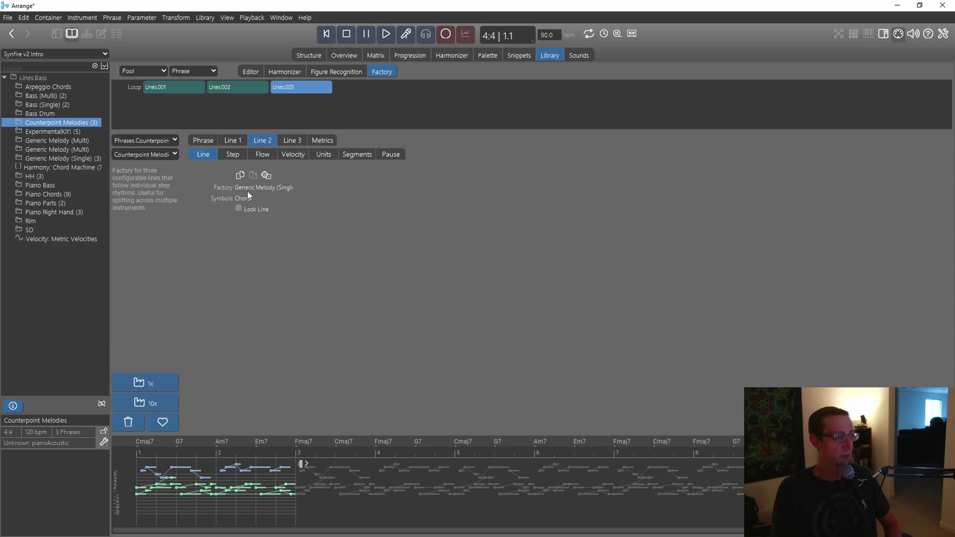
pyautogui.click(291, 143)
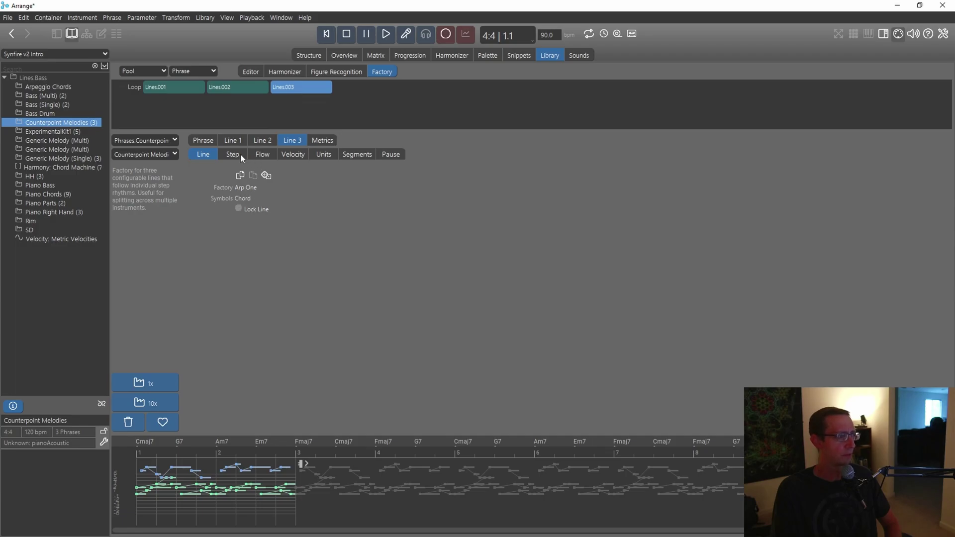
pyautogui.click(265, 139)
# Step: Set Line 3 back to Generic Melody (Single), generate one more counterpoint phrase, and stop its playback
pyautogui.click(209, 144)
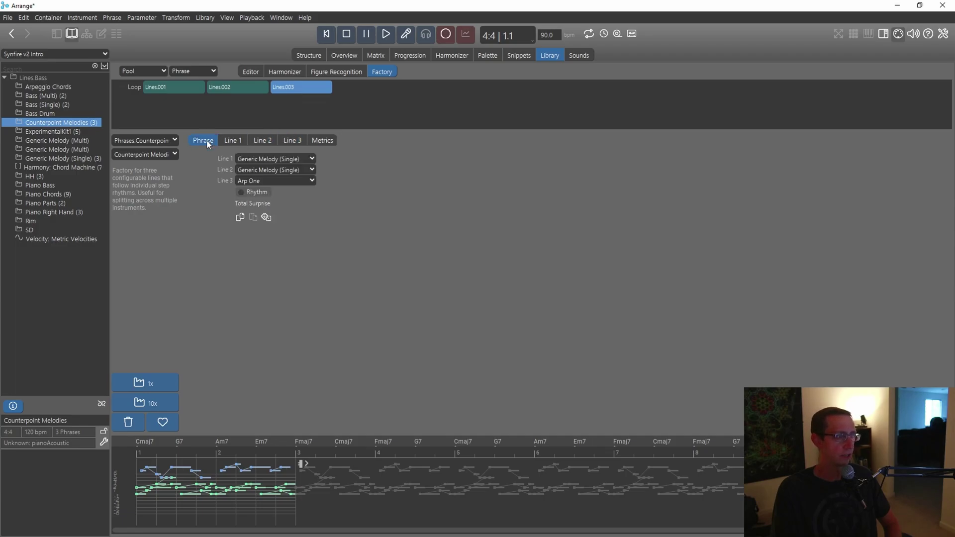
pyautogui.click(309, 182)
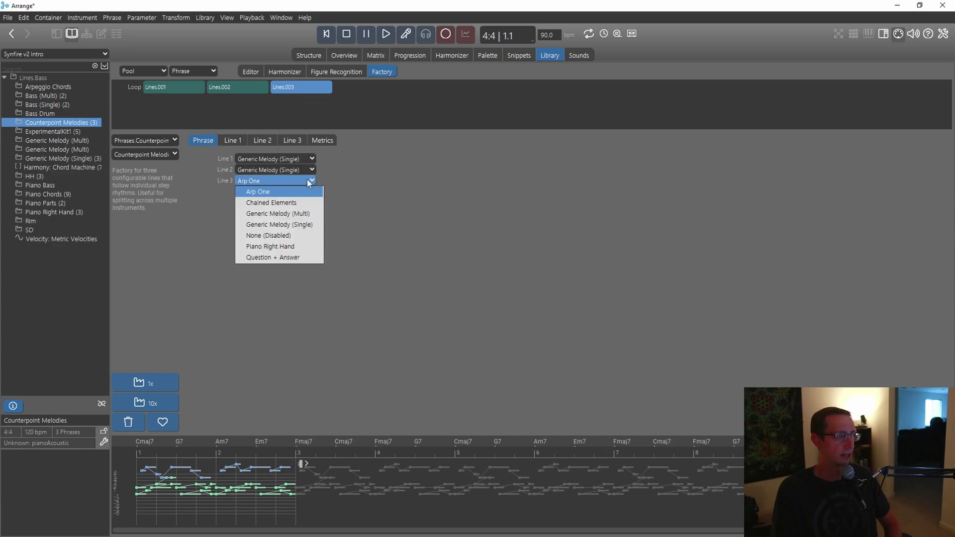
pyautogui.click(294, 225)
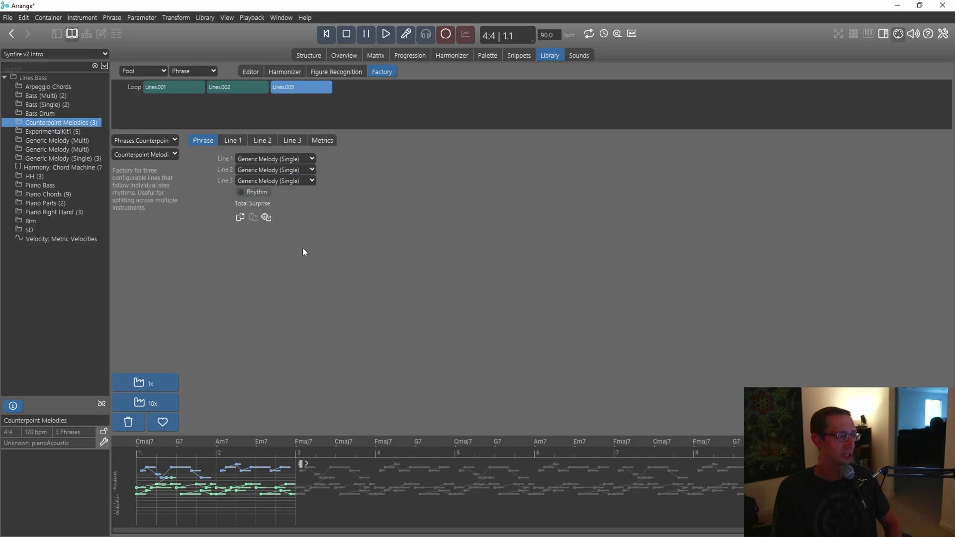
pyautogui.click(157, 386)
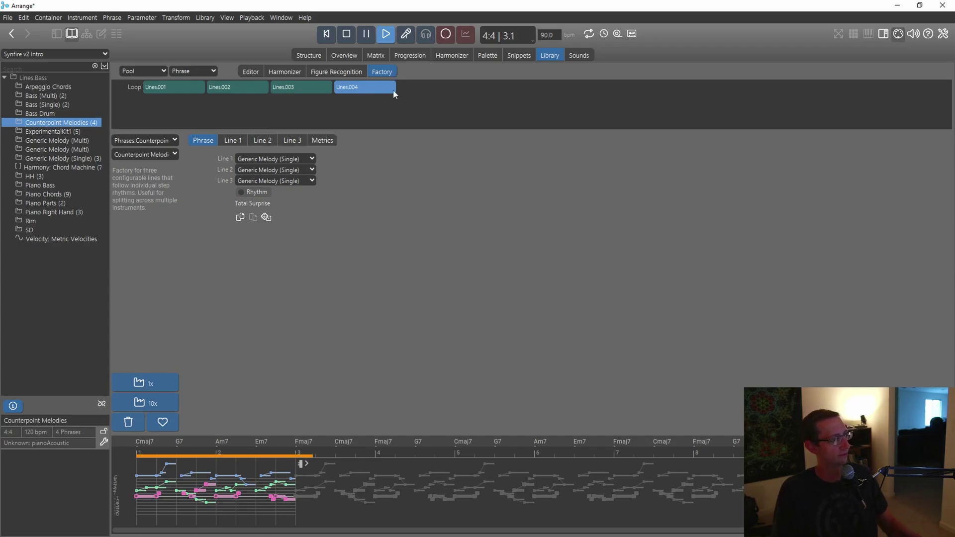
pyautogui.click(347, 36)
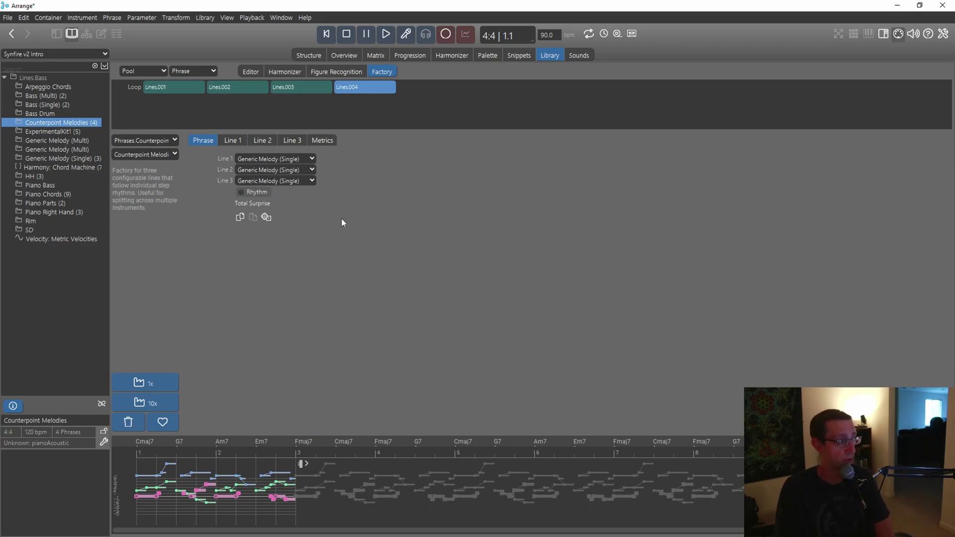
# Step: Switch to the Counterpoint (Skipped) factory and generate one phrase
pyautogui.click(172, 157)
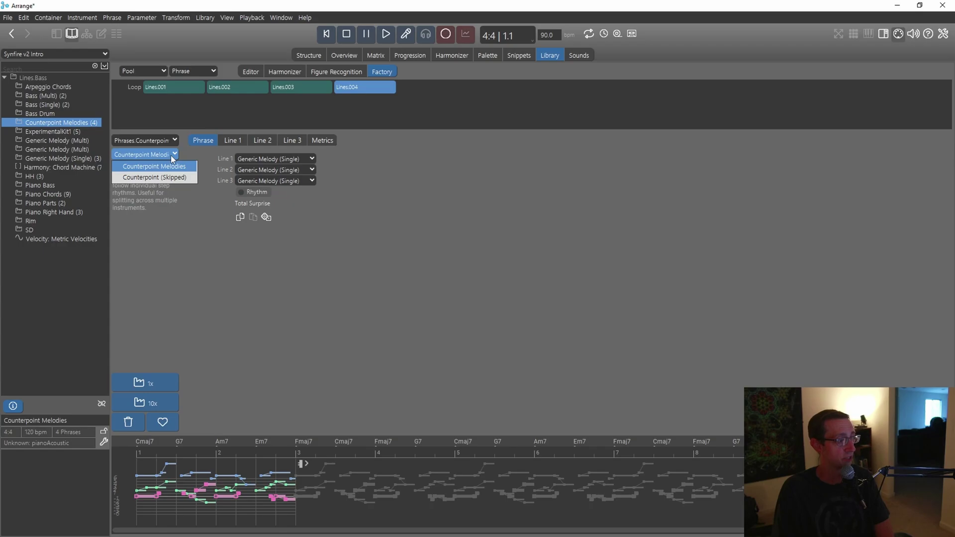
pyautogui.click(160, 177)
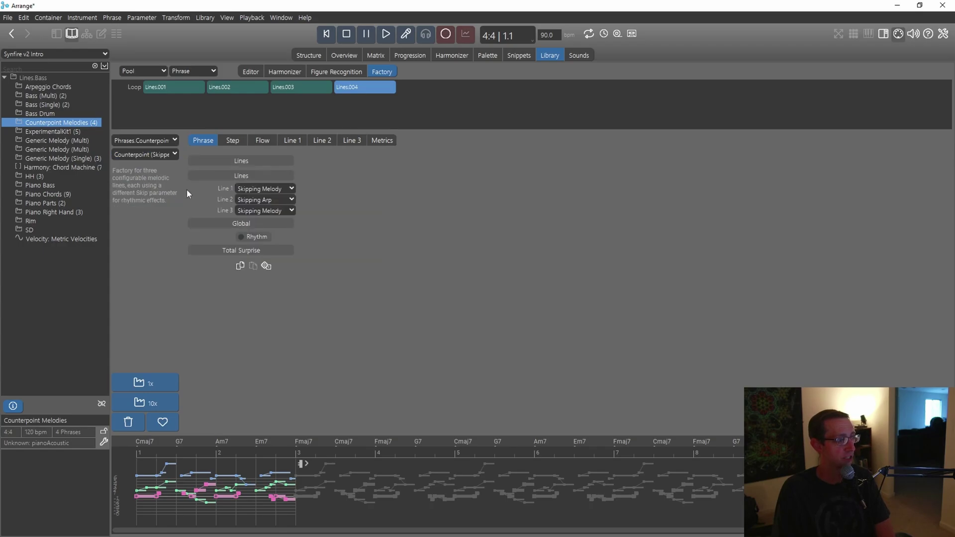
pyautogui.click(144, 383)
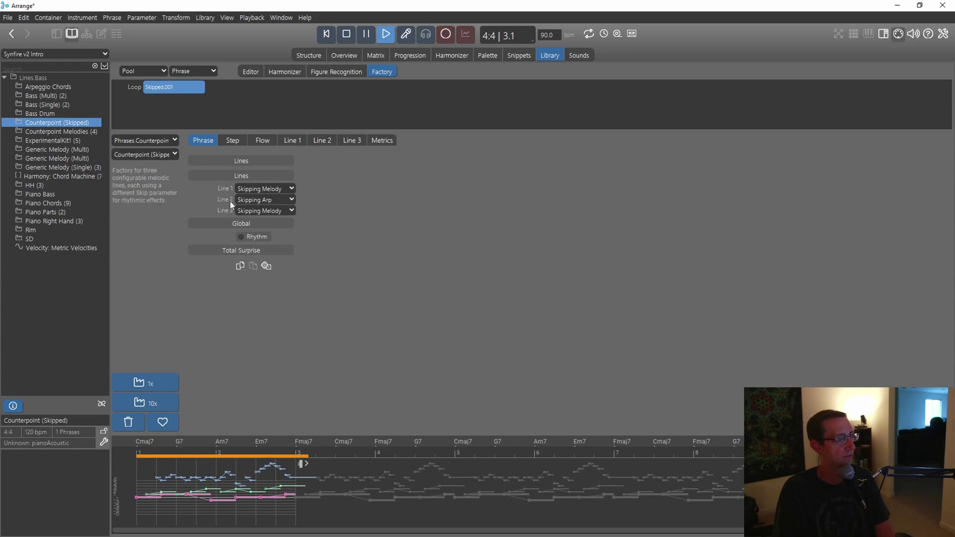
# Step: Review the Step, Flow and individual line settings of Counterpoint (Skipped), stopping the phrase's playback along the way
pyautogui.click(237, 140)
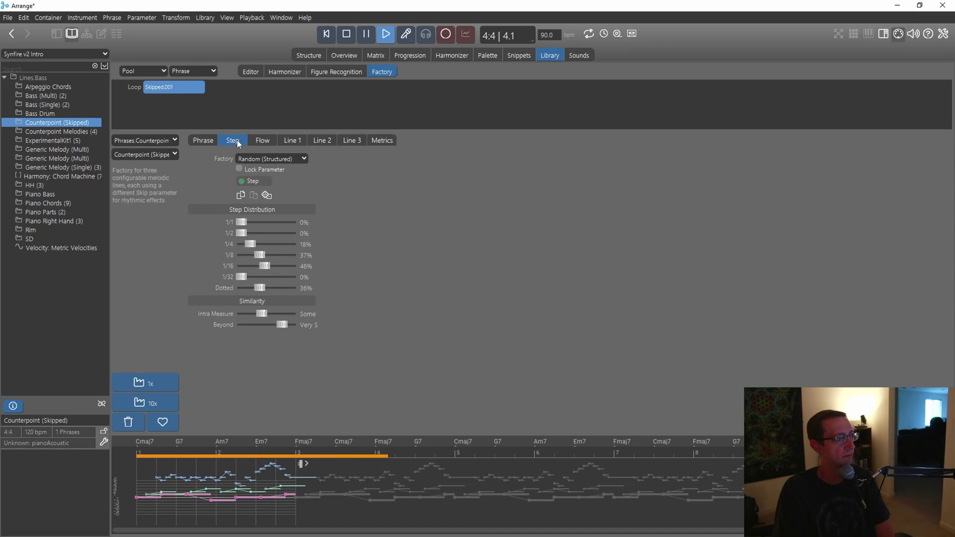
pyautogui.click(259, 141)
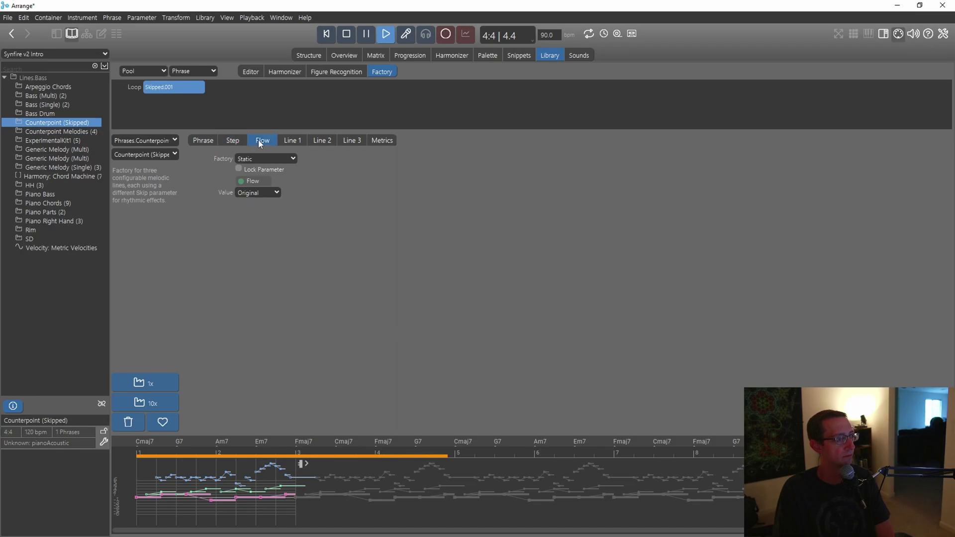
pyautogui.click(287, 141)
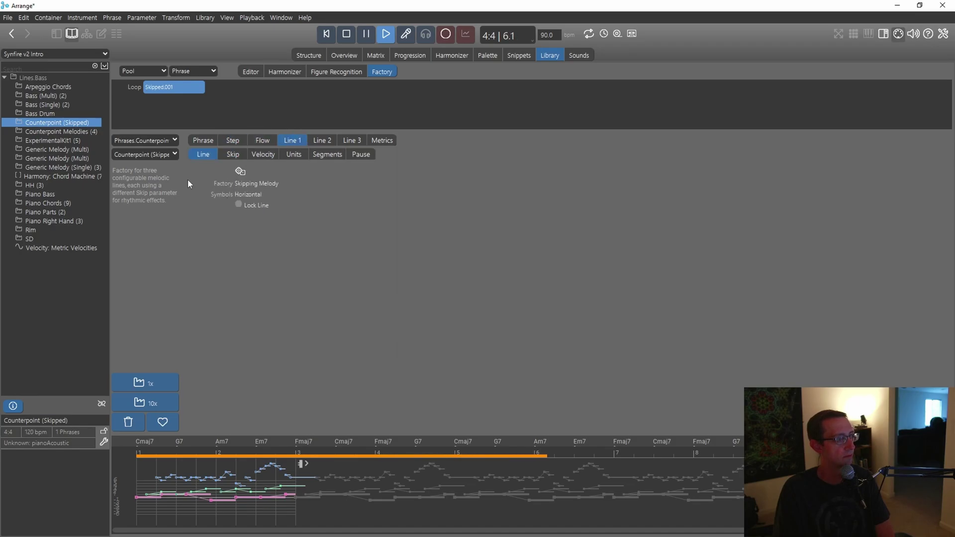
pyautogui.click(347, 35)
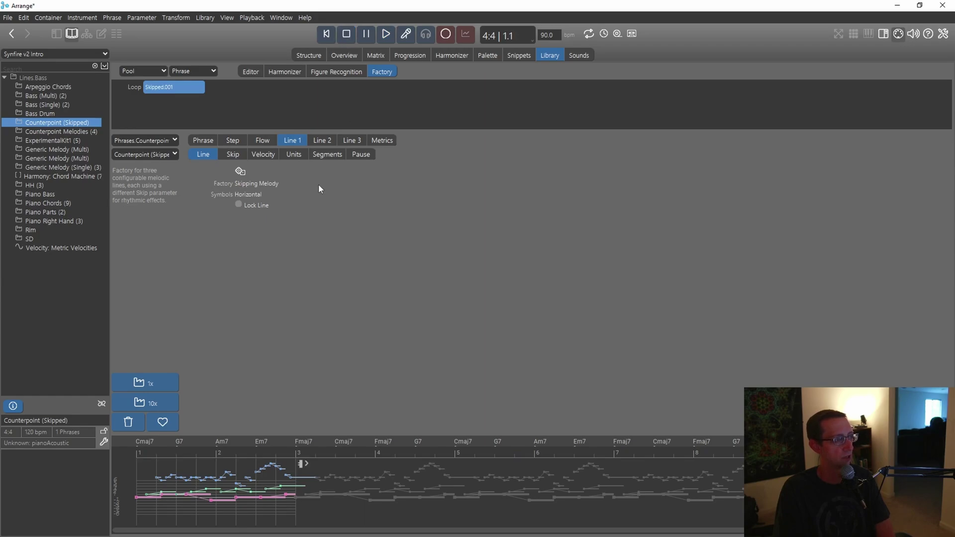
pyautogui.click(323, 141)
pyautogui.click(353, 141)
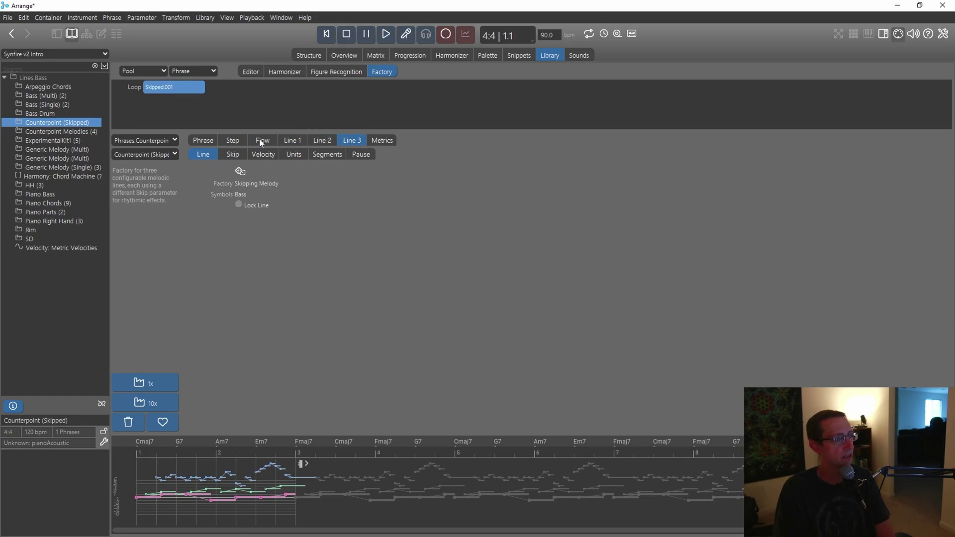
pyautogui.click(309, 141)
# Step: Generate a second Counterpoint (Skipped) phrase with the same line factories and stop its playback
pyautogui.click(203, 141)
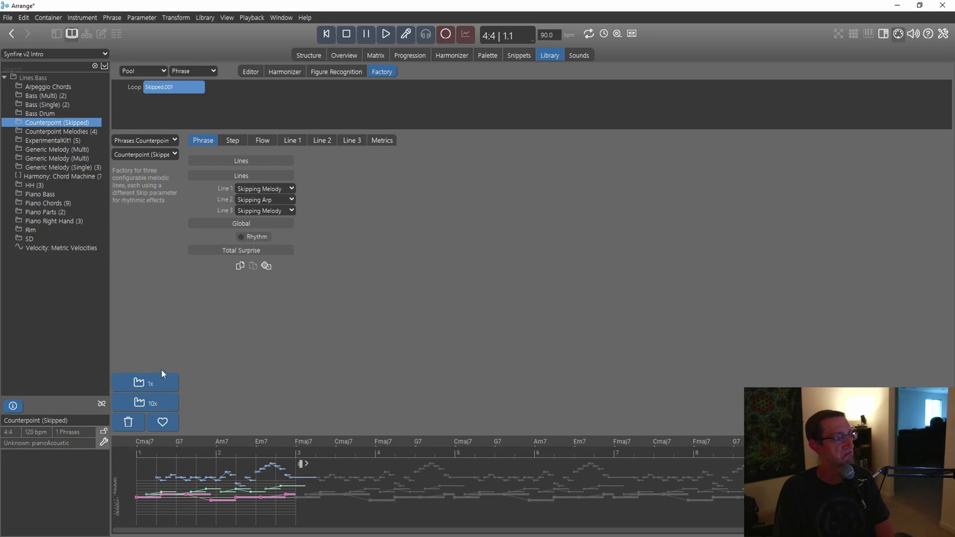
pyautogui.click(150, 384)
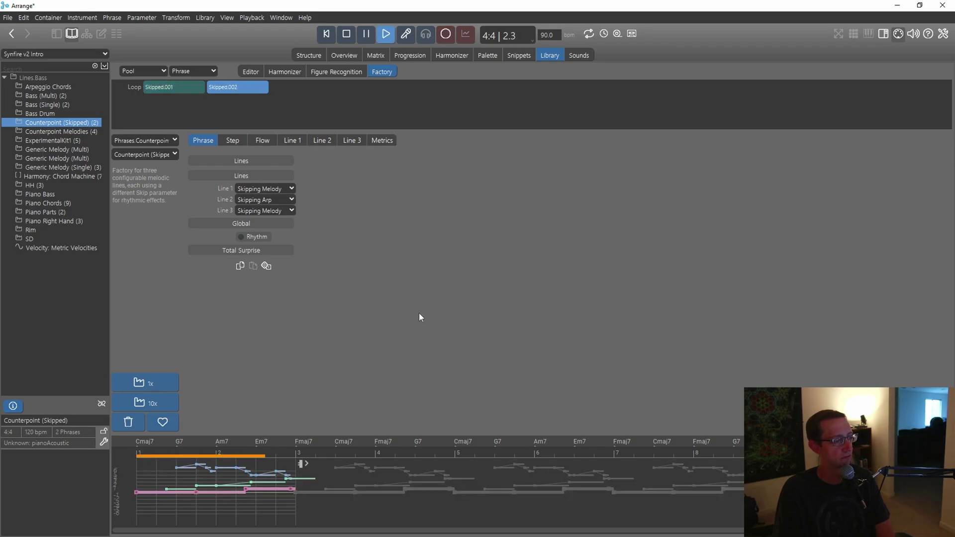
pyautogui.click(346, 36)
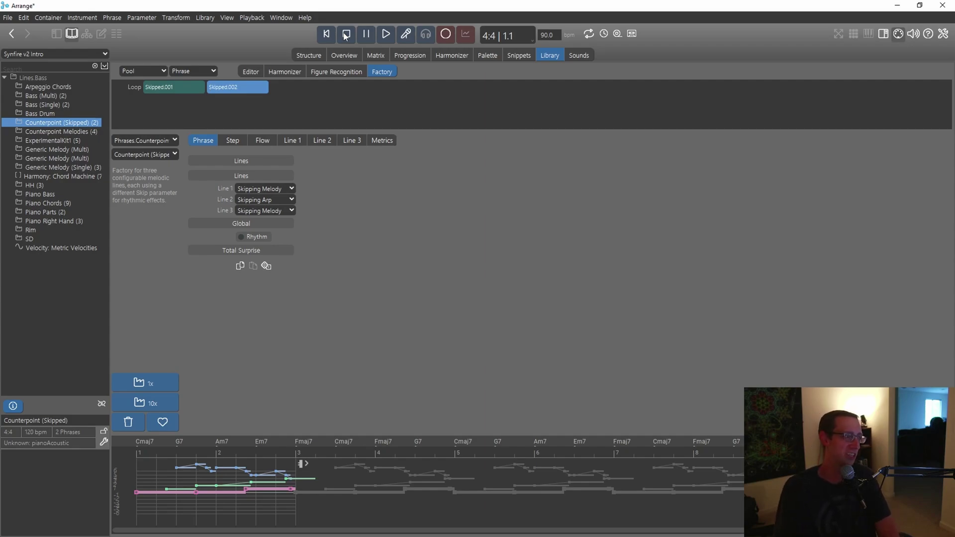
# Step: Switch the factory collection to System.Core, look through its factories, and leave None (Disabled) selected
pyautogui.click(154, 141)
pyautogui.moveTo(144, 187)
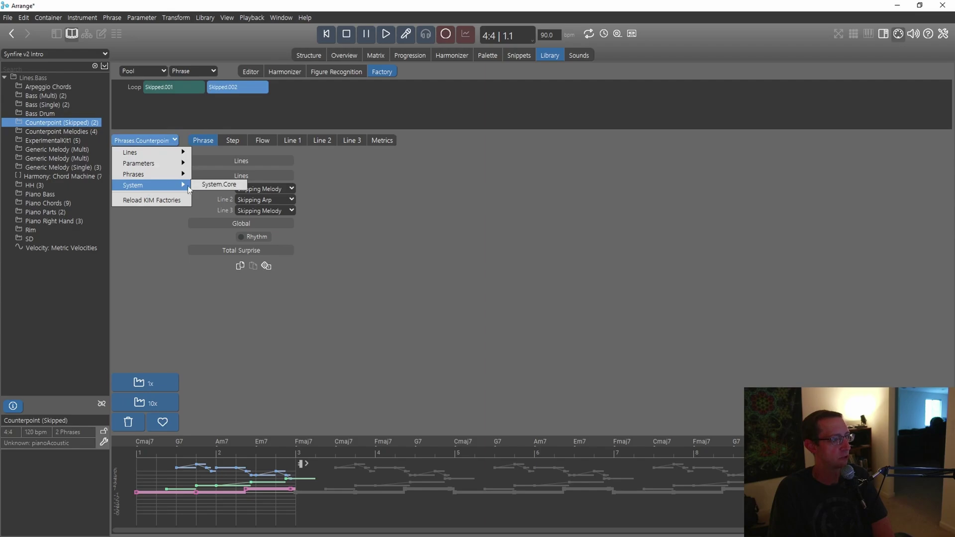
pyautogui.click(216, 185)
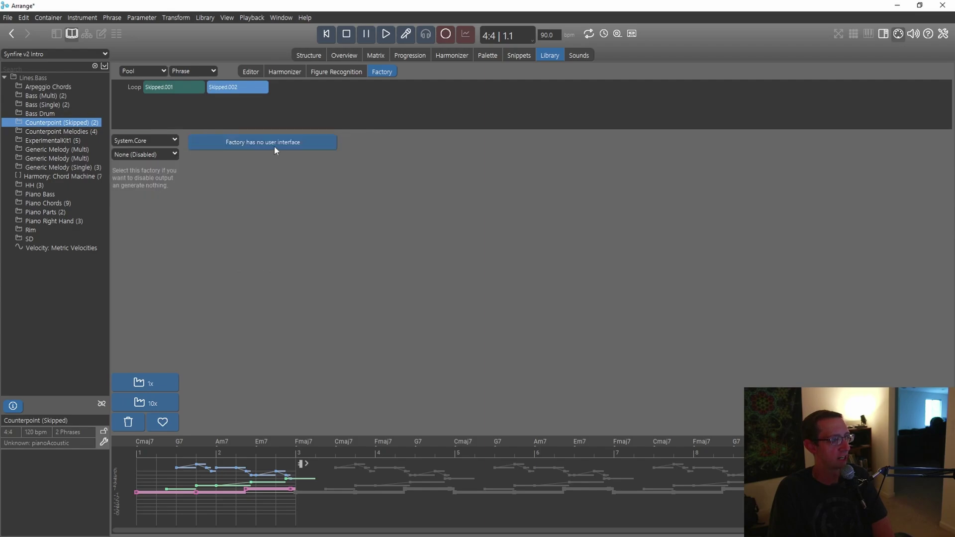
pyautogui.click(165, 155)
pyautogui.click(151, 177)
pyautogui.click(156, 156)
pyautogui.click(150, 167)
# Step: Save the Synfire v2 Intro library
pyautogui.click(203, 18)
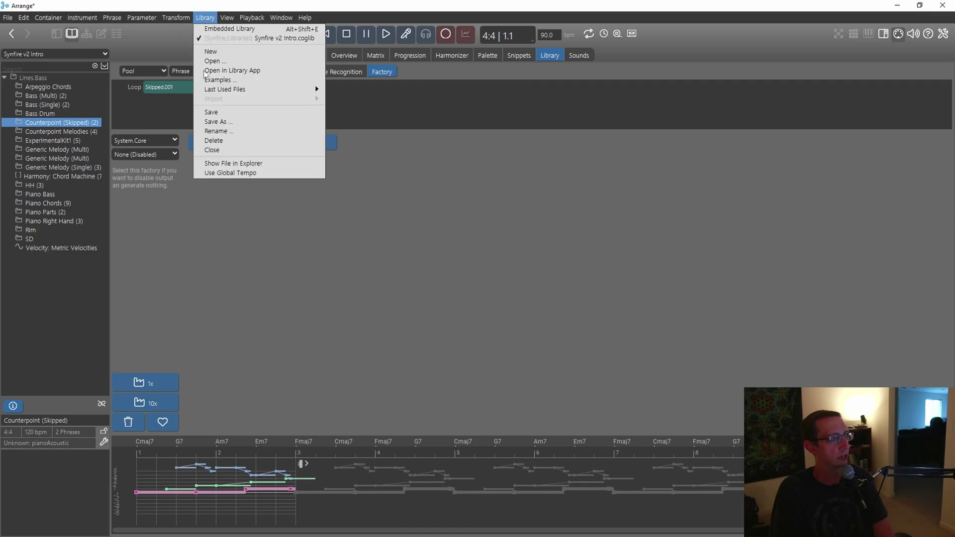
pyautogui.click(220, 112)
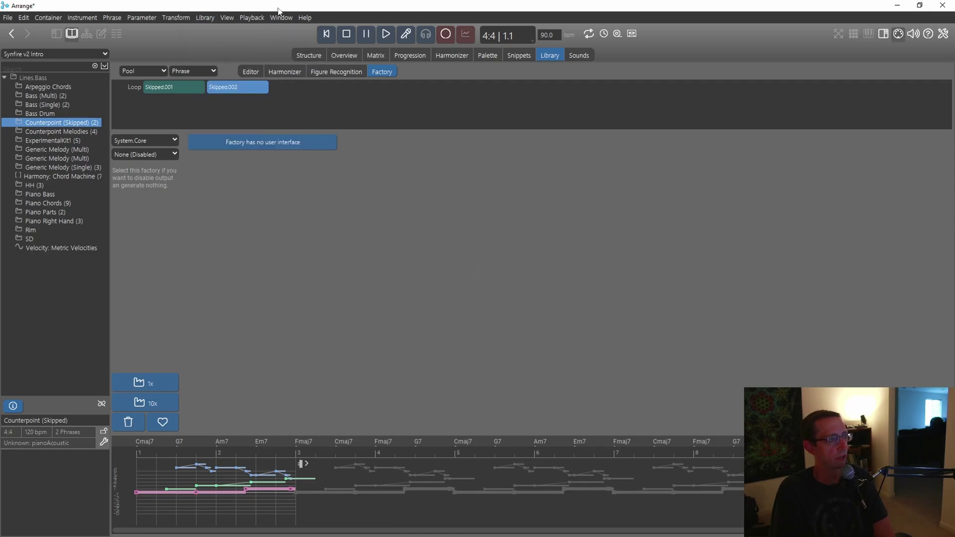
# Step: Return to the arrangement, preview the Harmony: Chord Machine pool's progression in the Progression view, and stop playback
pyautogui.click(309, 56)
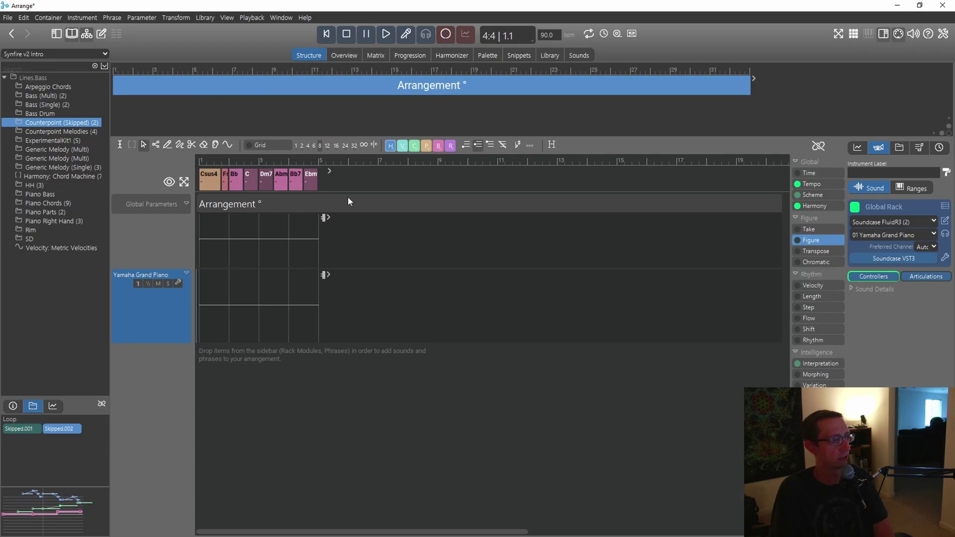
pyautogui.click(399, 55)
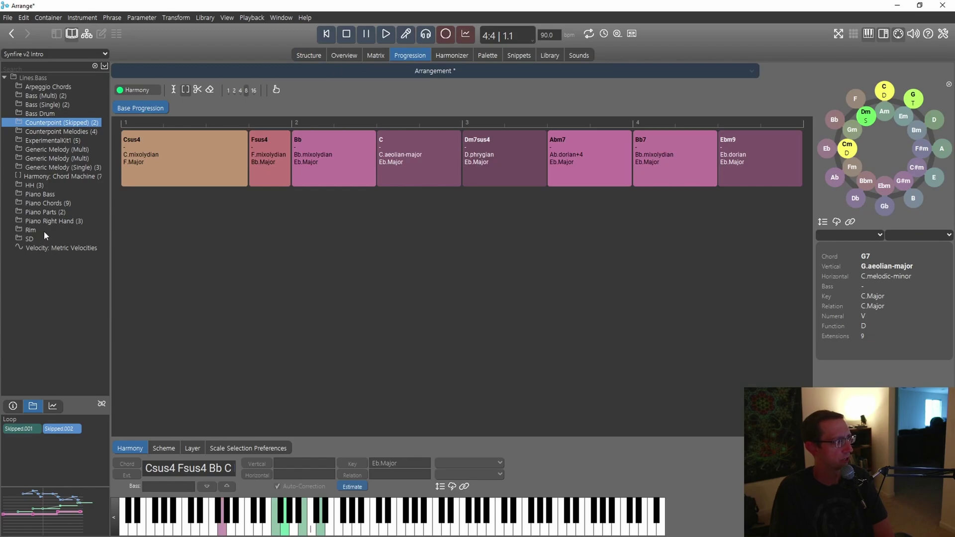
pyautogui.click(54, 176)
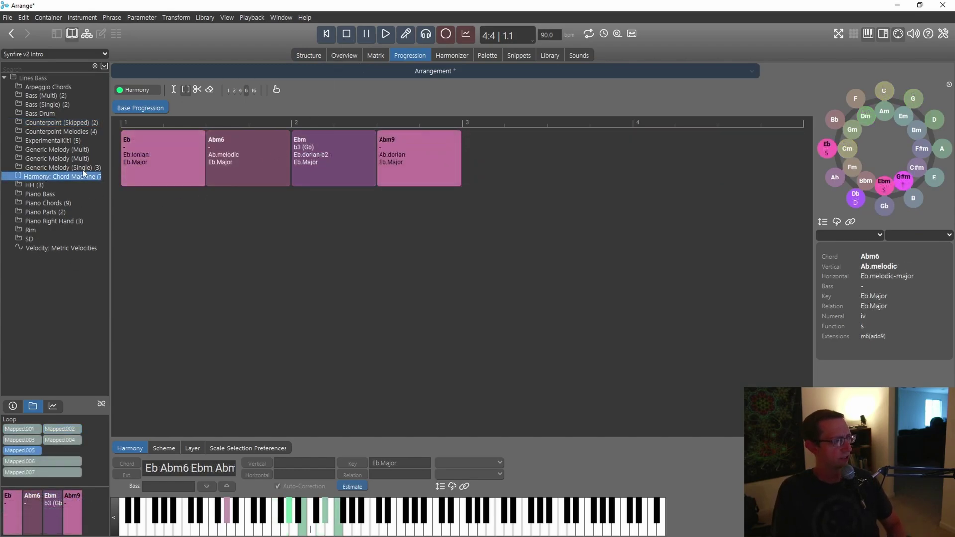
pyautogui.press('space')
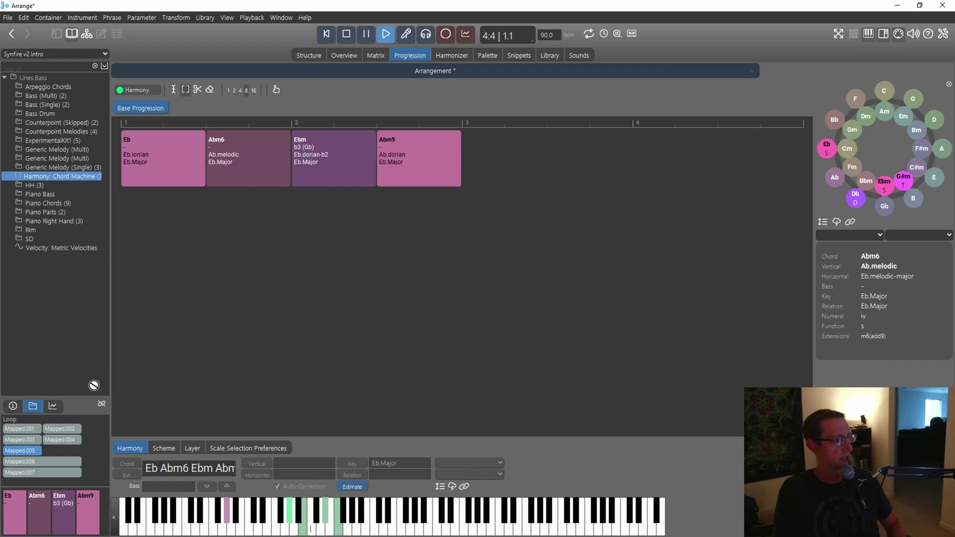
pyautogui.click(344, 35)
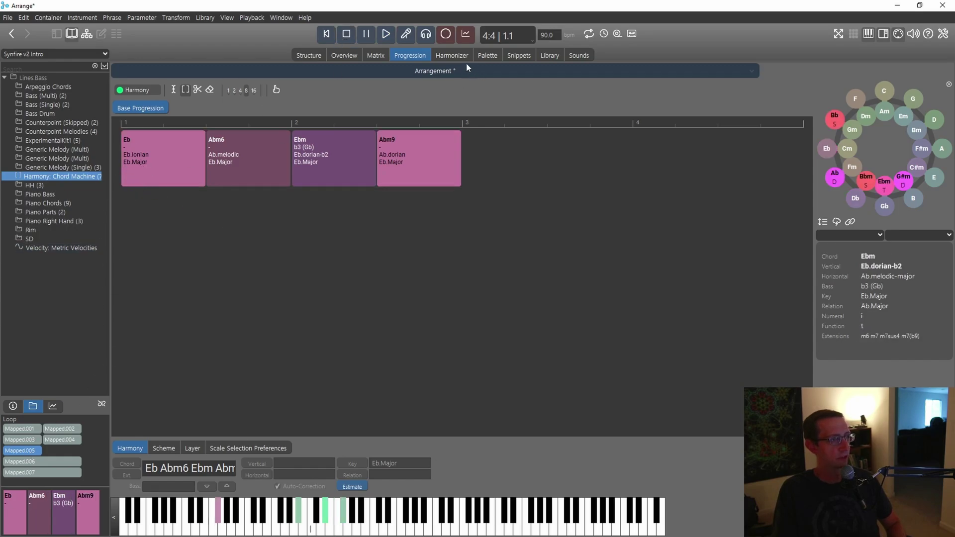
# Step: Open the chord palette for the arrangement's progression and set the palette root to D# / Eb
pyautogui.click(488, 56)
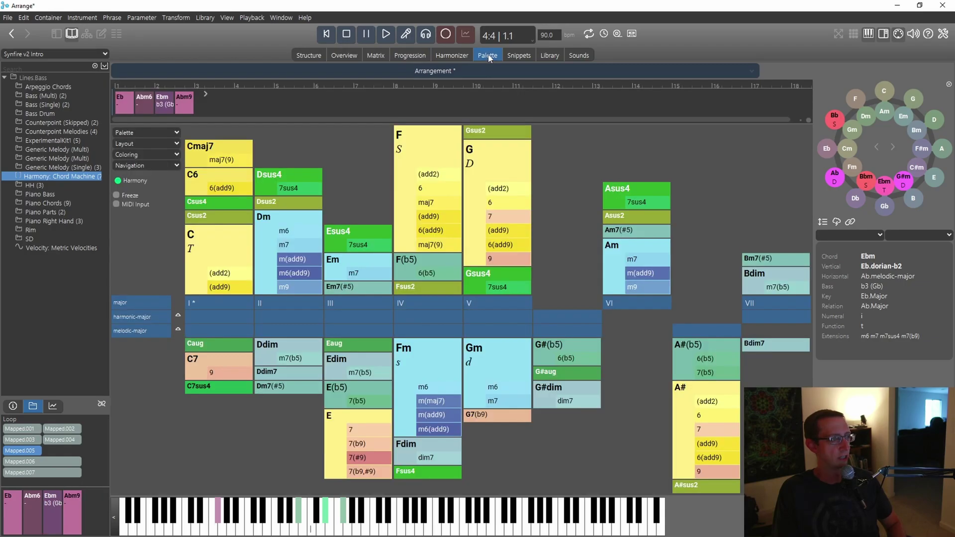
pyautogui.click(123, 102)
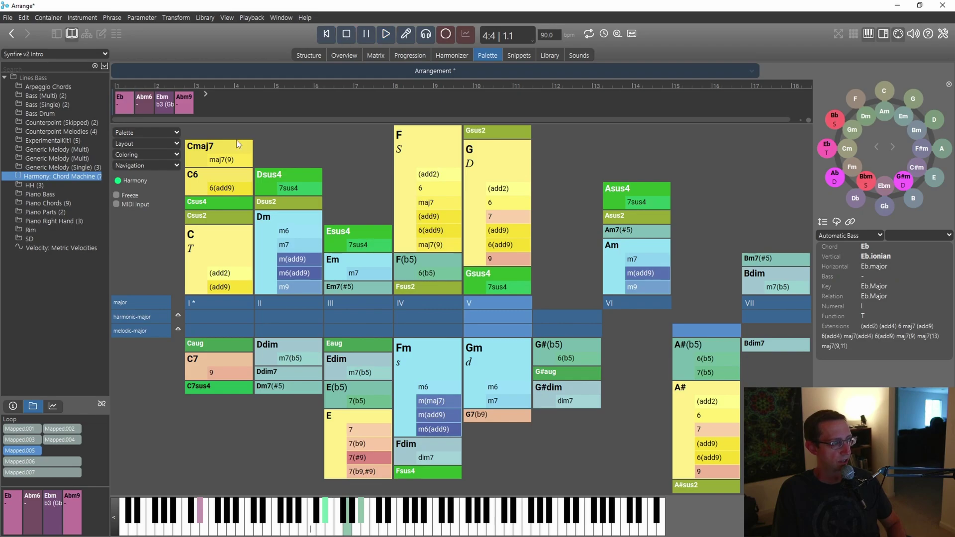
pyautogui.click(140, 133)
pyautogui.moveTo(189, 135)
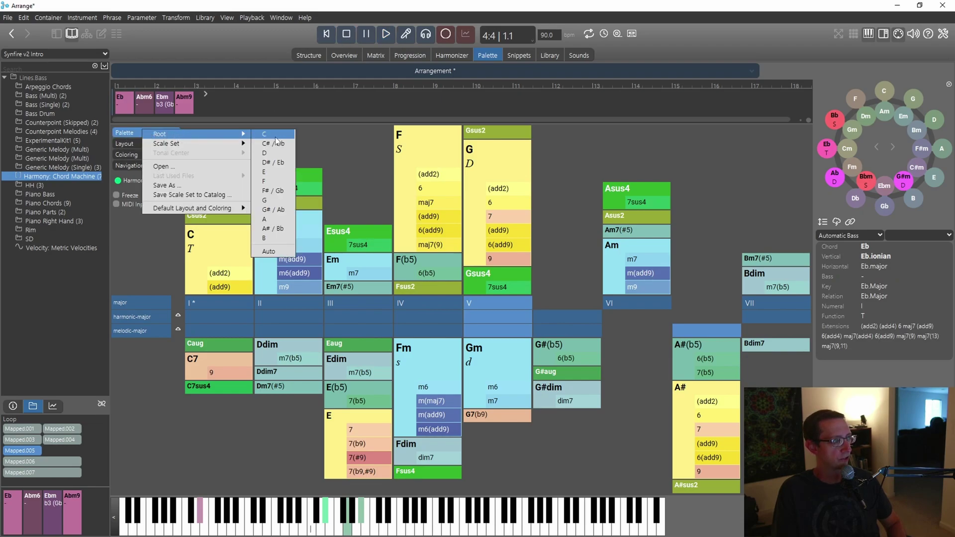
pyautogui.click(277, 160)
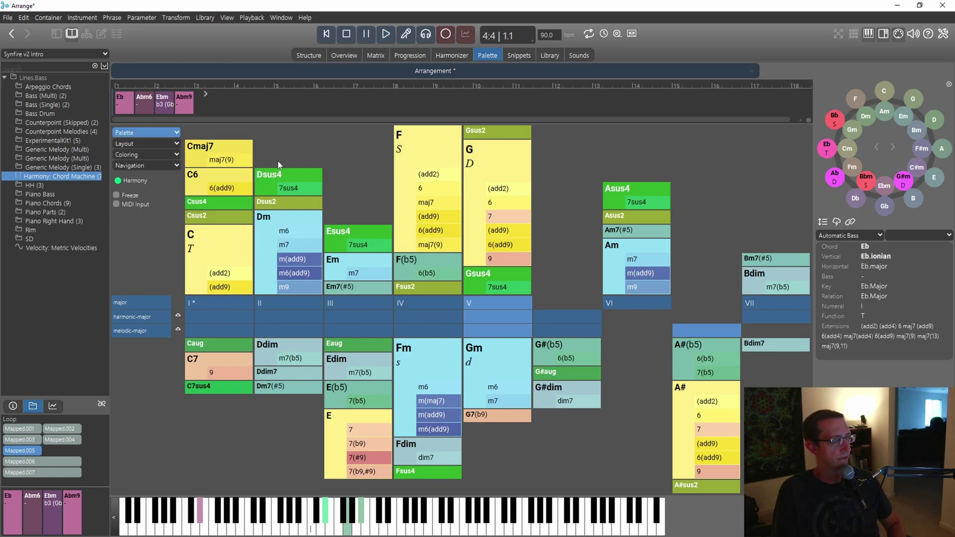
# Step: Switch the palette's scale set to Minor, audition the progression's first chord, Eb, and stop playback
pyautogui.click(127, 143)
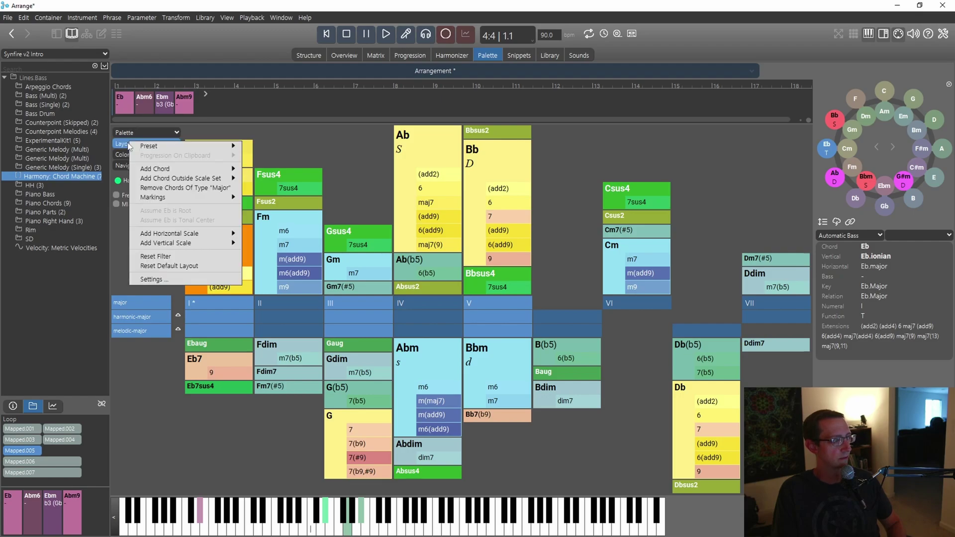
pyautogui.click(125, 134)
pyautogui.moveTo(195, 142)
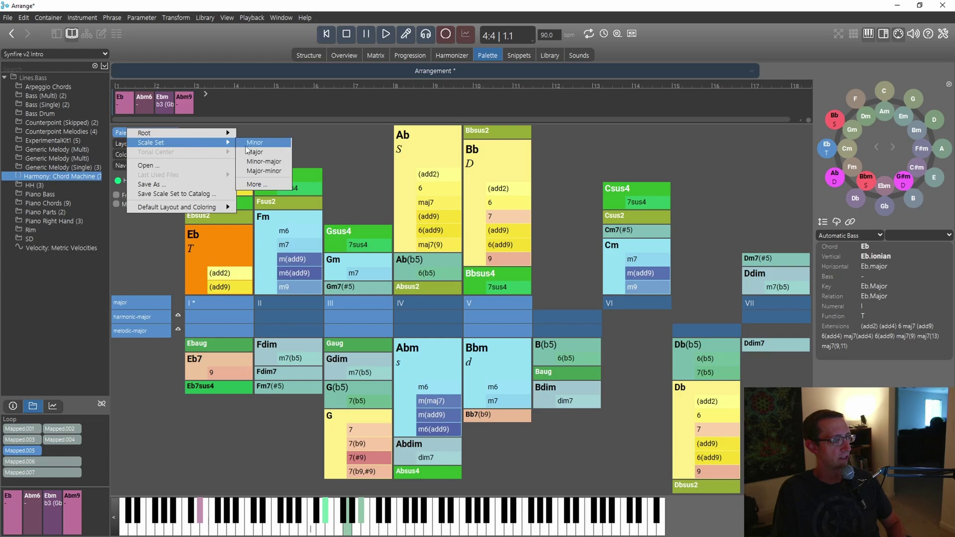
pyautogui.click(256, 142)
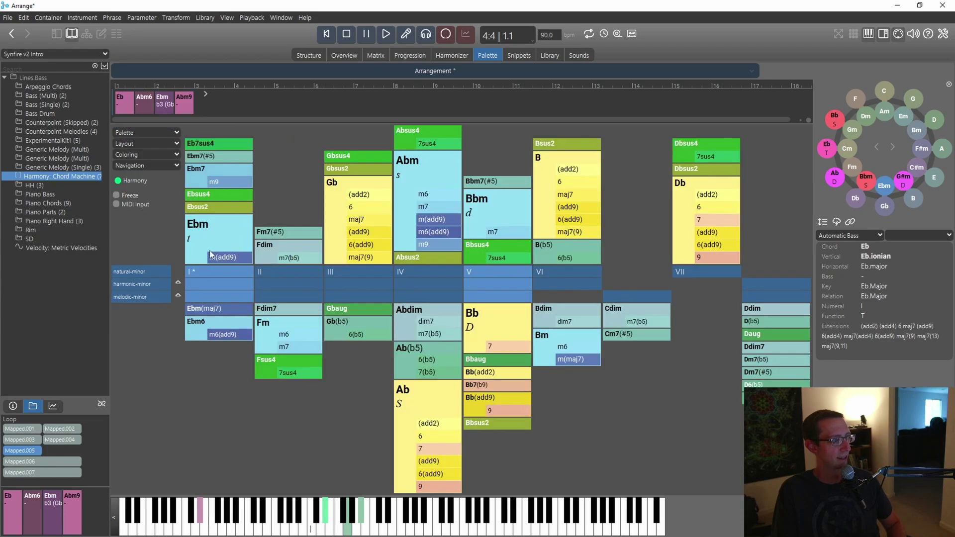
pyautogui.click(128, 102)
pyautogui.click(345, 35)
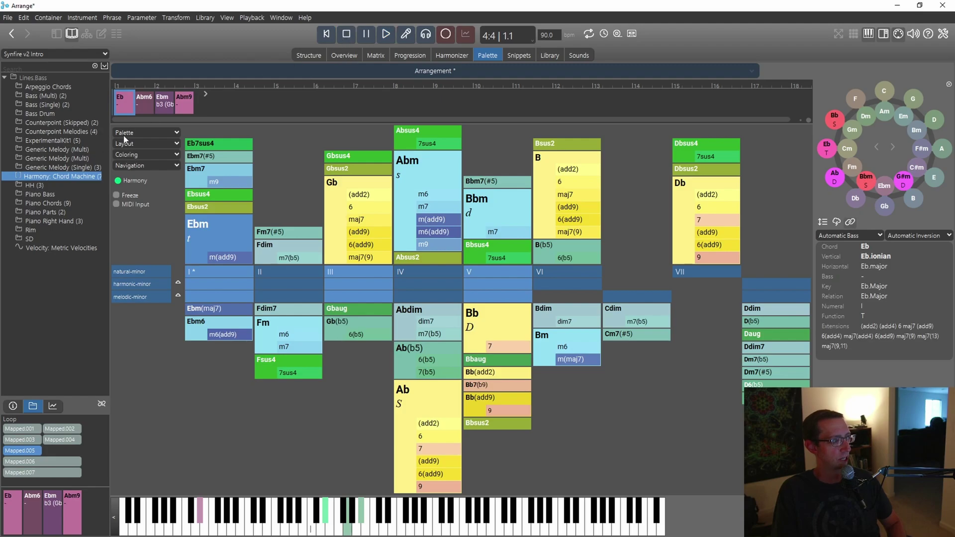
# Step: Set the palette's scale set to Major, and audition its Eb chord and the progression's Abm6 chord
pyautogui.click(125, 134)
pyautogui.moveTo(189, 149)
pyautogui.click(251, 155)
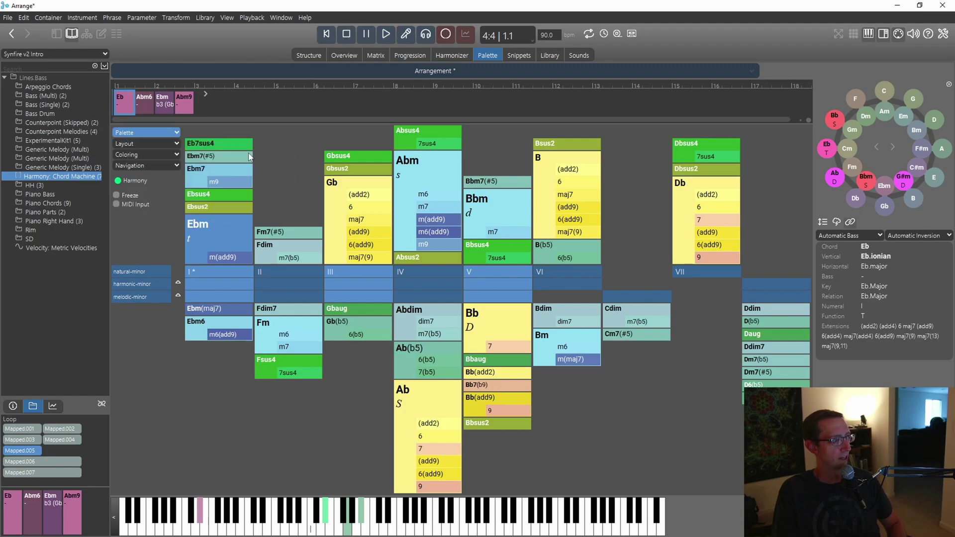
pyautogui.click(199, 243)
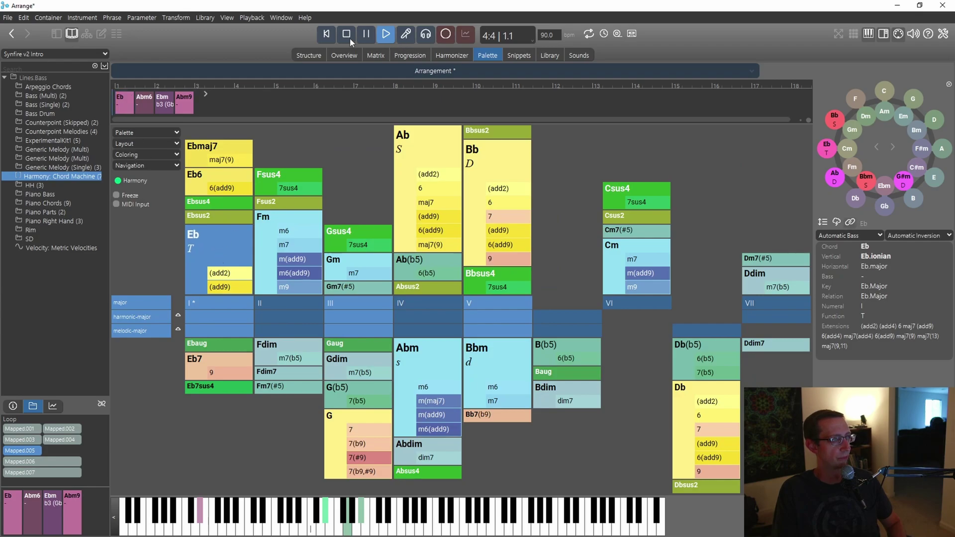
pyautogui.click(144, 105)
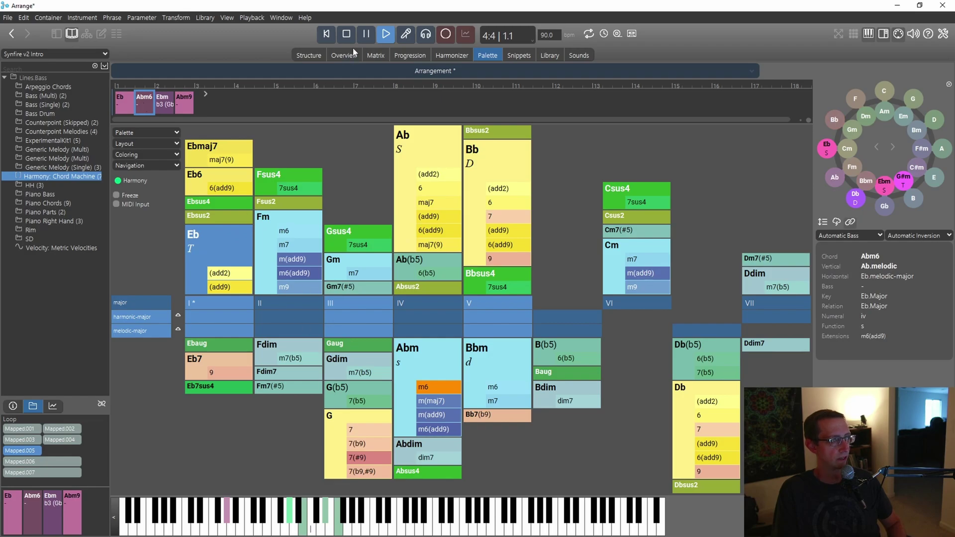
pyautogui.click(345, 37)
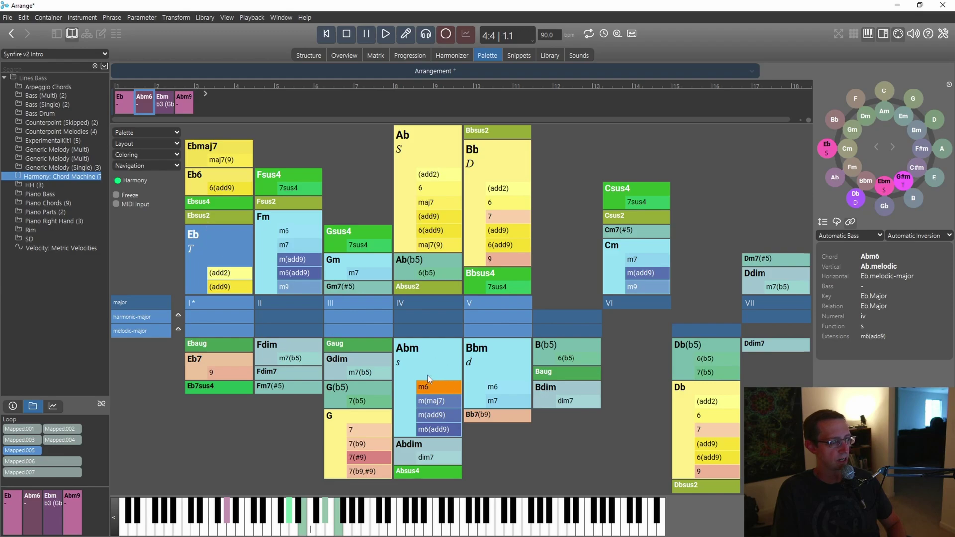
# Step: Compare the palette's Ab chord with the progression's Eb chord, and replace the progression's second chord with Ab6
pyautogui.click(416, 148)
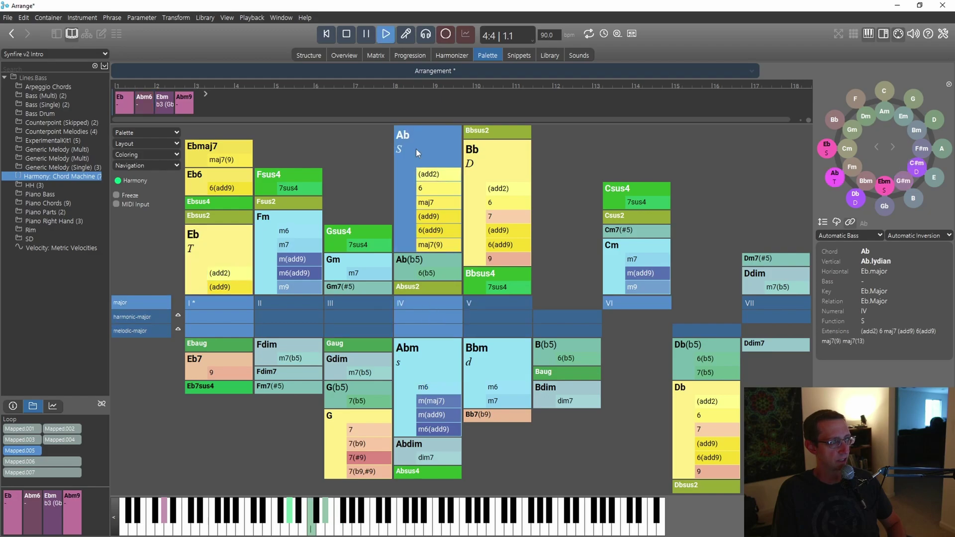
pyautogui.click(122, 103)
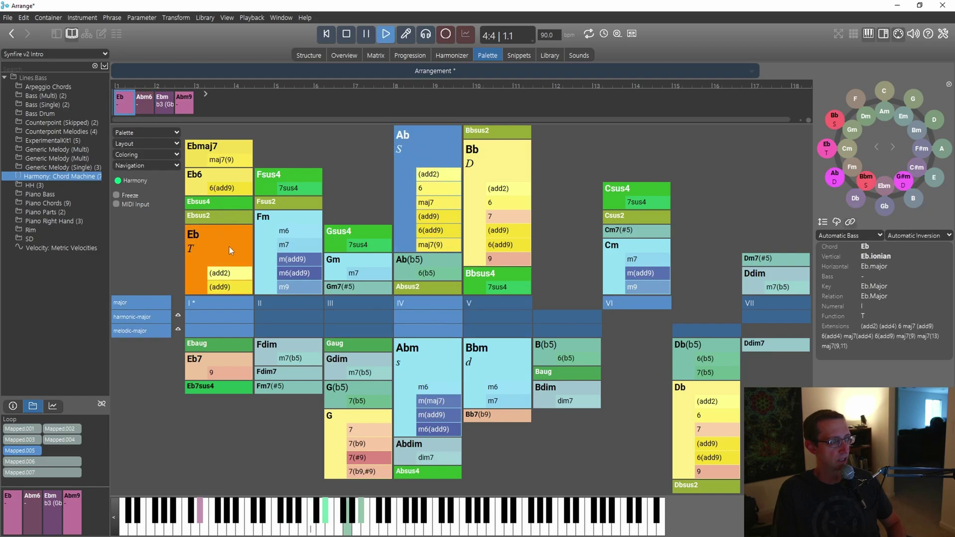
pyautogui.click(435, 139)
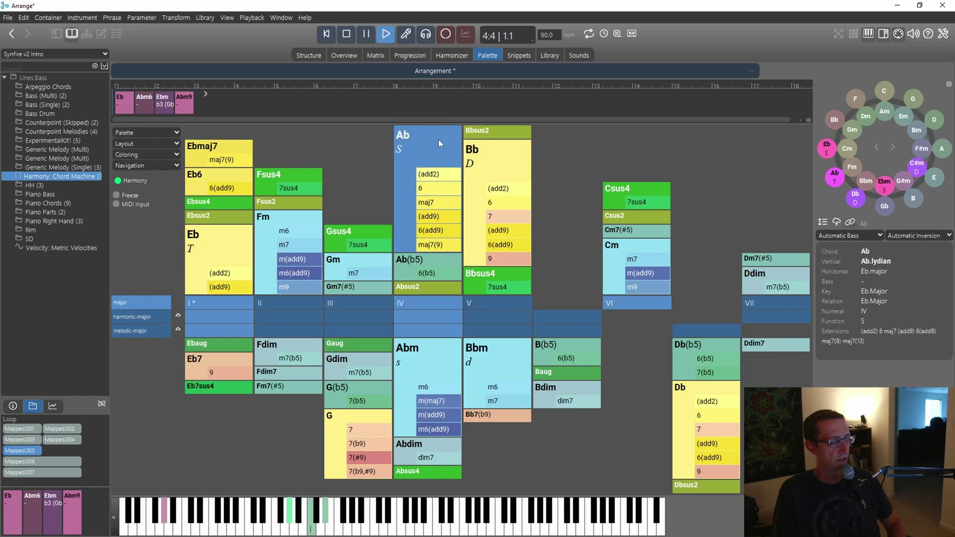
pyautogui.click(345, 37)
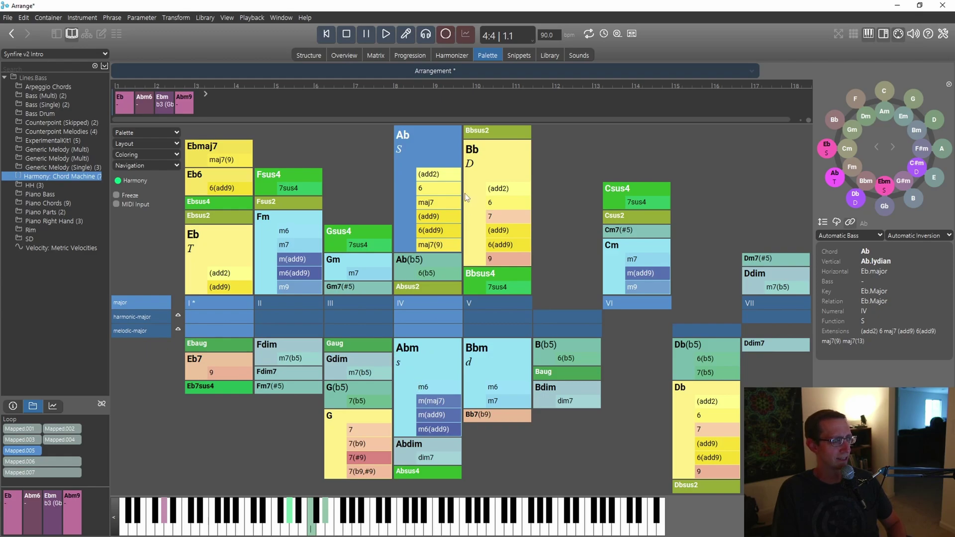
pyautogui.moveTo(429, 189); pyautogui.dragTo(141, 106)
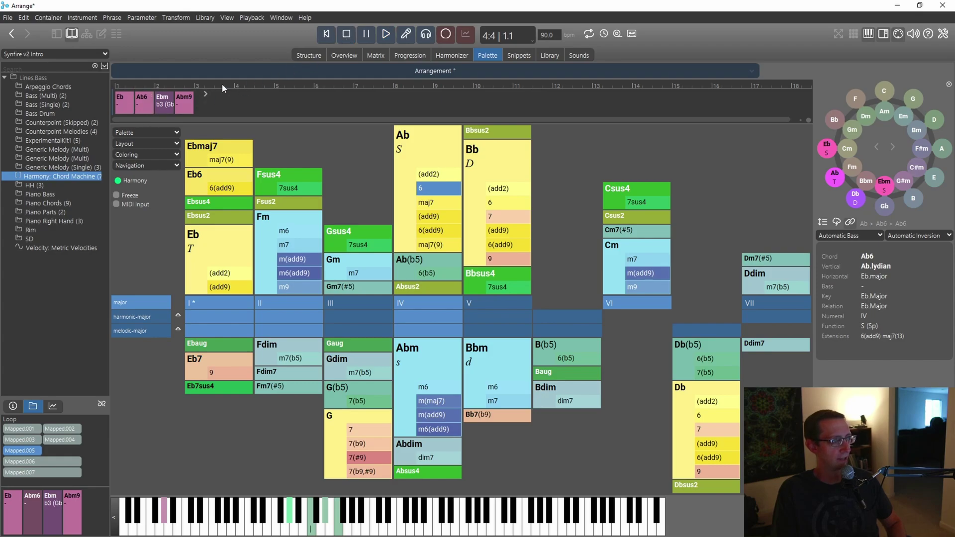
# Step: Audition the Ab6 and Ebm chords in the progression, and stop playback
pyautogui.click(147, 107)
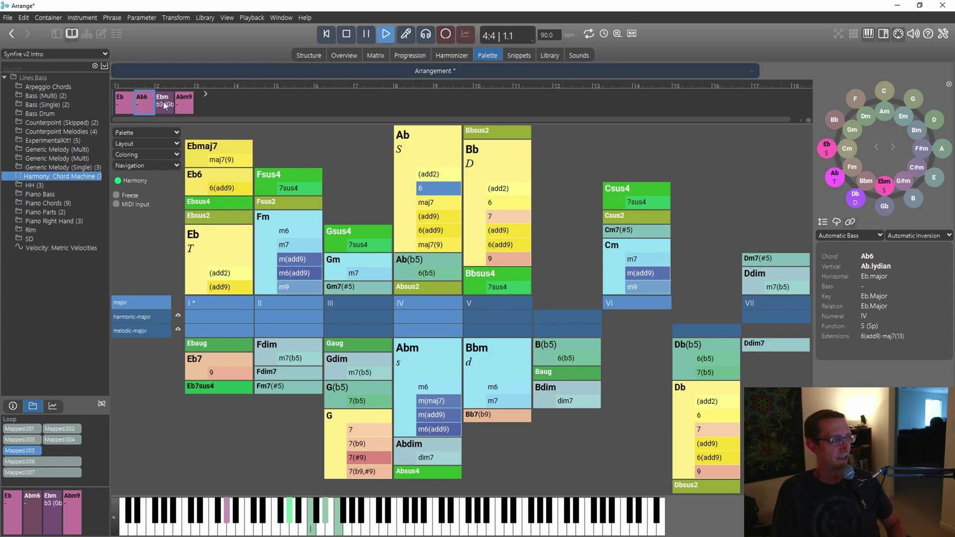
pyautogui.click(165, 105)
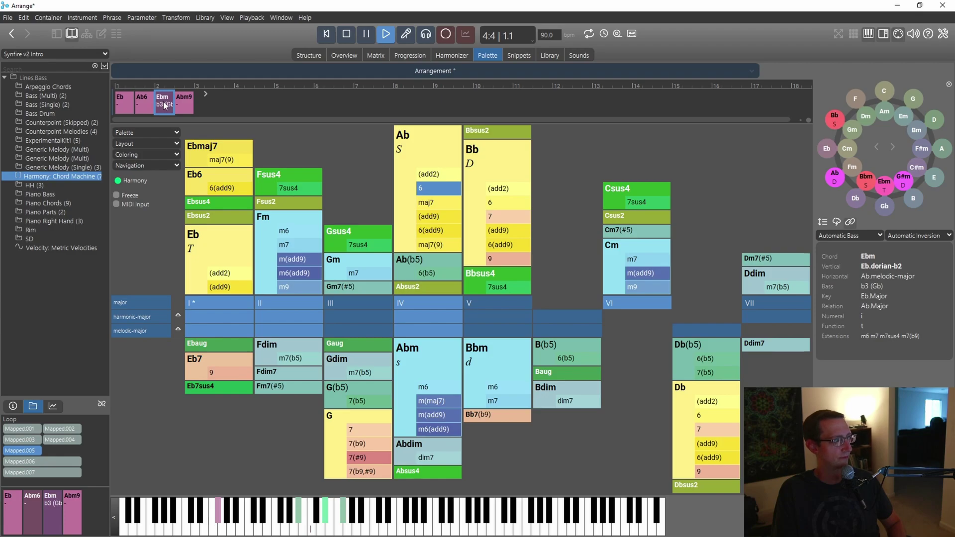
pyautogui.click(155, 102)
pyautogui.click(161, 105)
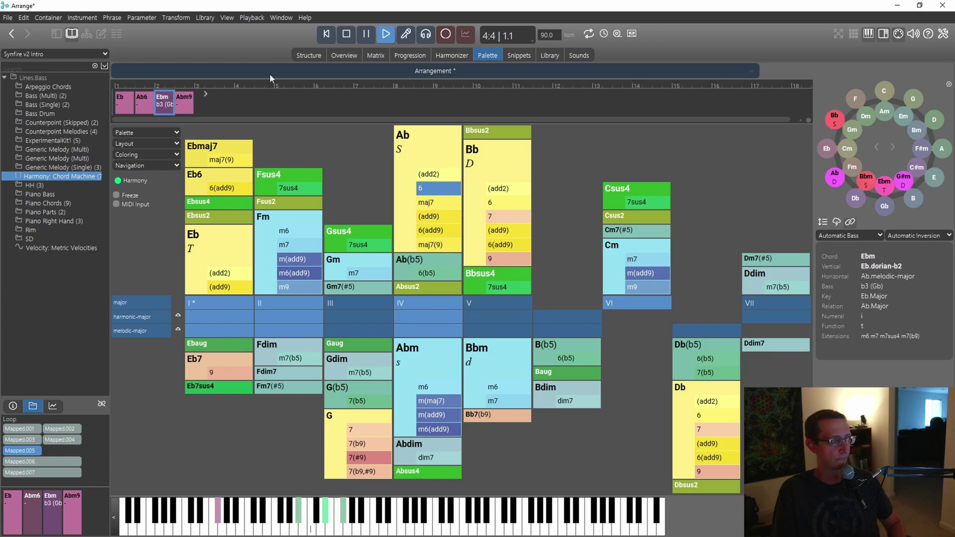
pyautogui.click(347, 35)
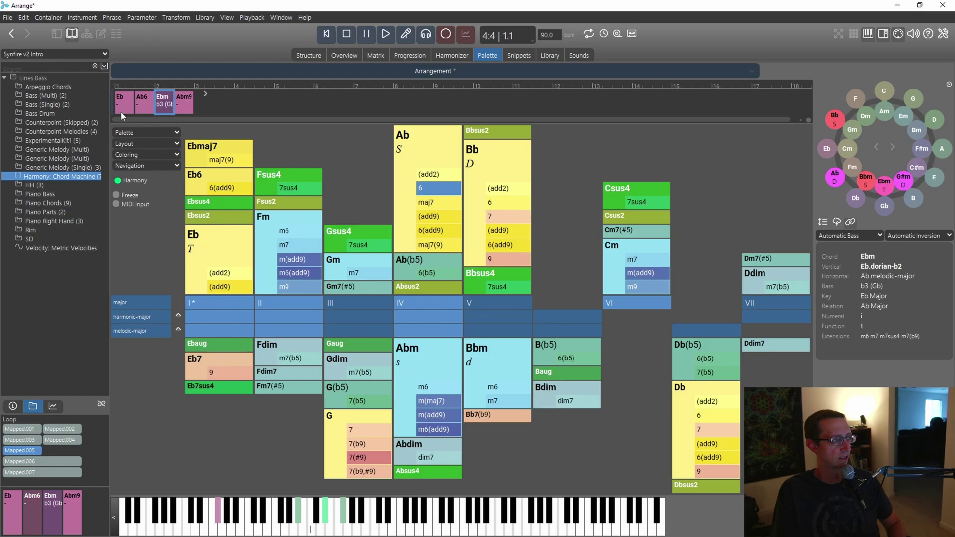
# Step: Audition the progression's Ebm chord and the palette's Bb chord, and replace the progression's third chord with Bb
pyautogui.press('space')
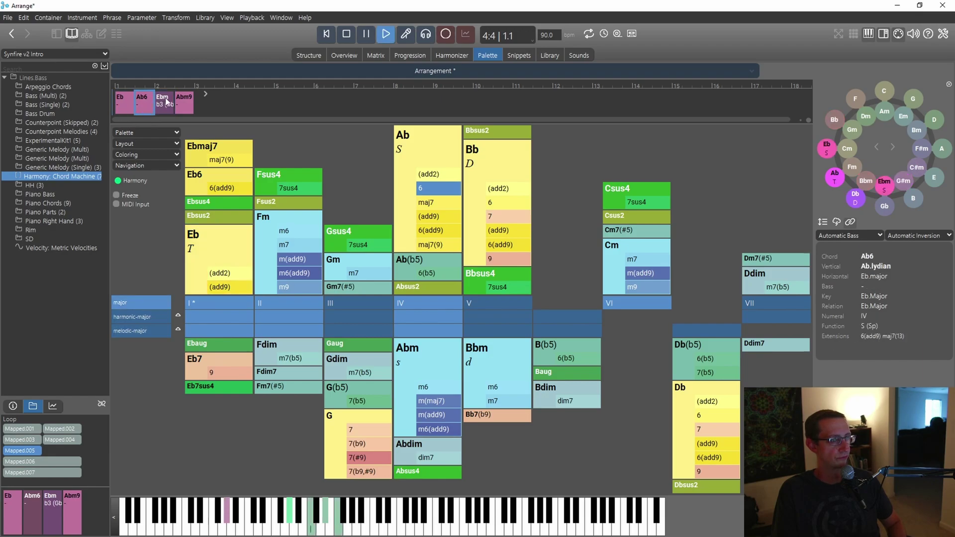
pyautogui.click(166, 101)
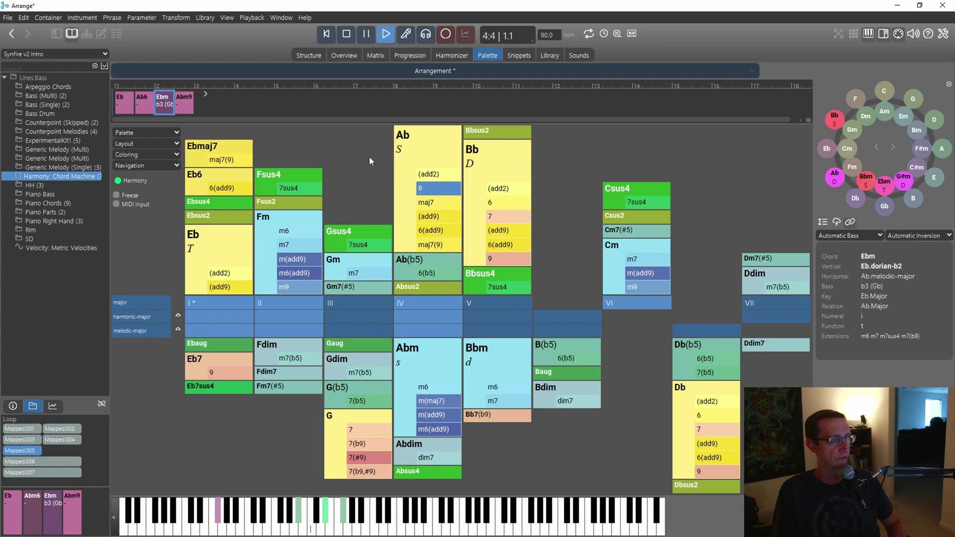
pyautogui.click(491, 165)
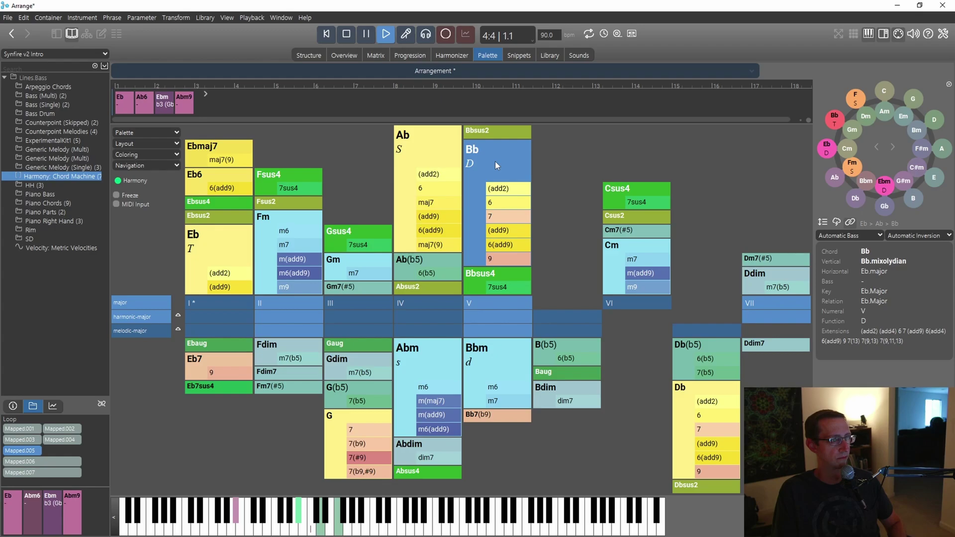
pyautogui.moveTo(491, 156); pyautogui.dragTo(160, 103)
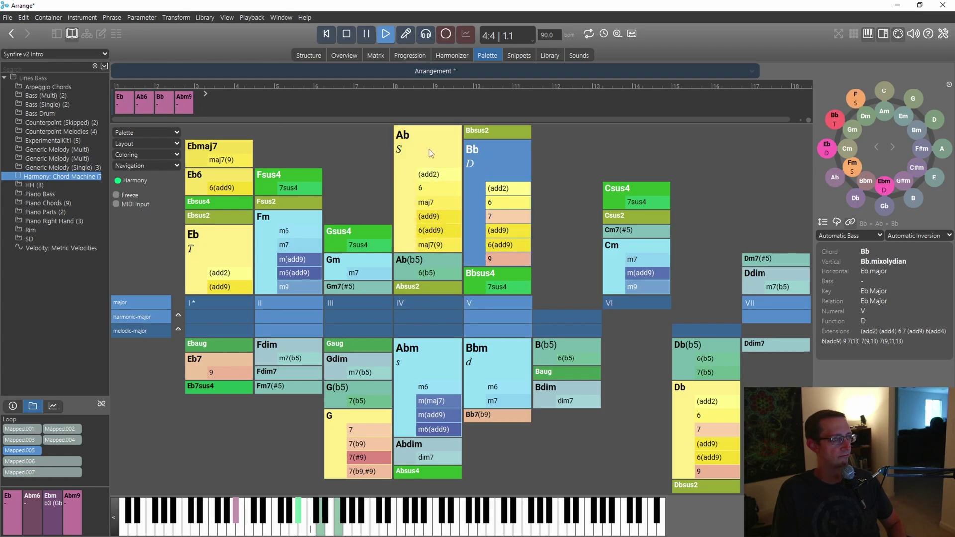
# Step: Replace the progression's fourth chord, Abm9, with Abmaj7 from the palette, and stop playback
pyautogui.click(430, 205)
pyautogui.moveTo(440, 208); pyautogui.dragTo(183, 104)
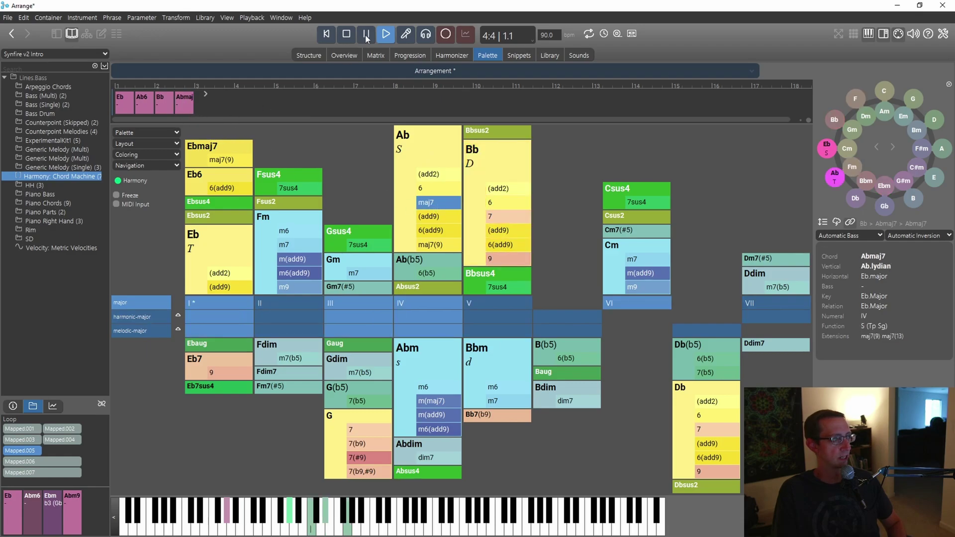
pyautogui.click(346, 34)
# Step: Replace the progression's third chord with Bb(add9), and play the edited progression briefly before stopping it
pyautogui.moveTo(505, 230); pyautogui.dragTo(164, 115)
pyautogui.click(350, 39)
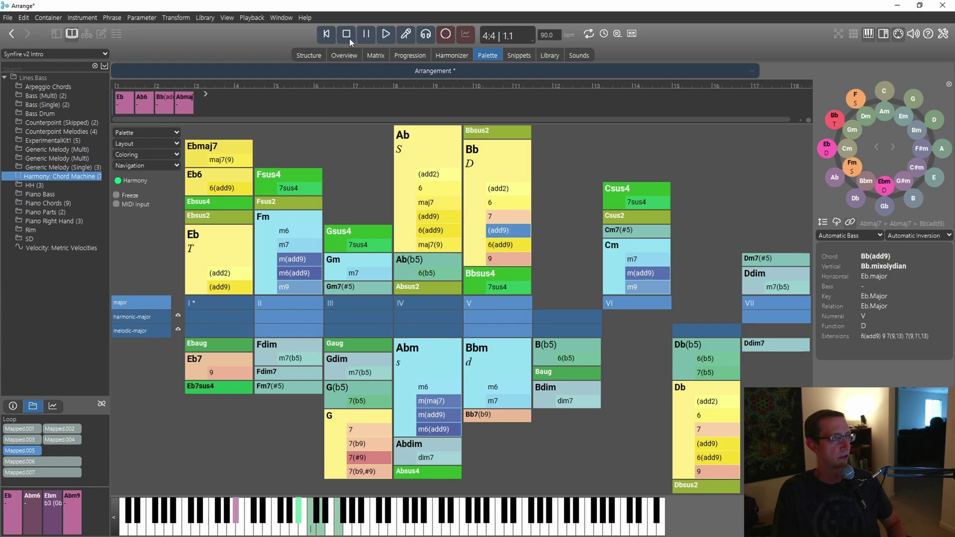
pyautogui.click(388, 36)
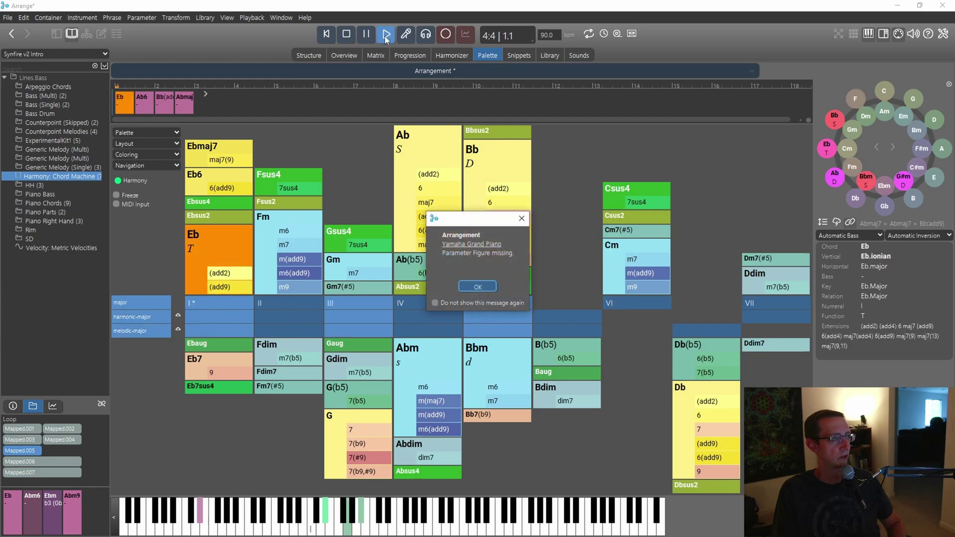
pyautogui.click(347, 34)
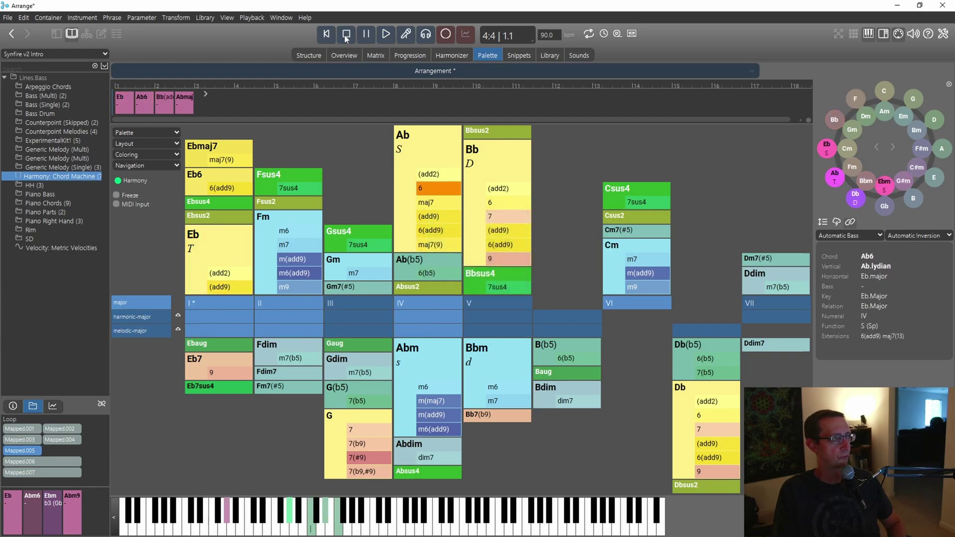
# Step: Audition several Piano Chords loops in the Structure view, place Chords.004 on the Yamaha Grand Piano instrument, and stop playback
pyautogui.click(312, 54)
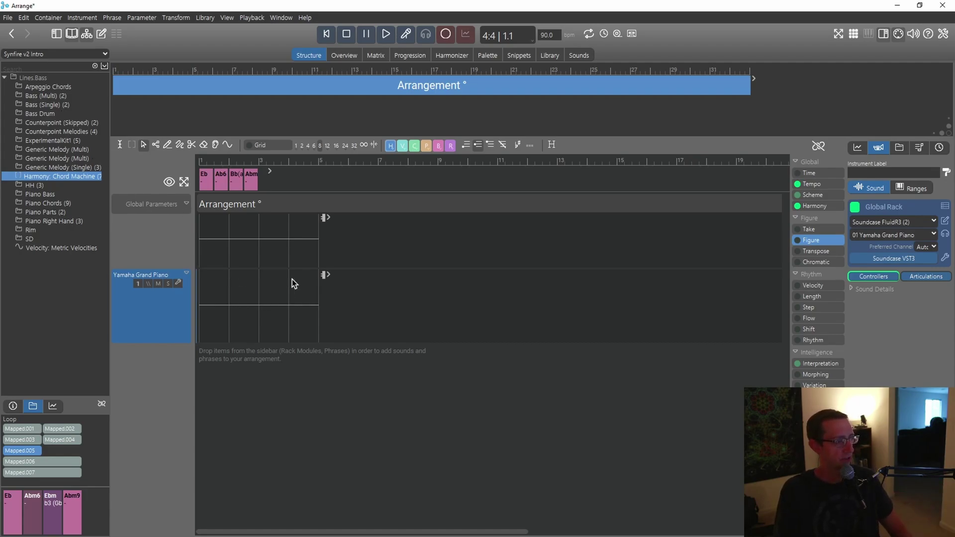
pyautogui.click(55, 203)
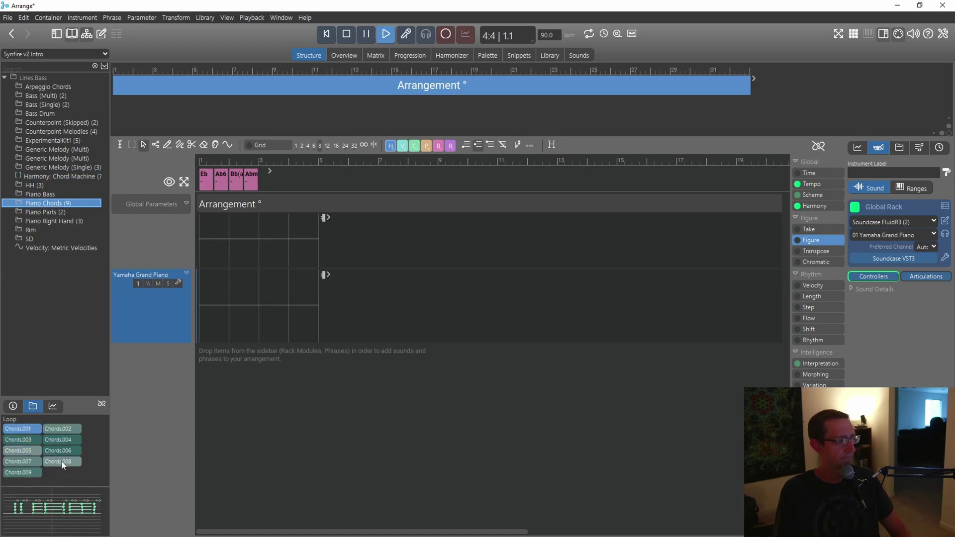
pyautogui.click(62, 463)
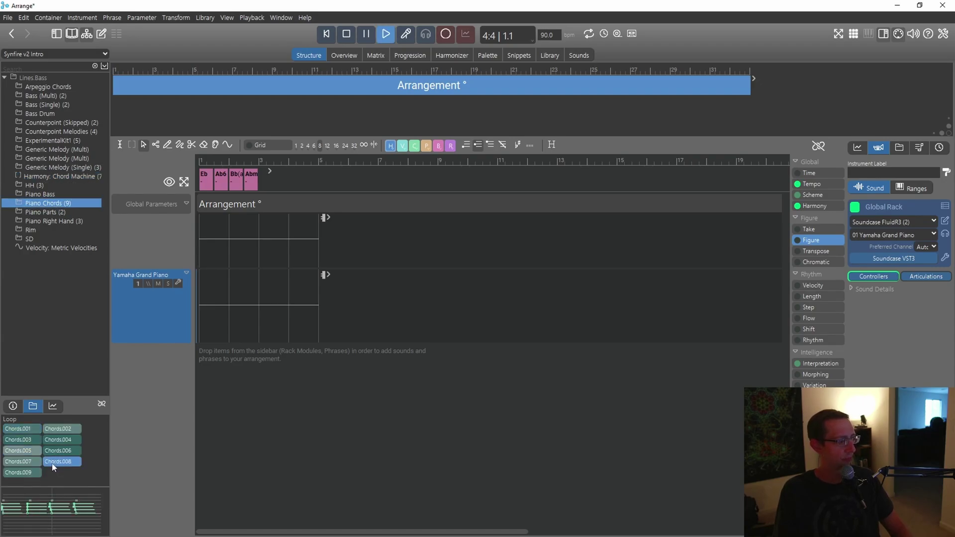
pyautogui.click(31, 462)
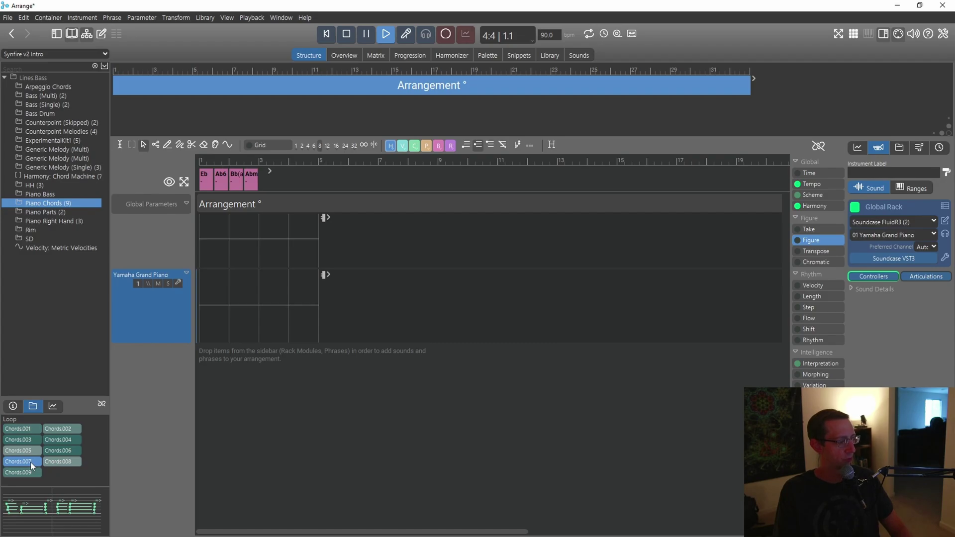
pyautogui.click(52, 452)
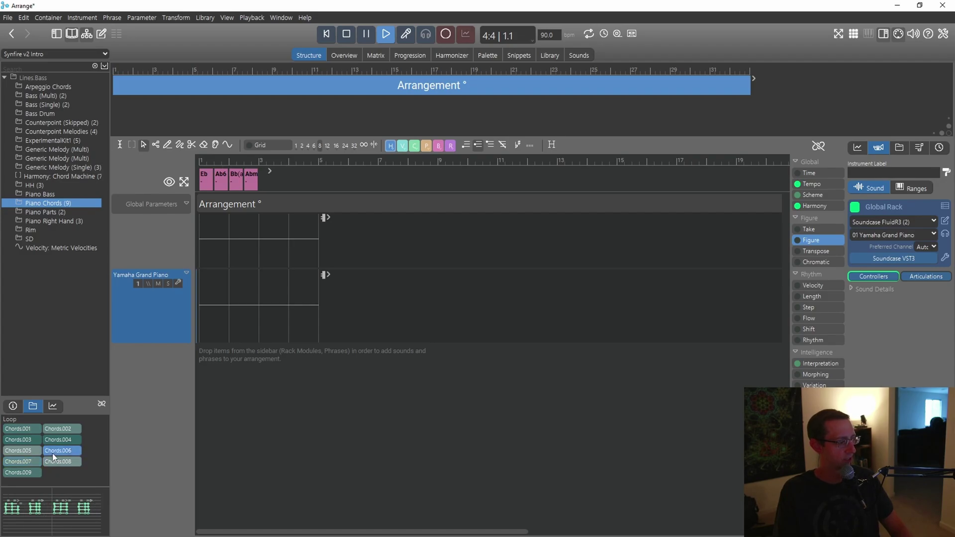
pyautogui.click(60, 440)
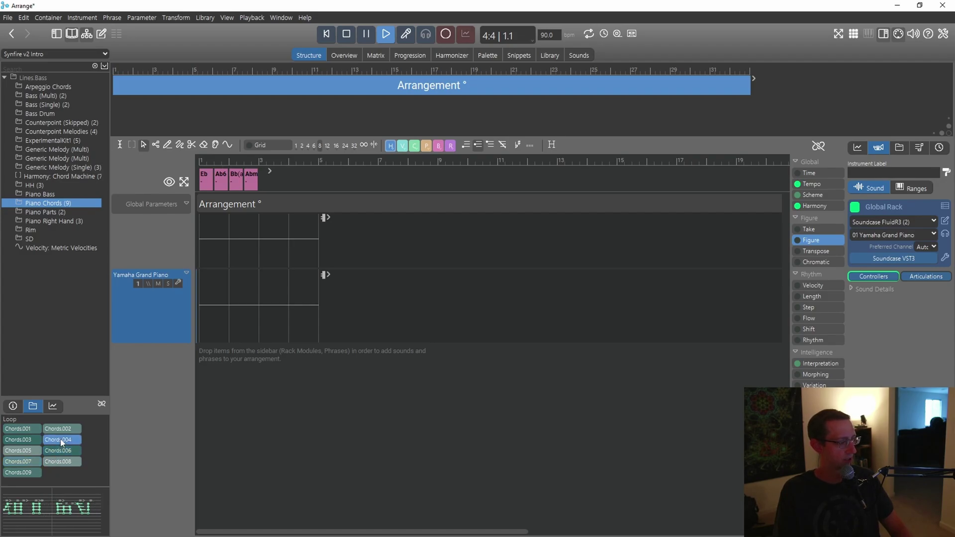
pyautogui.moveTo(57, 439); pyautogui.dragTo(201, 315)
pyautogui.press('space')
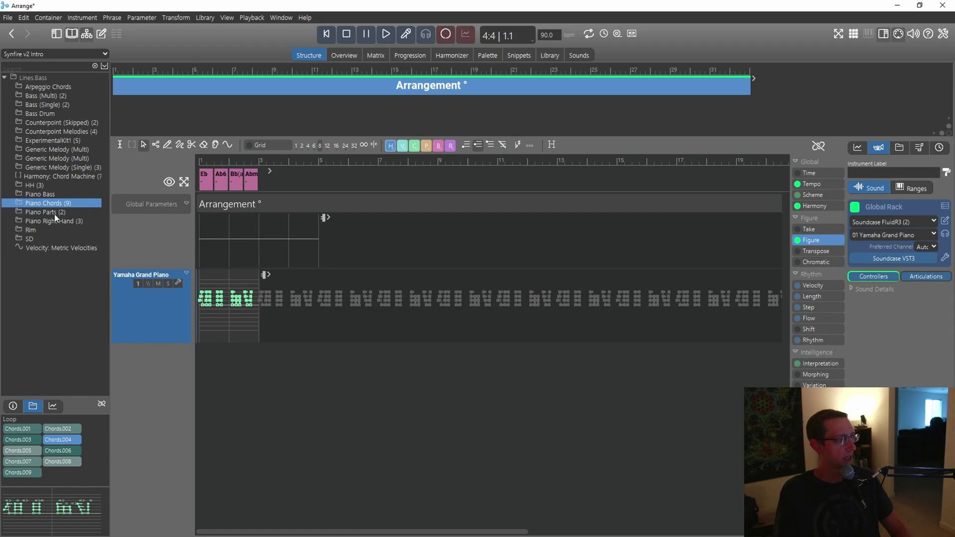
# Step: Add the Piano Bass loop LH.001 as a second instrument using the global Bass sound, and stop playback
pyautogui.click(41, 194)
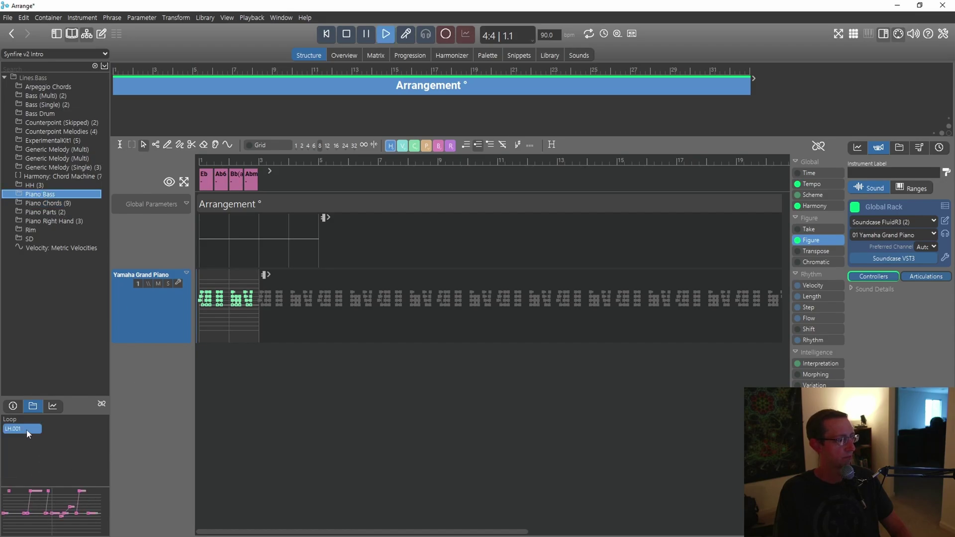
pyautogui.moveTo(22, 427); pyautogui.dragTo(291, 391)
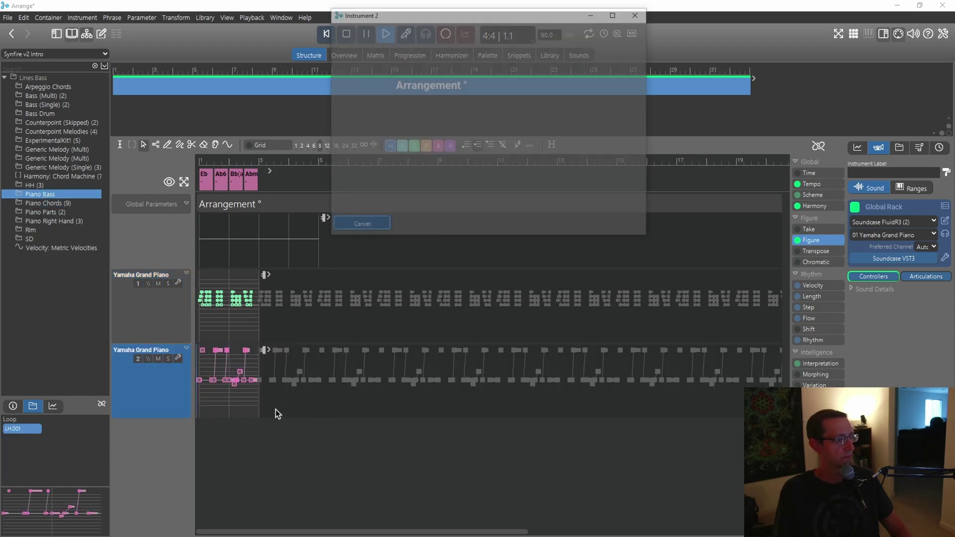
pyautogui.click(384, 190)
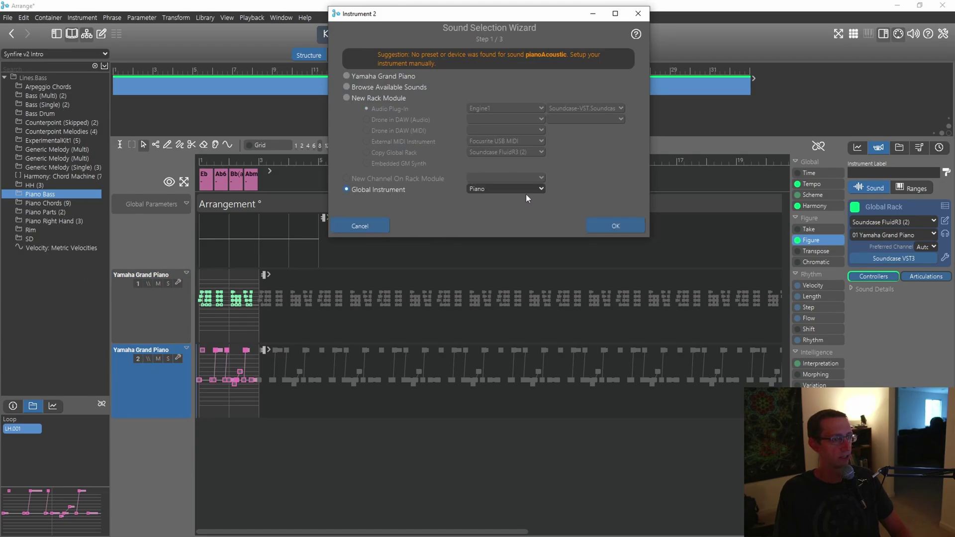
pyautogui.click(506, 190)
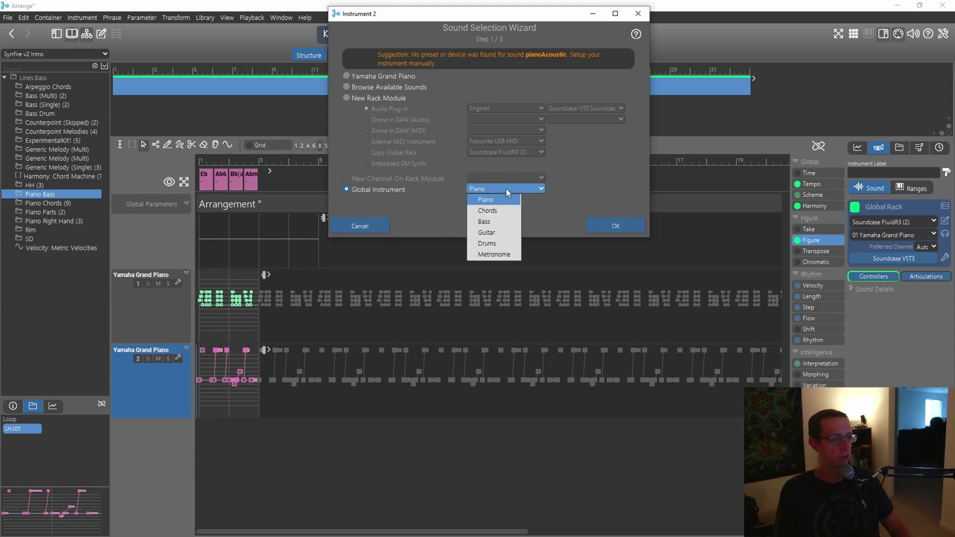
pyautogui.click(492, 220)
pyautogui.click(601, 222)
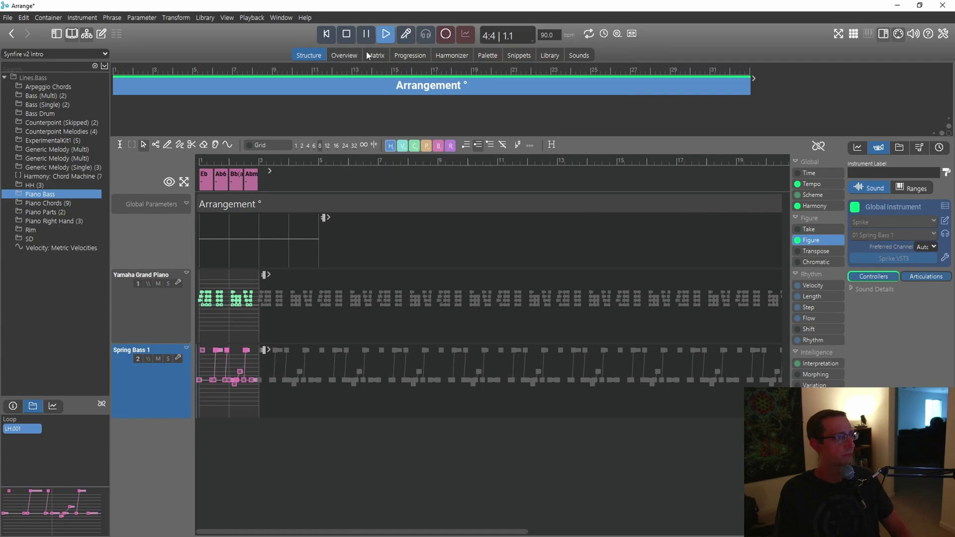
pyautogui.click(347, 34)
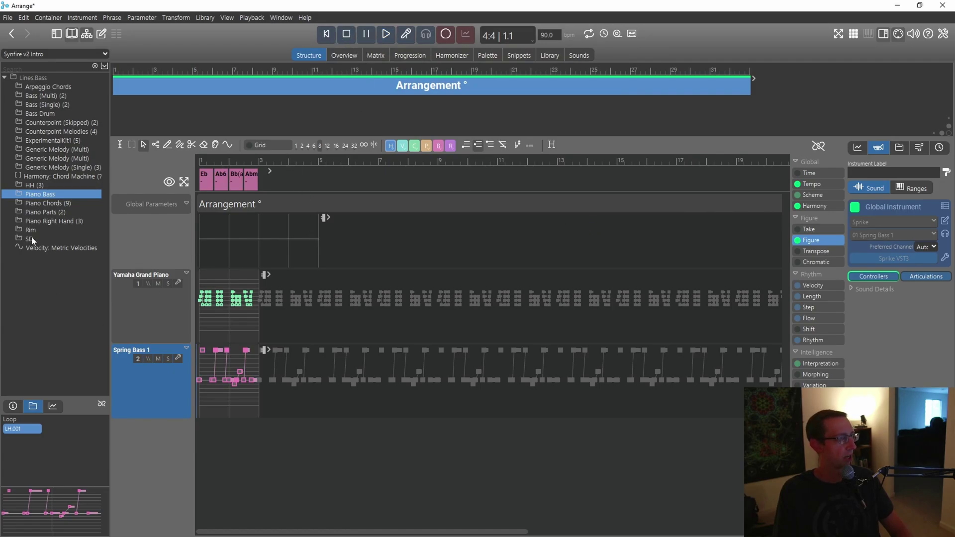
# Step: Add the ExperimentalKit1 loop Drums.005 as a third instrument using the global Drums sound, and stop playback
pyautogui.click(50, 141)
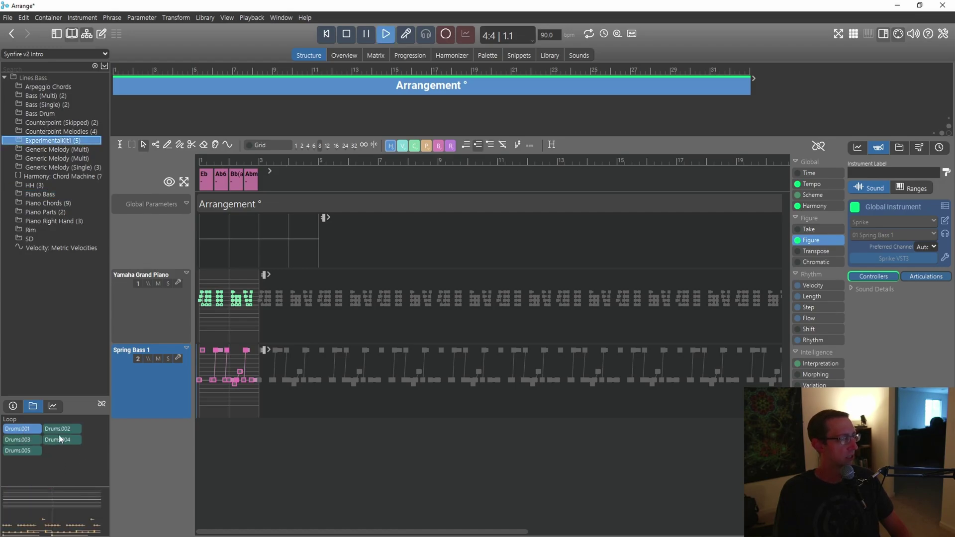
pyautogui.click(26, 452)
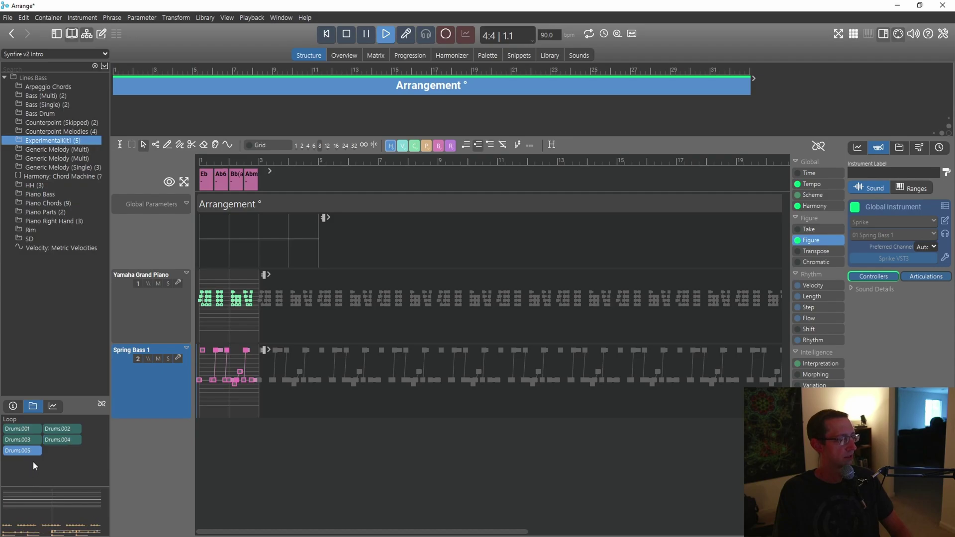
pyautogui.moveTo(235, 447); pyautogui.dragTo(247, 448)
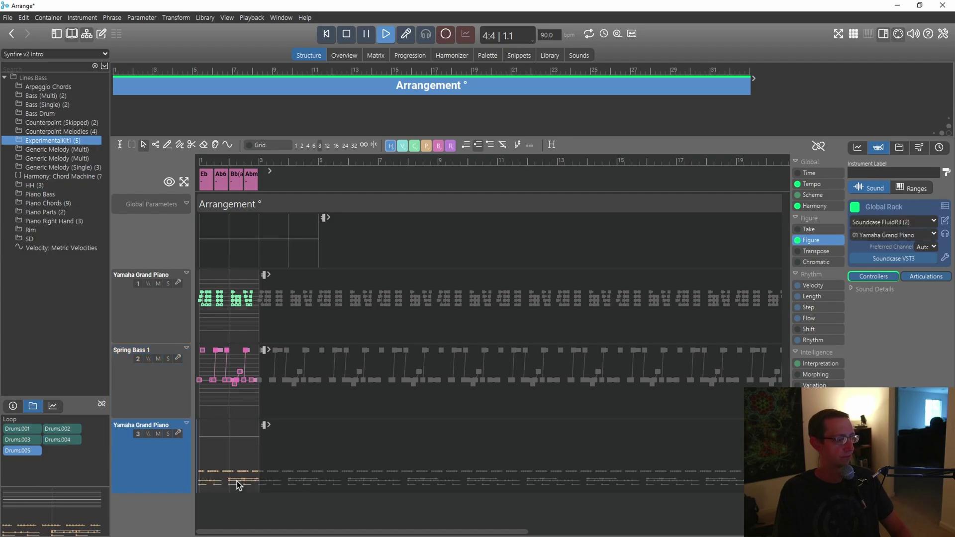
pyautogui.click(526, 193)
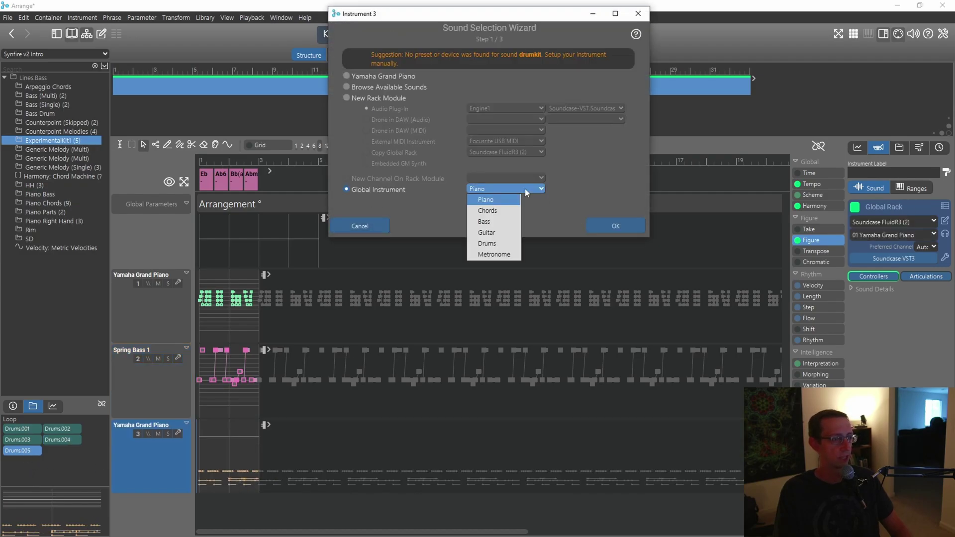
pyautogui.click(526, 193)
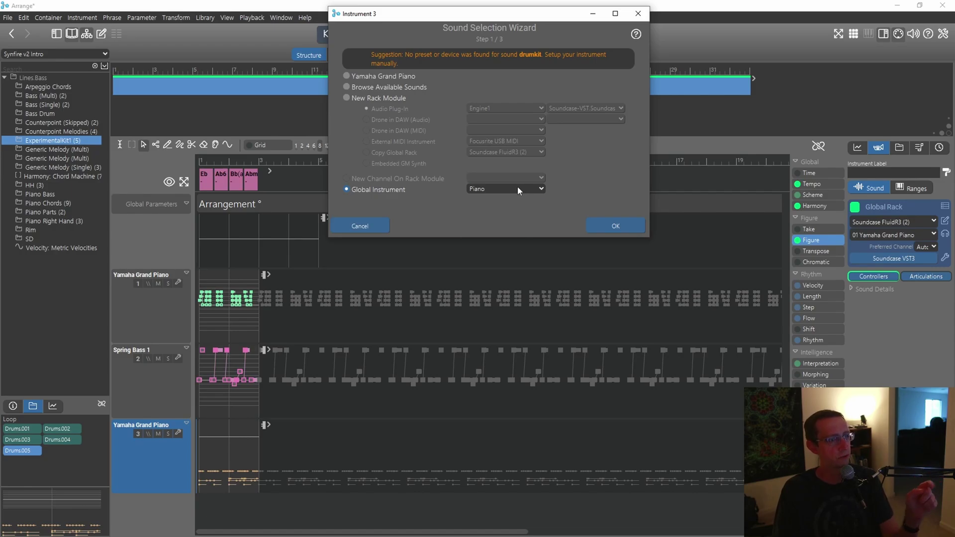
pyautogui.click(517, 187)
pyautogui.click(497, 209)
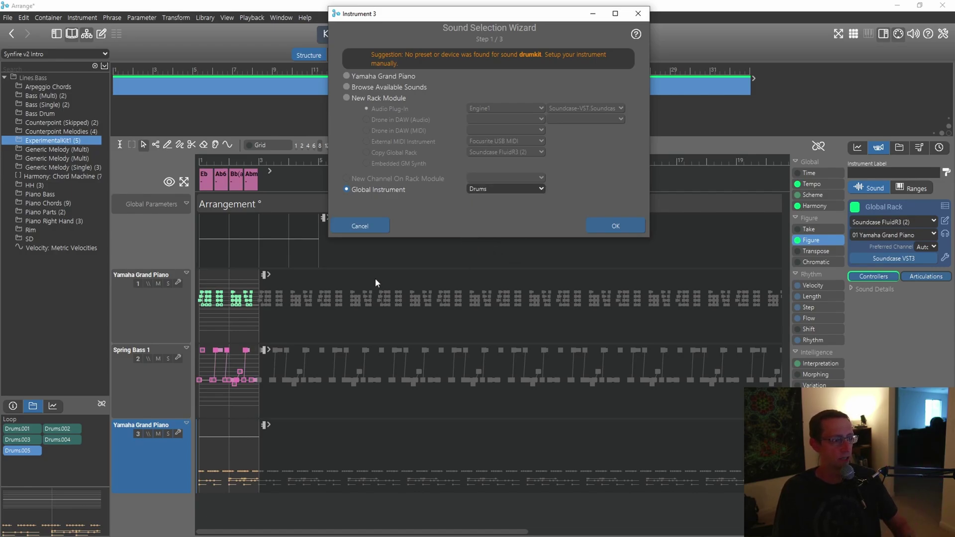
pyautogui.click(620, 224)
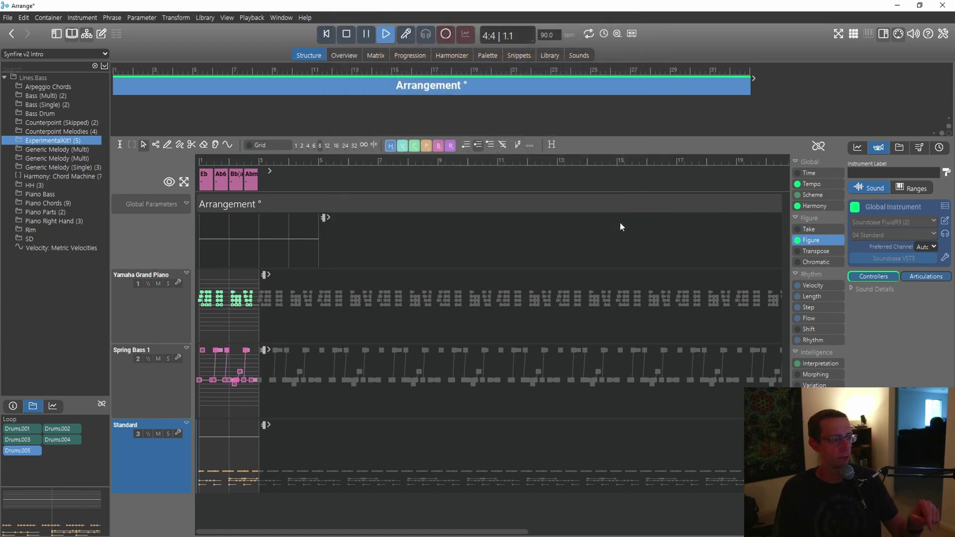
pyautogui.click(347, 35)
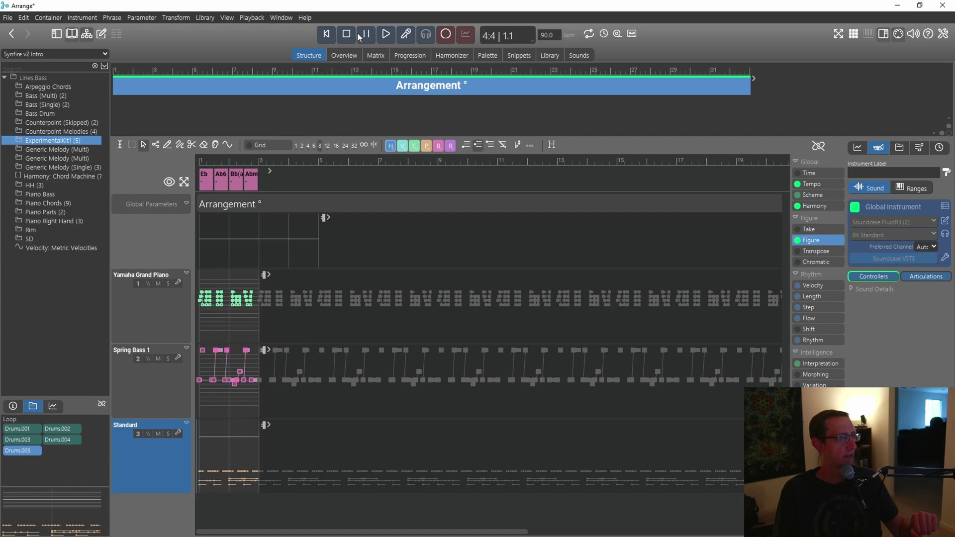
# Step: Play the arrangement with its piano, bass and drum parts twice, and stop playback
pyautogui.click(386, 34)
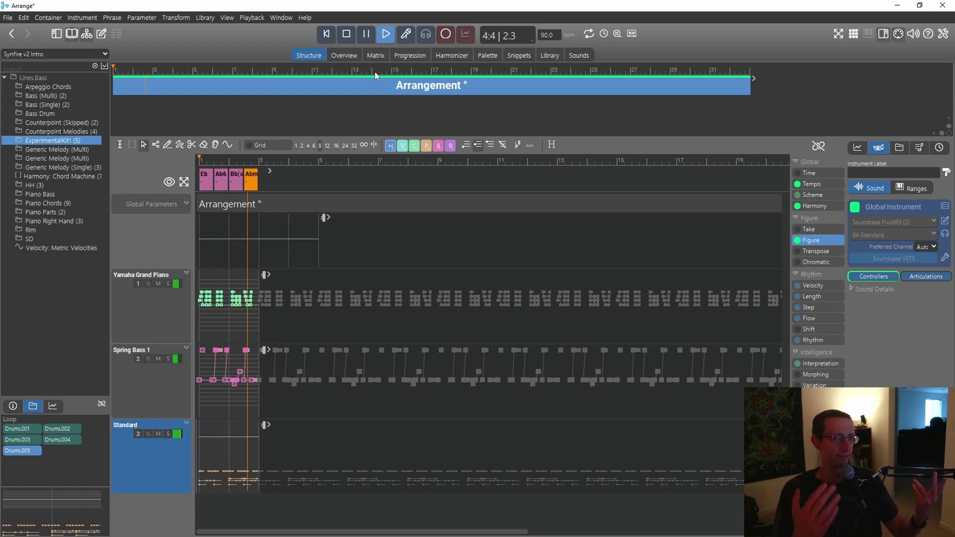
pyautogui.click(346, 35)
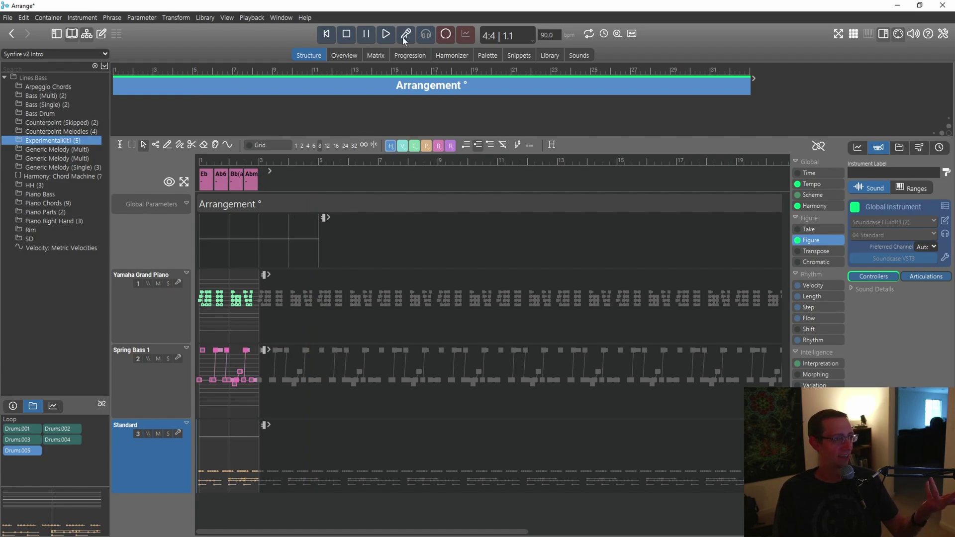
pyautogui.click(349, 34)
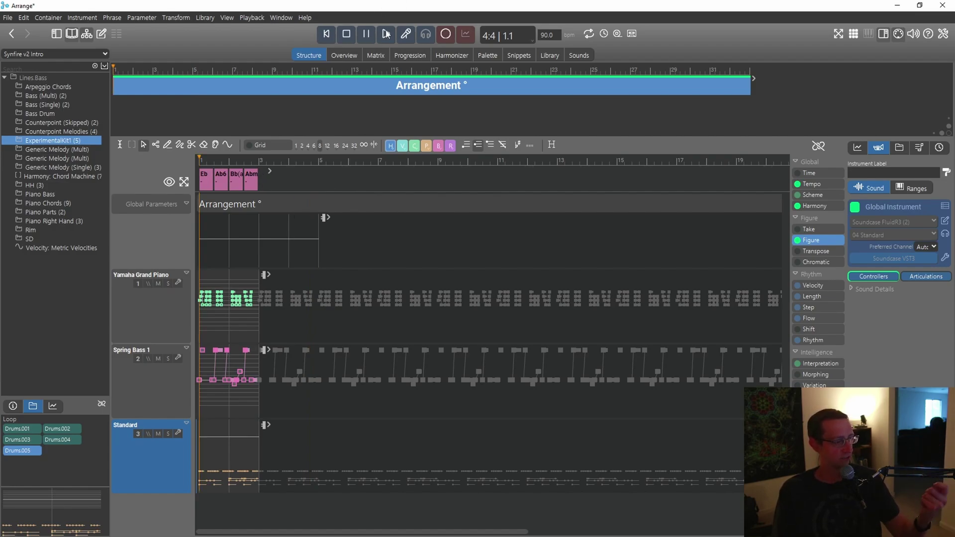
pyautogui.click(386, 34)
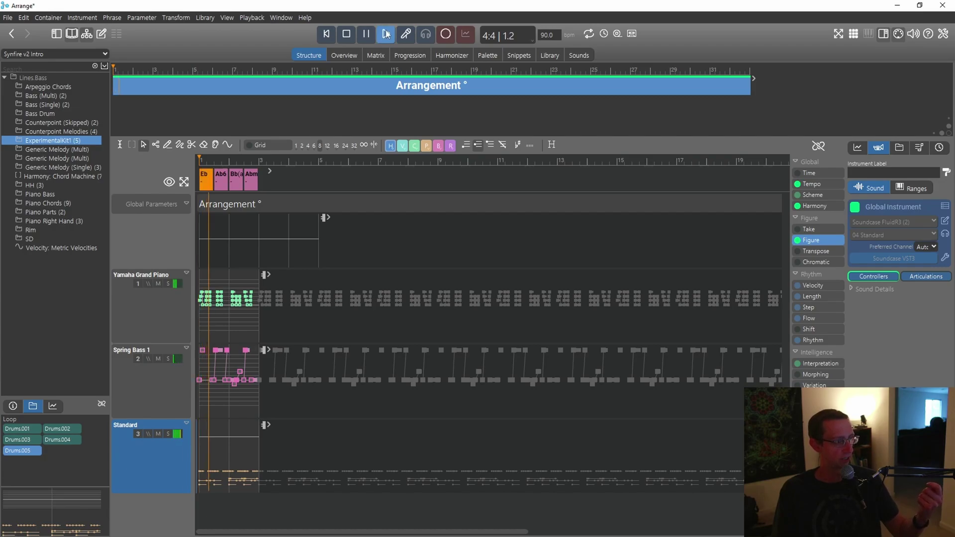
pyautogui.click(347, 34)
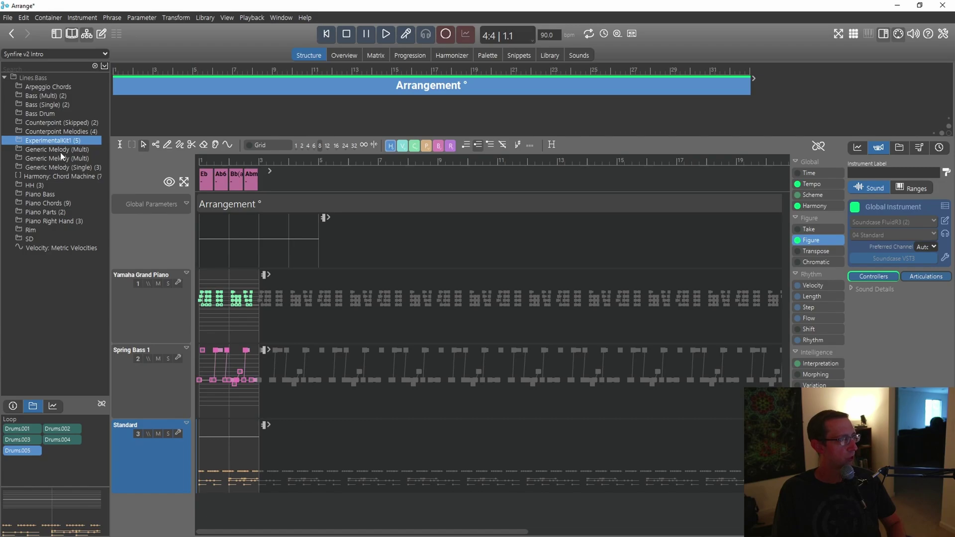
# Step: Add Melody-S.001 from Generic Melody (Single) as a fourth instrument using the global Piano sound, and stop playback
pyautogui.click(59, 168)
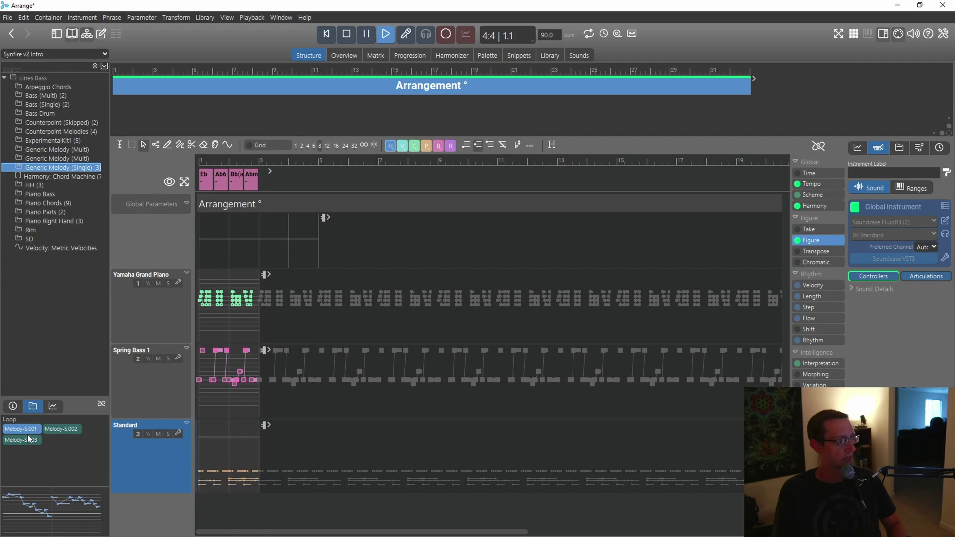
pyautogui.click(346, 35)
pyautogui.moveTo(21, 435); pyautogui.dragTo(264, 512)
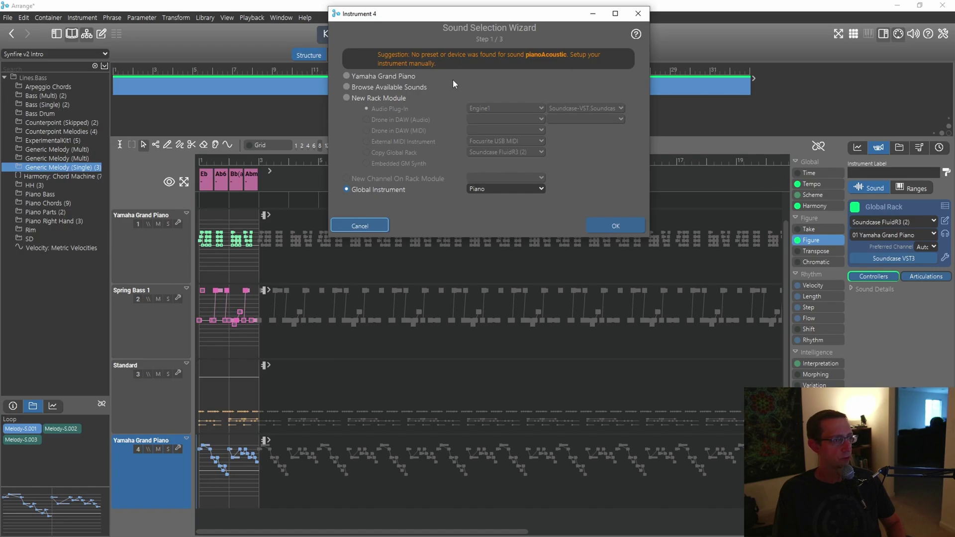
pyautogui.click(602, 226)
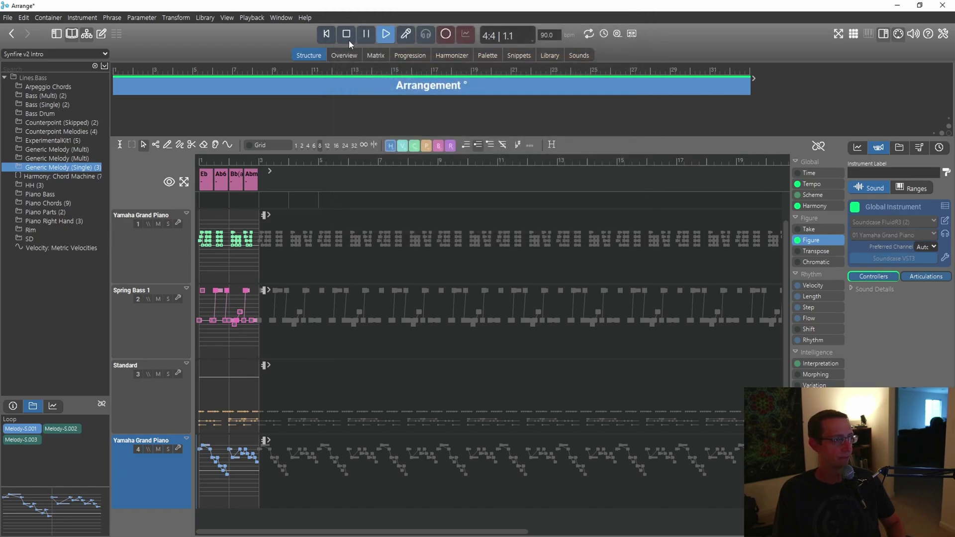
pyautogui.click(348, 39)
pyautogui.click(347, 38)
# Step: Play the arrangement while briefly muting and soloing the melody instrument, clear the solo, and stop playback
pyautogui.click(390, 35)
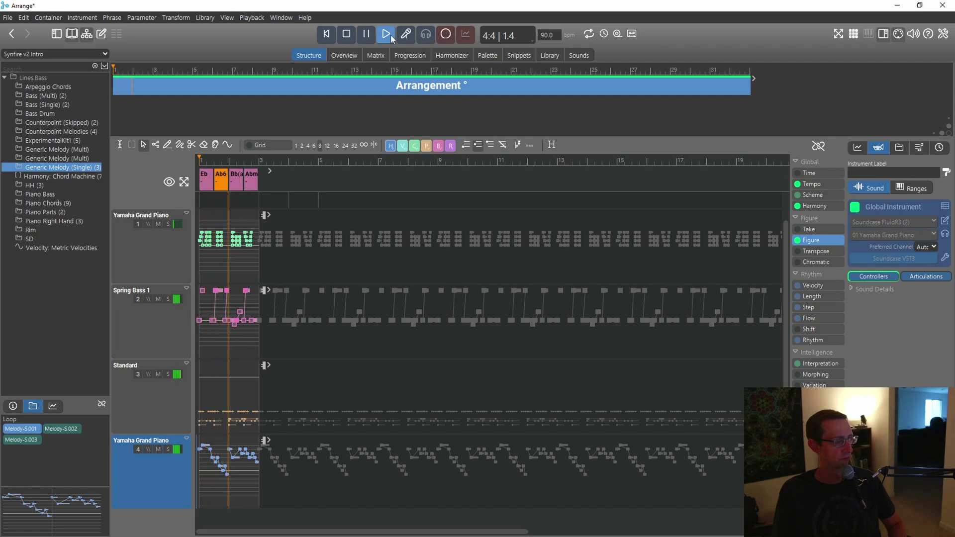
pyautogui.click(158, 449)
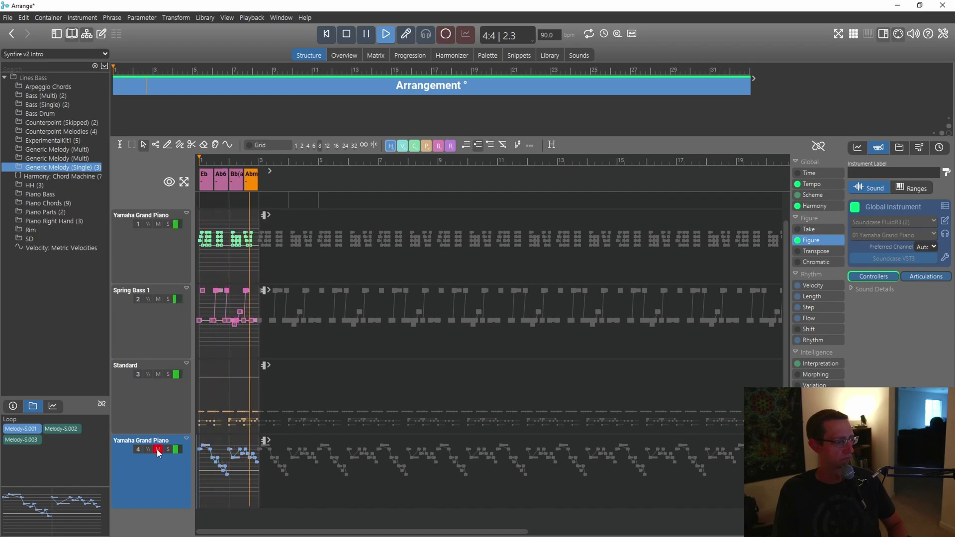
pyautogui.click(168, 450)
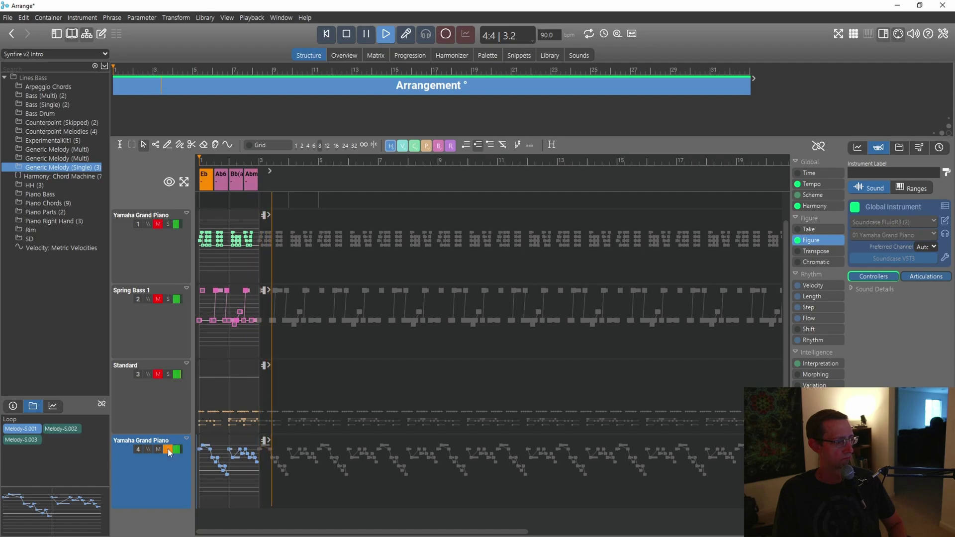
pyautogui.click(169, 449)
pyautogui.click(346, 34)
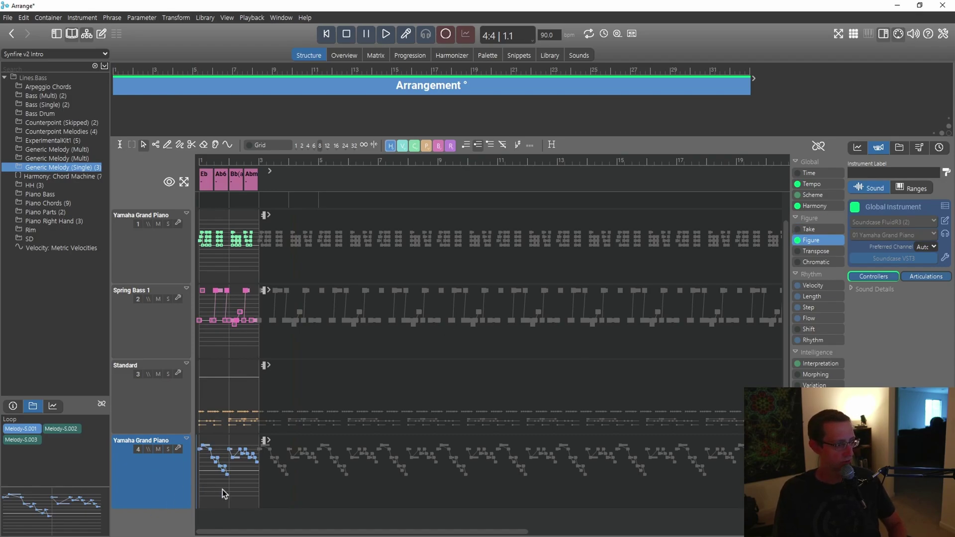
# Step: Open the melody instrument's phrase for editing, stop playback, and assign all of its selected note segments to the upper playing range
pyautogui.doubleClick(207, 491)
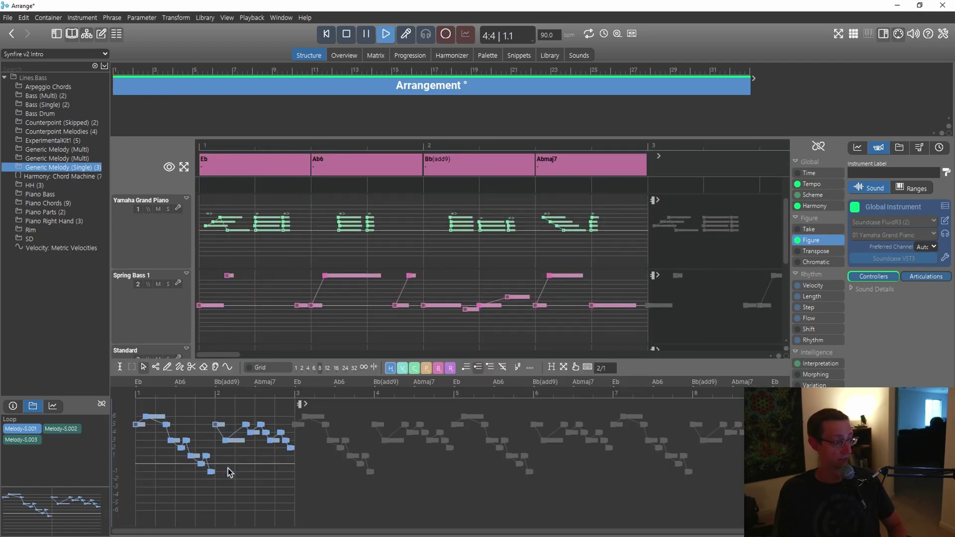
pyautogui.moveTo(129, 402); pyautogui.dragTo(333, 500)
pyautogui.click(349, 34)
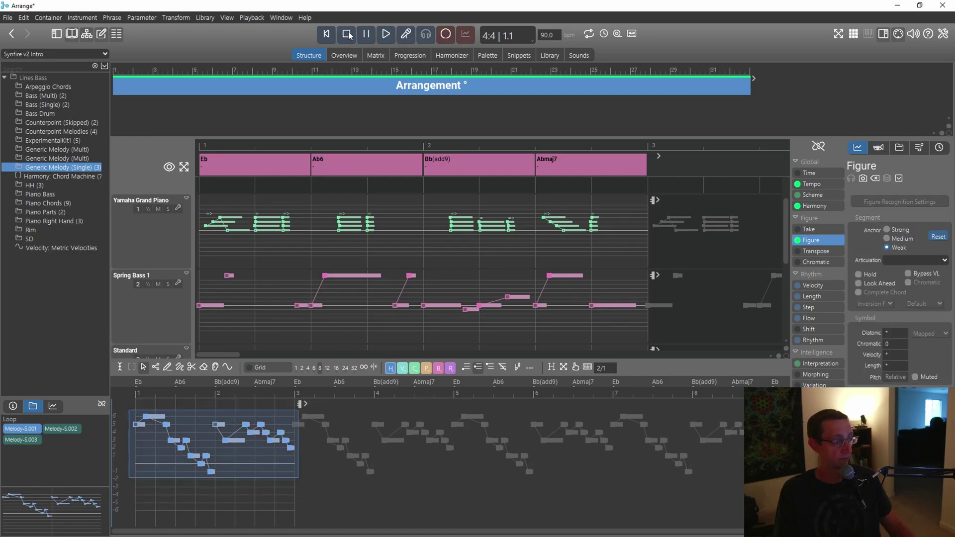
pyautogui.scroll(-1, 391, 233)
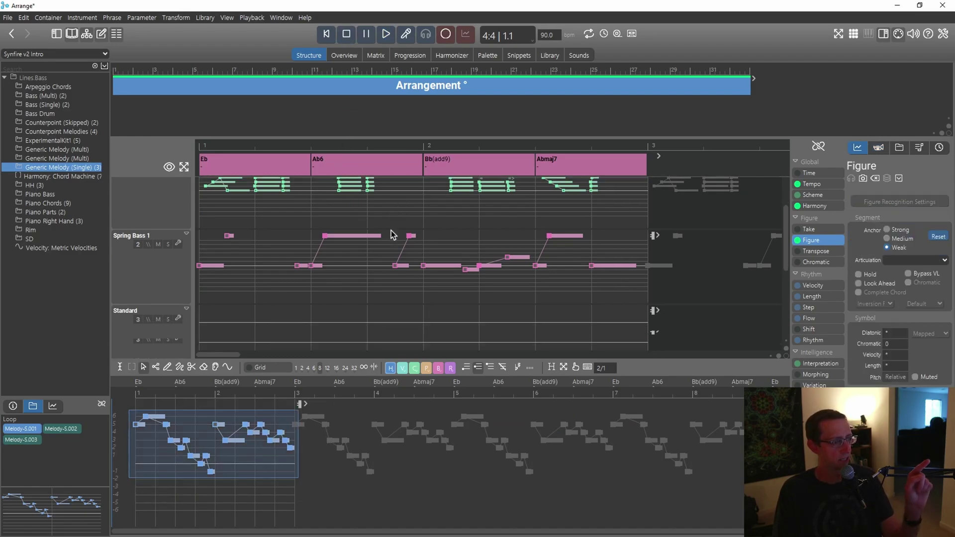
pyautogui.scroll(-3, 389, 237)
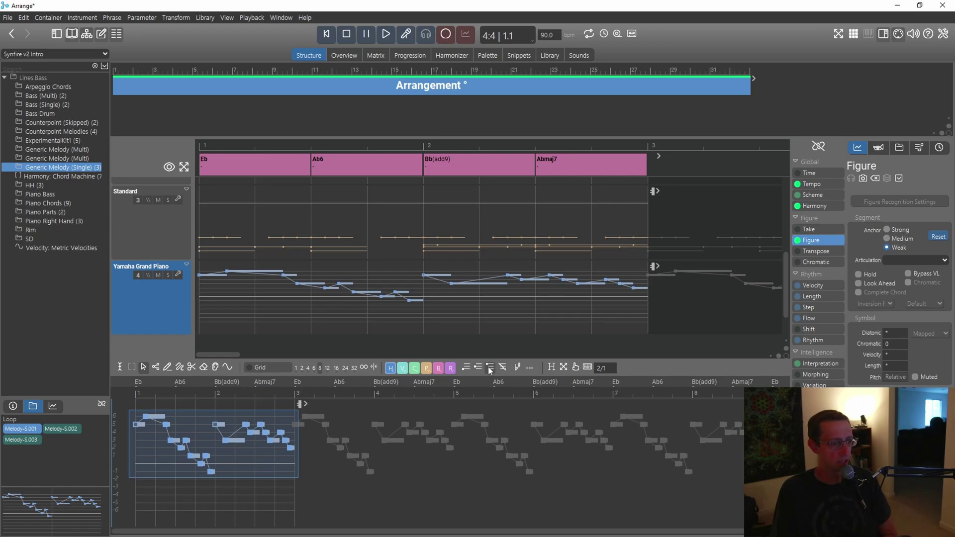
pyautogui.press('space')
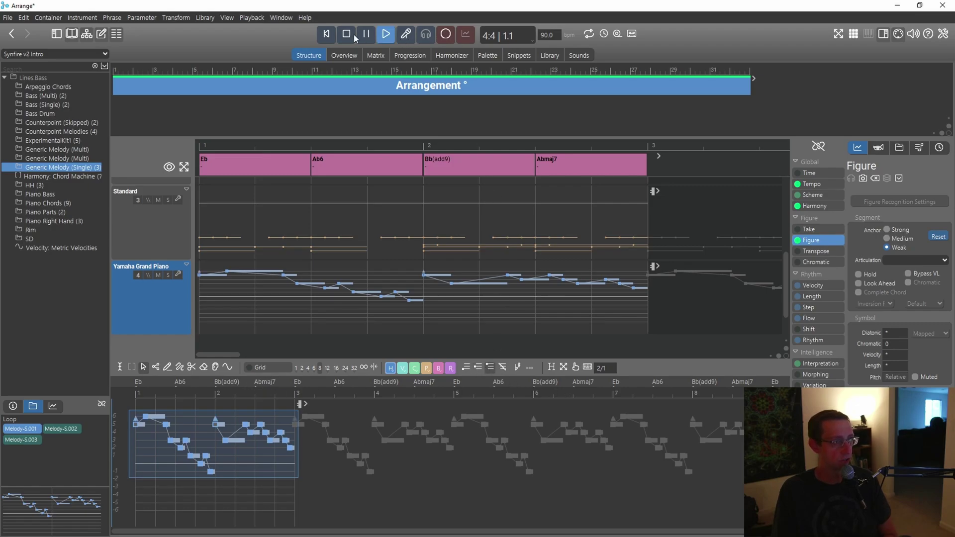
# Step: Play the arrangement with the shifted melody phrase, and stop playback
pyautogui.click(386, 35)
pyautogui.click(386, 34)
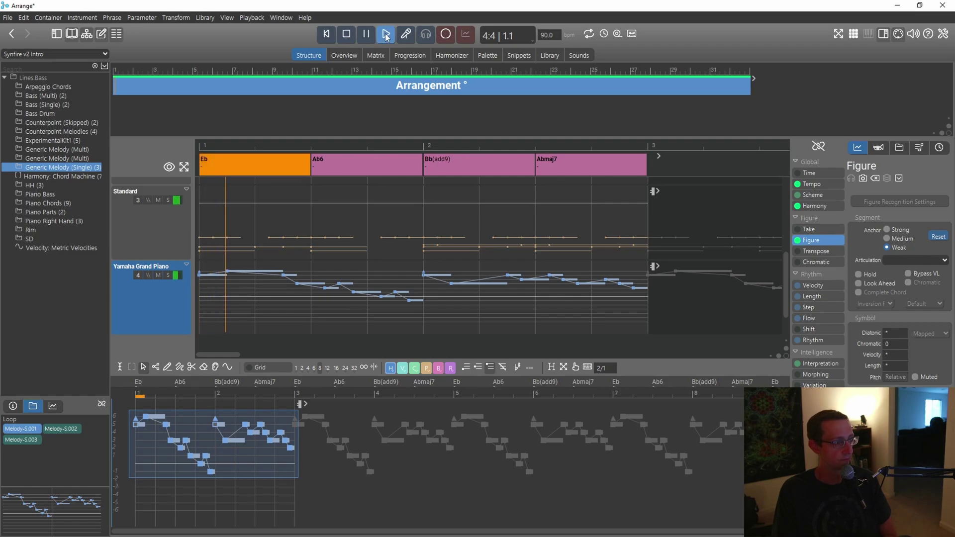
pyautogui.click(347, 35)
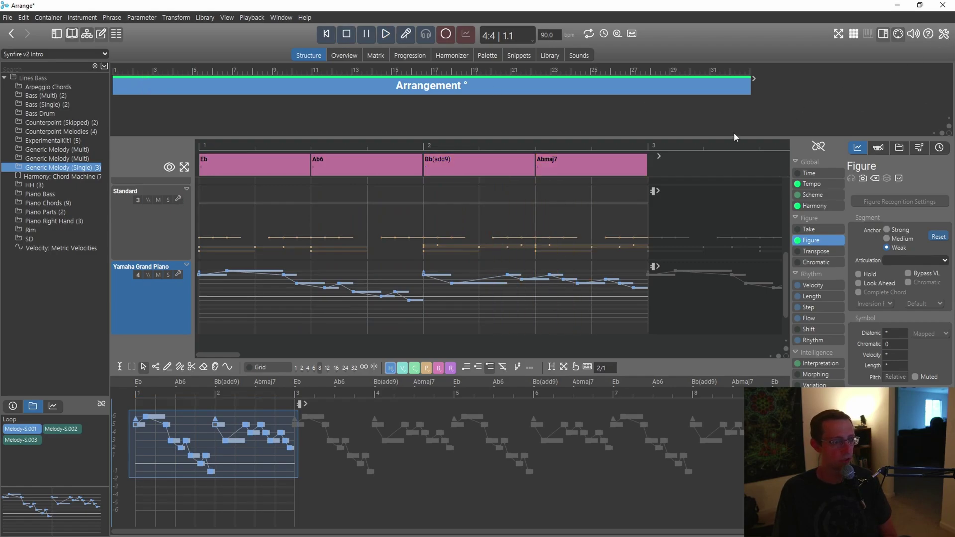
# Step: Inspect the global Piano instrument's Soundcase VST3 player in the Audio/MIDI setup, close it, and play the arrangement again before stopping
pyautogui.press('F11')
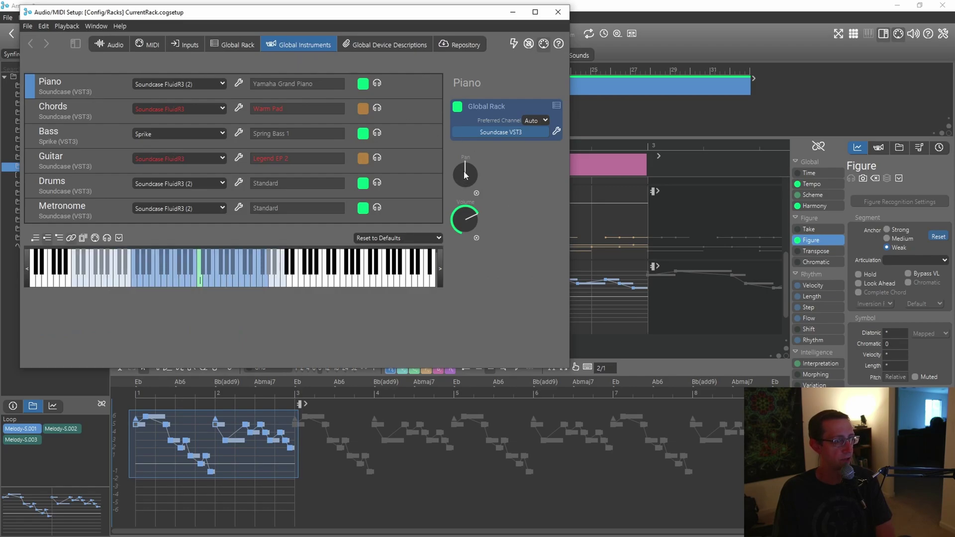
pyautogui.click(511, 133)
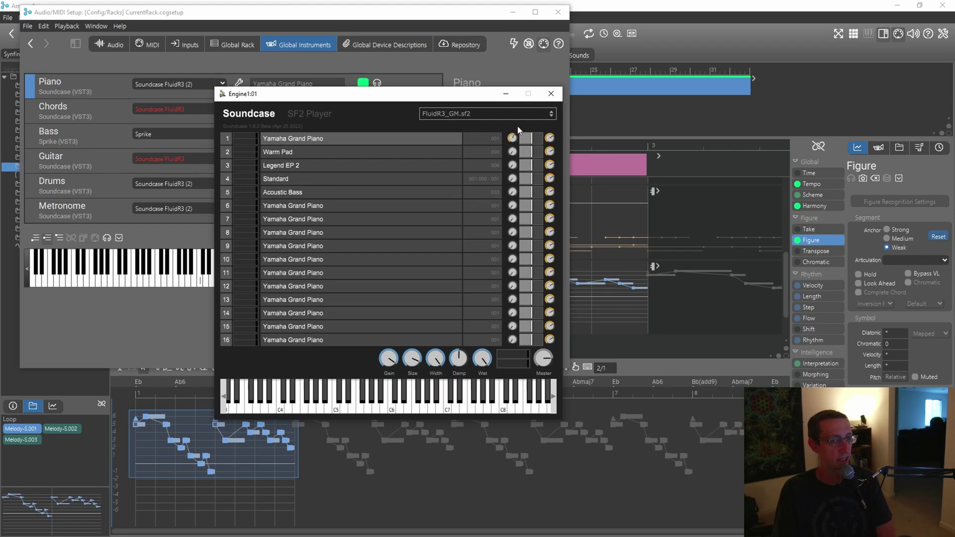
pyautogui.click(551, 93)
pyautogui.click(391, 34)
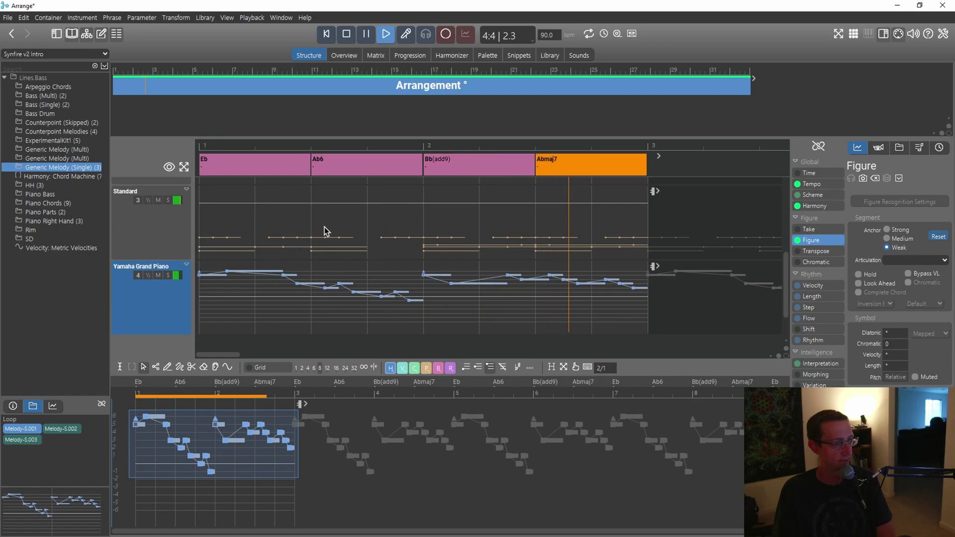
pyautogui.click(346, 34)
# Step: Thin out the drum phrase by deleting closed hi-hat notes from the middle of its first, second and fourth hi-hat groups
pyautogui.click(126, 220)
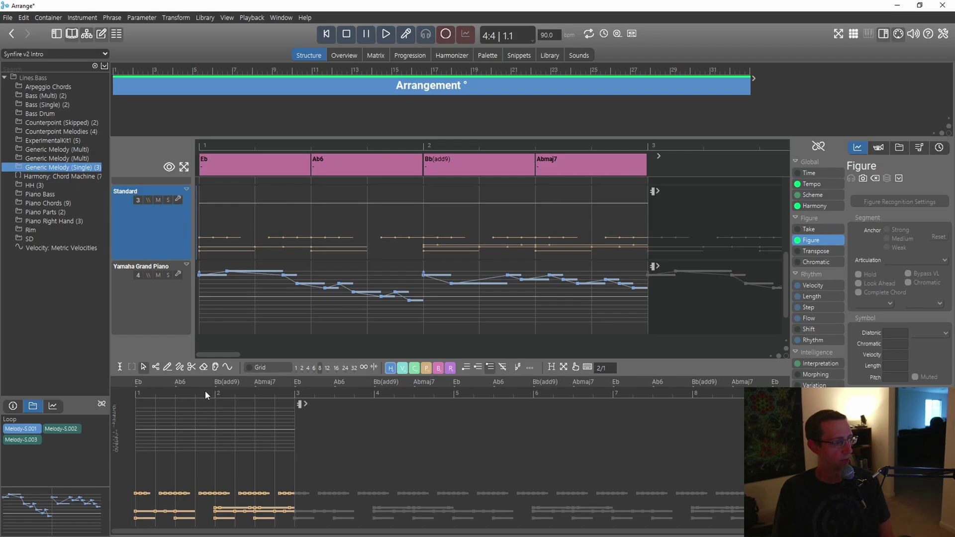
pyautogui.hotkey('ctrl', '0')
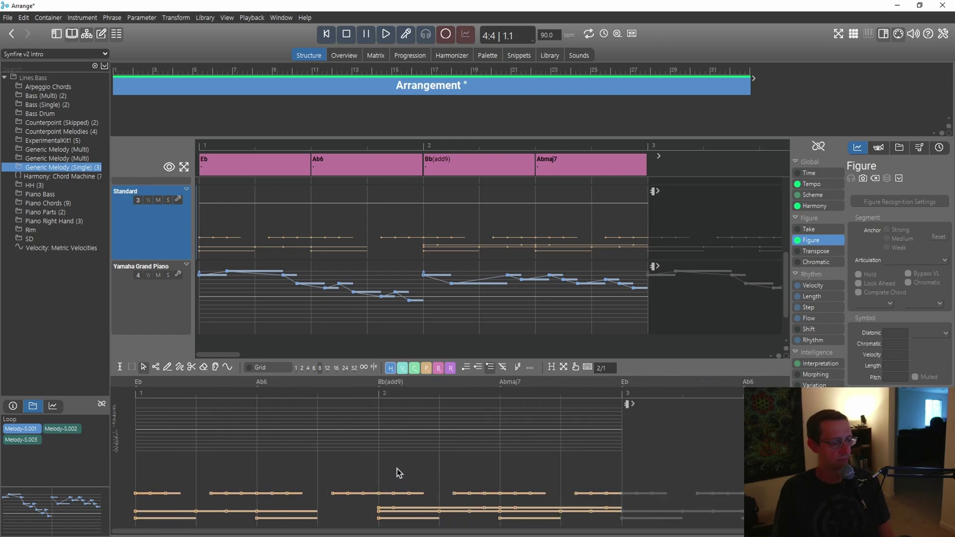
pyautogui.click(158, 495)
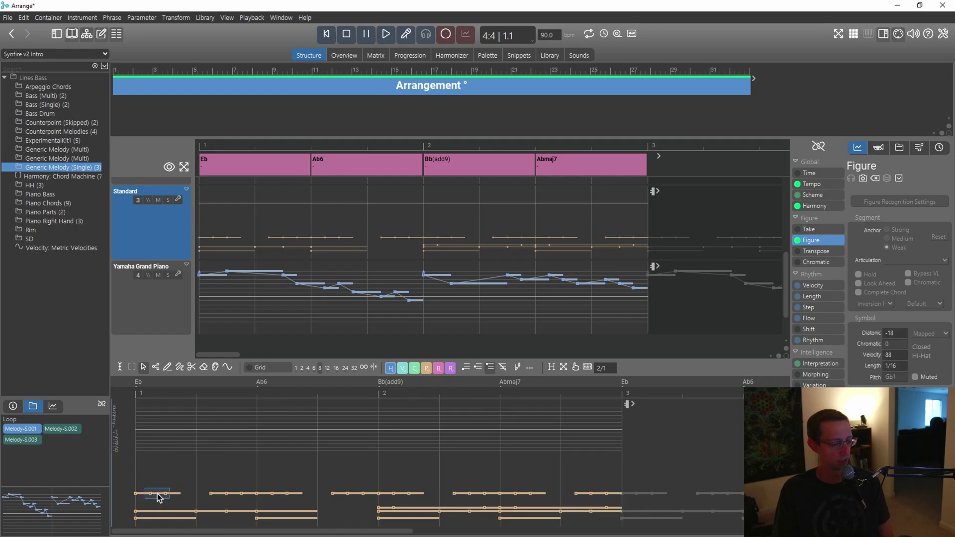
pyautogui.press('Delete')
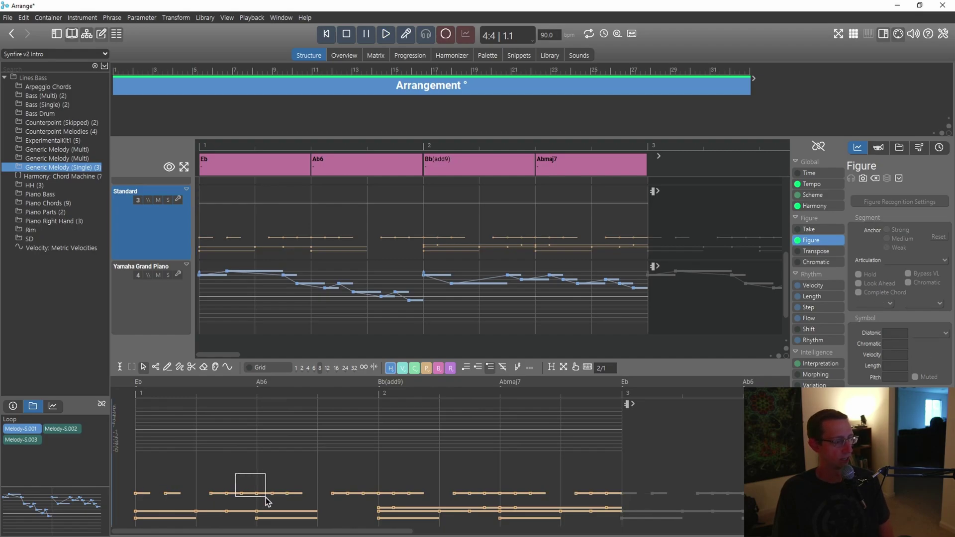
pyautogui.click(266, 497)
pyautogui.press('Delete')
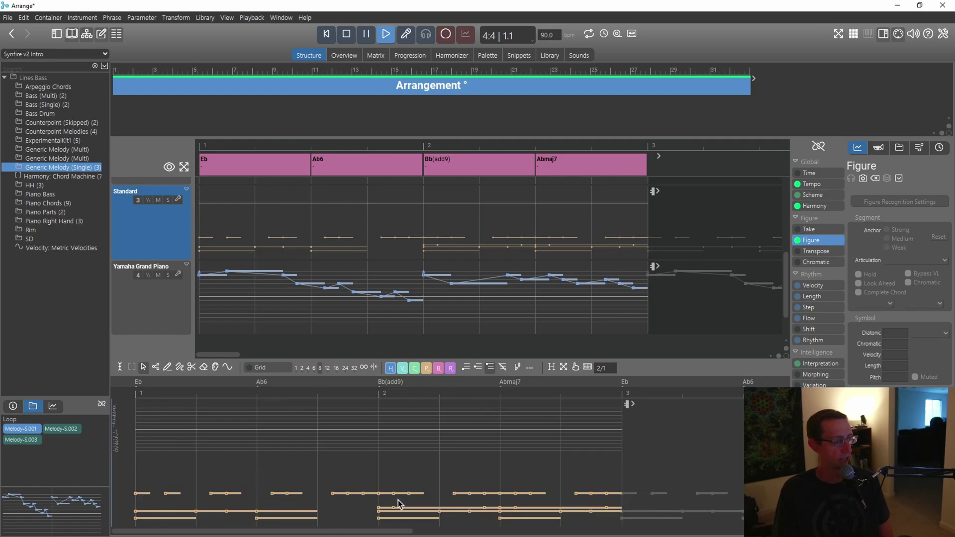
pyautogui.click(499, 495)
pyautogui.press('Delete')
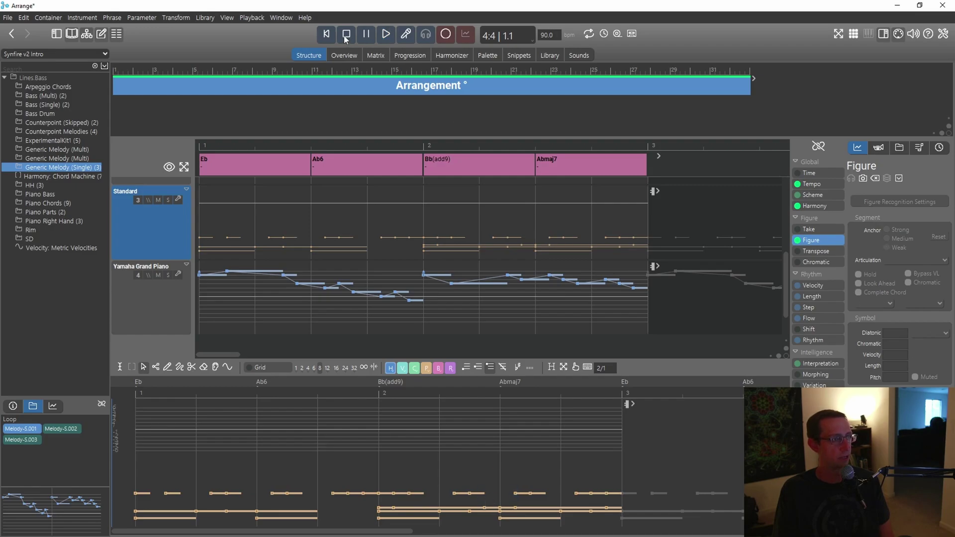
# Step: Play the arrangement with the thinned hi-hat pattern three times, stopping playback after each pass
pyautogui.click(389, 35)
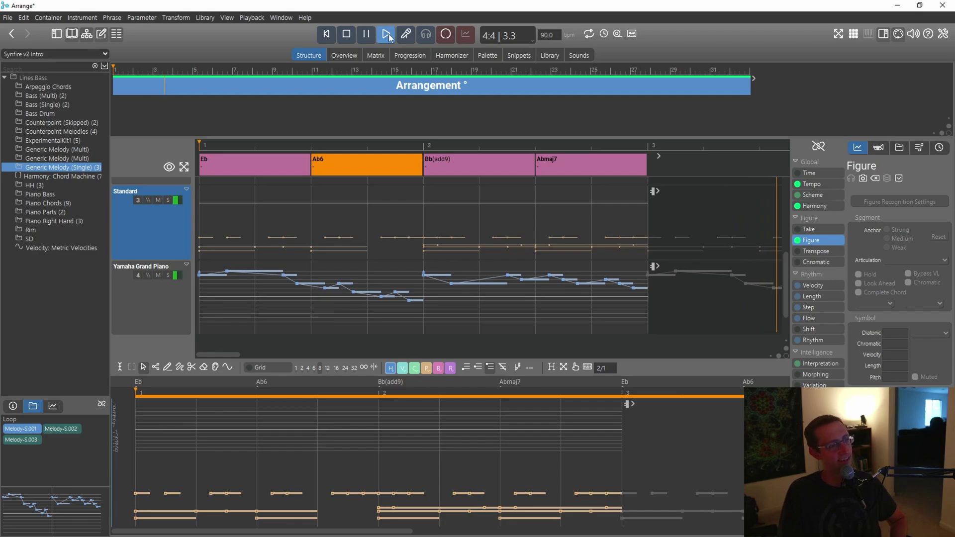
pyautogui.click(346, 37)
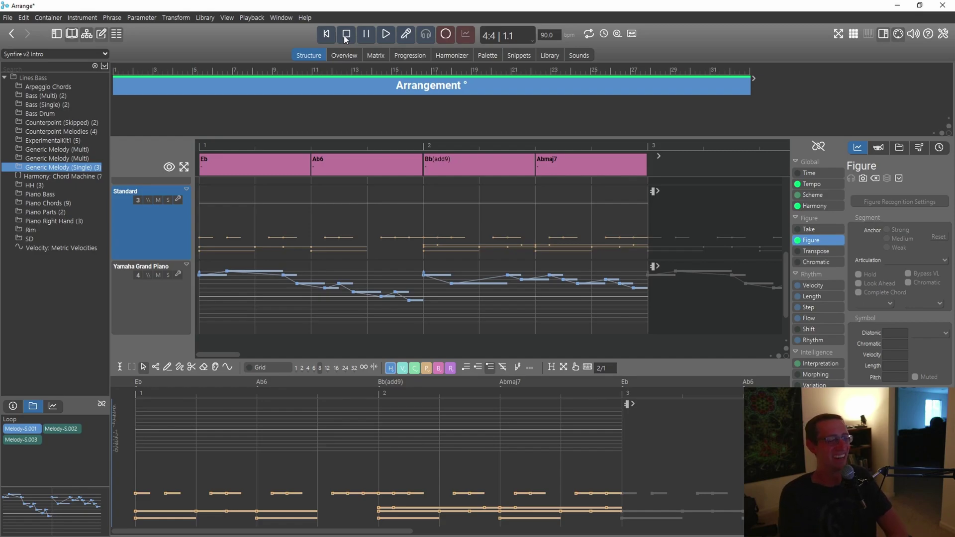
pyautogui.click(389, 37)
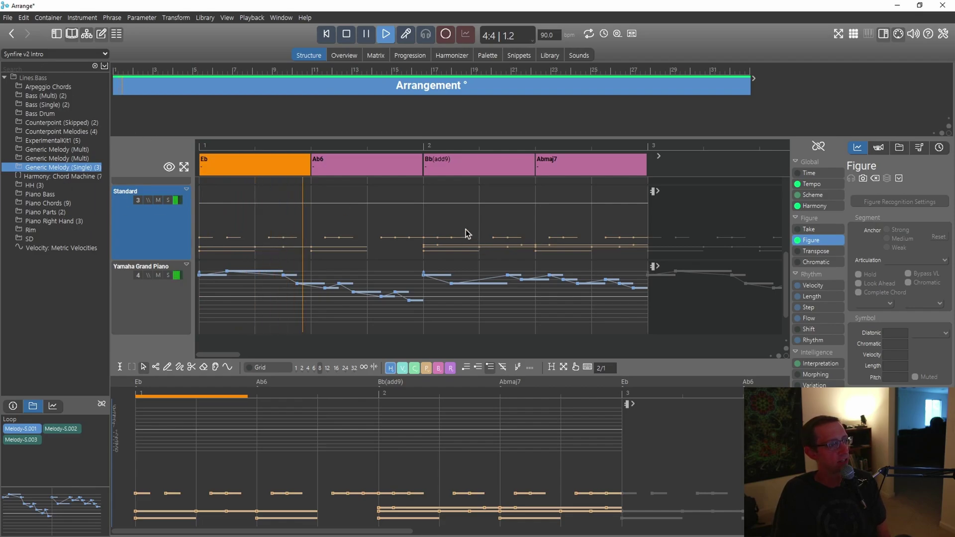
pyautogui.click(347, 35)
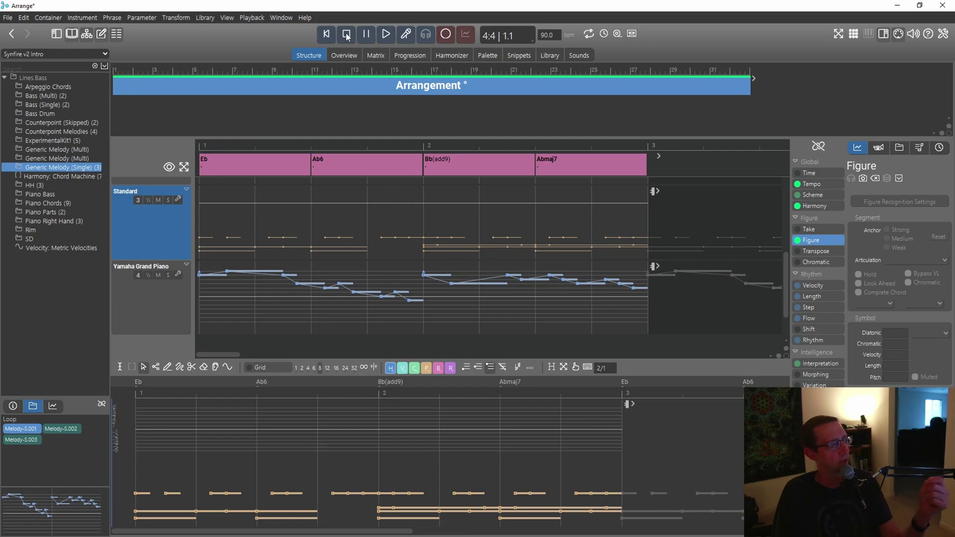
pyautogui.click(386, 35)
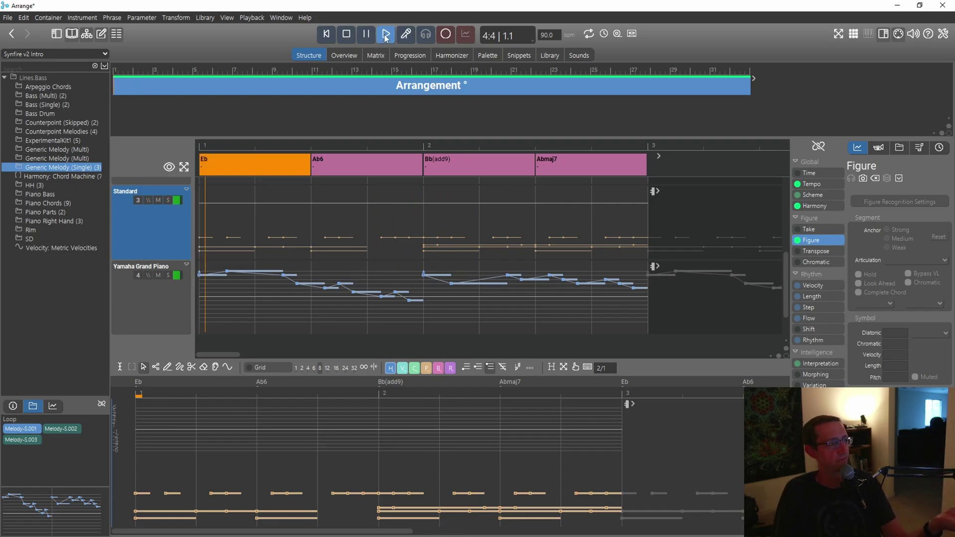
pyautogui.click(346, 39)
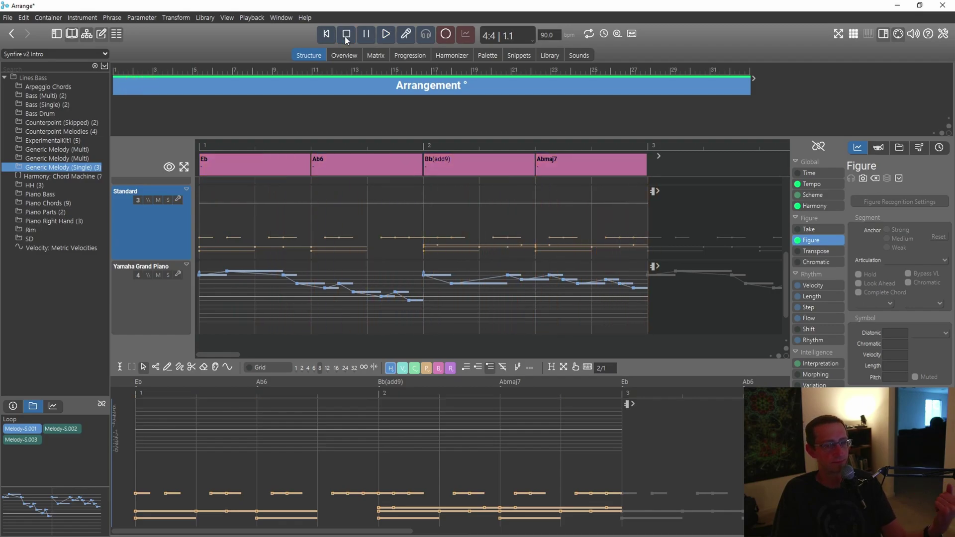